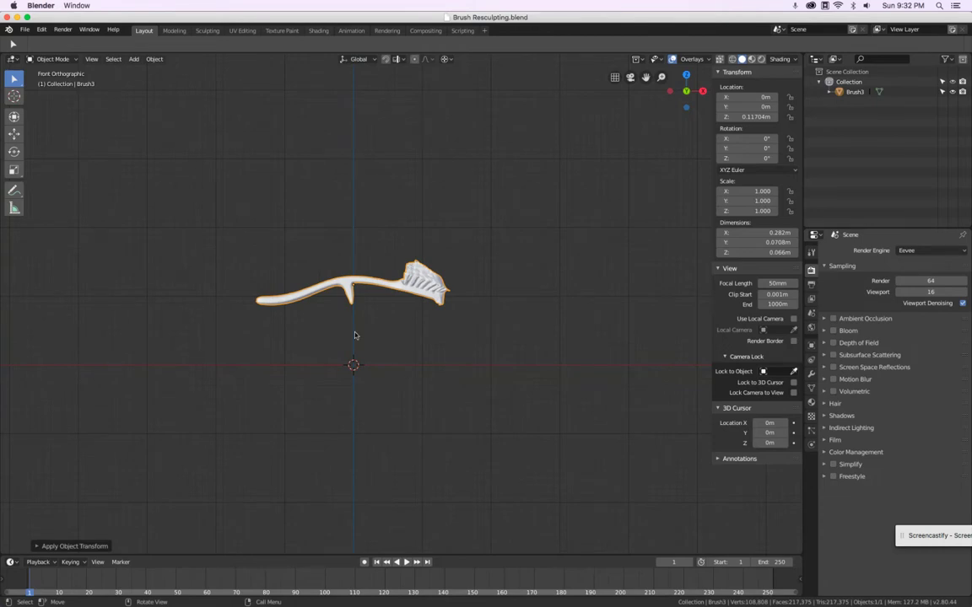
Add a Bezier curve at the world origin, below the brush model
scroll(338, 321, "up", 6)
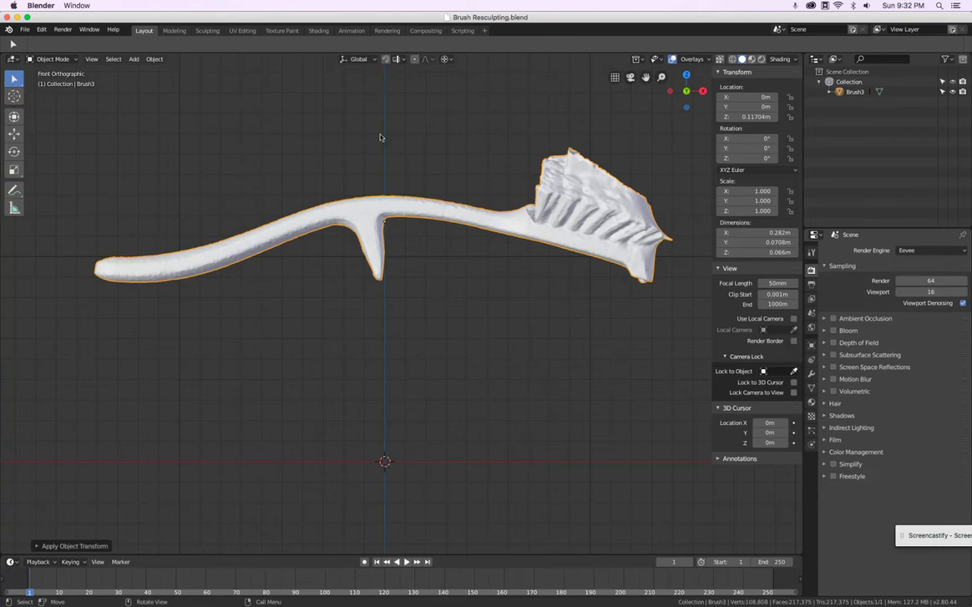
key("shift+s")
left_click(364, 403)
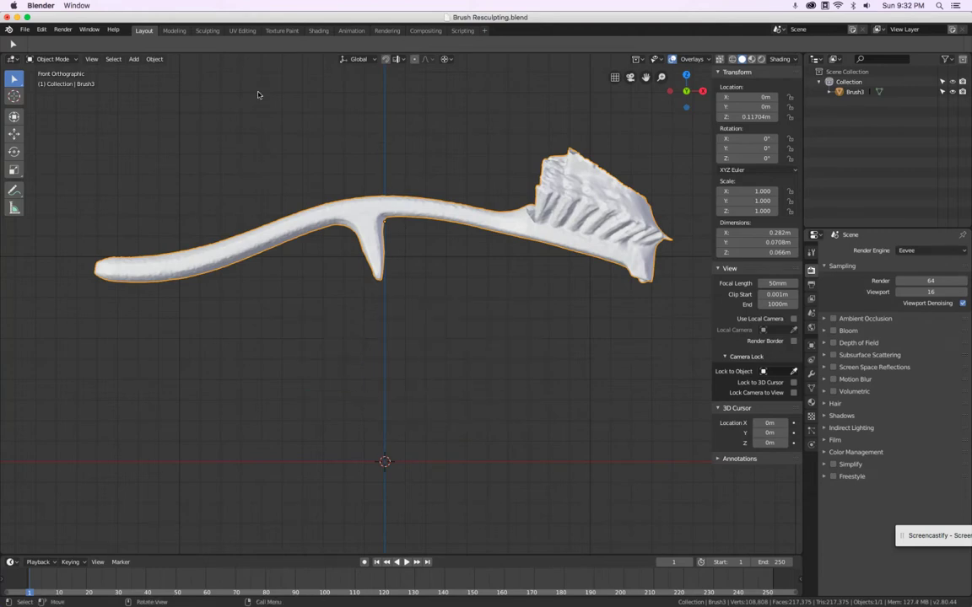
left_click(135, 60)
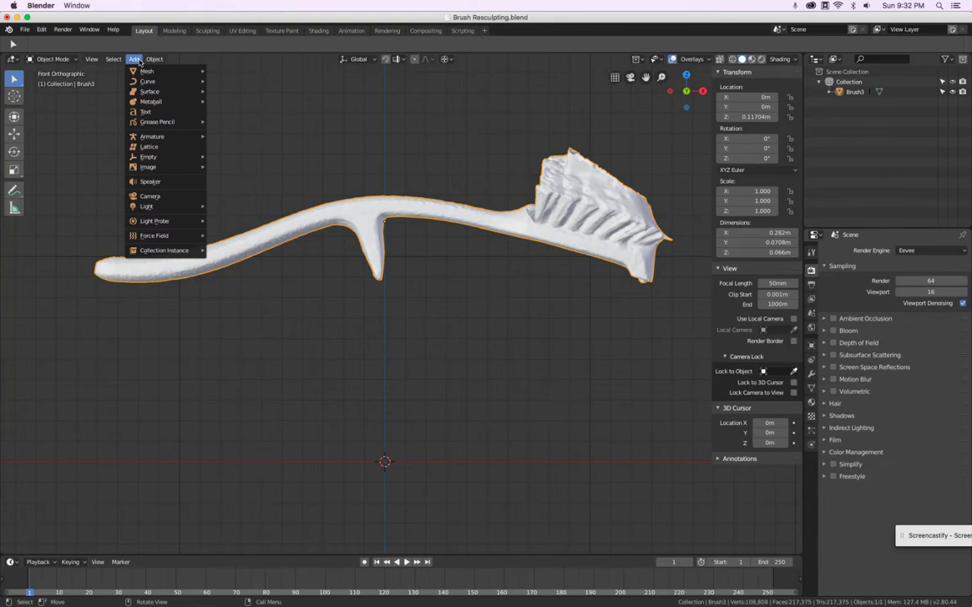
mouse_move(152, 140)
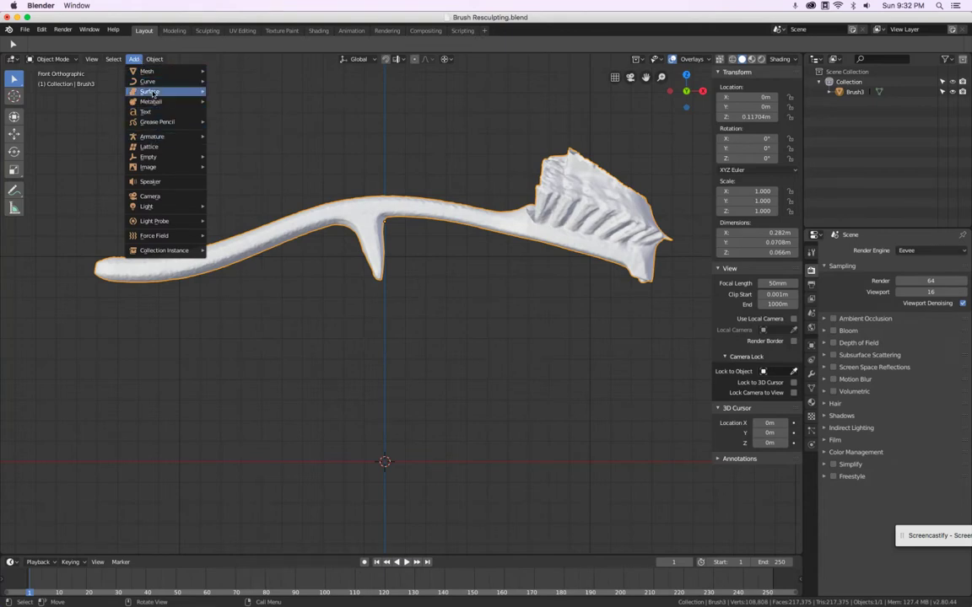
mouse_move(160, 81)
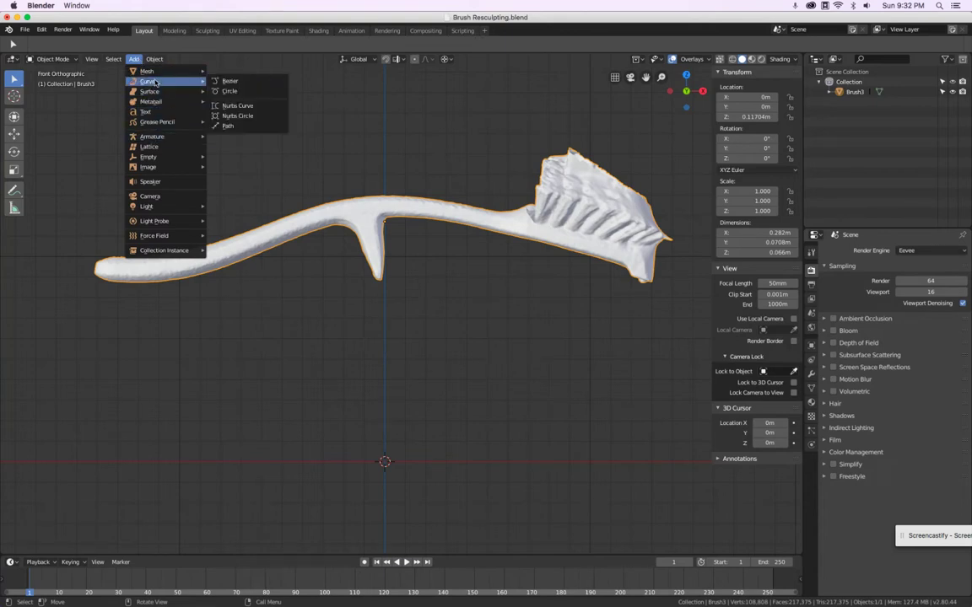
left_click(236, 81)
scroll(410, 251, "down", 8)
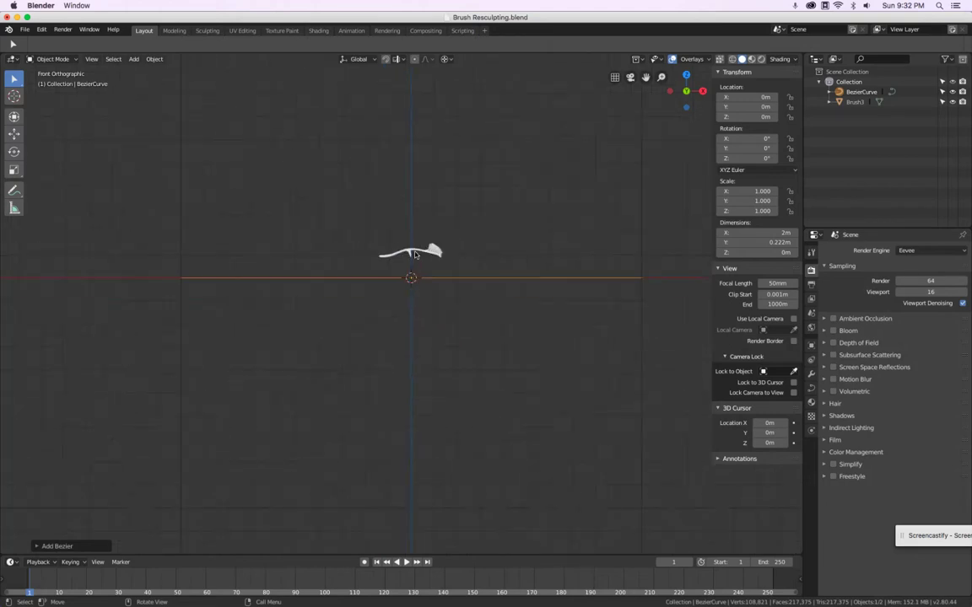
Start editing the Bezier curve's control points from the top view and hide the curve normals
key("KP_7")
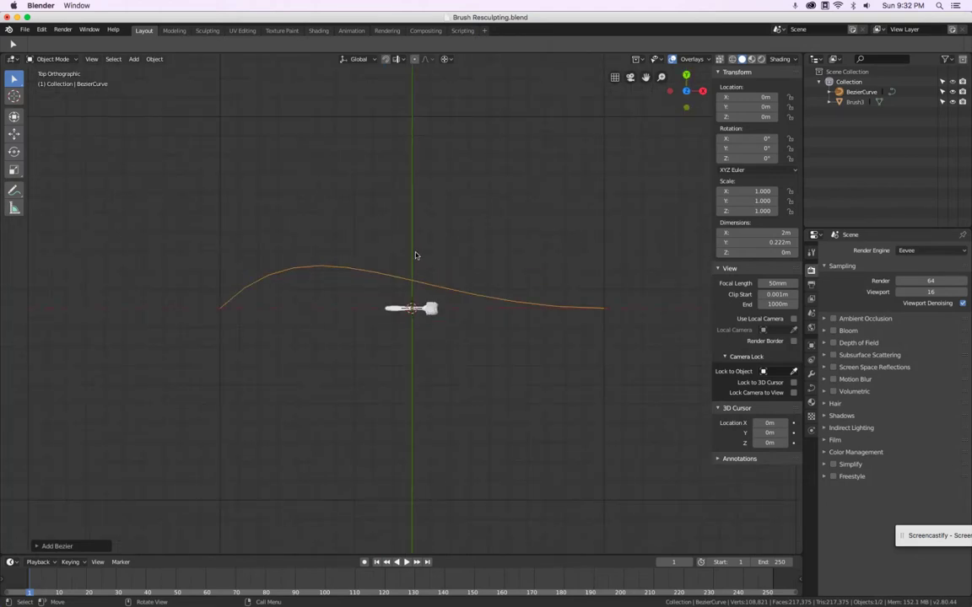
key("Tab")
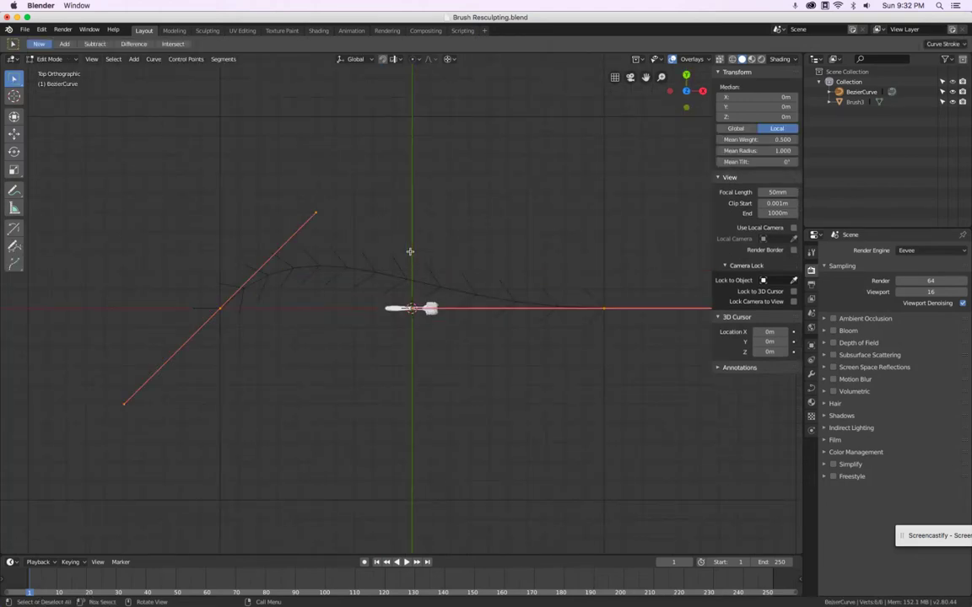
left_click(693, 59)
Flatten the curve into a straight line by scaling all control points to 0 along Y about the Bounding Box Center
left_click(449, 59)
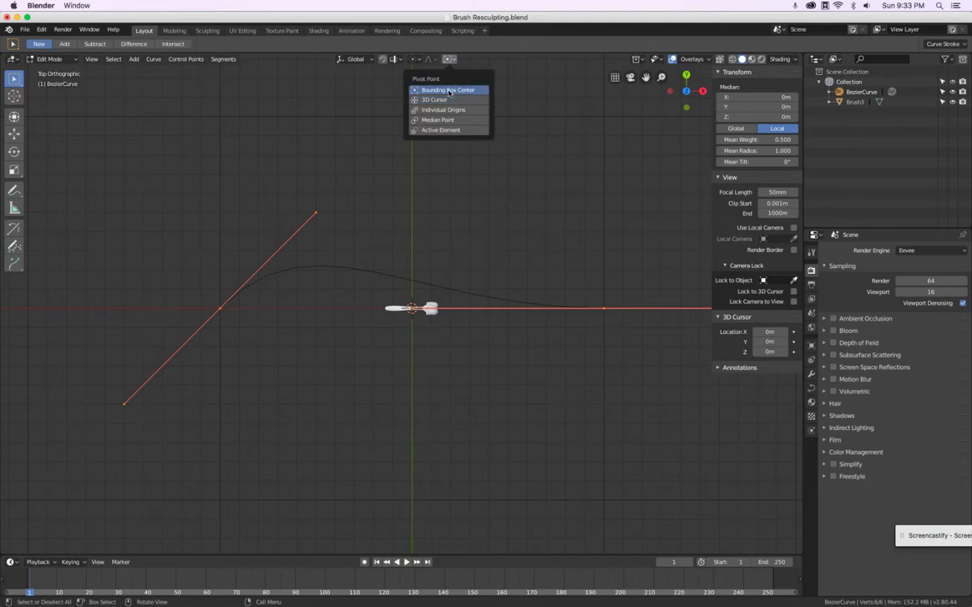
left_click(449, 92)
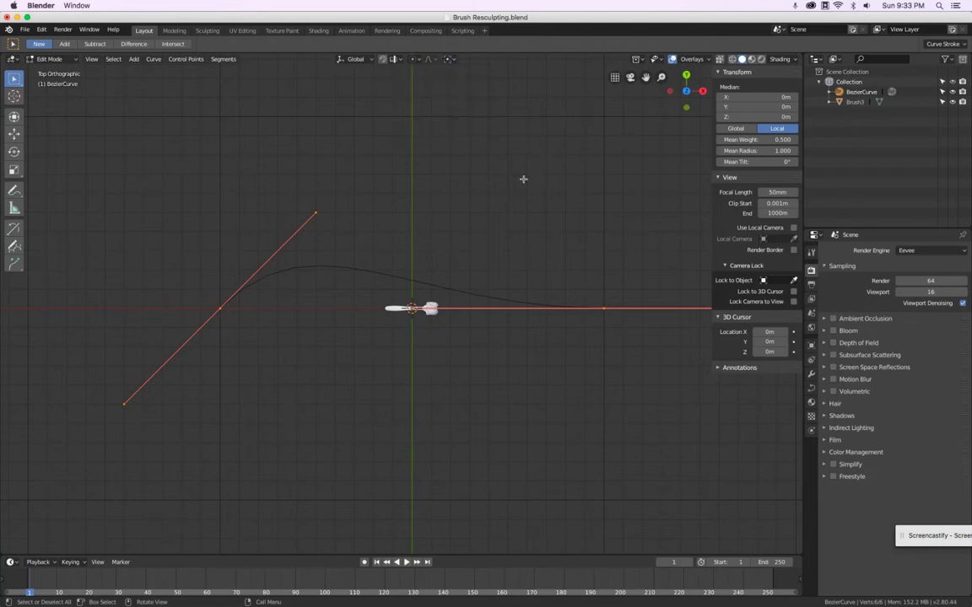
key("s")
key("y")
key("0")
key("Return")
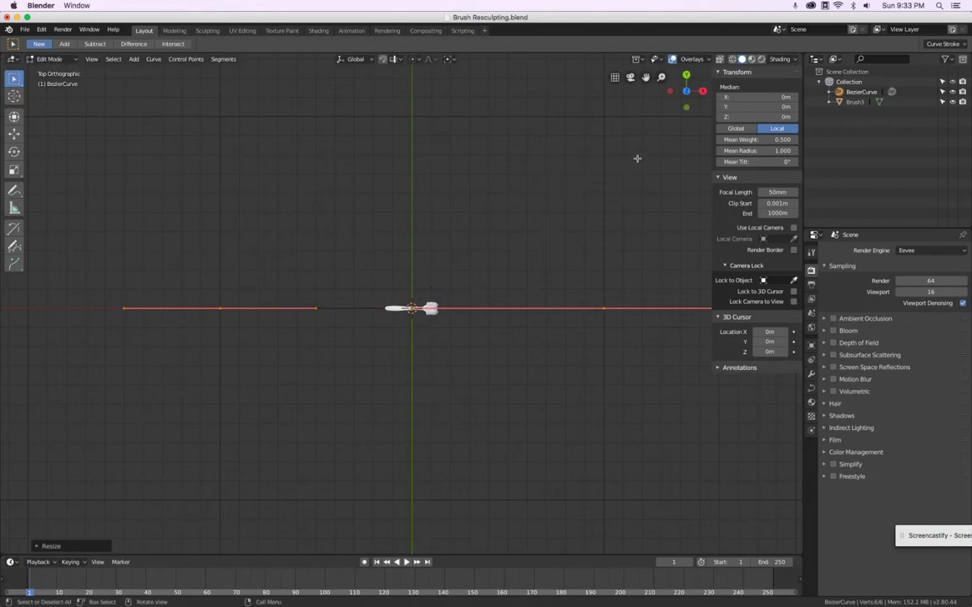
Scale the straight curve down to about 0.276 m long to match the brush's length, and finish editing its points
key("s")
left_click(457, 250)
key("s")
left_click(475, 246)
scroll(434, 314, "up", 5)
key("KP_1")
scroll(391, 217, "up", 4)
middle_click_drag(363, 203, 389, 322, "shift")
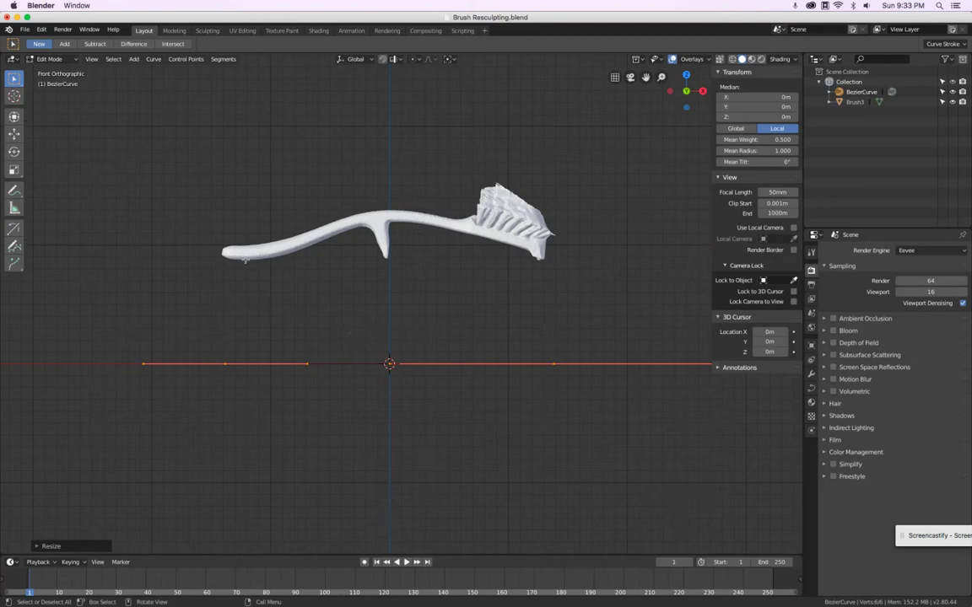
scroll(190, 245, "up", 6)
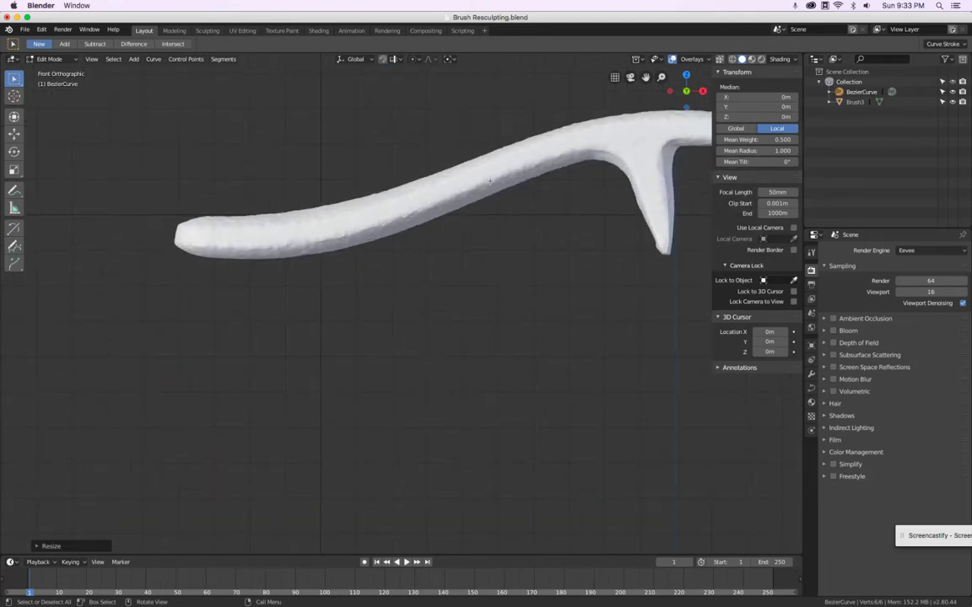
mouse_move(564, 157)
middle_mouse_down("shift")
mouse_move(230, 247)
mouse_move(191, 234)
mouse_move(203, 231)
middle_mouse_up("shift")
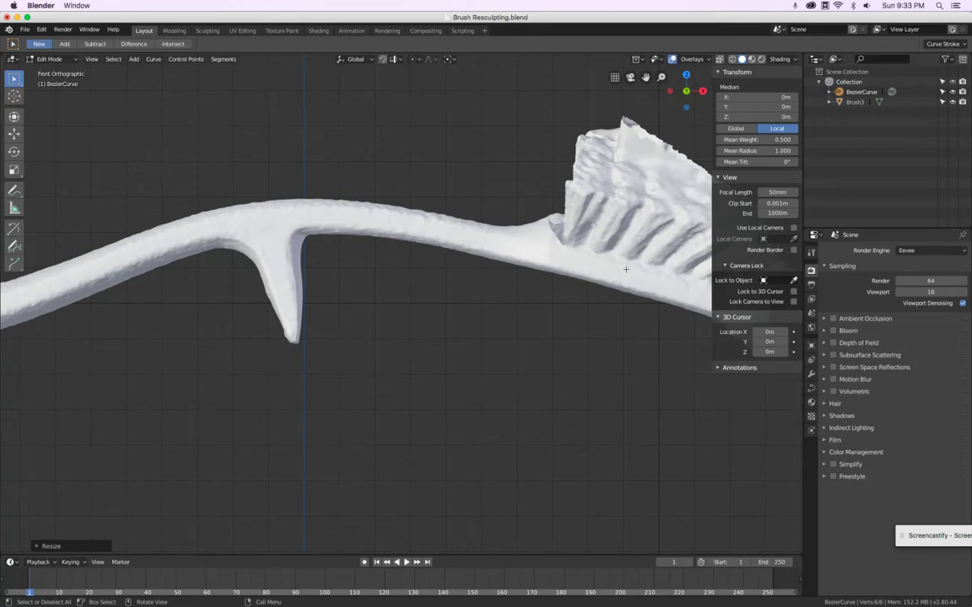
scroll(626, 269, "down", 5)
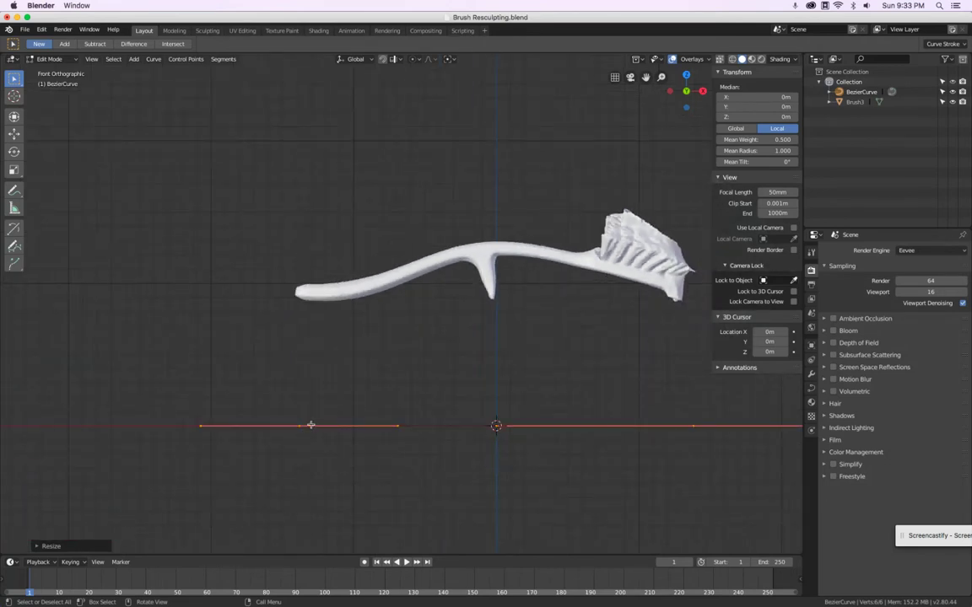
key("KP_3")
key("Tab")
key("KP_1")
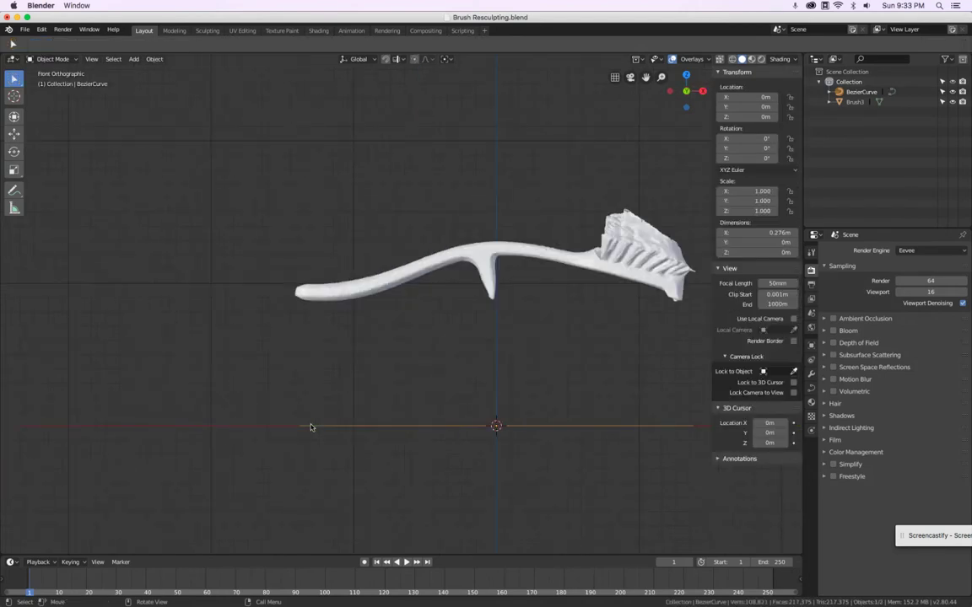
key("KP_7")
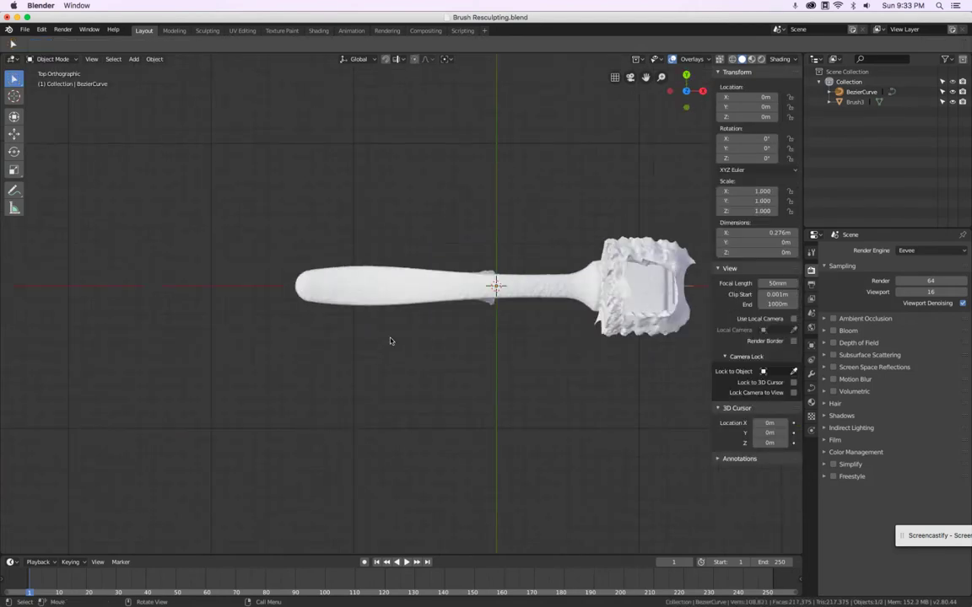
key("g")
key("y")
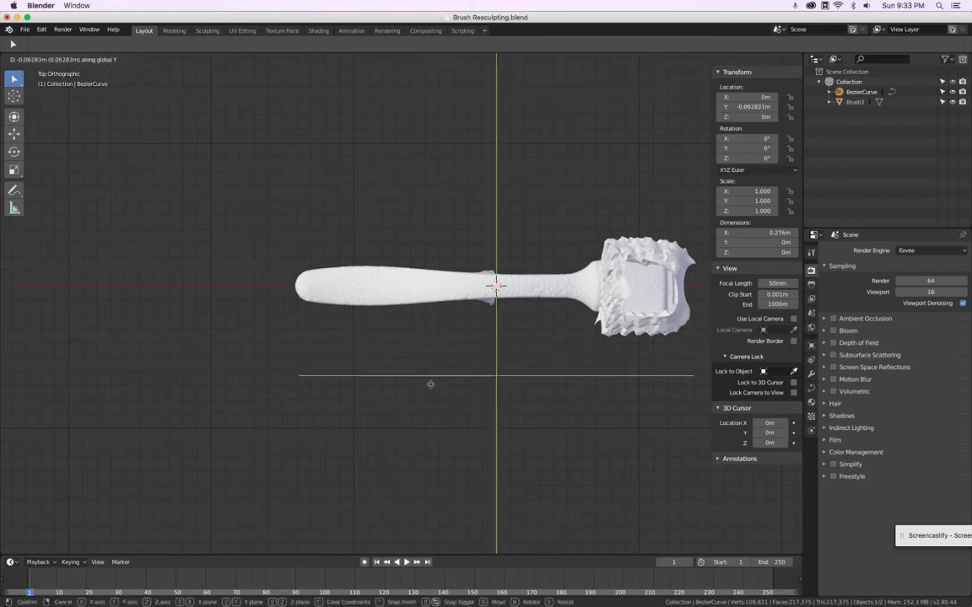
left_click(430, 386)
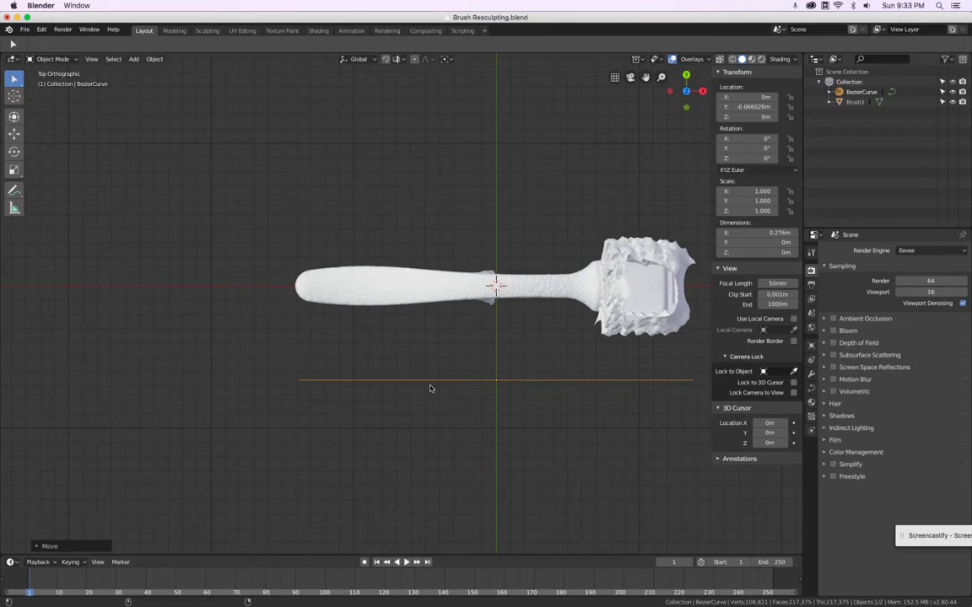
key("Tab")
key("Tab")
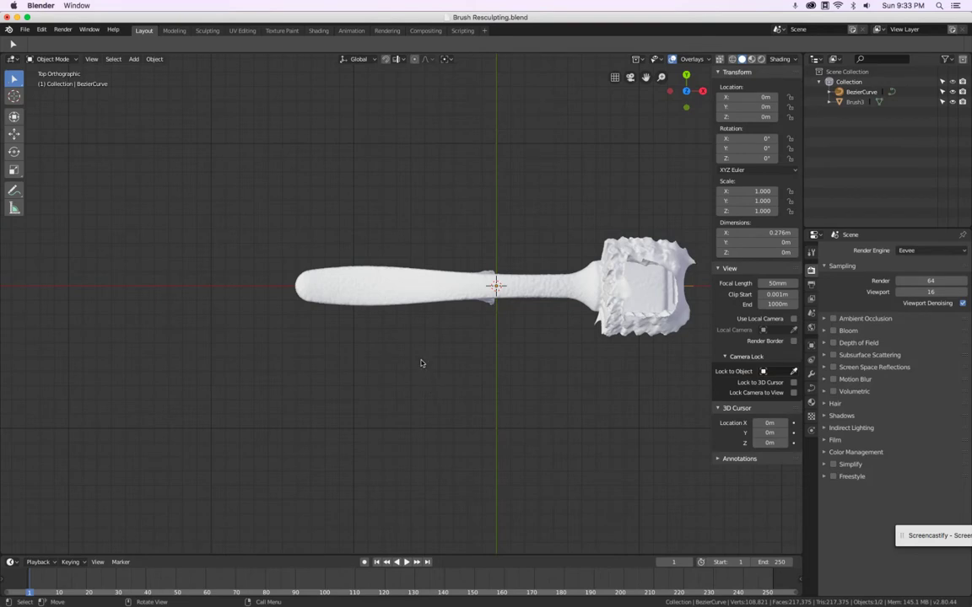
Move the curve object along Y to about -0.048 m so it lies clear of the brush
key("g")
key("y")
left_click(415, 430)
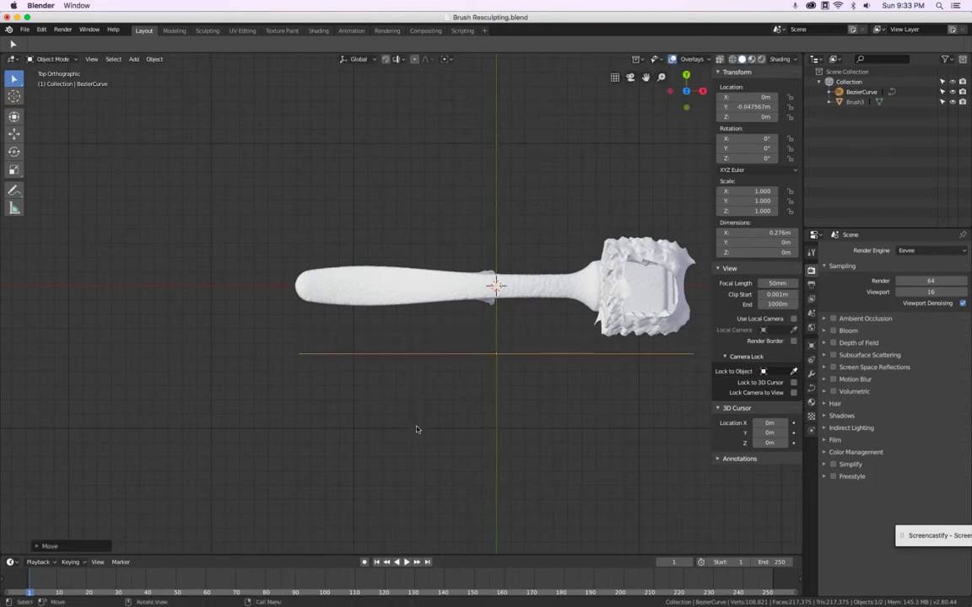
Raise the curve object along Z to about 0.094 m, level with the end of the brush handle in front view
key("KP_1")
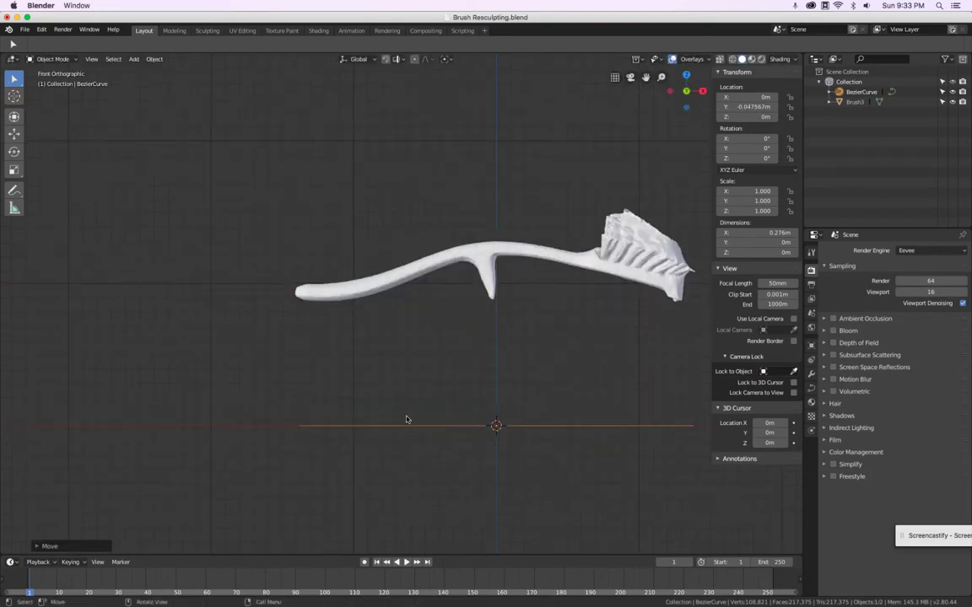
key("g")
key("z")
left_click(379, 278)
scroll(331, 278, "up", 2)
scroll(544, 308, "down", 2)
scroll(512, 314, "up", 1)
scroll(382, 297, "up", 3)
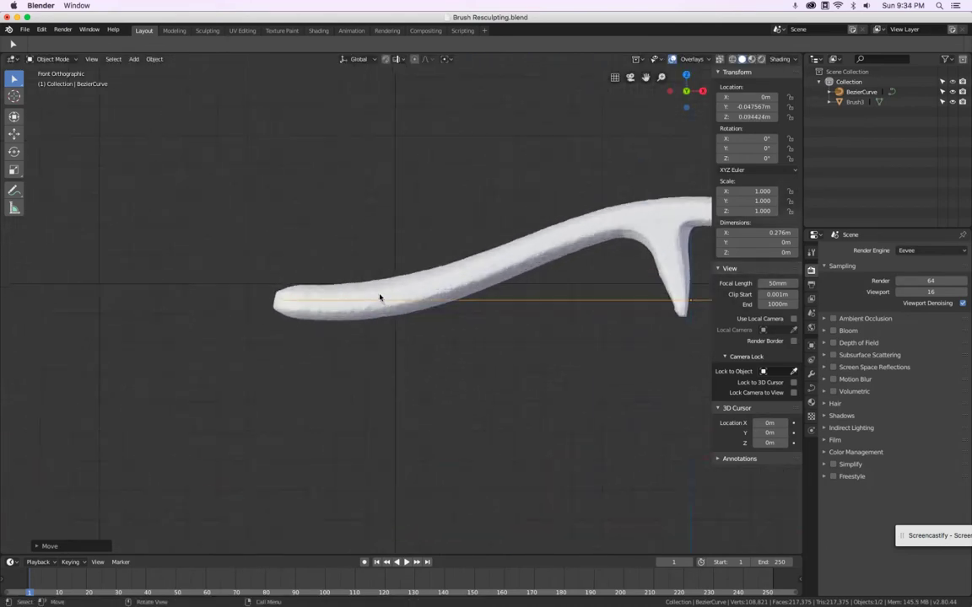
Move the curve's control point at the handle tip slightly up onto the upper edge of the brush handle's end
key("Tab")
scroll(296, 309, "down", 3)
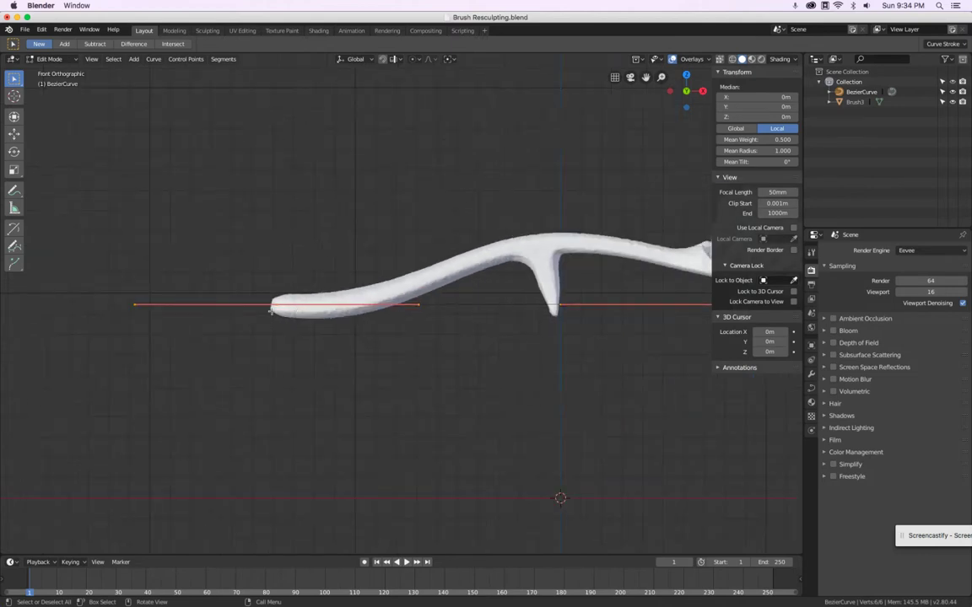
left_click(277, 306)
scroll(278, 306, "up", 7)
key("g")
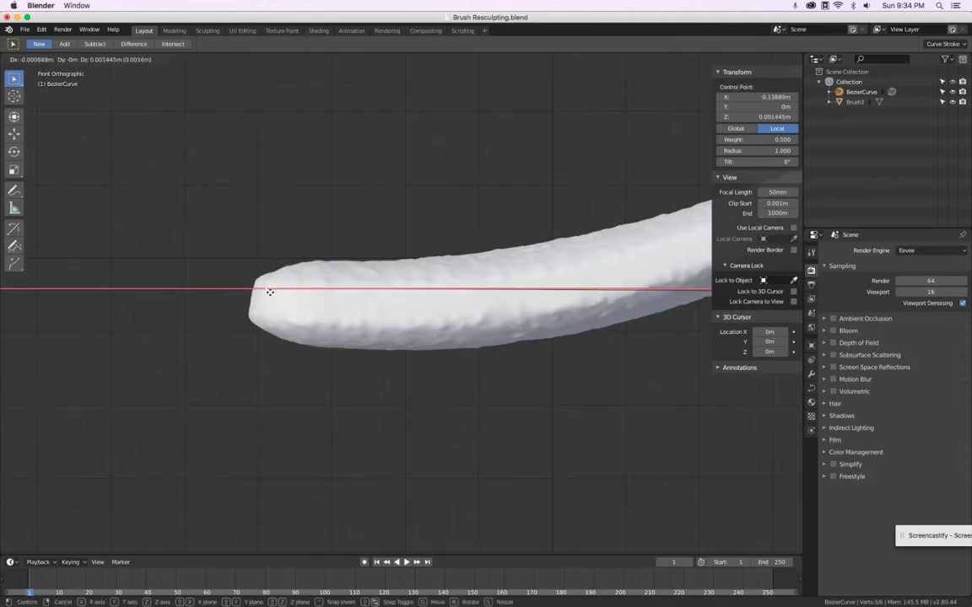
left_click(265, 285)
Move the curve's other end point to the top of the handle's bend, at about X -0.003 m and Z 0.032 m
scroll(264, 287, "down", 3)
scroll(341, 288, "down", 3)
key("ctrl+z")
scroll(572, 292, "up", 3)
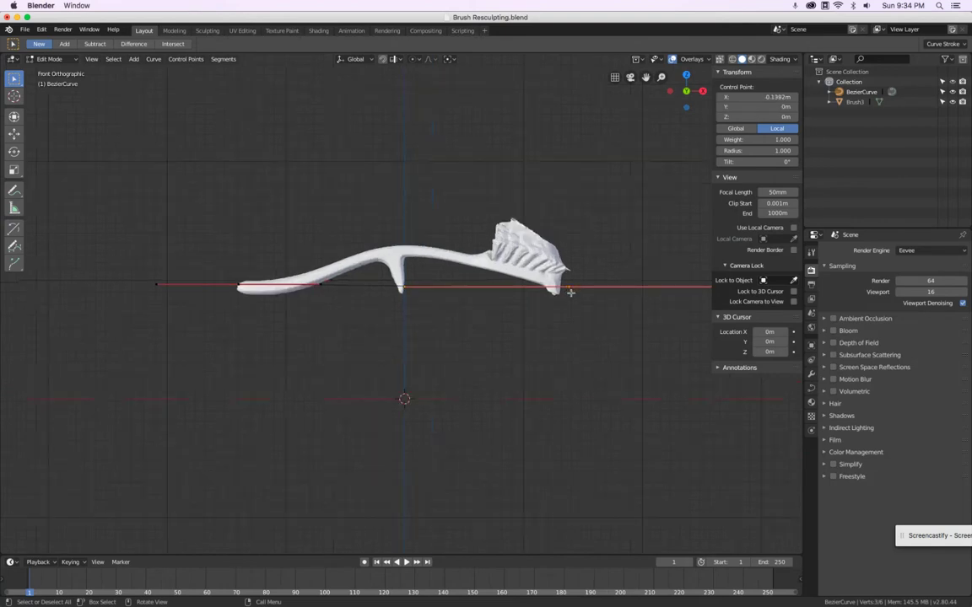
key("g")
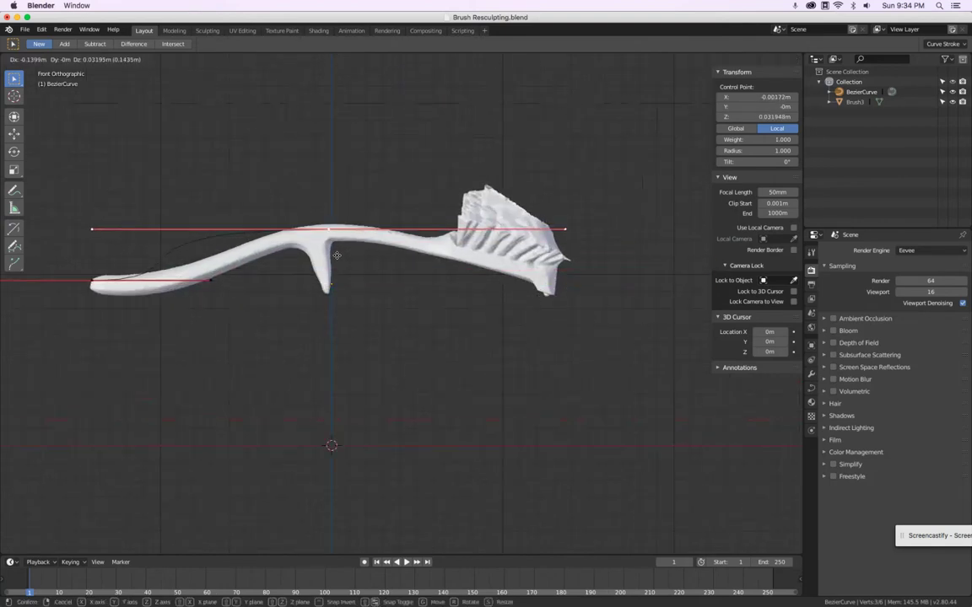
left_click(378, 237)
Scale down the tangent handles of the control point at the bend so the curve follows the brush handle's upper contour
scroll(379, 237, "up", 2)
scroll(378, 237, "up", 1)
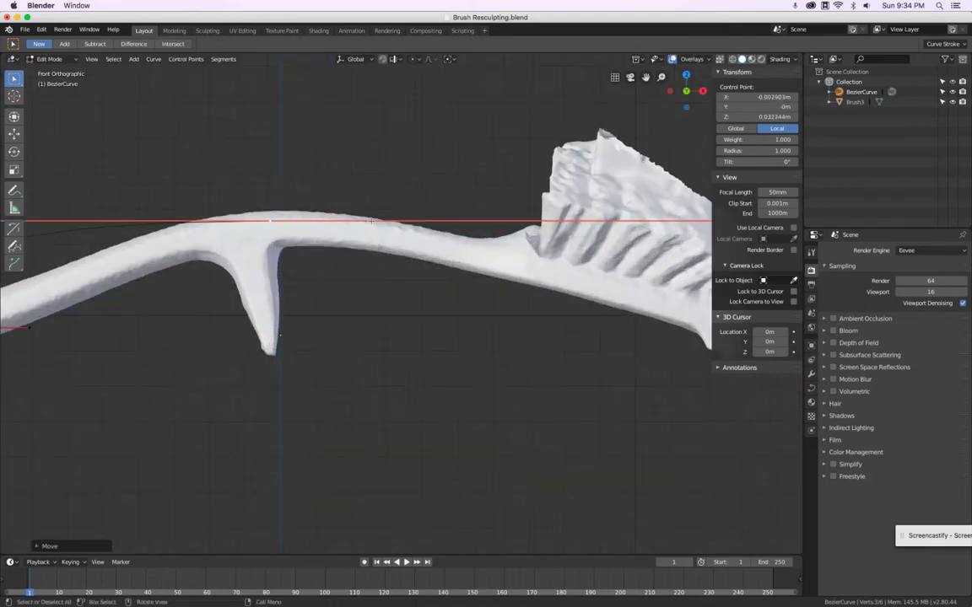
scroll(516, 234, "down", 4)
key("s")
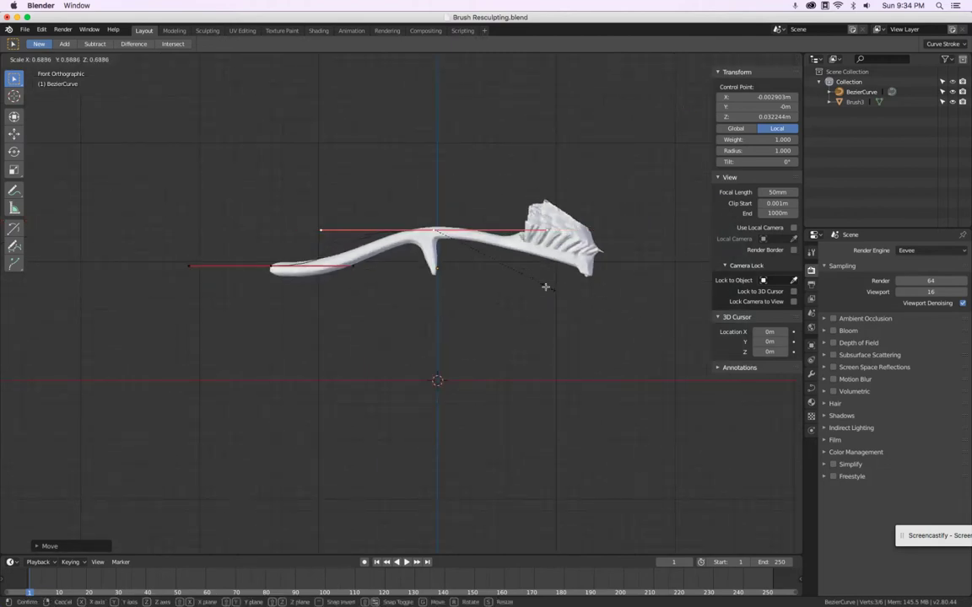
left_click(493, 274)
scroll(488, 236, "up", 4)
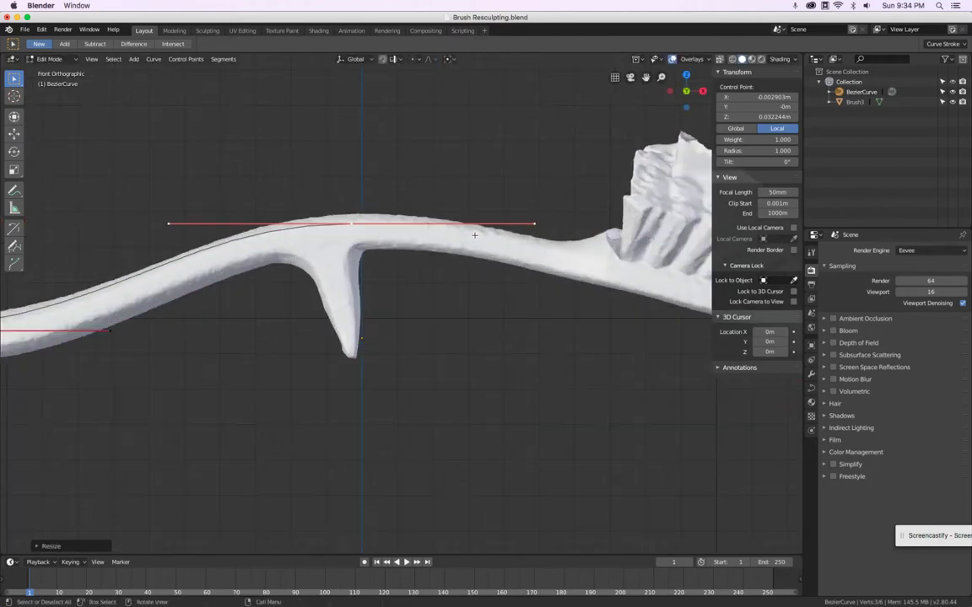
Extrude a new control point from the bend to the brush neck, at about X 0.058 m and Z 0.024 m
key("e")
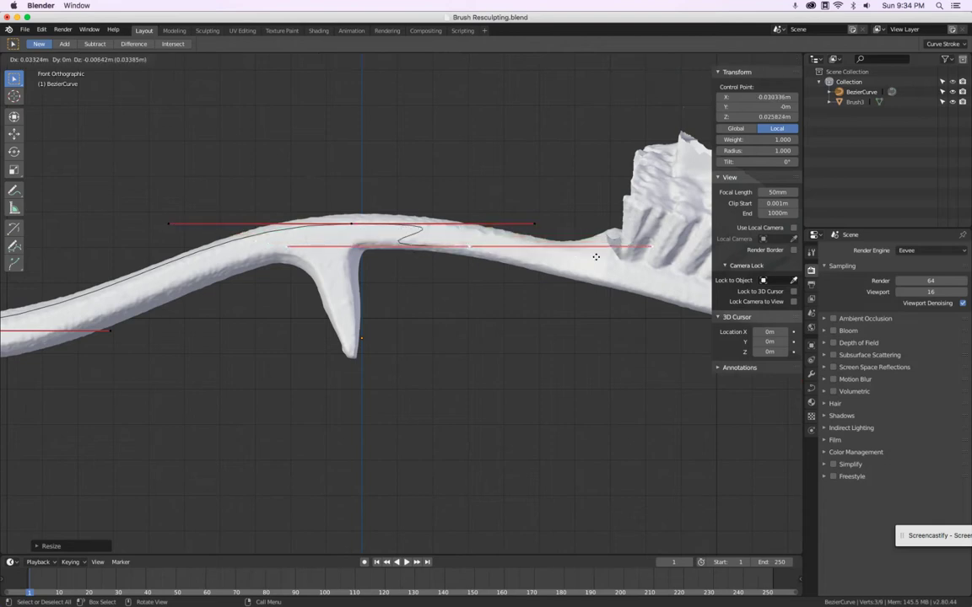
left_click(675, 259)
scroll(557, 241, "down", 3)
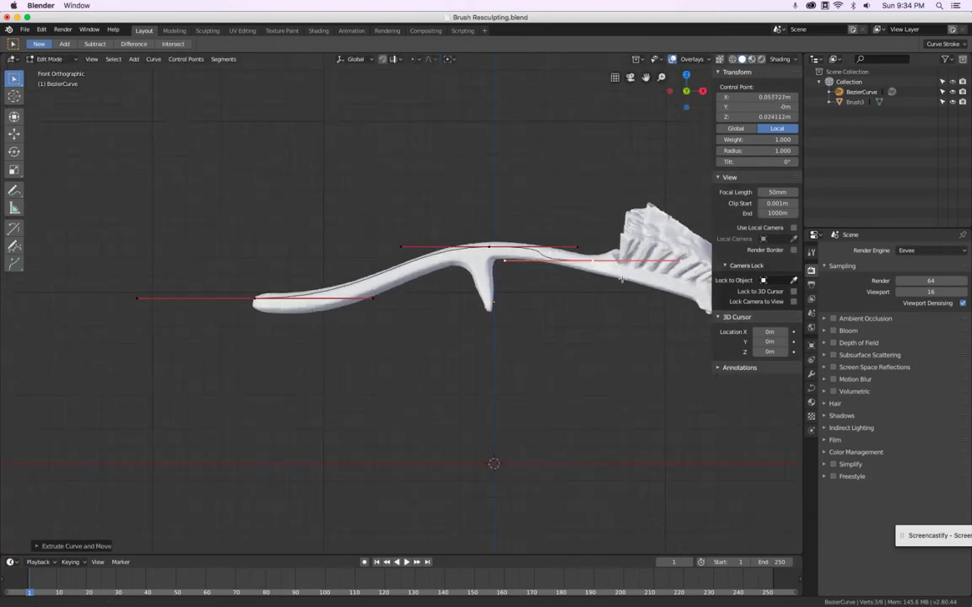
scroll(649, 270, "up", 5)
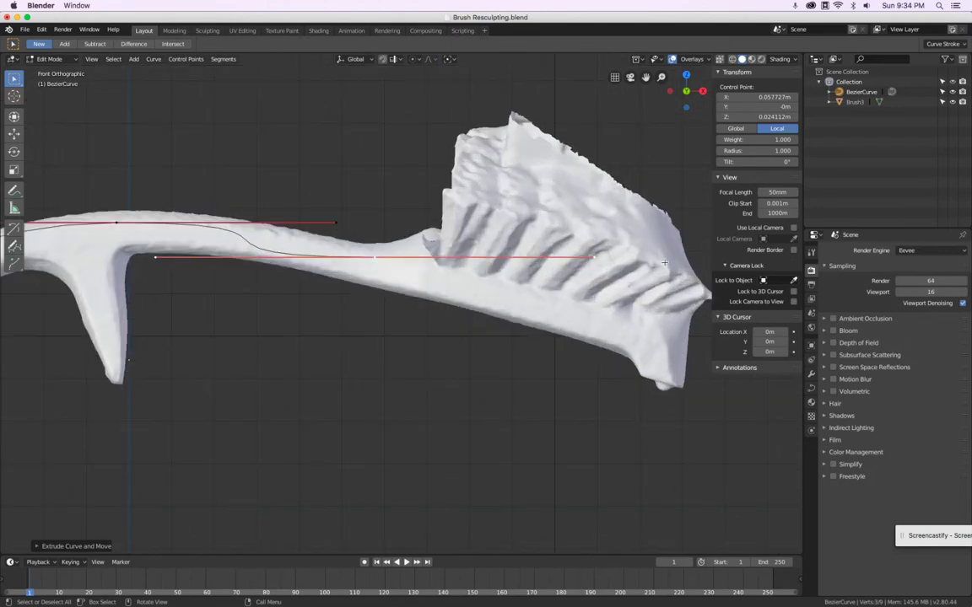
Rotate the neck control point's tangent handles about 15° to match the neck's slope and scale them down to about 0.21
key("r")
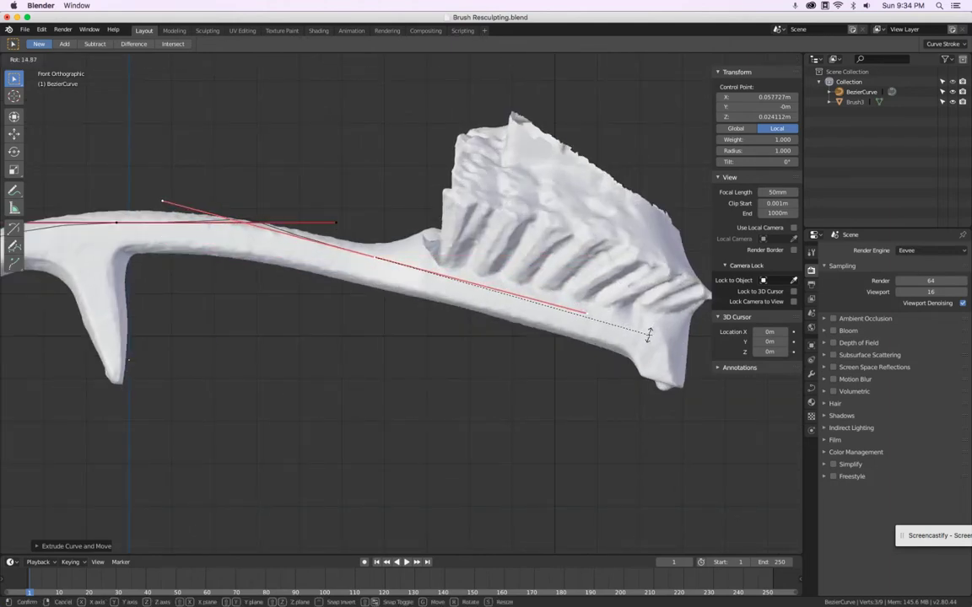
left_click(646, 333)
key("s")
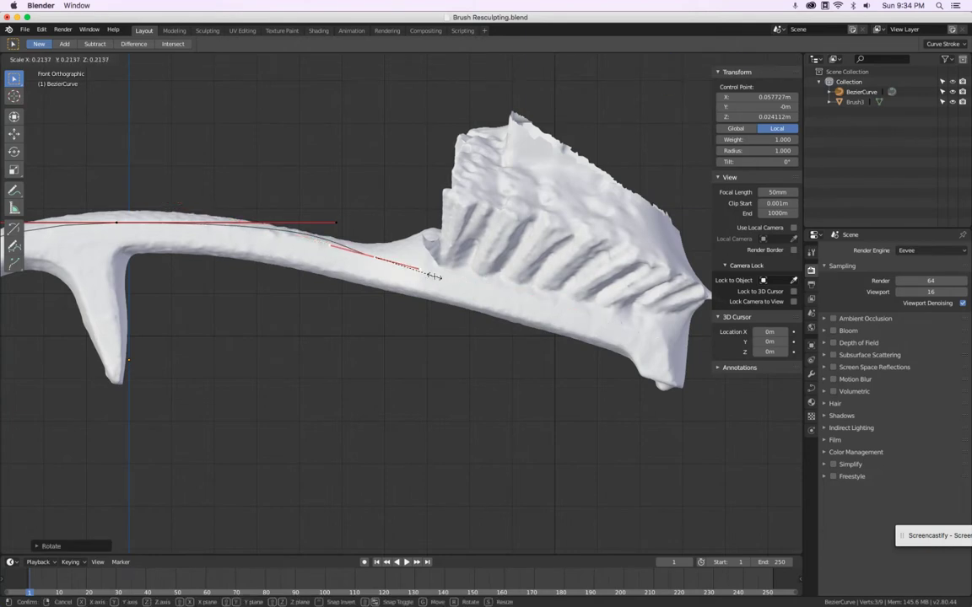
left_click(434, 276)
Shorten the tangent handles of the control point at the bend so the curve follows the brush handle's upper contour more closely
scroll(327, 281, "down", 3)
middle_click_drag(327, 280, 517, 238, "shift")
left_click(435, 210)
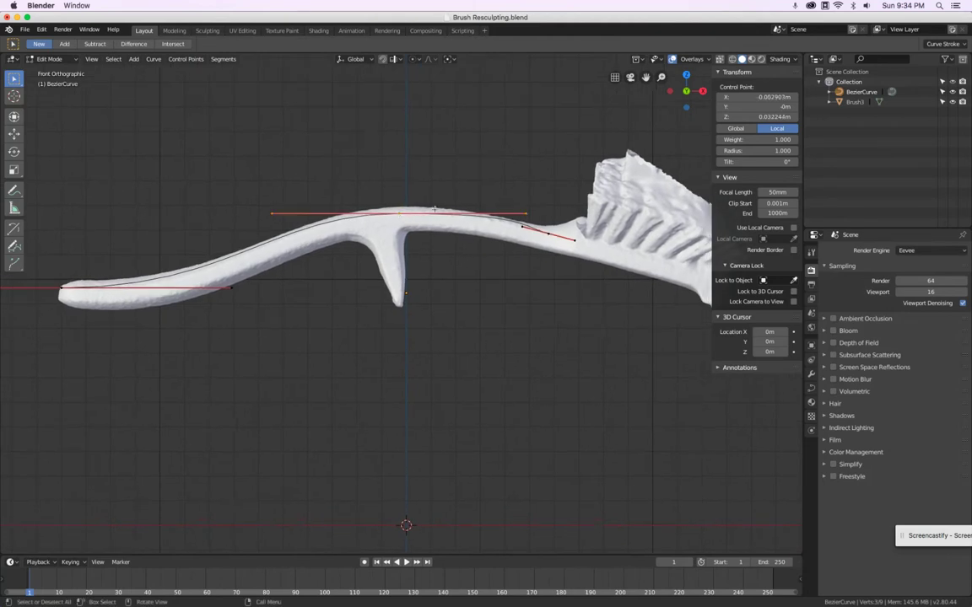
scroll(422, 194, "up", 1)
scroll(545, 213, "up", 1)
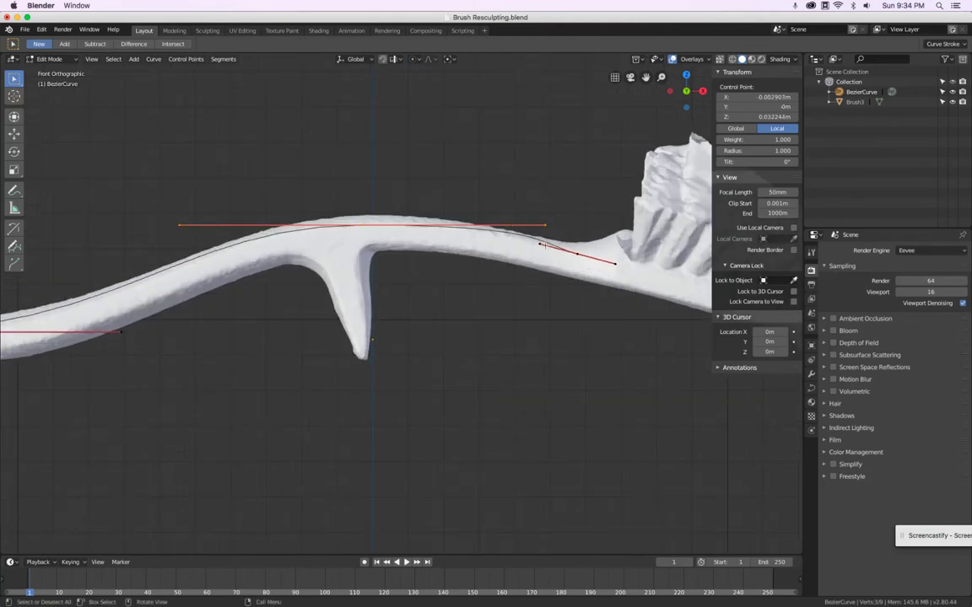
key("s")
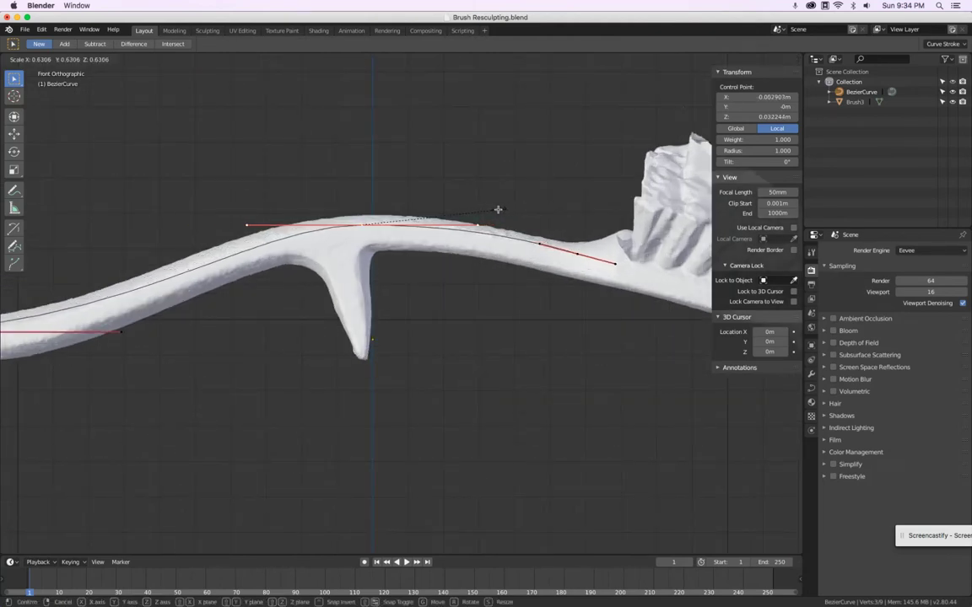
left_click(479, 212)
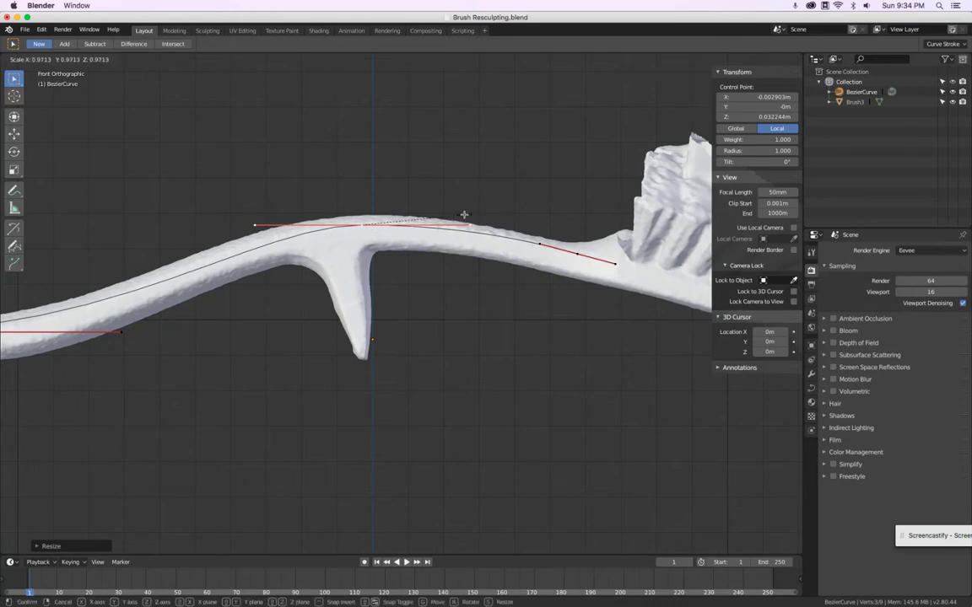
key("s")
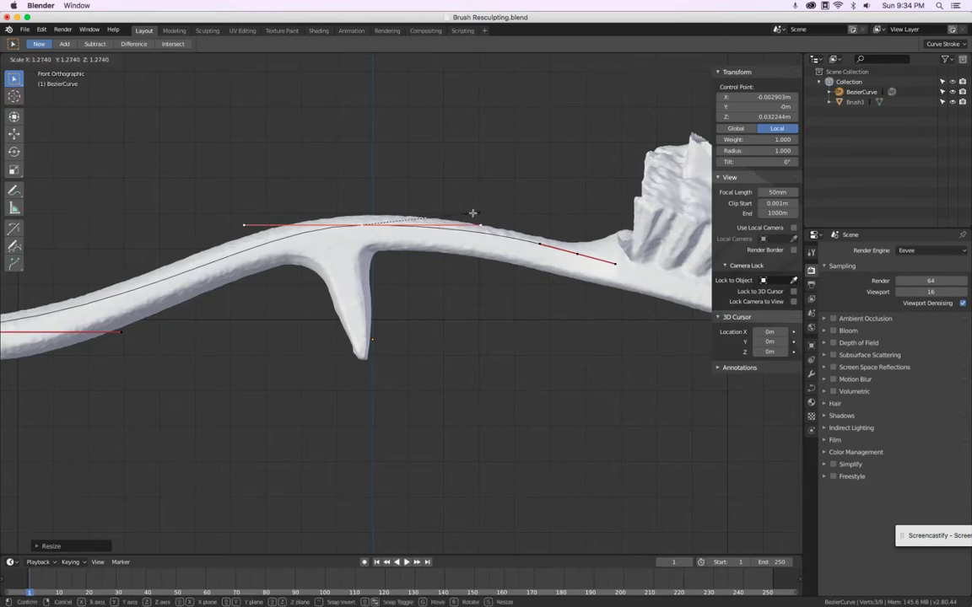
left_click(471, 212)
Move the bend's control point to about X -0.009 m and Z 0.032 m and tilt its tangent handles slightly up toward the brush head
key("g")
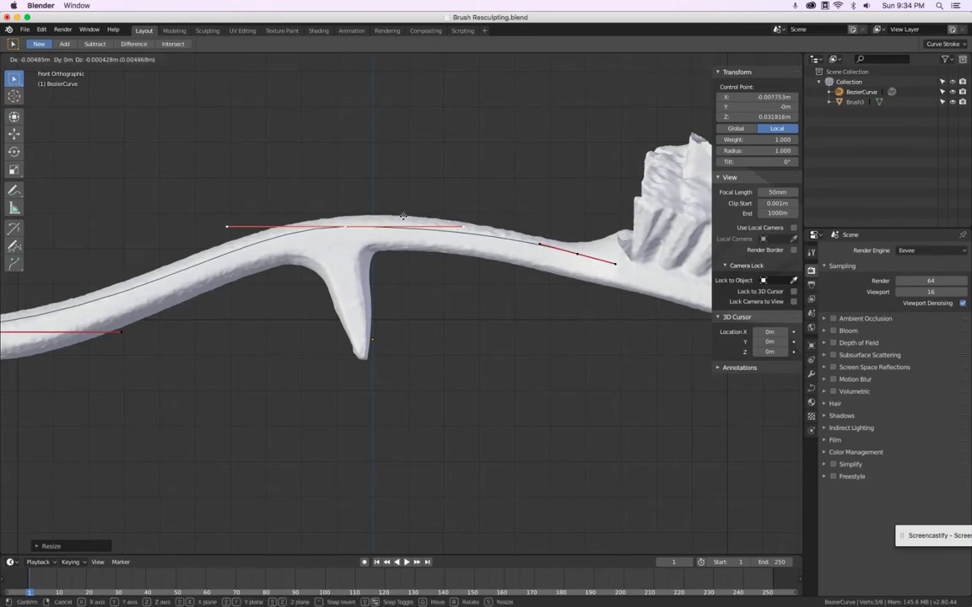
left_click(408, 217)
key("r")
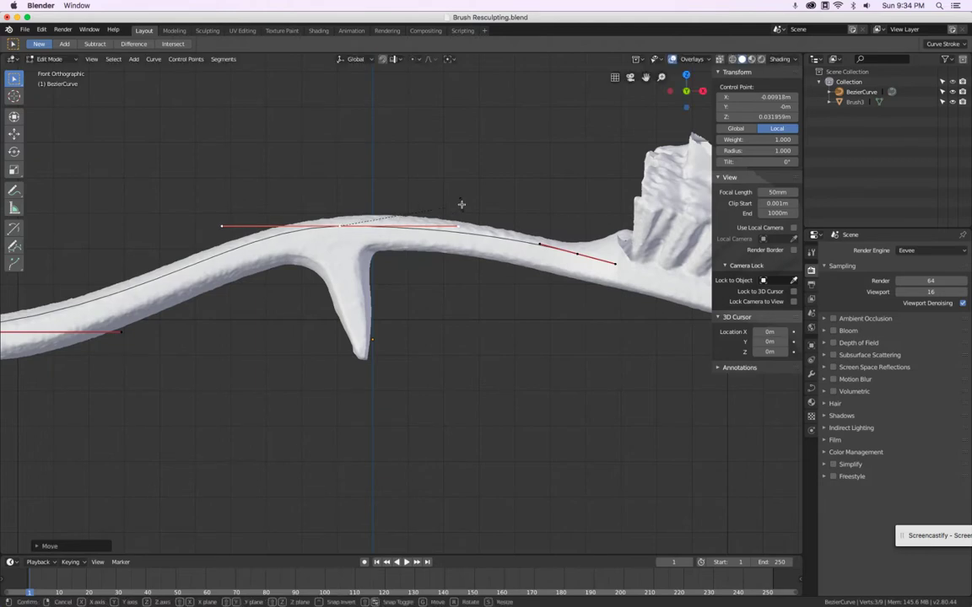
left_click(461, 197)
key("f")
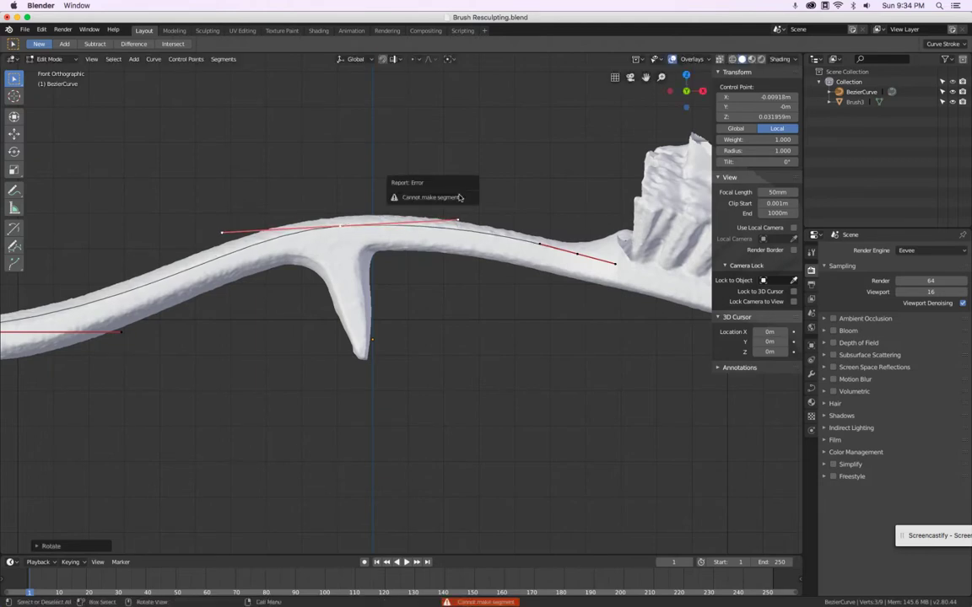
key("g")
left_click(467, 220)
Pull the inner tangent handle of the handle-tip control point down to about X -0.087 m and Z -0.004 m, and leave curve editing
middle_click_drag(260, 224, 569, 175, "shift")
left_click(424, 285)
key("g")
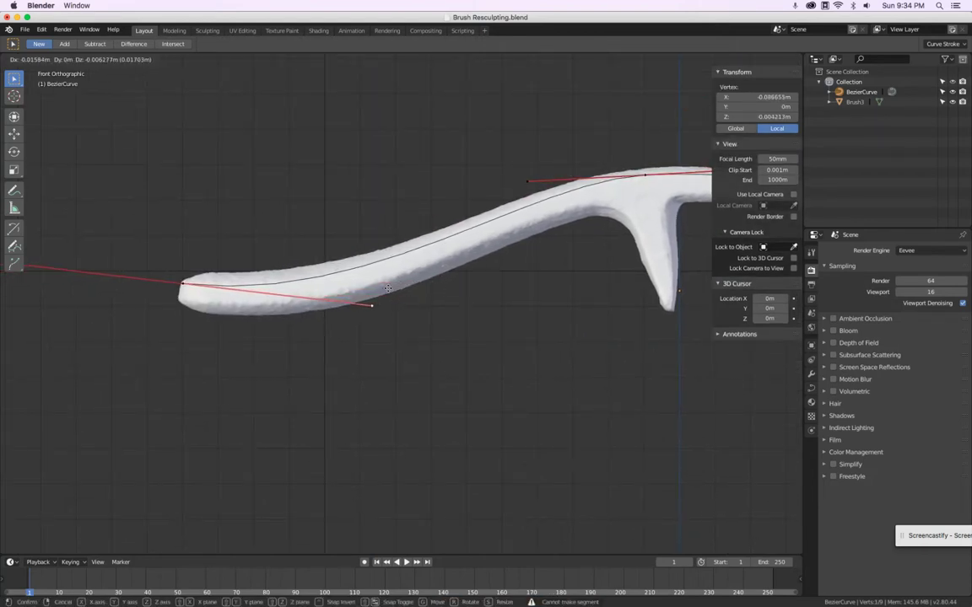
left_click(392, 287)
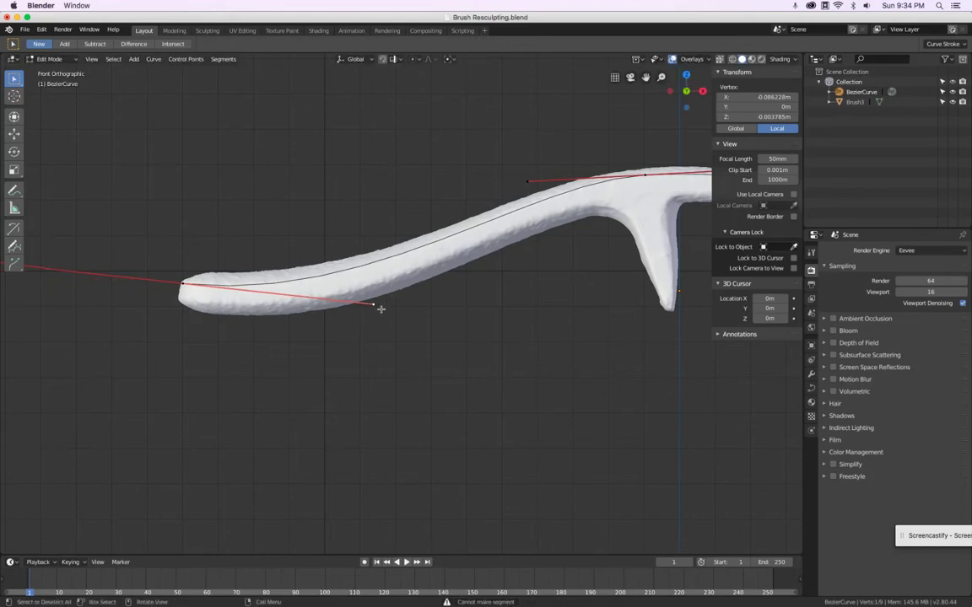
key("g")
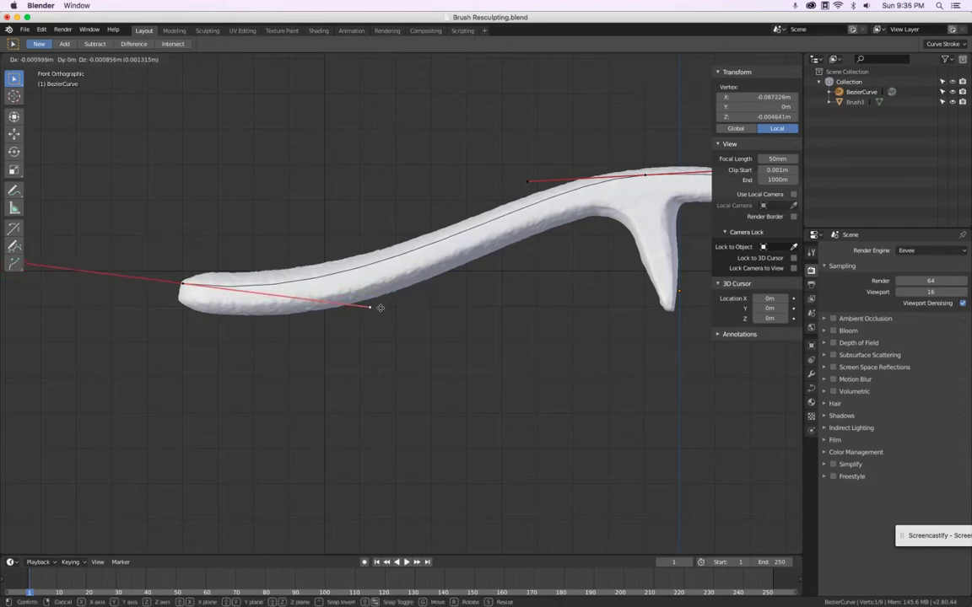
left_click(381, 307)
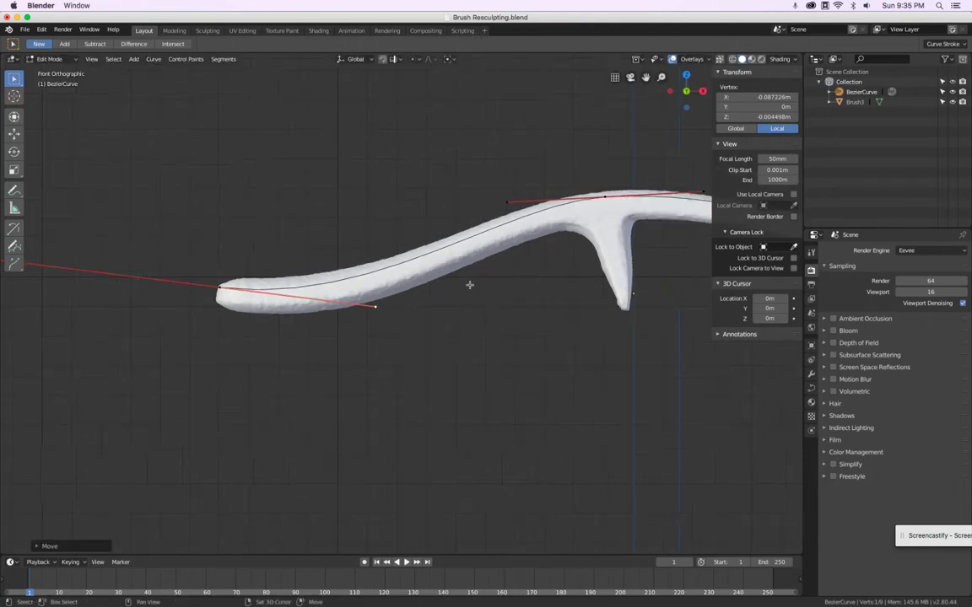
key("Tab")
middle_click_drag(478, 287, 124, 332, "shift")
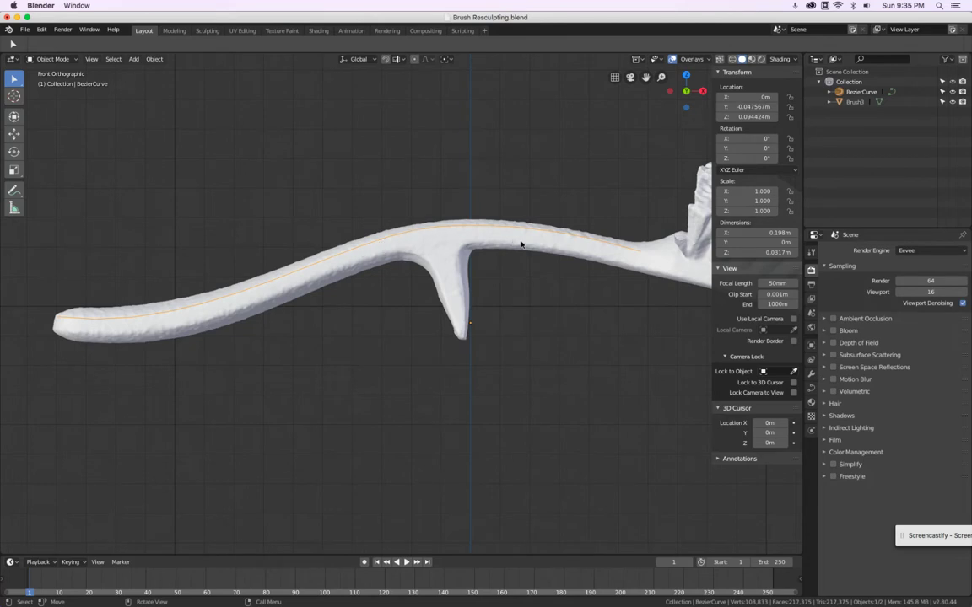
middle_click_drag(592, 331, 500, 356, "shift")
scroll(488, 322, "up", 5)
Resume editing the curve, select the neck control point, and set up the Move tool with Normal transform orientation
key("Tab")
scroll(476, 313, "down", 1)
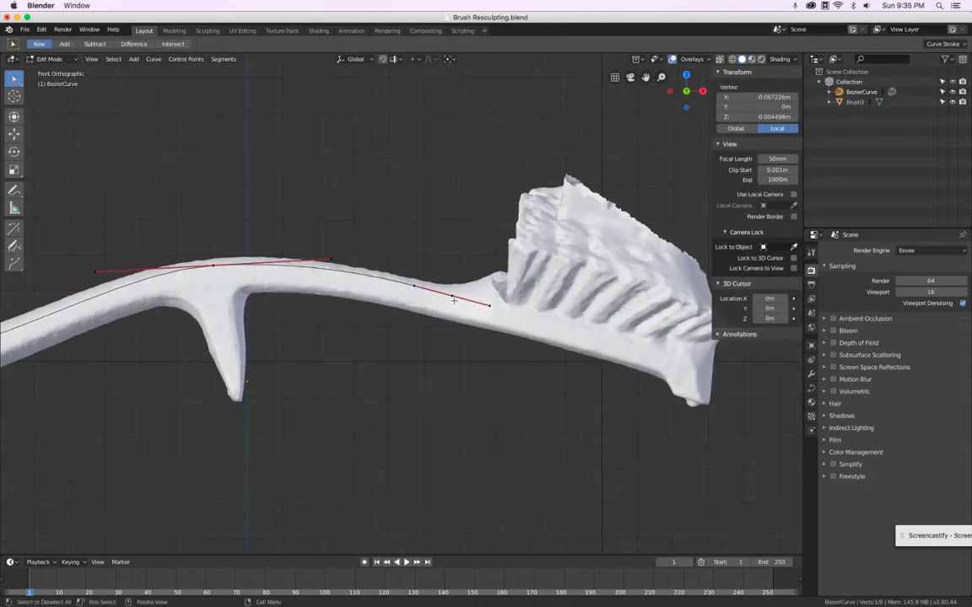
left_click_drag(408, 269, 494, 338)
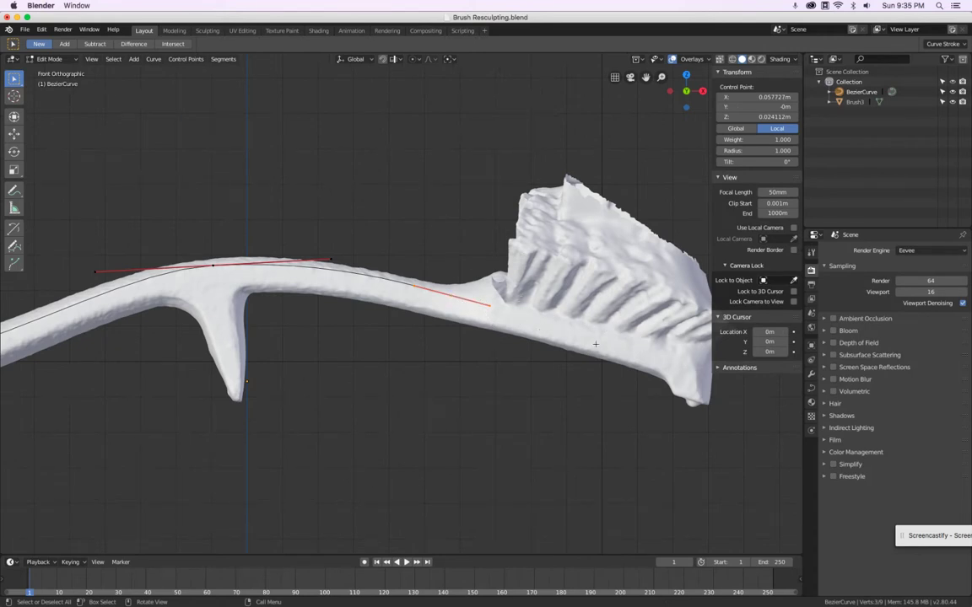
left_click(354, 59)
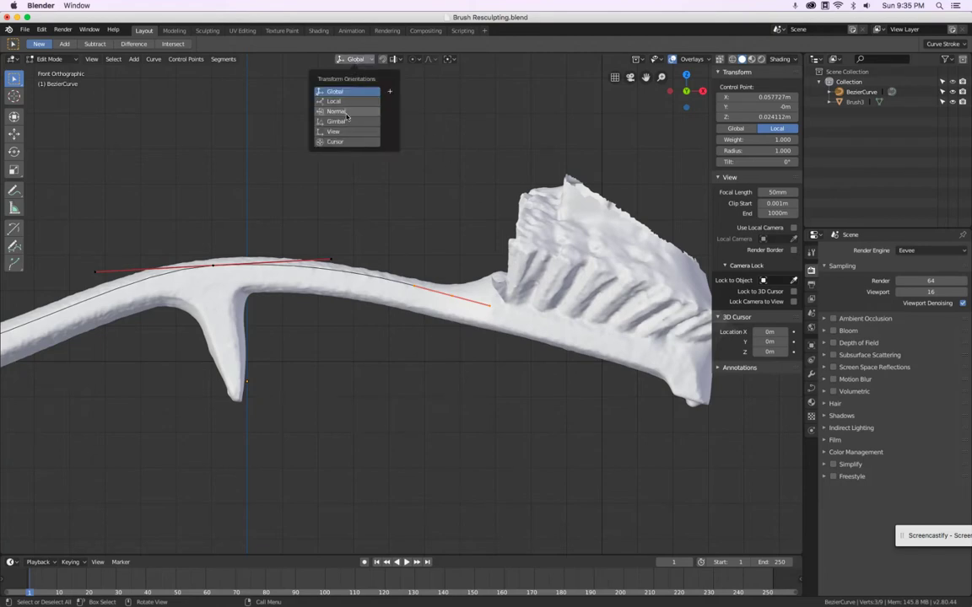
left_click(341, 111)
left_click(13, 133)
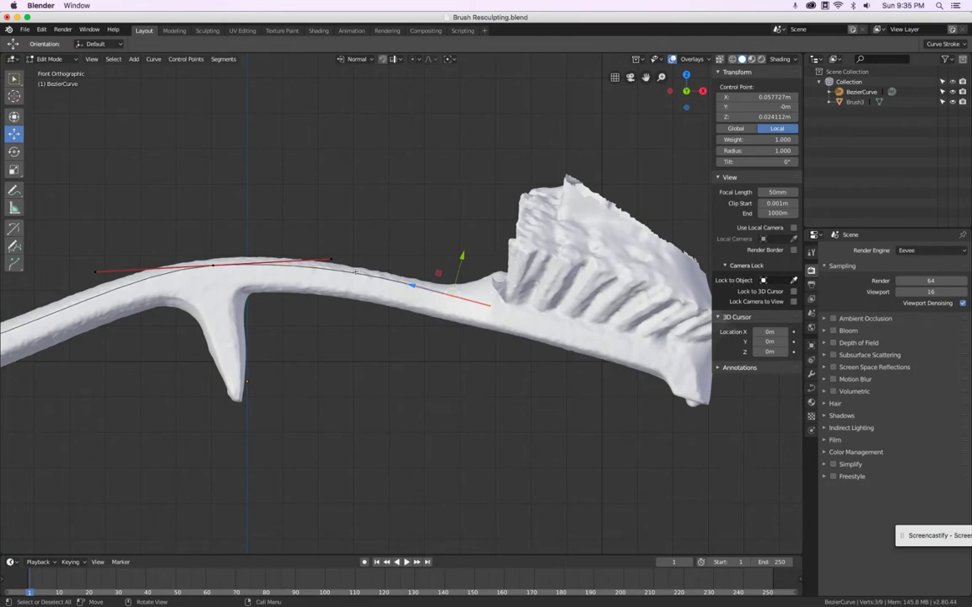
left_click(330, 260)
left_click(95, 271)
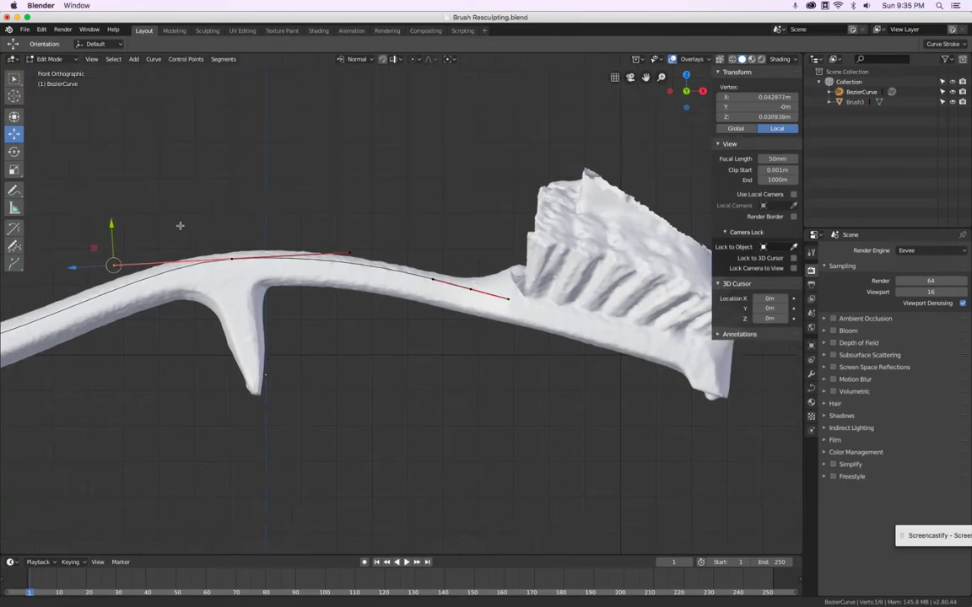
middle_click_drag(135, 257, 399, 202, "shift")
left_click(223, 335)
middle_click_drag(470, 342, 190, 355, "shift")
left_click(341, 200)
left_click_drag(283, 212, 305, 210)
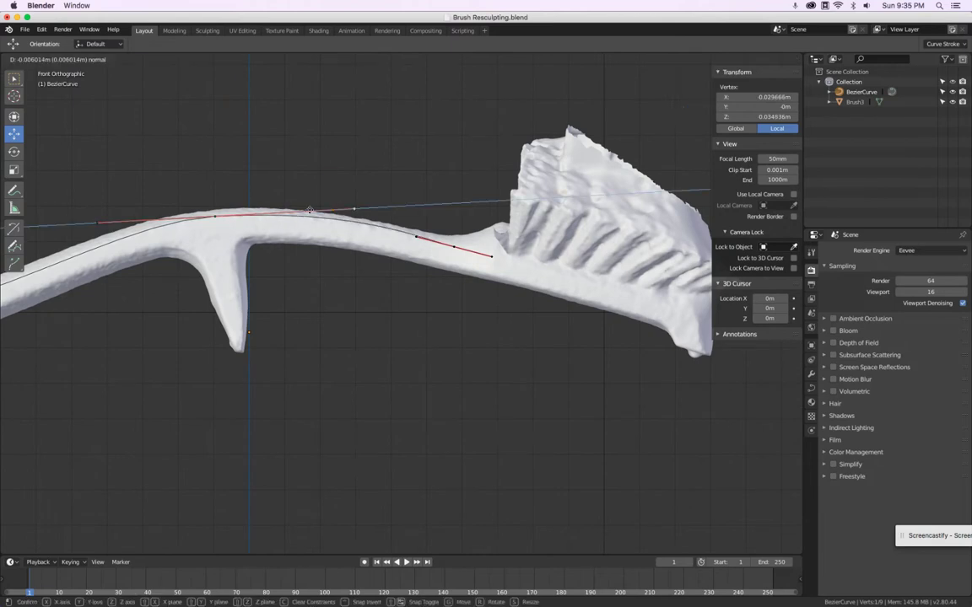
key("Escape")
Extrude a new control point from the neck and slide it along the curve's direction to just past the brush head's end
left_click(414, 237)
key("e")
left_click(490, 317)
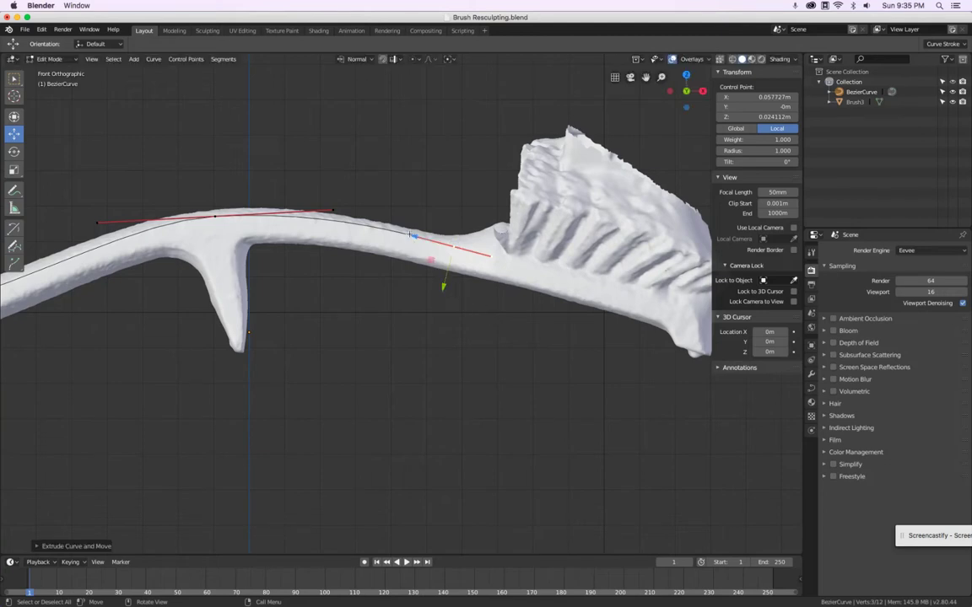
left_click_drag(414, 237, 650, 332)
middle_click_drag(633, 337, 474, 314, "shift")
left_click_drag(570, 296, 548, 294)
scroll(520, 317, "down", 4)
middle_click_drag(392, 315, 484, 299, "shift")
key("Tab")
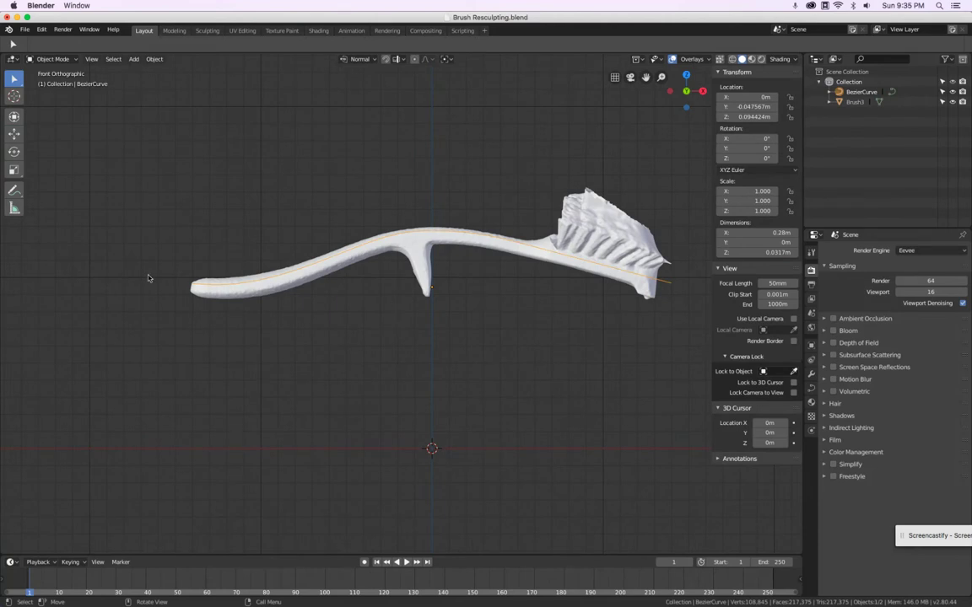
Slide the handle-tip control point outward along its tangent to about X -0.142 m and Z 0.002 m
scroll(148, 280, "up", 9)
key("Tab")
scroll(329, 297, "down", 3)
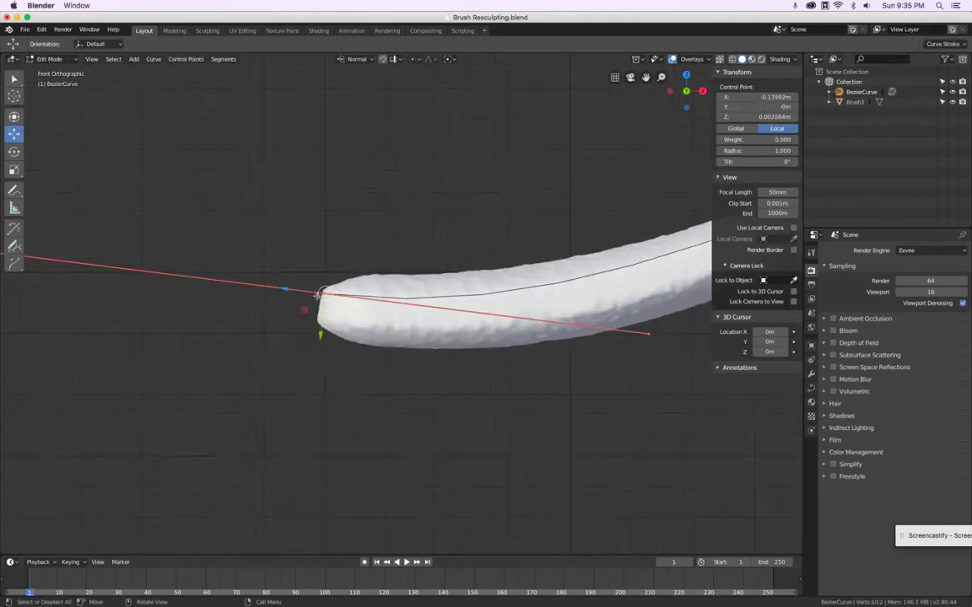
left_click_drag(285, 290, 275, 289)
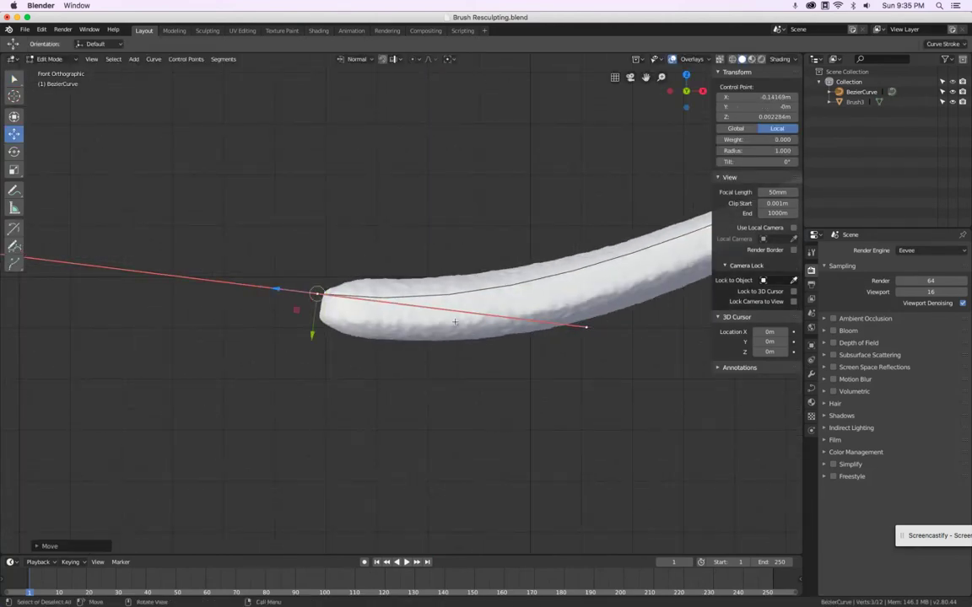
Adjust the tip control point's inner tangent handle to about X -0.084 m and Z -0.006 m, and leave curve editing
left_click(585, 327)
left_click_drag(567, 326, 609, 371)
left_click_drag(576, 330, 574, 331)
scroll(575, 332, "down", 2)
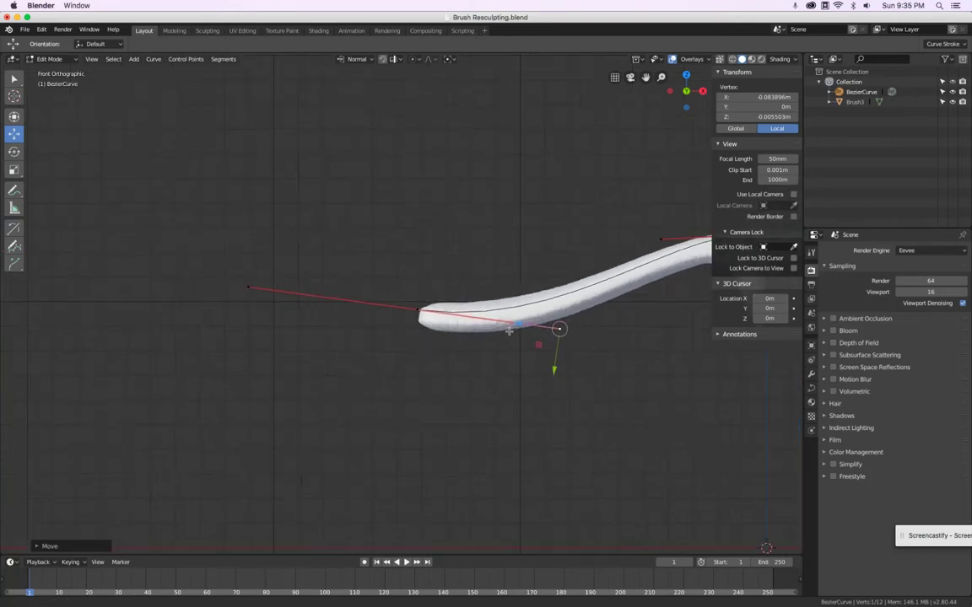
key("Tab")
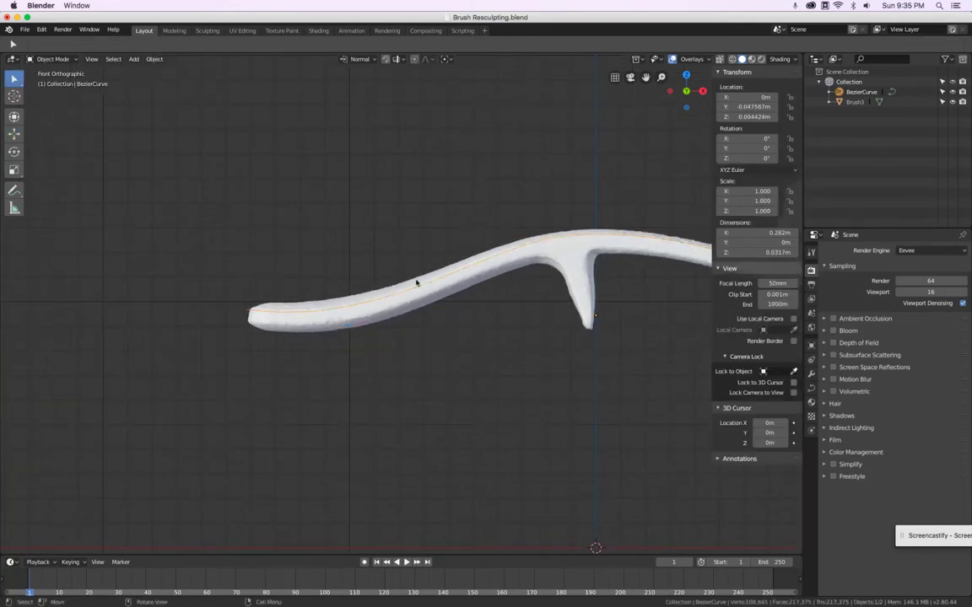
Set the Bezier curve's preview resolution U to 32 for a smoother line
scroll(439, 312, "up", 10)
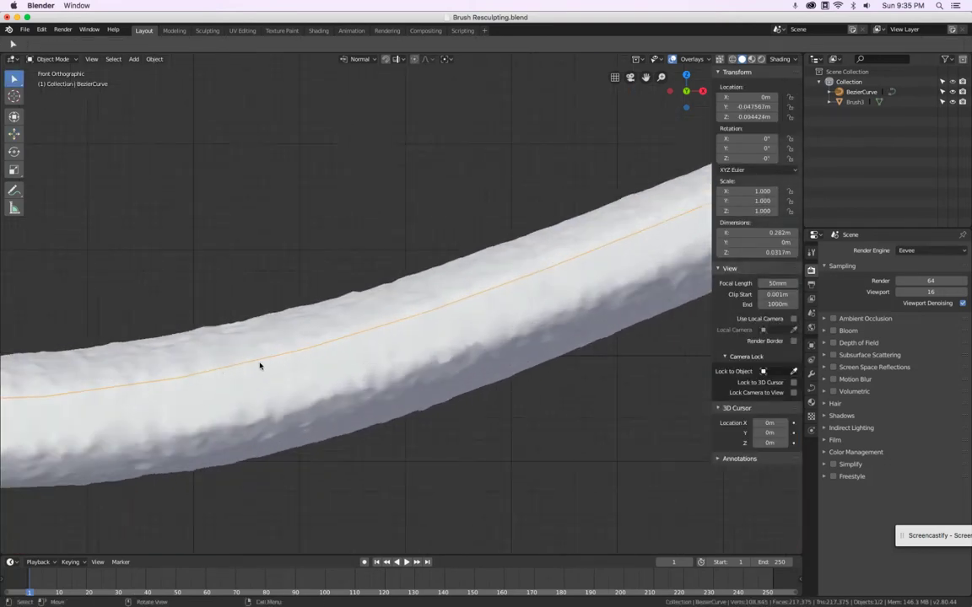
left_click(812, 388)
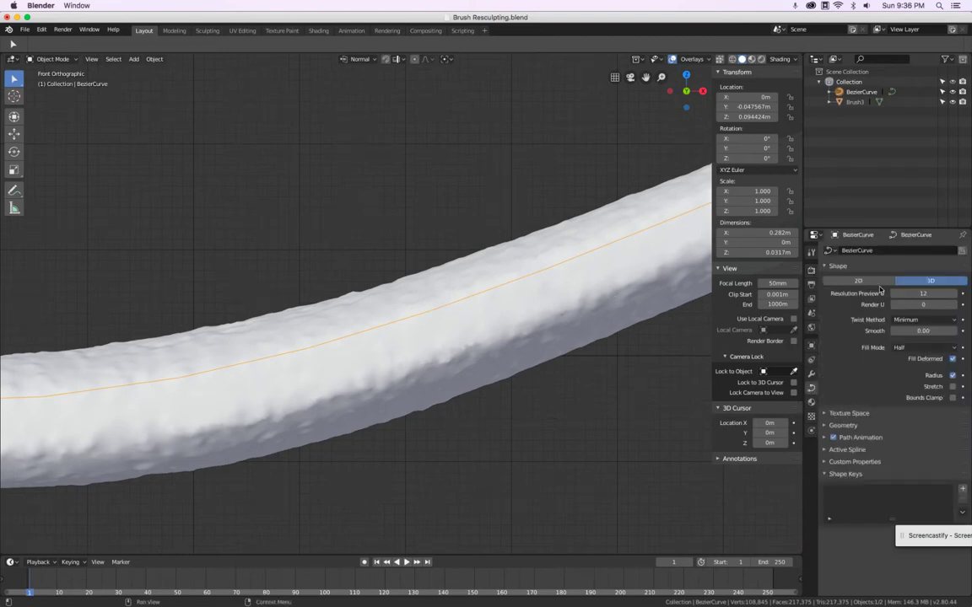
left_click(909, 293)
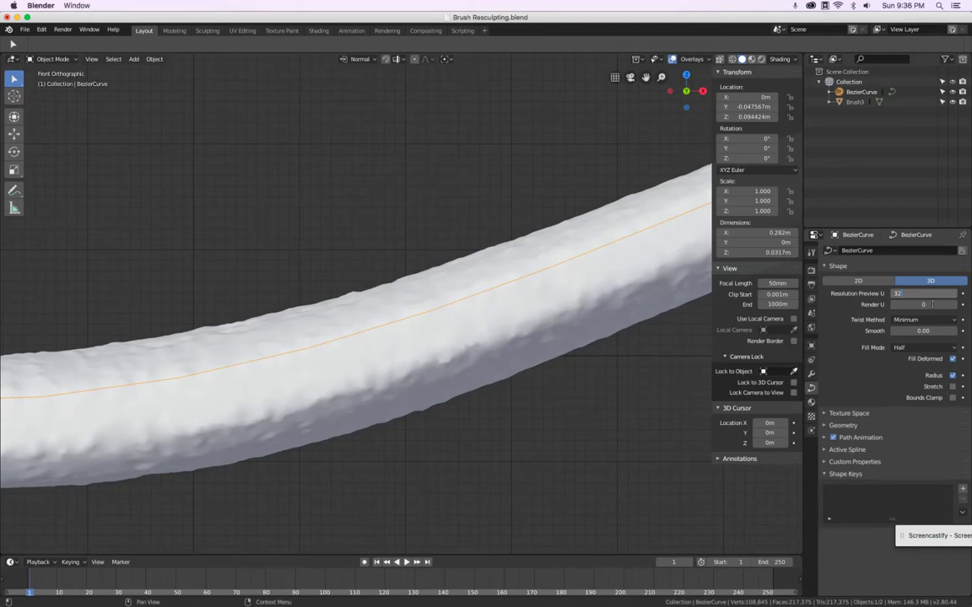
type("32")
key("Return")
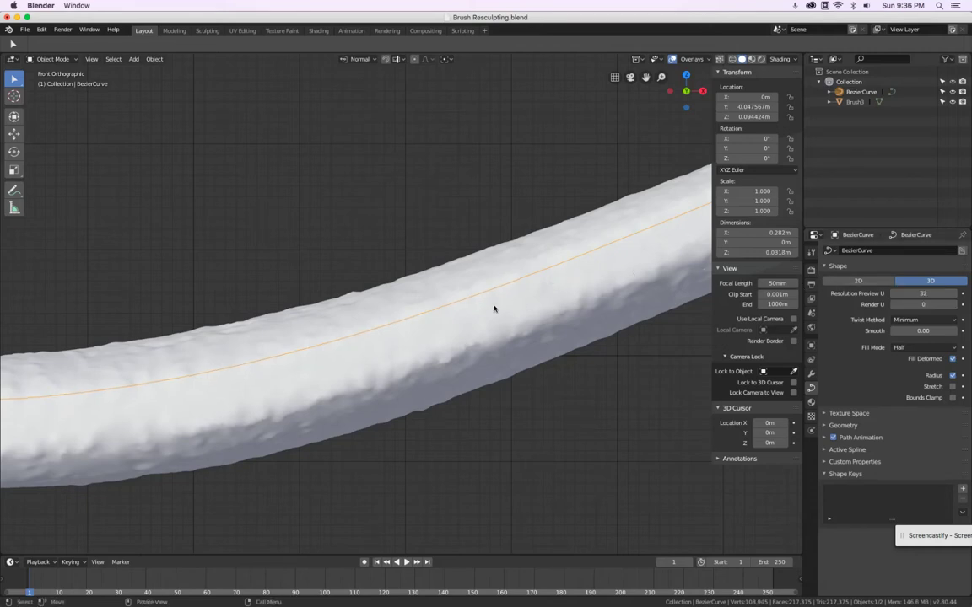
scroll(299, 364, "up", 2)
scroll(300, 364, "down", 6)
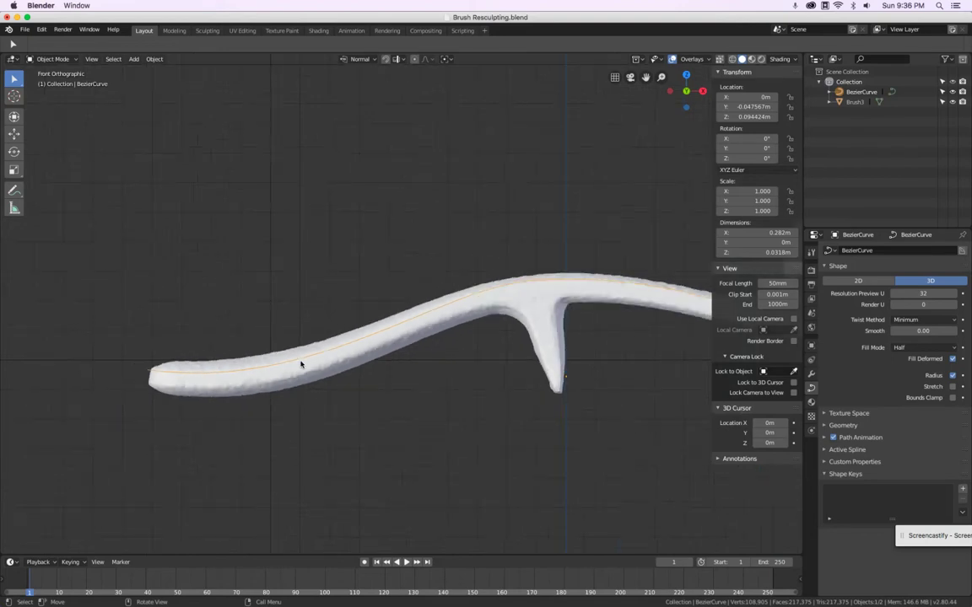
scroll(300, 365, "down", 2)
Set the curve's Y location to 0 m so it lies in the brush's centre plane
mouse_move(369, 346)
middle_mouse_down()
mouse_move(316, 373)
mouse_move(263, 352)
mouse_move(287, 342)
mouse_move(272, 343)
middle_mouse_up()
key("KP_1")
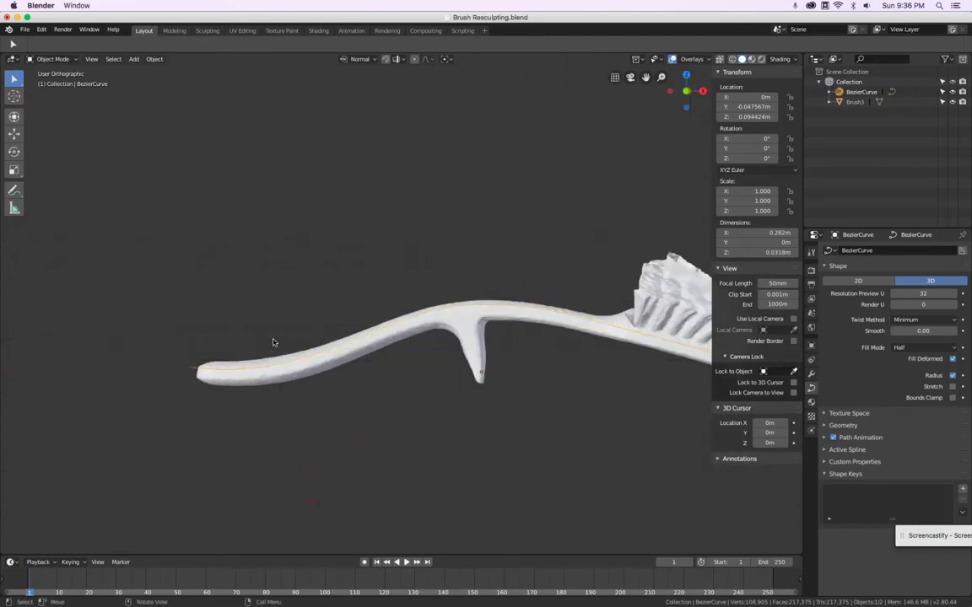
key("KP_3")
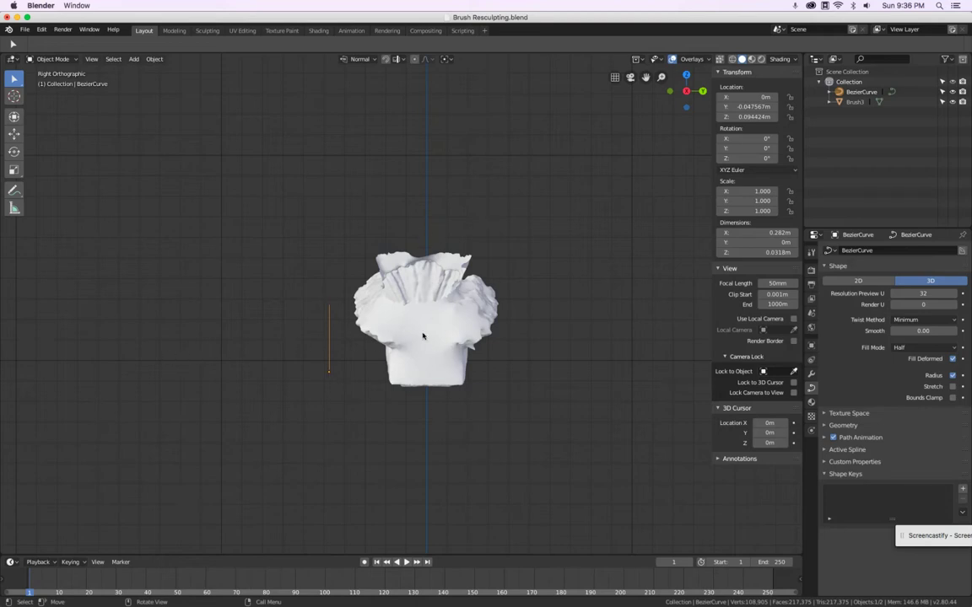
left_click(748, 108)
type("0")
key("Return")
key("KP_1")
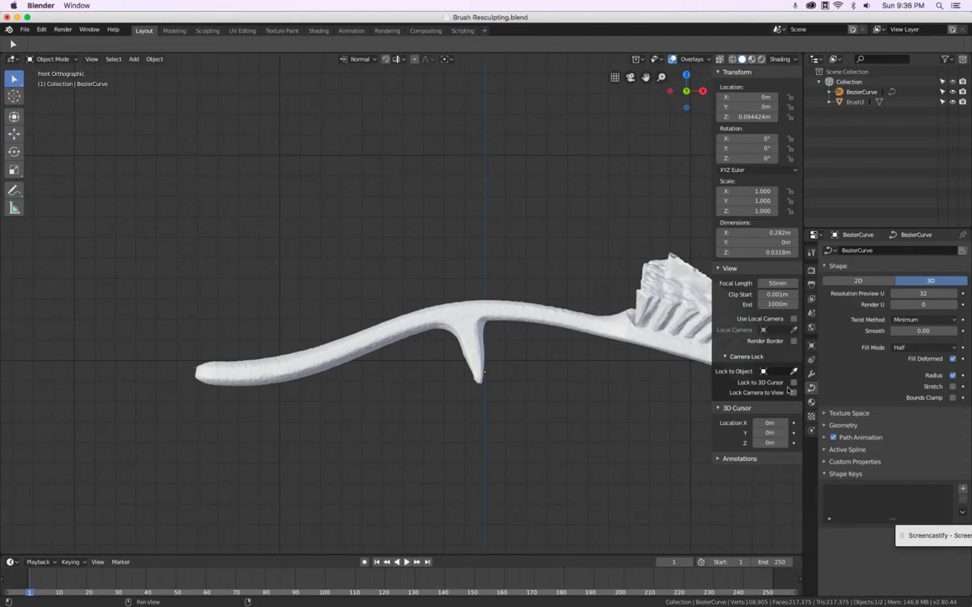
Enable In Front in the Bezier curve's viewport display, with the curve reselected over the brush
left_click(811, 347)
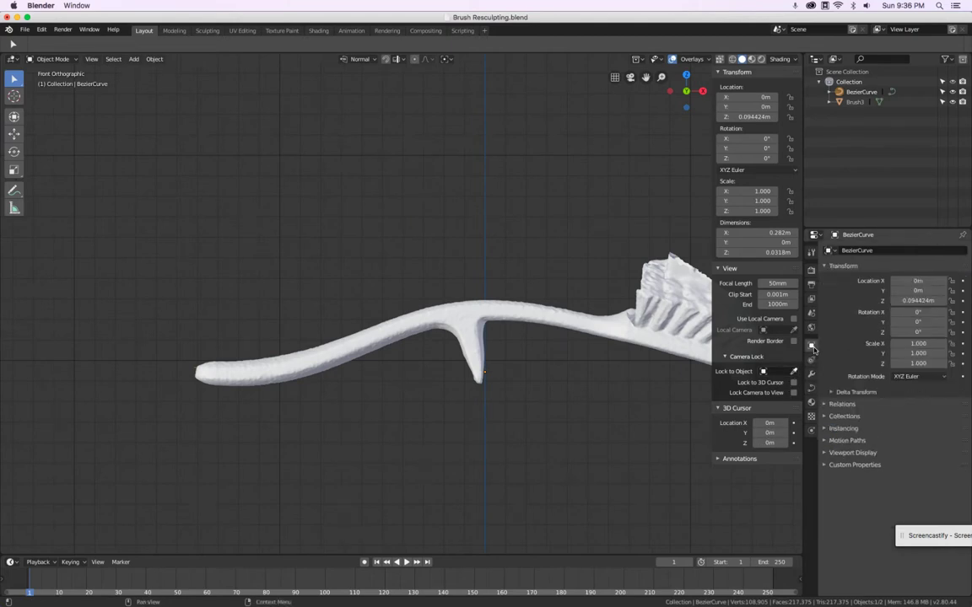
left_click(825, 453)
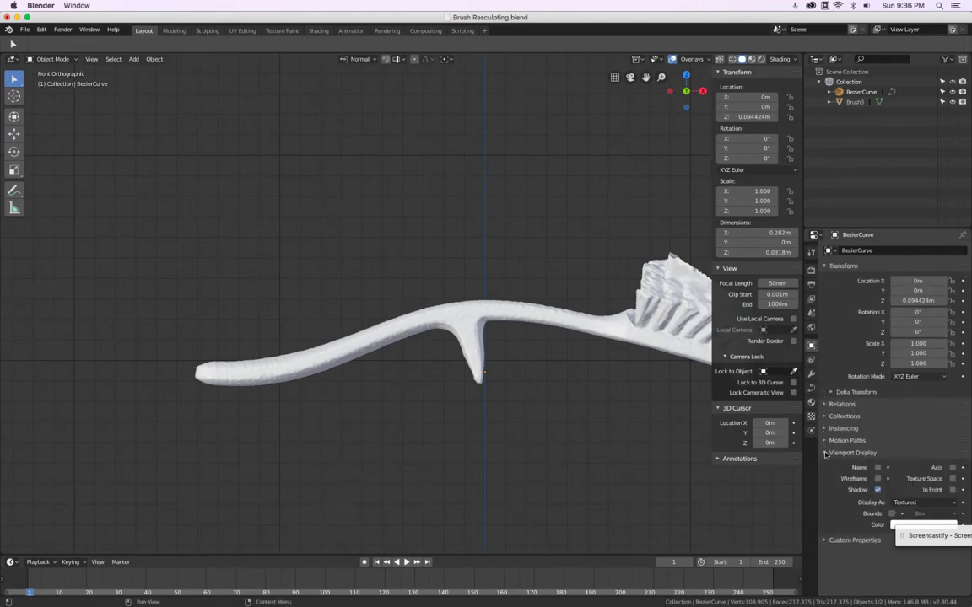
left_click(953, 491)
left_click(520, 317)
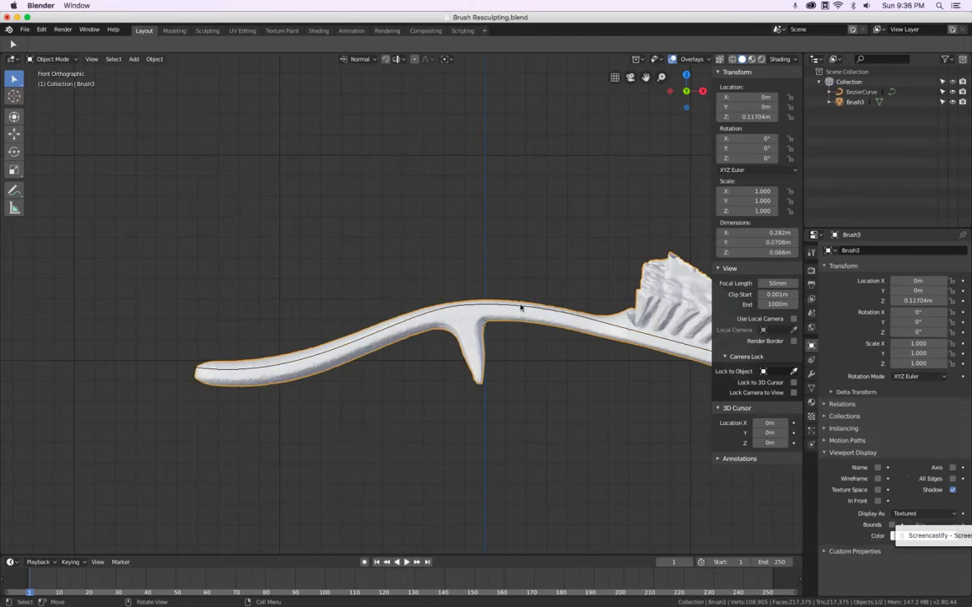
left_click(520, 308)
mouse_move(532, 279)
middle_mouse_down()
mouse_move(468, 201)
mouse_move(520, 281)
mouse_move(549, 258)
mouse_move(532, 264)
middle_mouse_up()
Inspect the curve's control points over the brush in wireframe shading, and return to Object Mode and solid shading
key("Tab")
scroll(326, 336, "up", 4)
scroll(326, 336, "down", 2)
key("a")
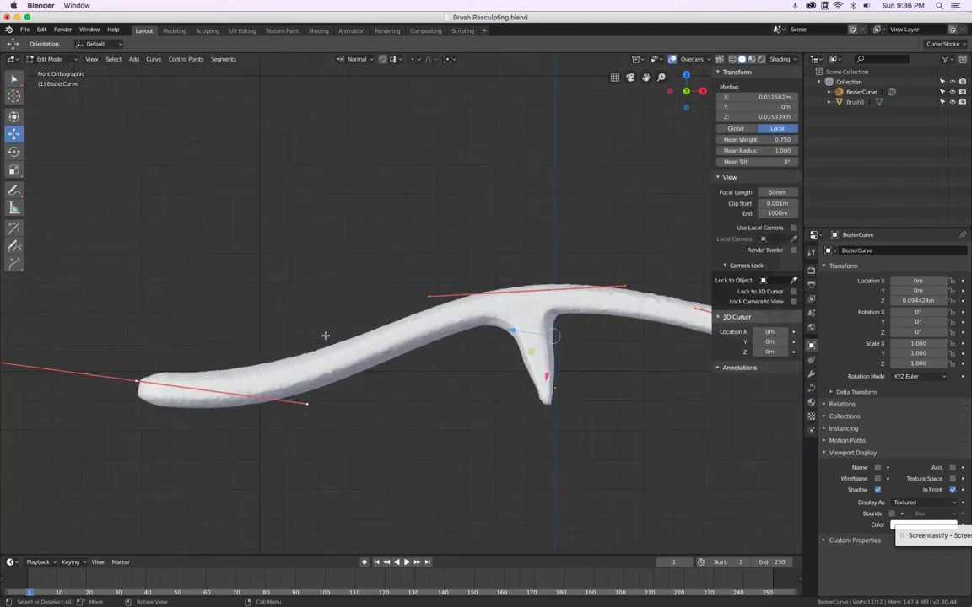
key("z")
left_click(307, 329)
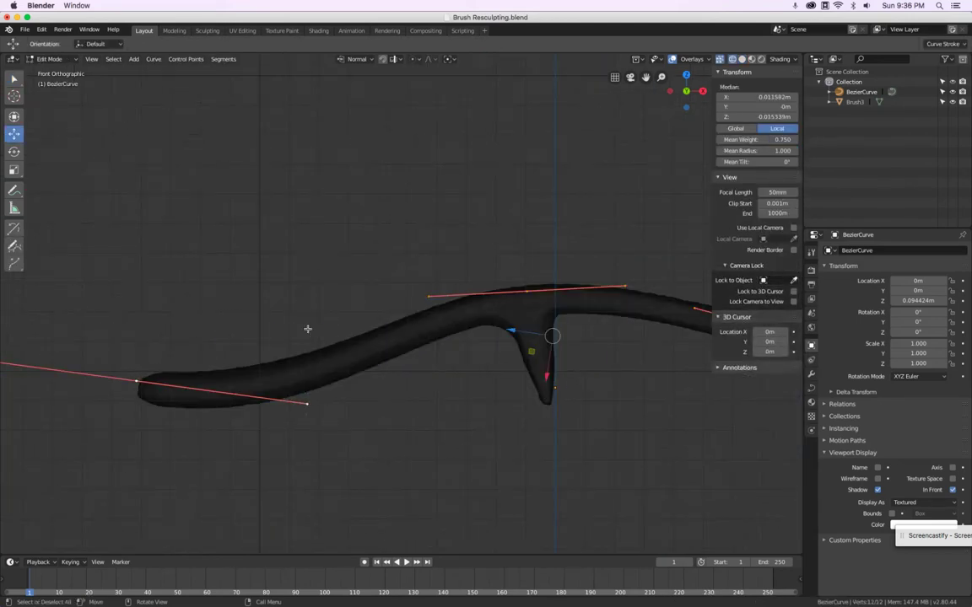
key("Tab")
key("z")
left_click(336, 326)
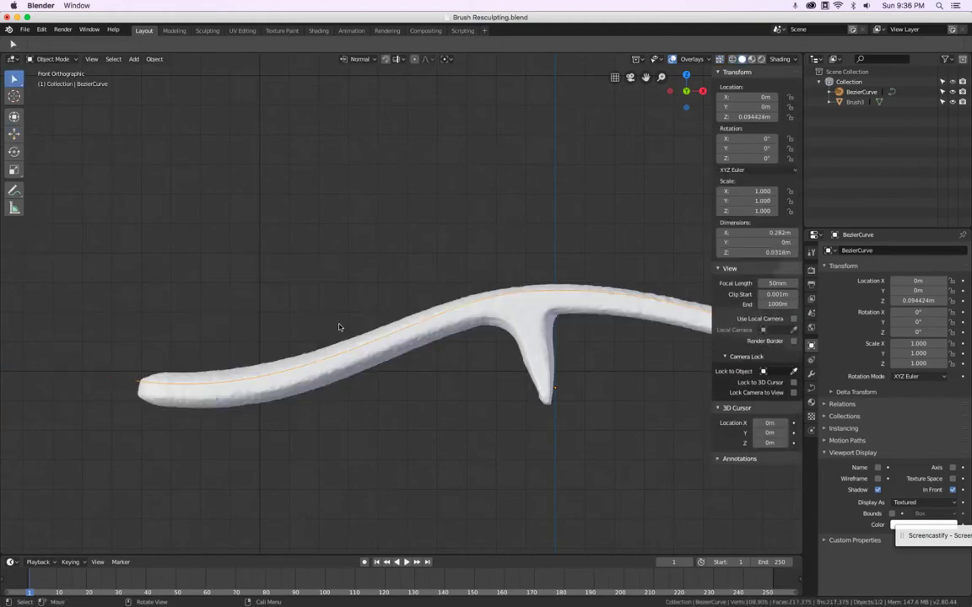
Snap the 3D cursor to the curve's control point at the handle tip, and leave curve editing
scroll(342, 326, "down", 2)
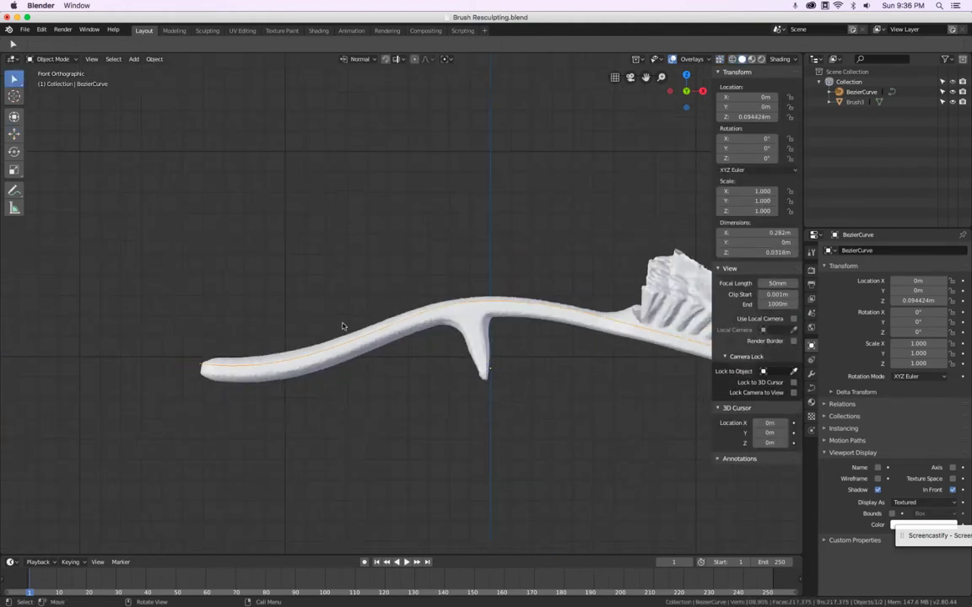
key("Tab")
left_click(195, 366)
key("shift")
key("shift+s")
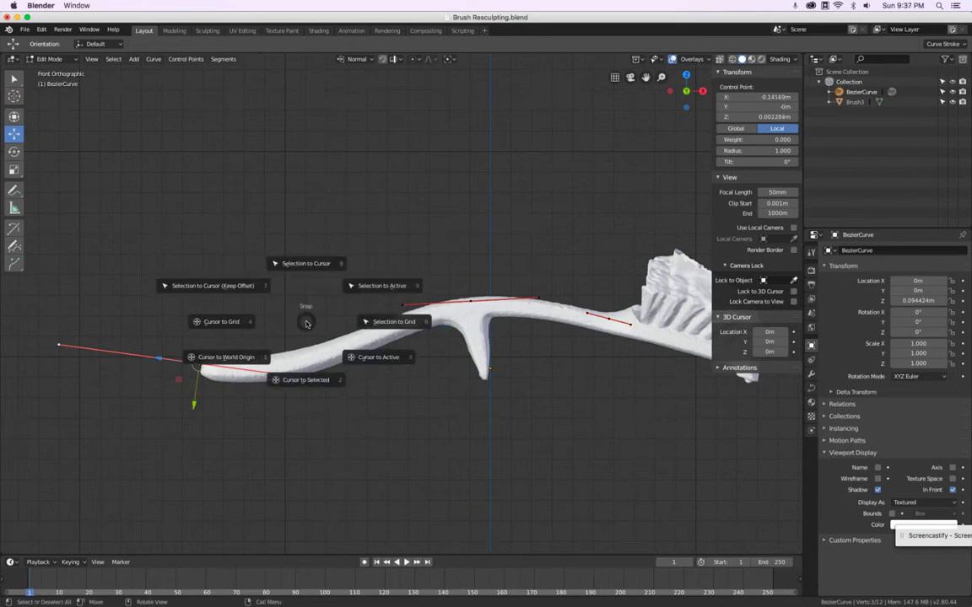
left_click(289, 382)
key("Tab")
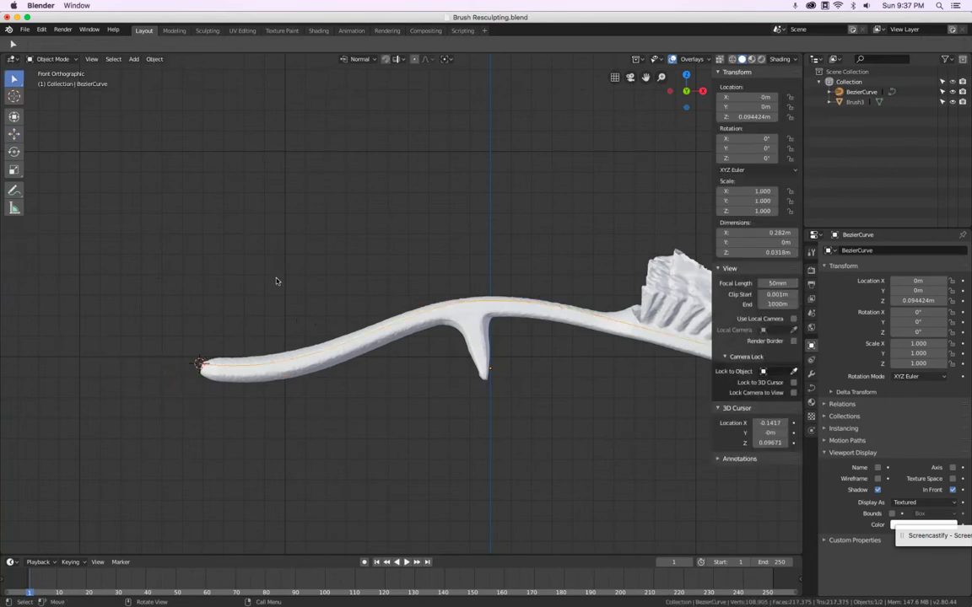
Set the Bezier curve's origin to the 3D cursor at the handle tip
left_click(149, 58)
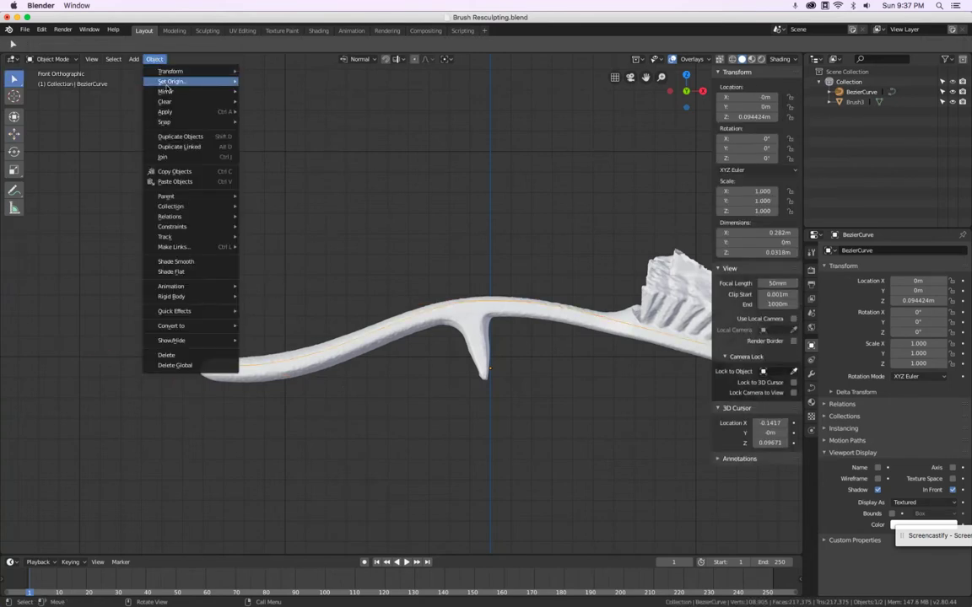
mouse_move(169, 81)
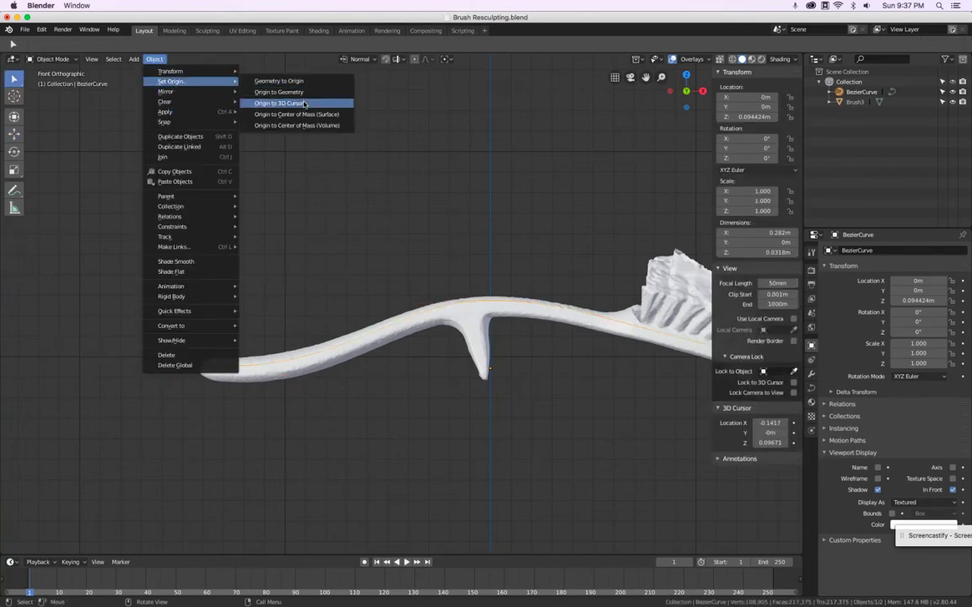
left_click(272, 92)
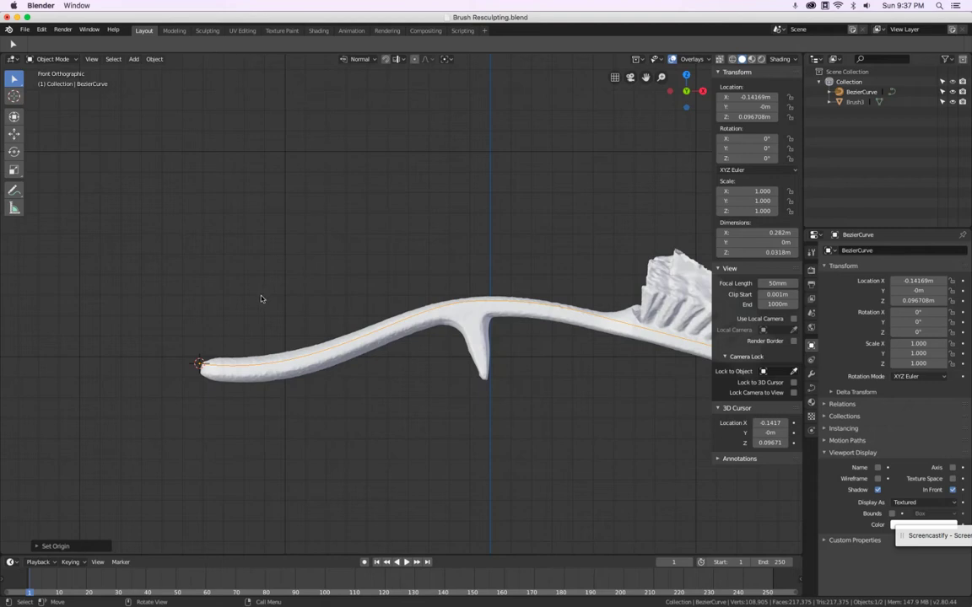
Add a cube at the 3D cursor and scale its mesh in Edit Mode down to about 0.0214 m
key("shift+a")
mouse_move(262, 298)
left_click(301, 308)
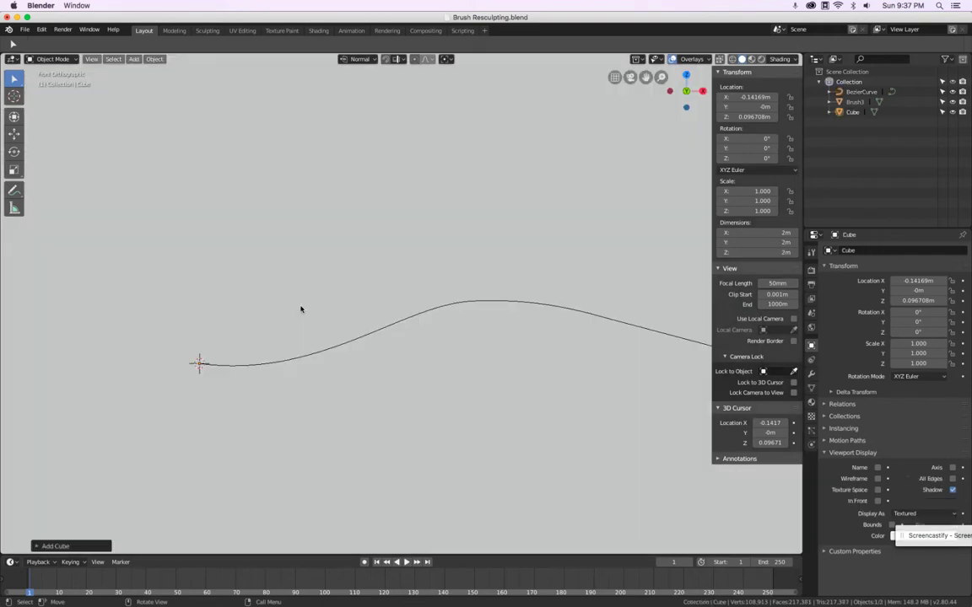
key("Tab")
key("s")
left_click(199, 352)
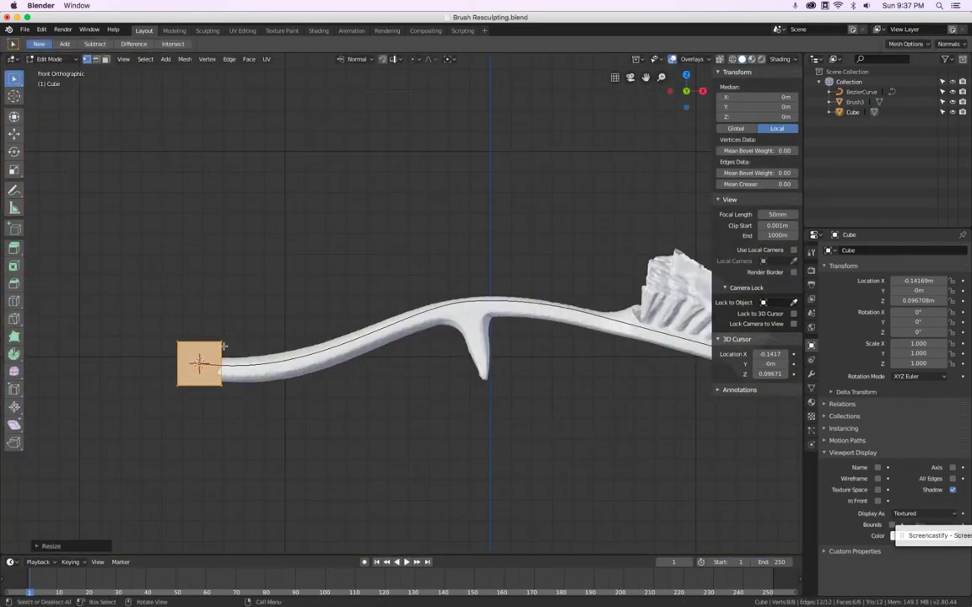
Turn on X-ray and select the four cube vertices on the side facing the brush head
left_click(719, 59)
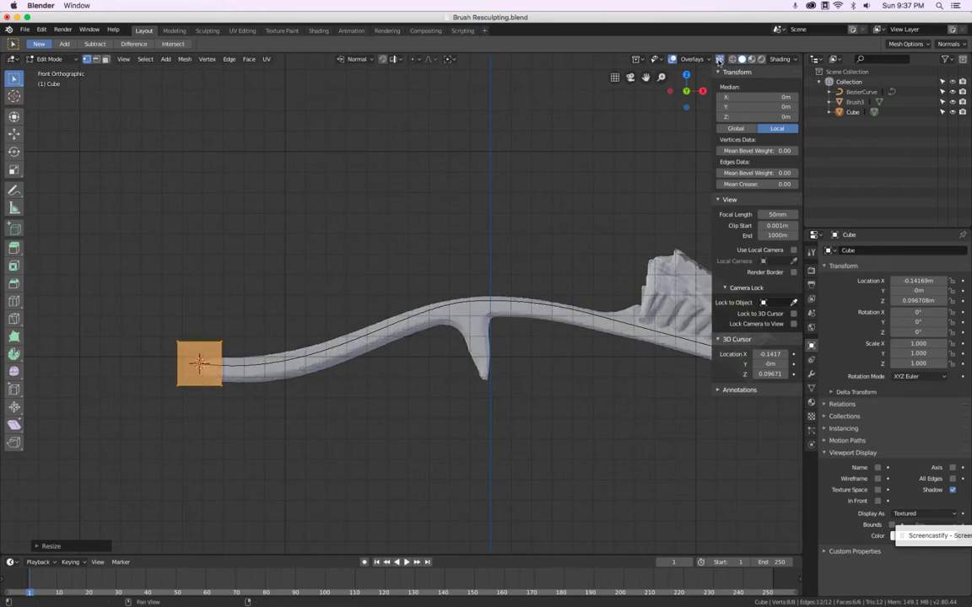
left_click(215, 325)
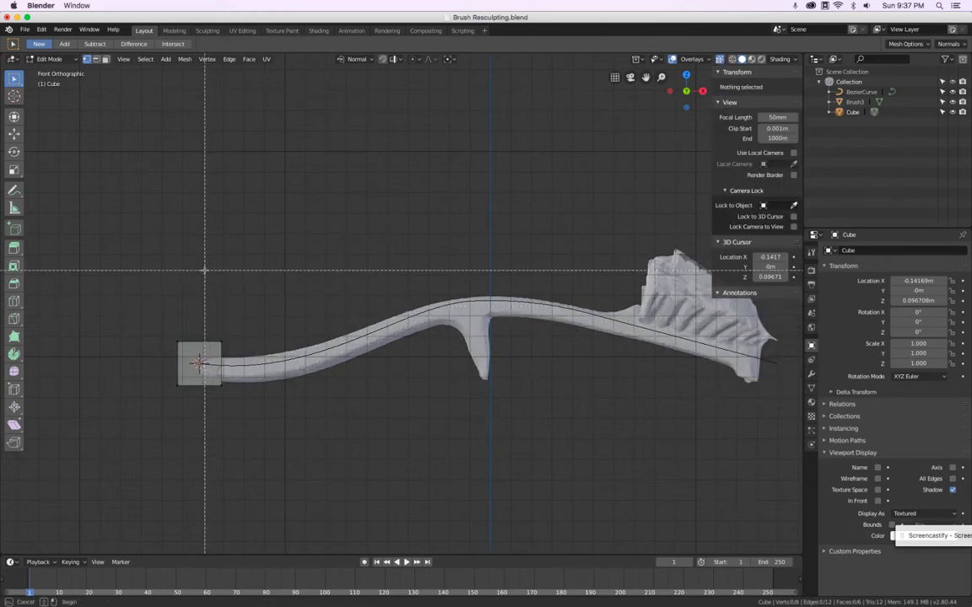
left_click_drag(205, 322, 267, 423)
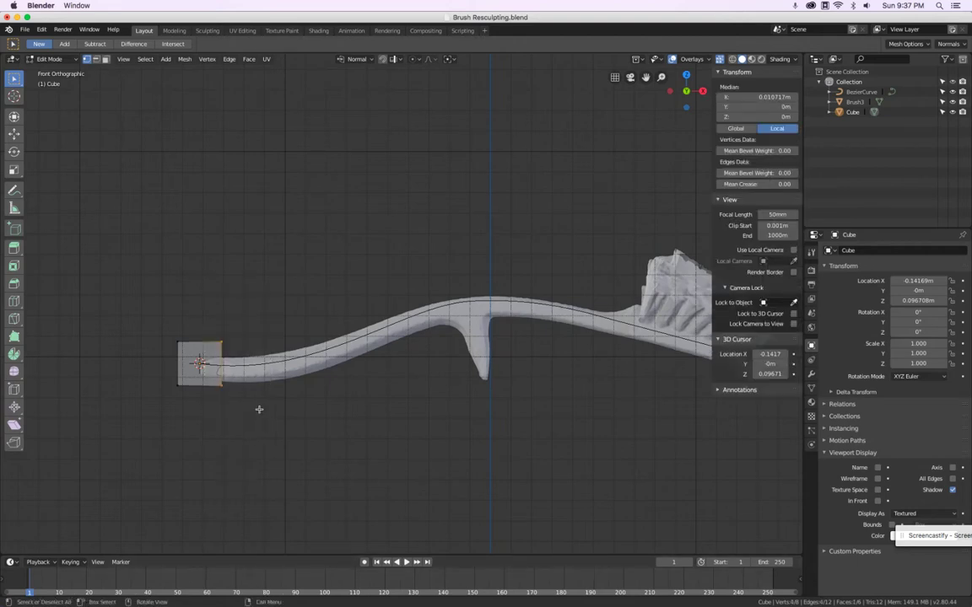
scroll(253, 388, "down", 4)
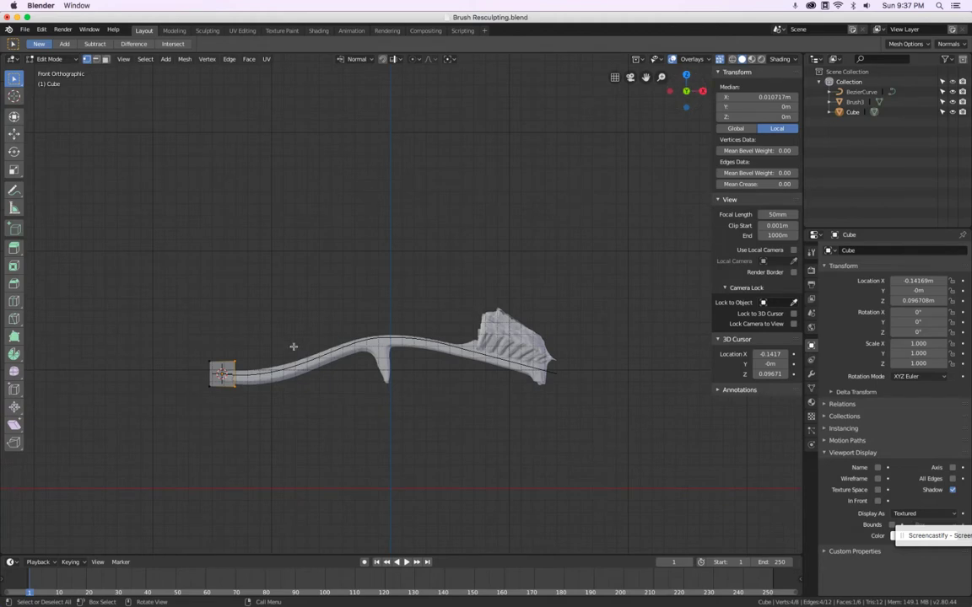
key("g")
key("x")
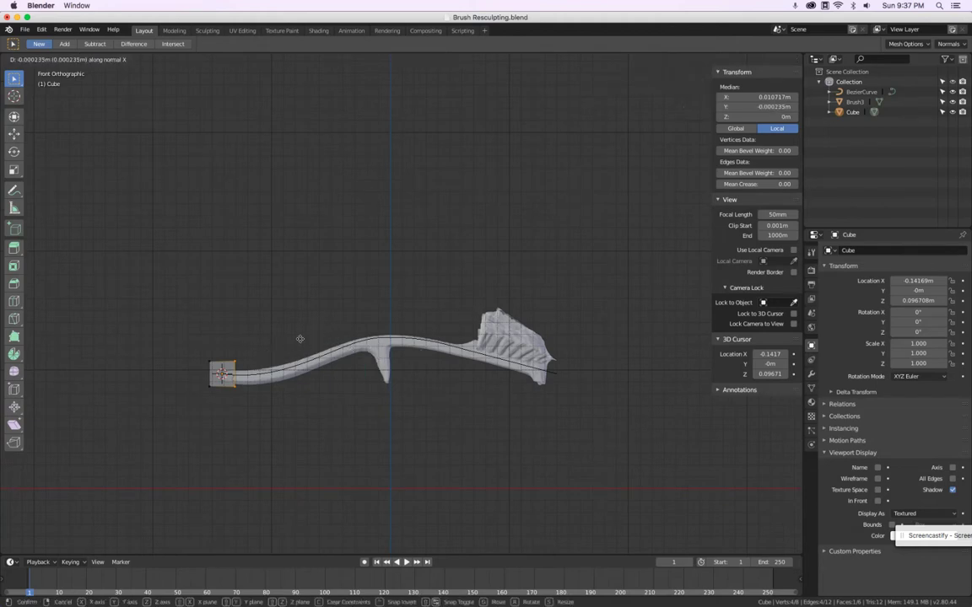
key("Escape")
Set the transform orientation to Global and move the selected vertices along X past the brush head, to about local X 0.299 m
left_click(357, 59)
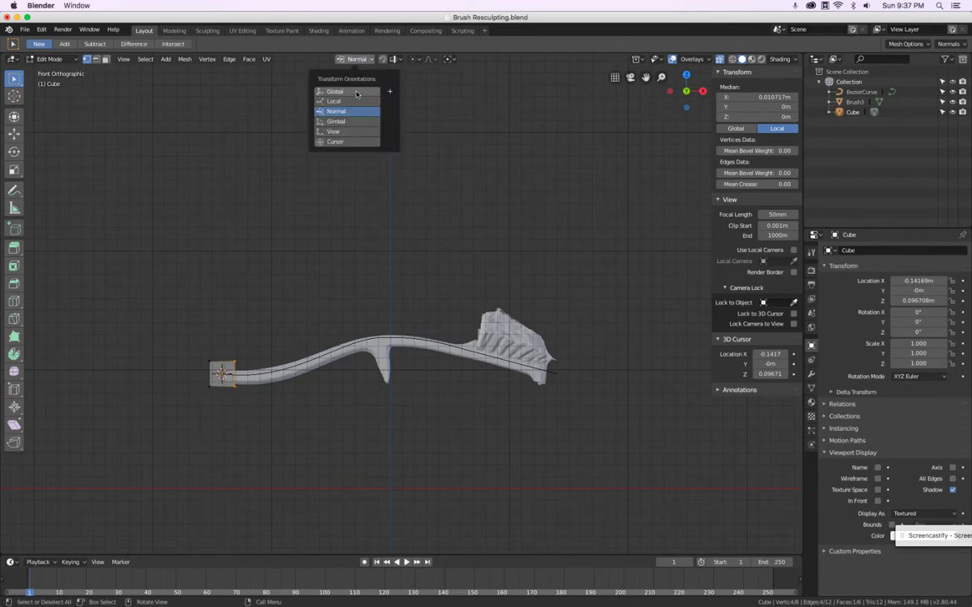
left_click(356, 93)
key("g")
key("x")
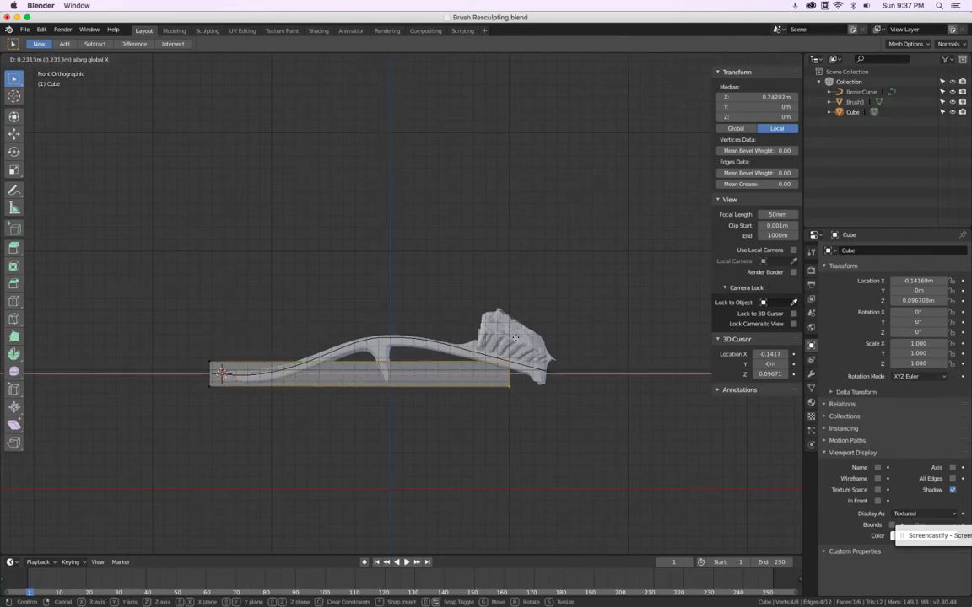
left_click(550, 340)
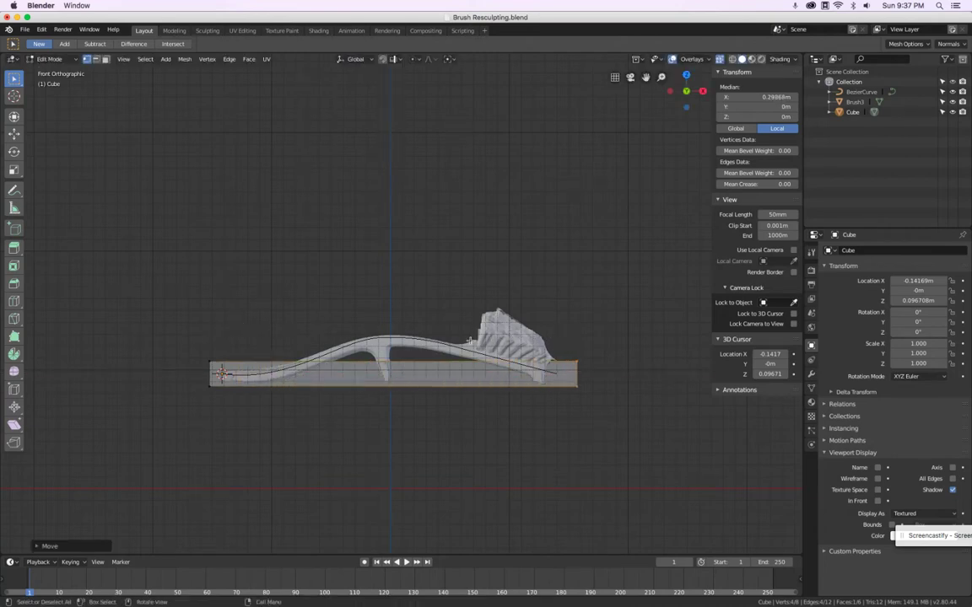
Add four evenly spaced loop cuts across the length of the stretched cube, and leave Edit Mode
key("ctrl+r")
scroll(390, 361, "up", 7)
scroll(390, 361, "down", 1)
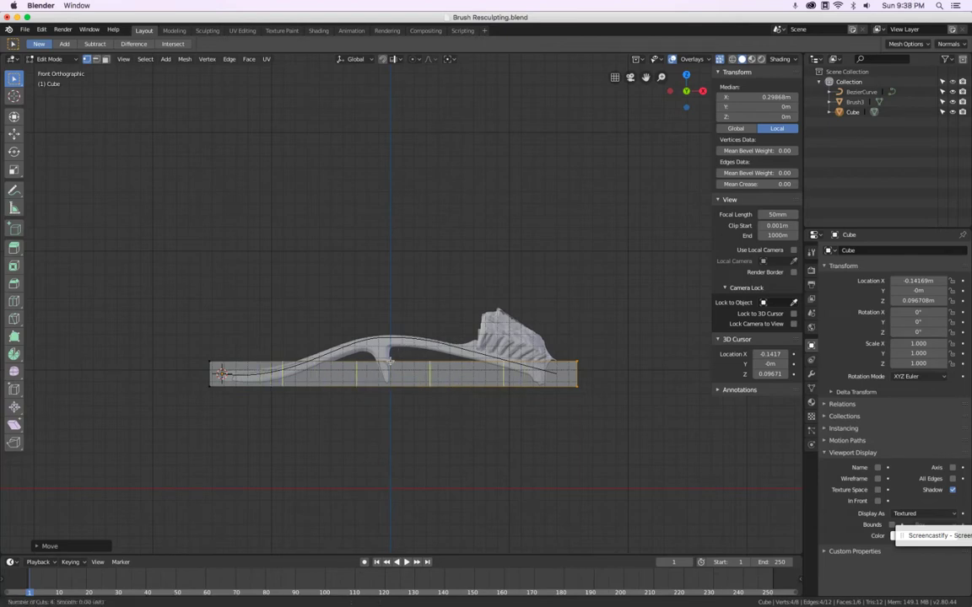
left_click(390, 361)
right_click(389, 361)
scroll(268, 356, "up", 2)
key("Tab")
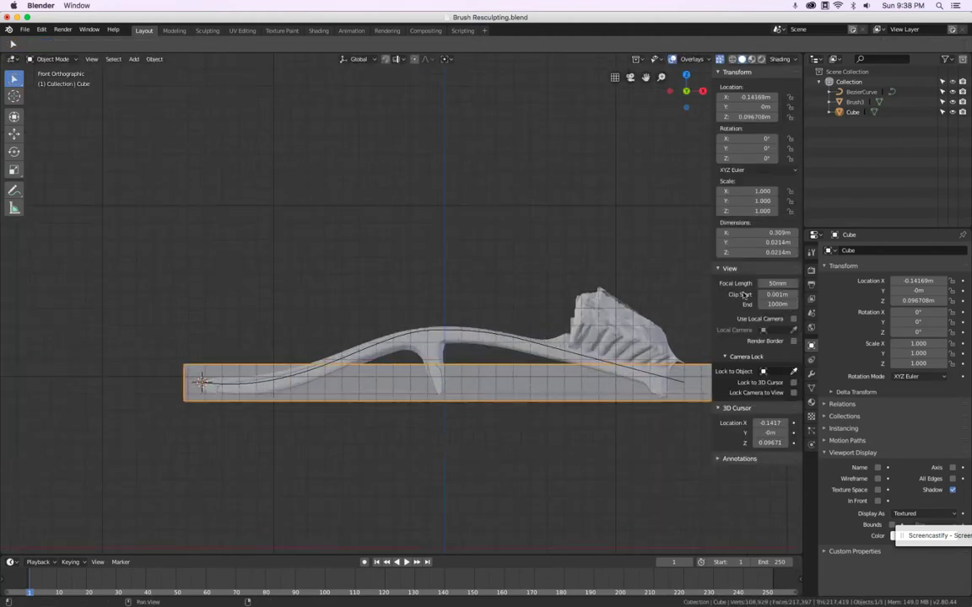
Add a Curve modifier to the cube with BezierCurve as its object and X as the deformation axis
left_click(812, 375)
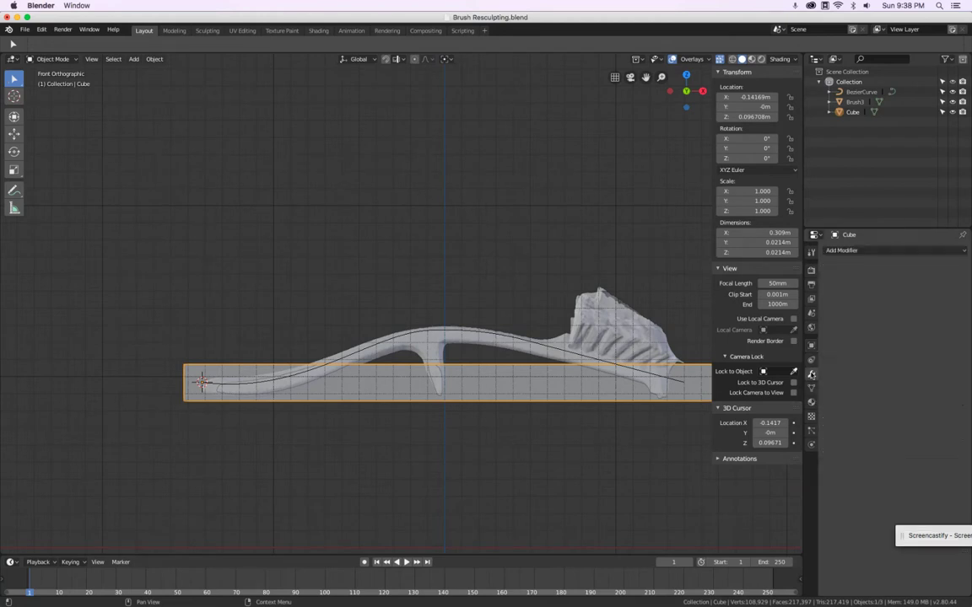
left_click(852, 250)
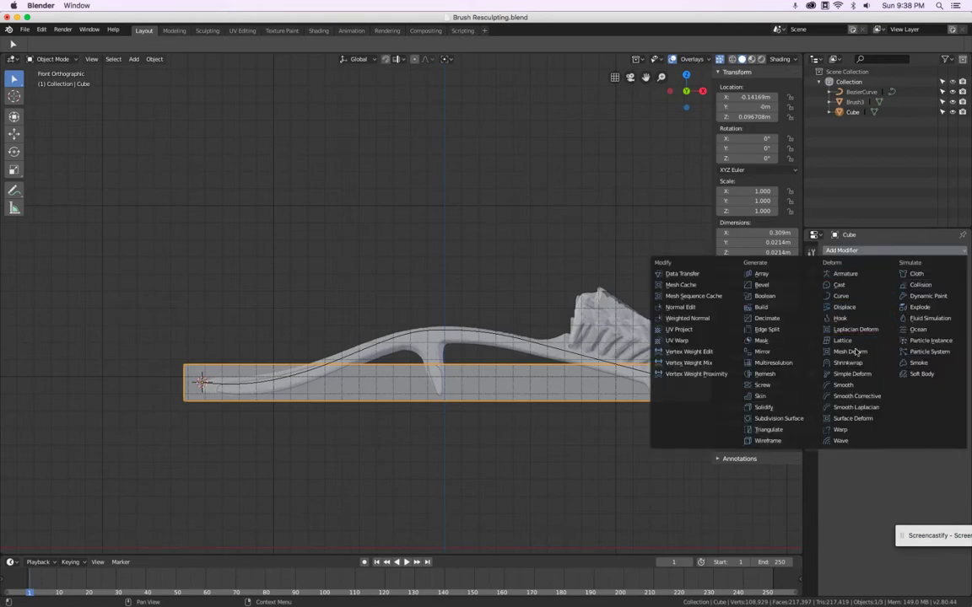
left_click(858, 299)
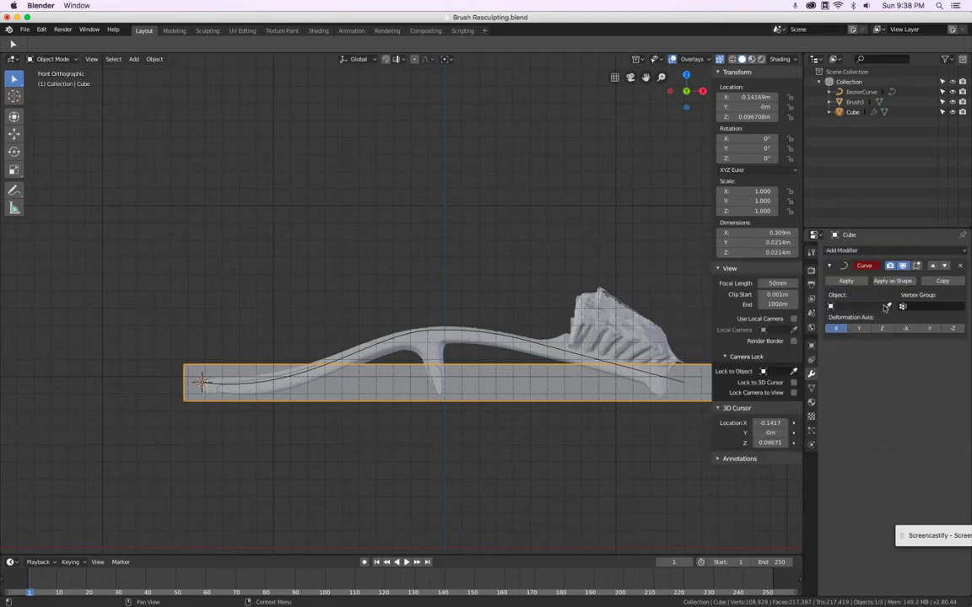
left_click(920, 306)
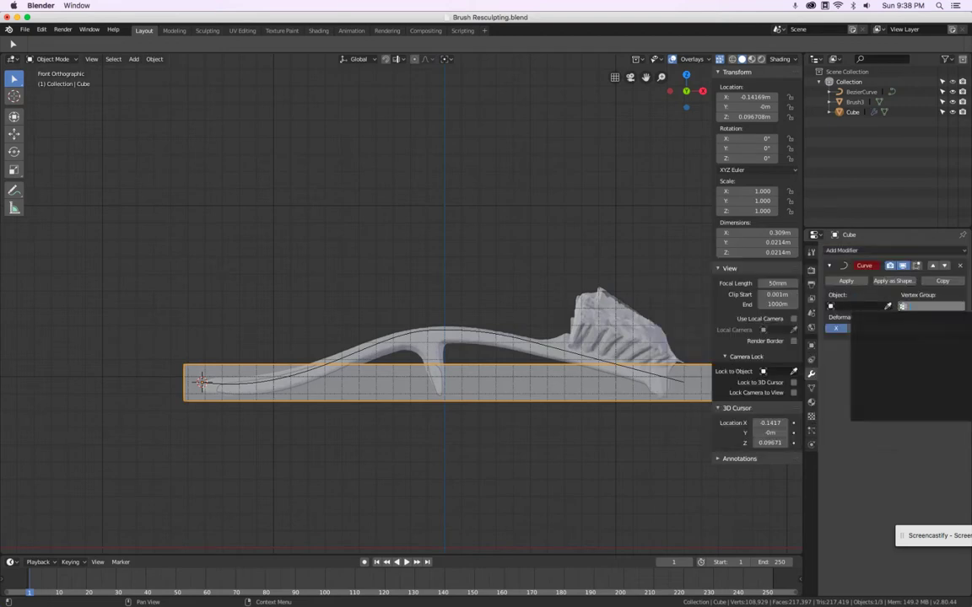
left_click(856, 305)
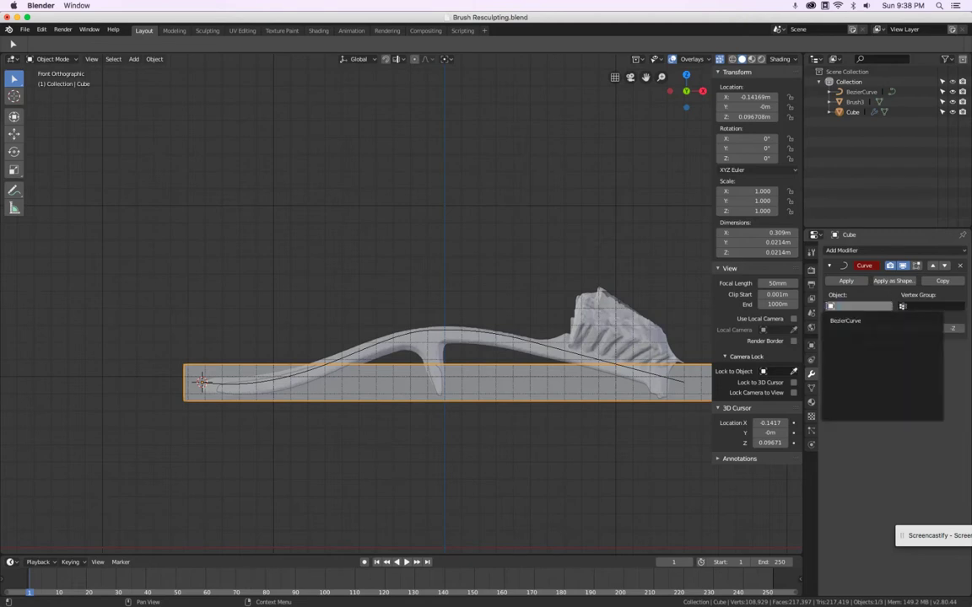
left_click(854, 324)
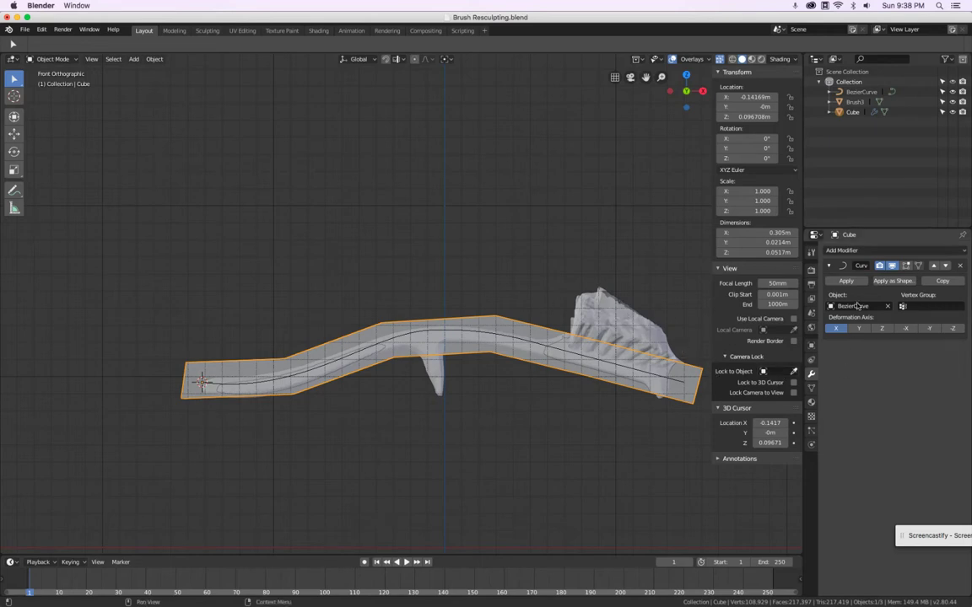
Add a Subdivision Surface modifier with 4 view subdivisions and place it above the Curve modifier
left_click(848, 250)
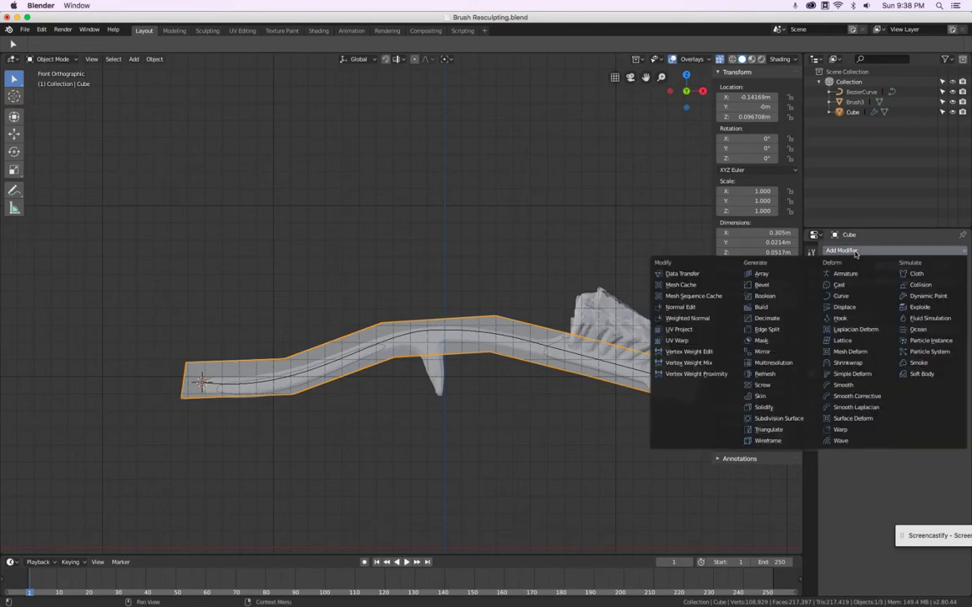
left_click(794, 420)
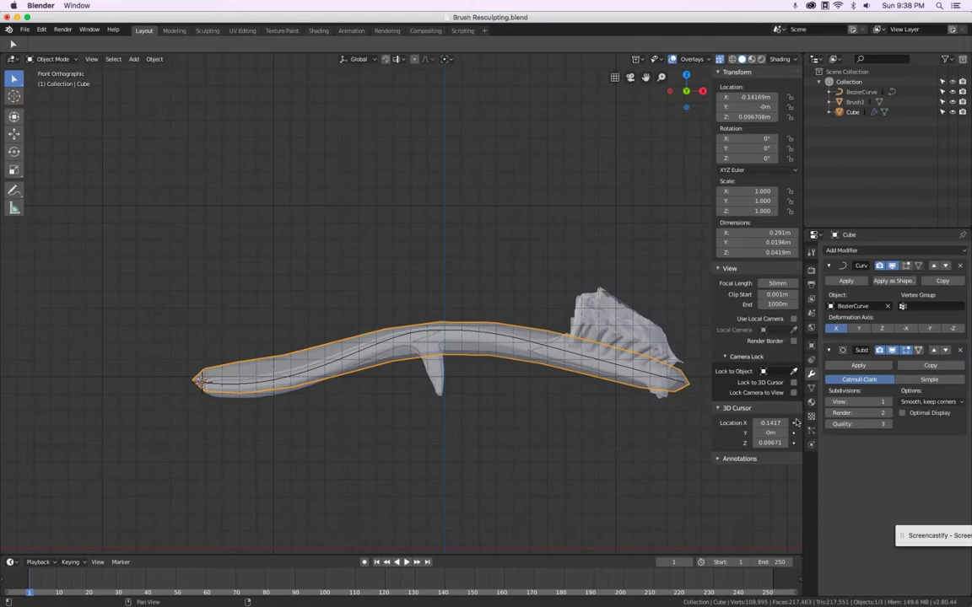
left_click(888, 404)
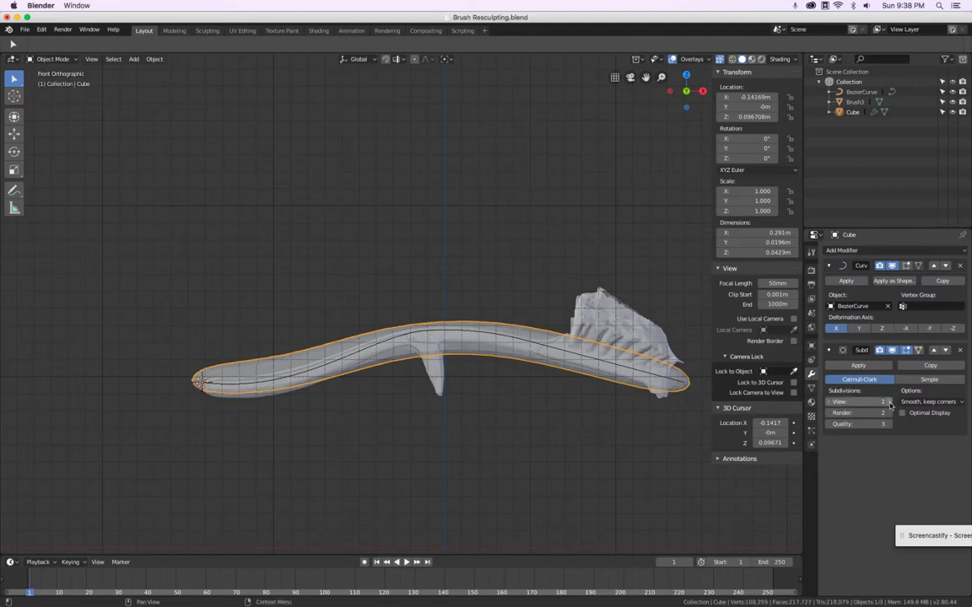
key("super+z")
left_click(934, 351)
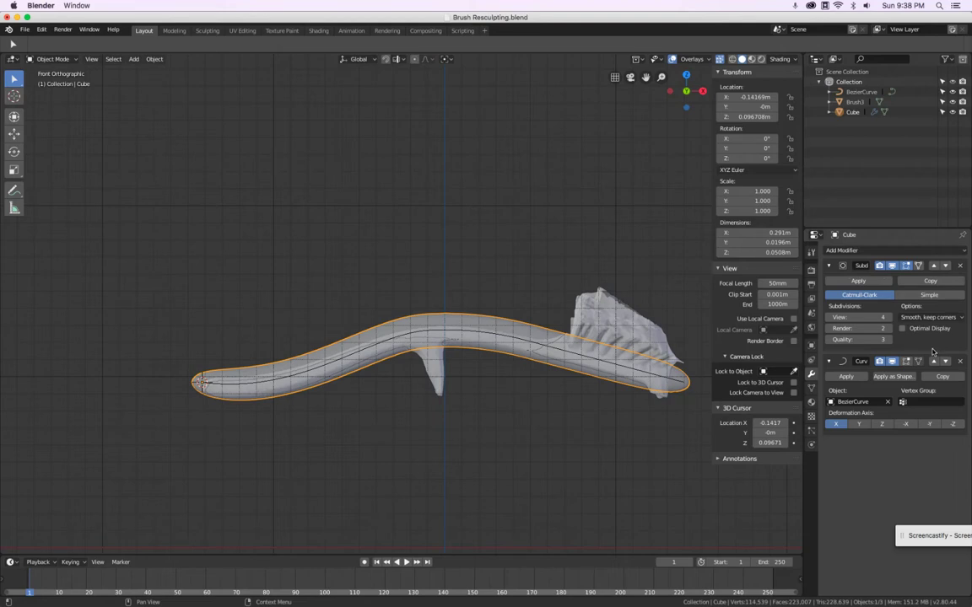
Turn off the viewport display of both the Subdivision Surface and Curve modifiers
left_click(891, 266)
left_click(892, 360)
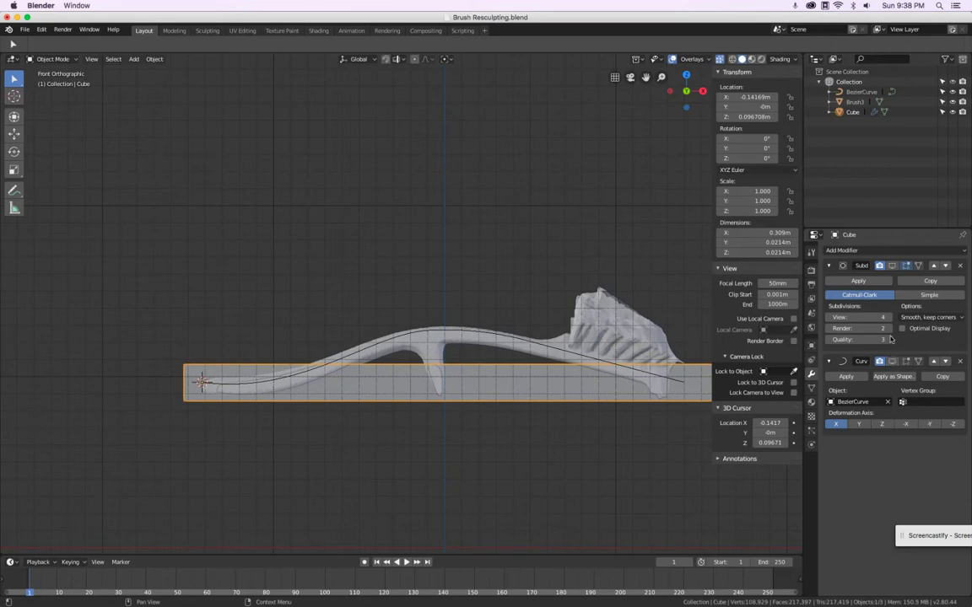
Turn the viewport display of the cube's Subdivision Surface and Curve modifiers back on
left_click(894, 266)
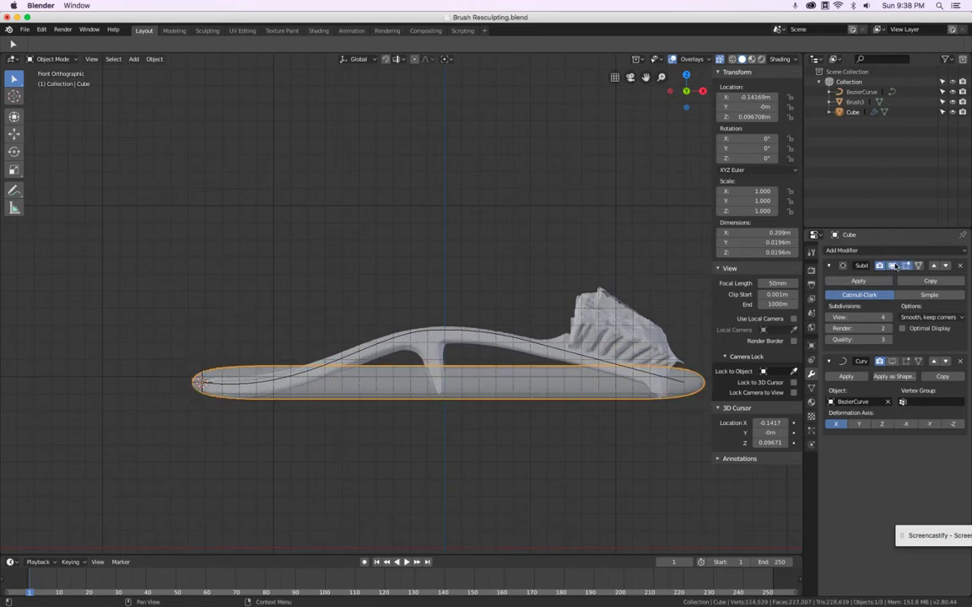
left_click(893, 361)
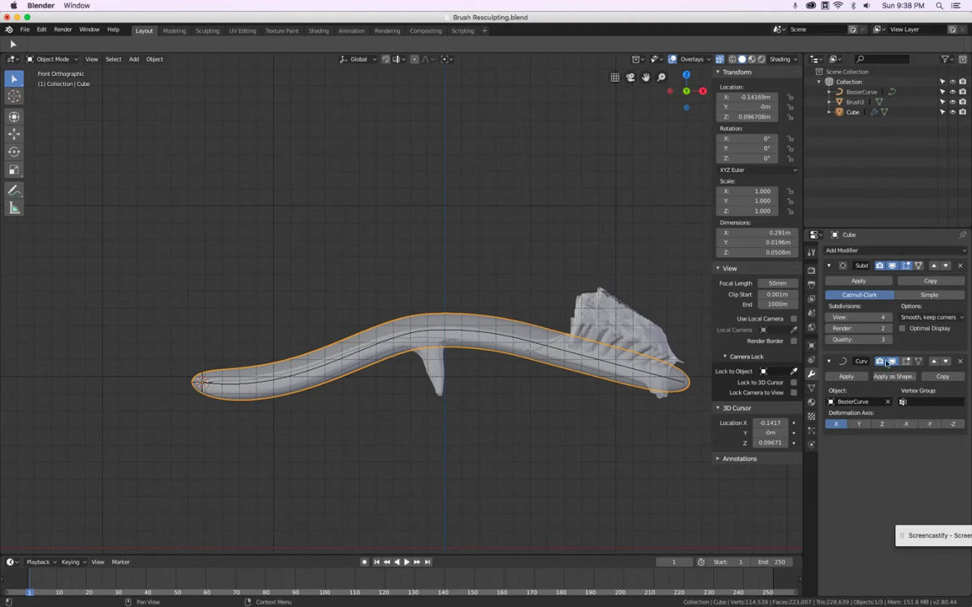
scroll(468, 342, "up", 3)
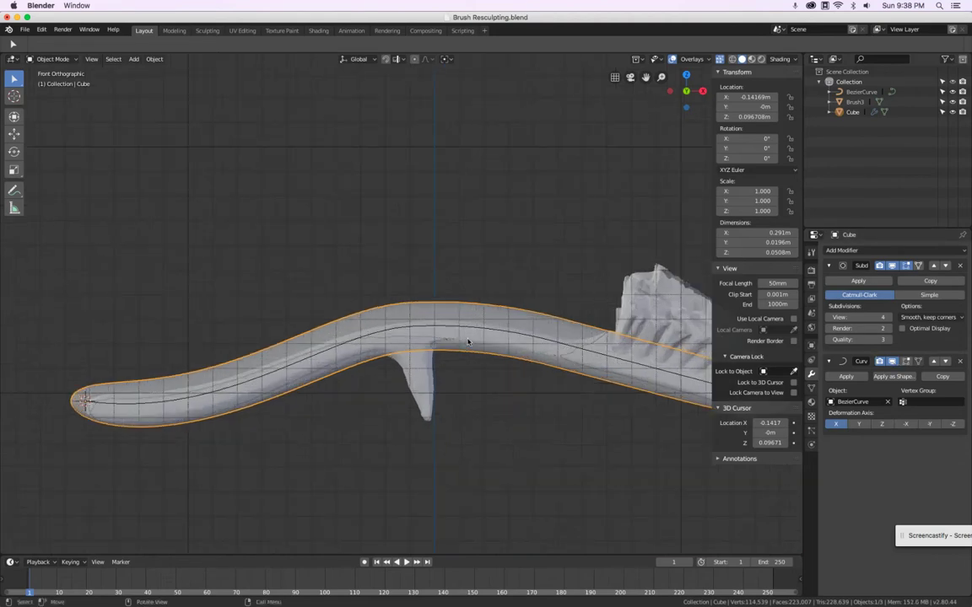
scroll(468, 341, "down", 1)
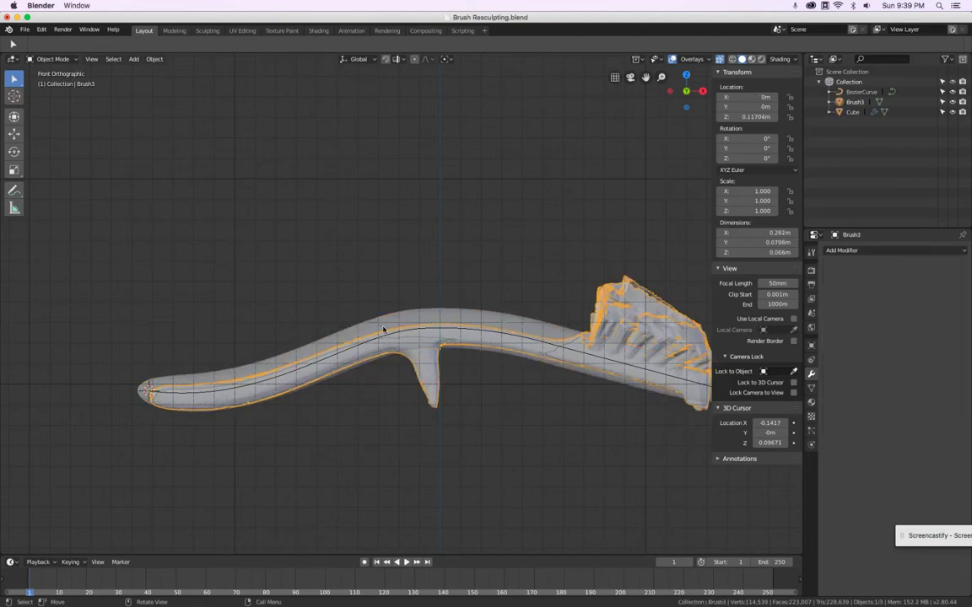
Hide the cube and select the Bezier curve running along the scanned brush
key("h")
scroll(386, 331, "up", 2)
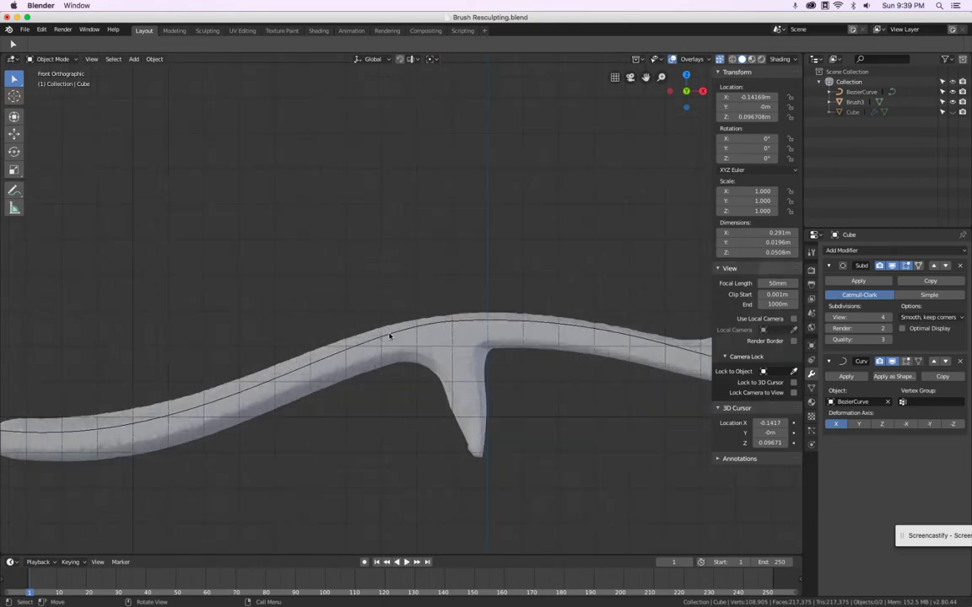
left_click(389, 336)
scroll(411, 340, "up", 2)
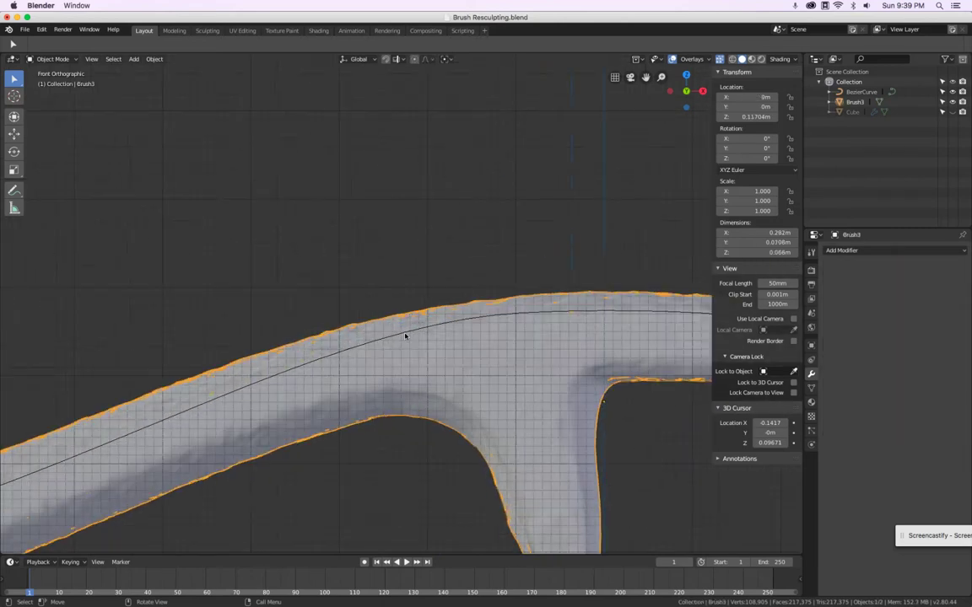
left_click(405, 336)
scroll(406, 335, "down", 5)
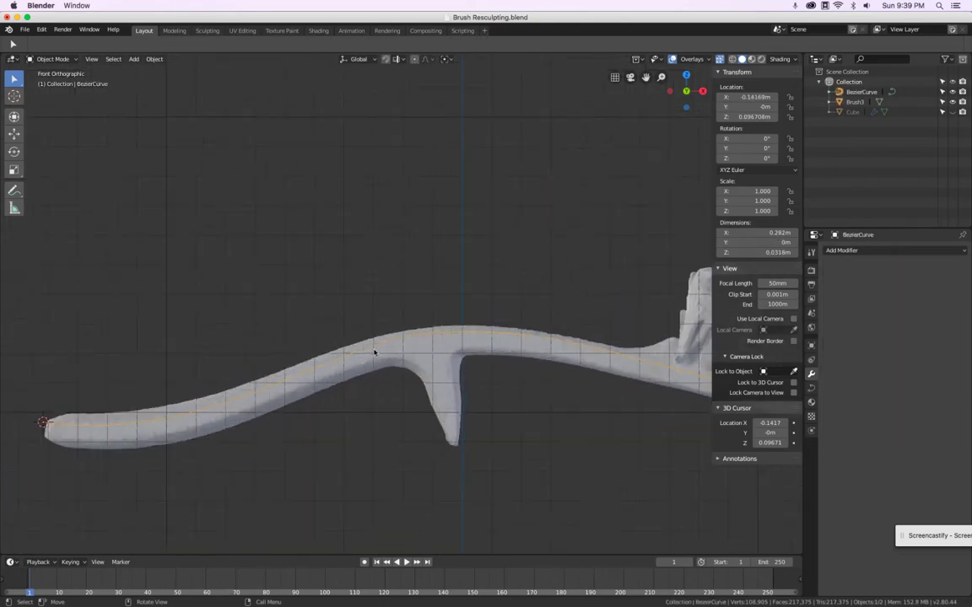
Move the left handle of the curve's crest point to about X 0.0926 m, leave Edit Mode and unhide the cube
key("Tab")
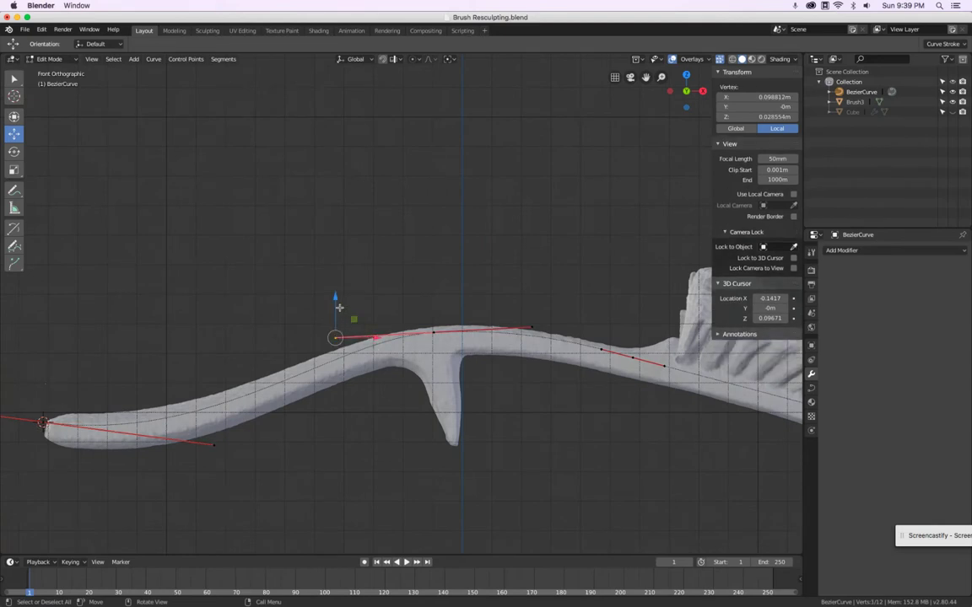
left_click_drag(371, 336, 353, 336)
key("Tab")
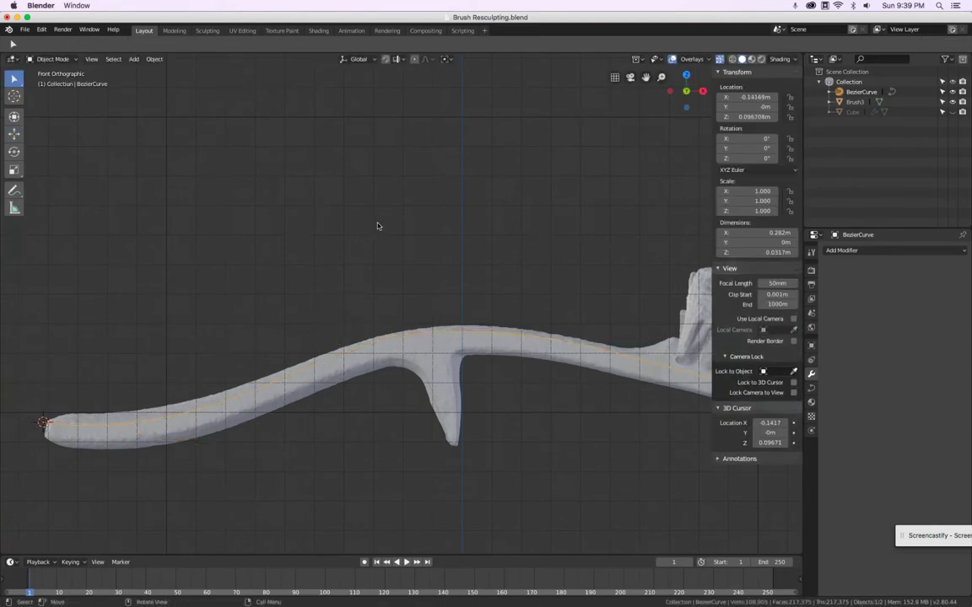
key("alt+h")
scroll(377, 226, "down", 1)
scroll(378, 226, "down", 2)
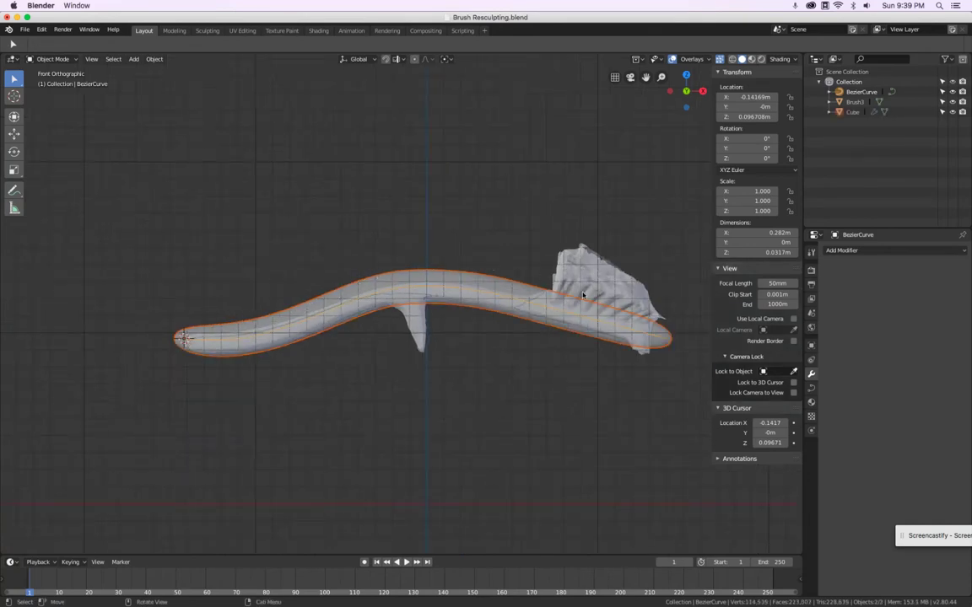
scroll(487, 330, "up", 4)
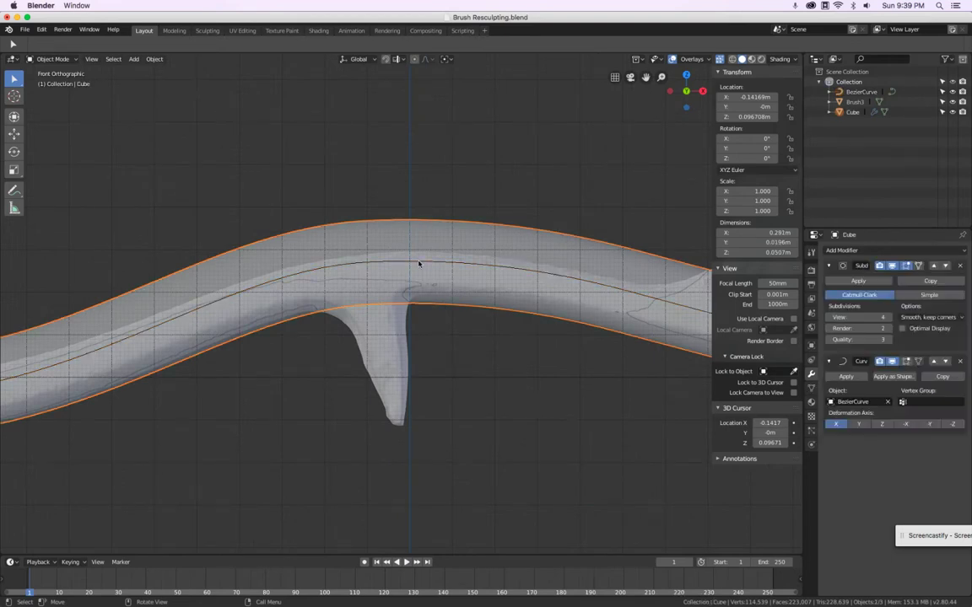
Extend the crest point's right handle along X on the Bezier curve and shift the crest point slightly toward the grip end
key("Tab")
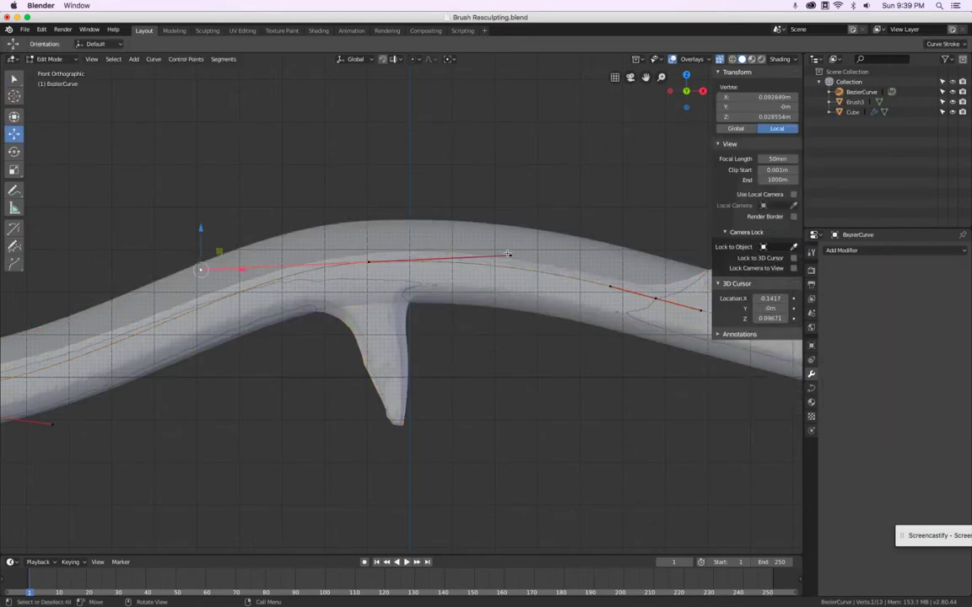
left_click(507, 253)
key("g")
key("x")
left_click_drag(577, 252, 577, 252)
left_click(369, 261)
left_click_drag(412, 262, 402, 264)
key("Tab")
scroll(416, 169, "down", 2)
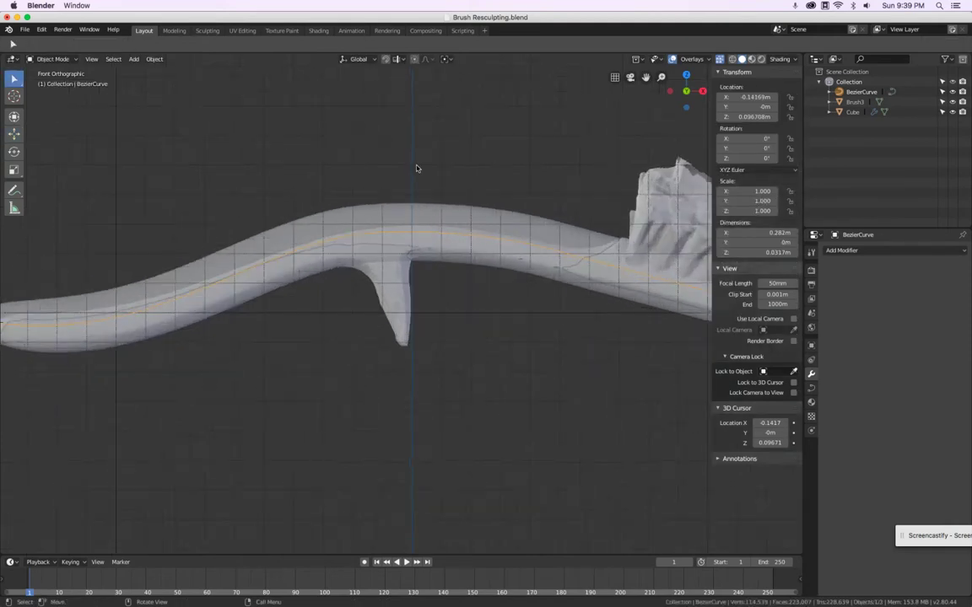
Lower the crest point's left handle slightly along Z and pull its right handle back about 0.0108 m along X
scroll(416, 169, "up", 1)
key("Tab")
left_click(228, 251)
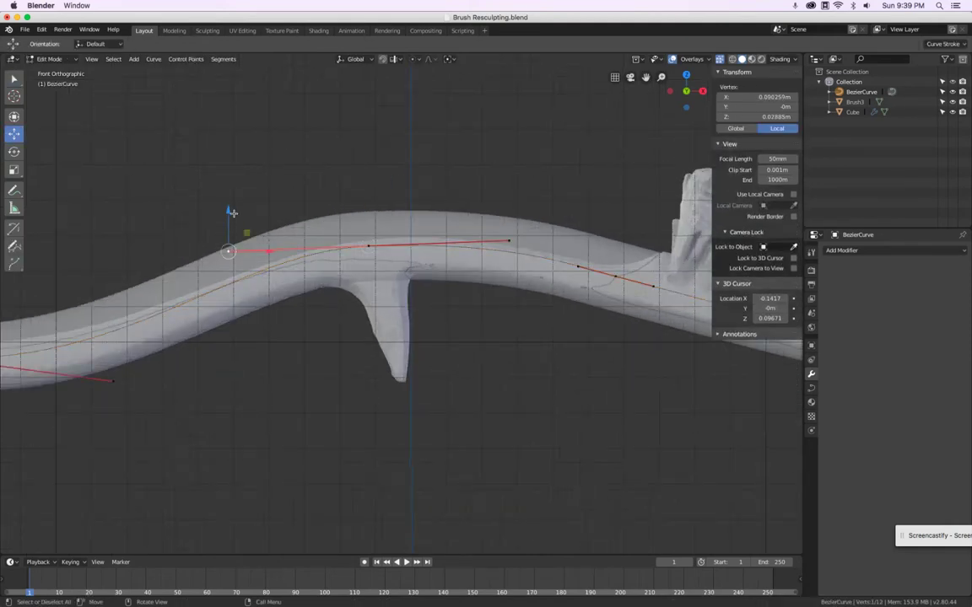
left_click_drag(232, 211, 237, 219)
left_click(512, 231)
left_click_drag(547, 231, 510, 231)
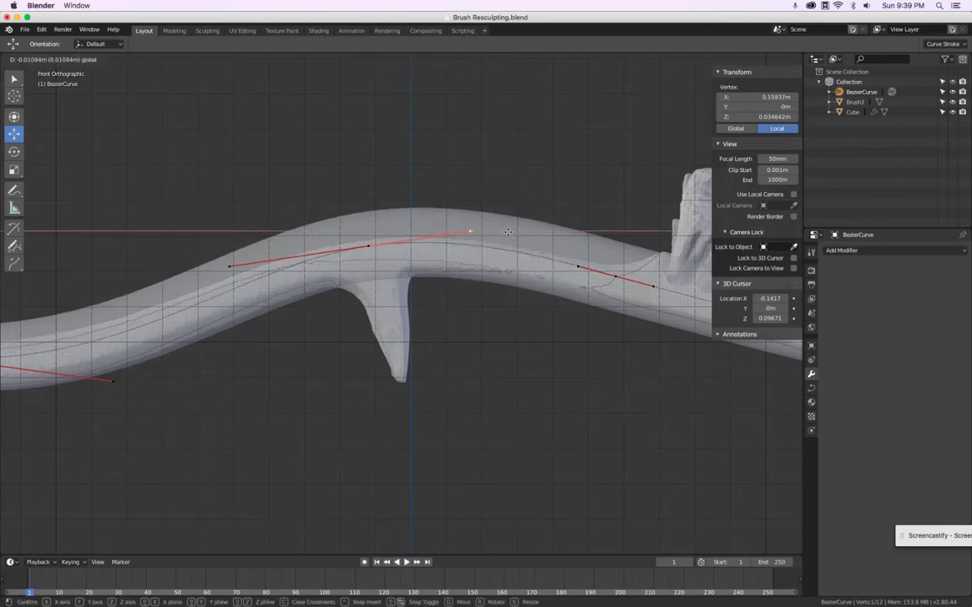
left_click(509, 231)
key("Tab")
Turn off X-ray display in the front view of the brush
key("Home")
scroll(413, 219, "up", 4)
scroll(413, 219, "down", 4)
scroll(414, 218, "right", 4)
key("KP_1")
left_click(720, 59)
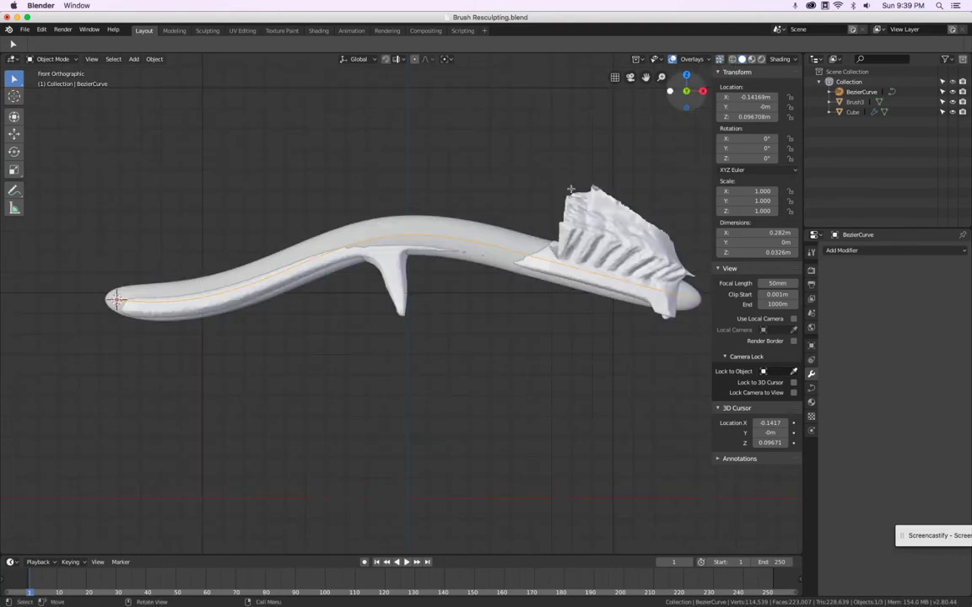
Delete the end face of the cube mesh at the brush's grip end
mouse_move(361, 282)
middle_mouse_down()
mouse_move(407, 368)
mouse_move(504, 260)
mouse_move(469, 282)
mouse_move(339, 280)
middle_mouse_up()
left_click(216, 300)
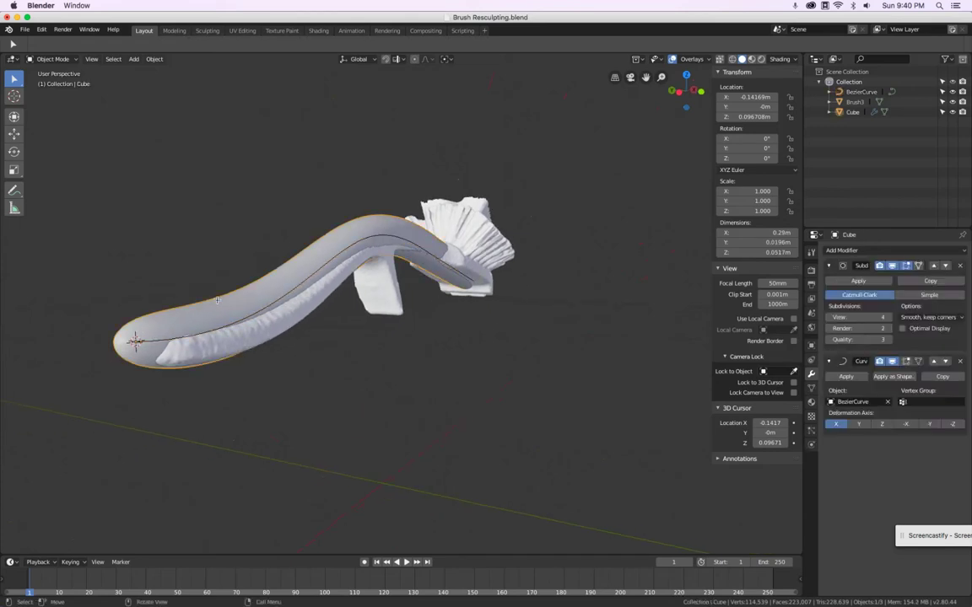
key("Tab")
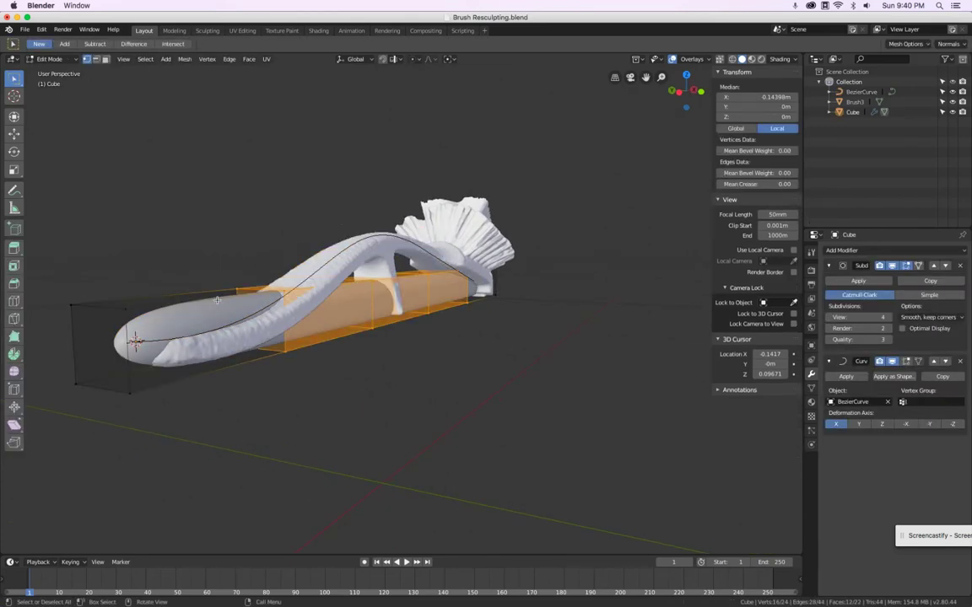
left_click(75, 306)
left_click(77, 385, "shift")
left_click(128, 394, "shift")
left_click(126, 308, "shift")
key("x")
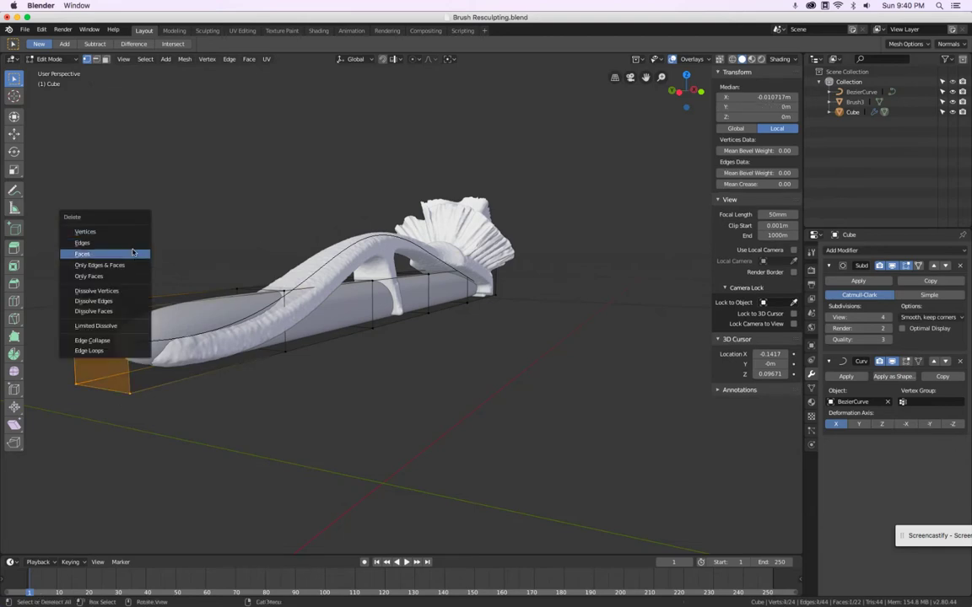
left_click(127, 254)
Delete the opposite end face of the cube mesh at the bristle end
mouse_move(460, 235)
middle_mouse_down()
mouse_move(475, 271)
mouse_move(626, 298)
middle_mouse_up()
left_click(626, 299)
left_click(537, 301, "shift")
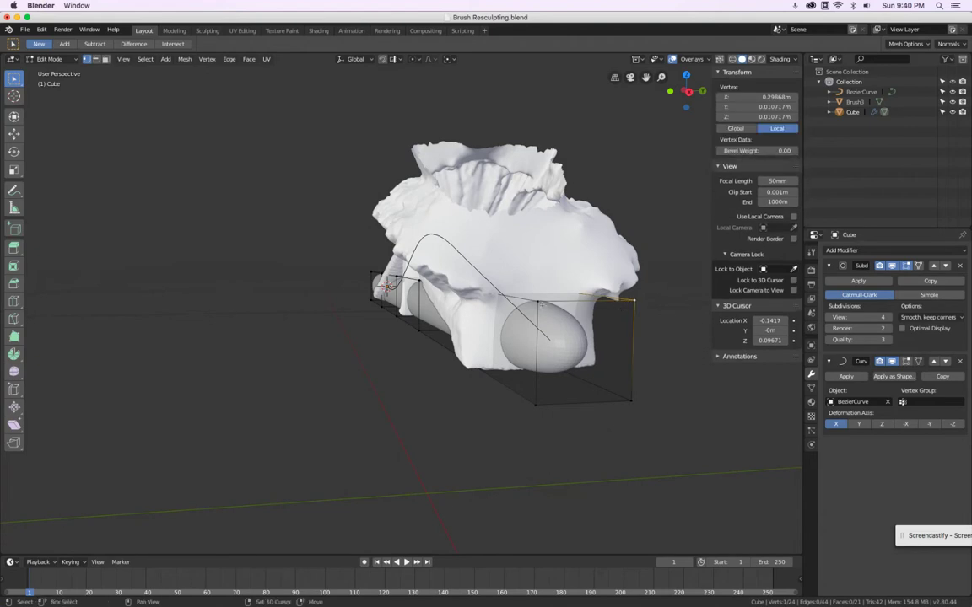
left_click(535, 404, "shift")
left_click(628, 398, "shift")
key("x")
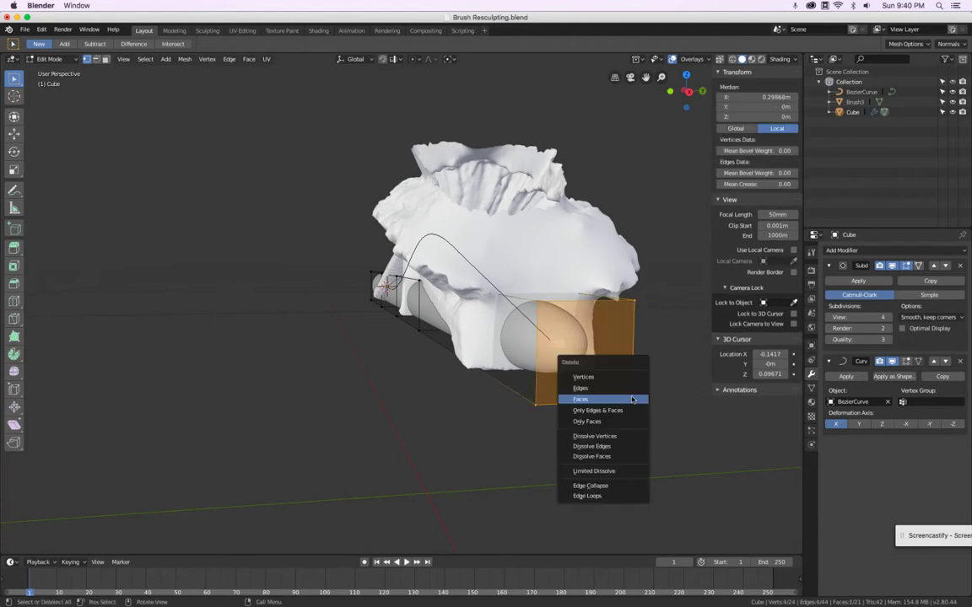
left_click(631, 397)
Scale the entire cube mesh to about 0.57 along Z in front view, and leave Edit Mode
key("KP_1")
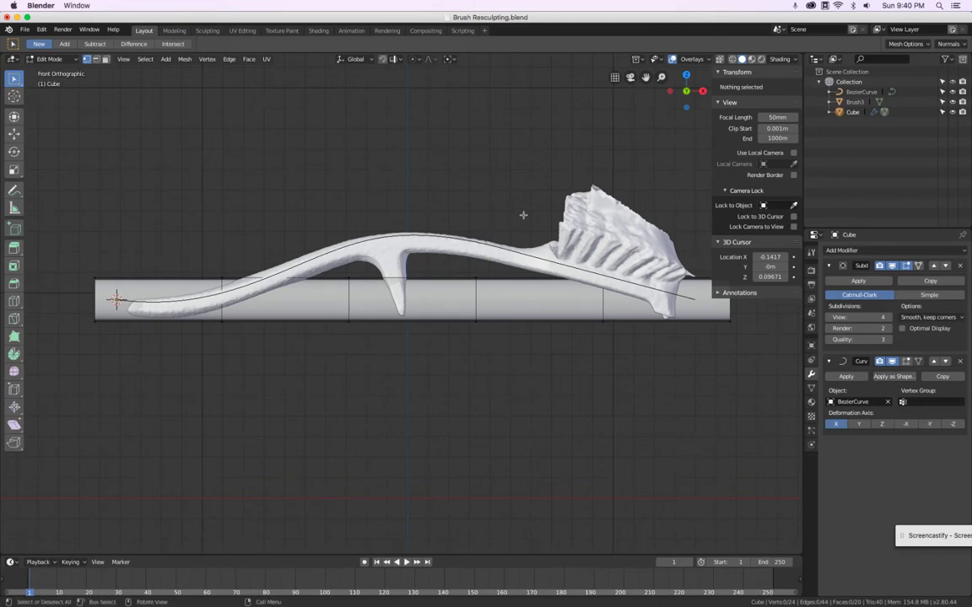
key("a")
key("s")
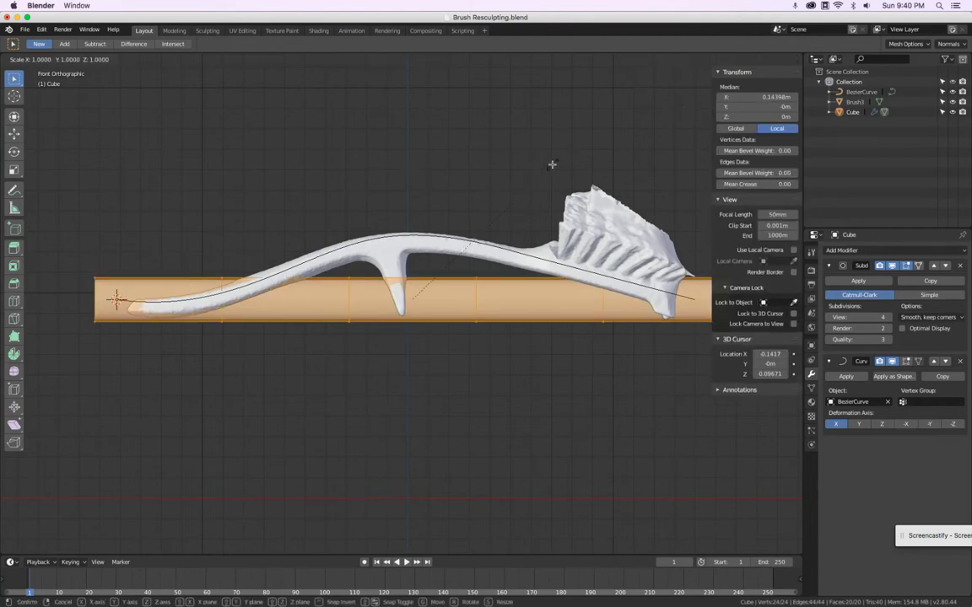
key("z")
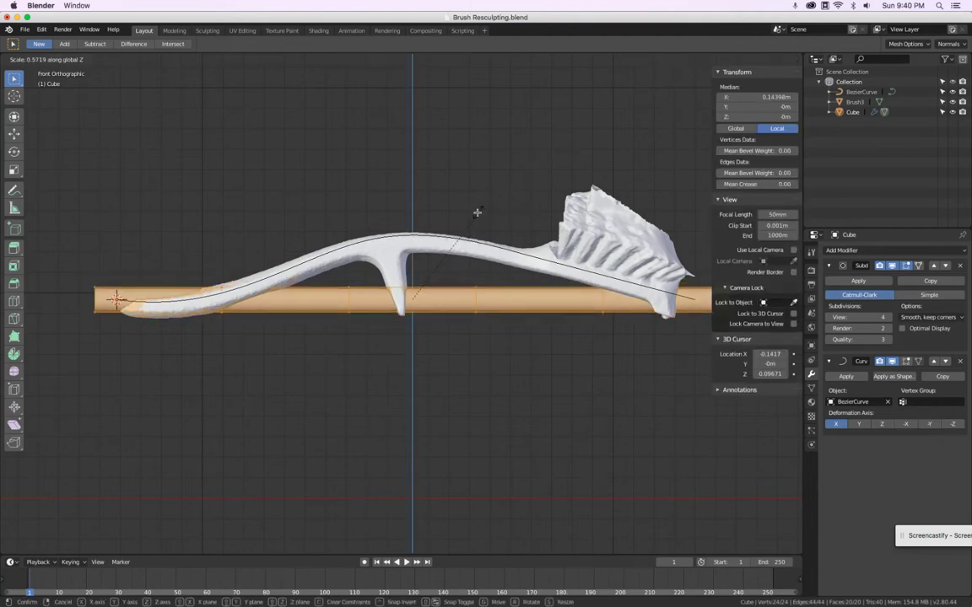
left_click(476, 213)
key("Tab")
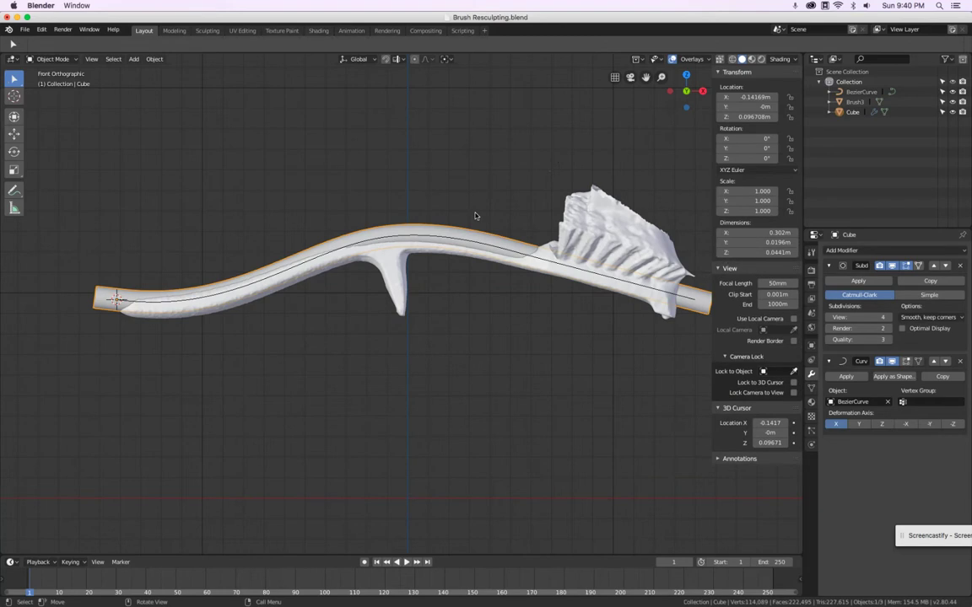
Switch the cube repeatedly between Edit Mode and Object Mode to compare its straight and bent shapes
key("Tab")
key("Tab")
key("Tab")
key("Tab")
key("Tab")
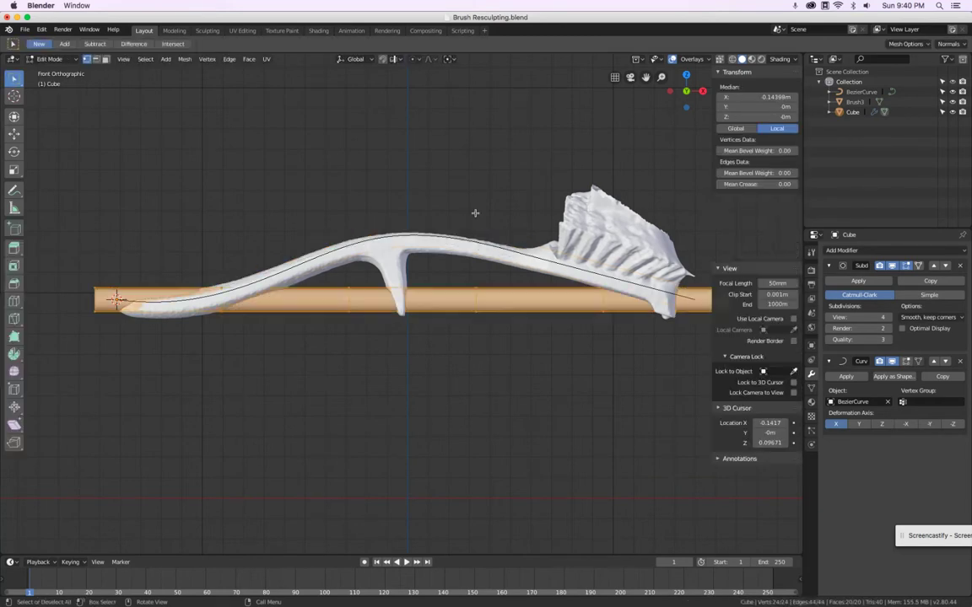
key("Tab")
key("Tab")
key("Tab")
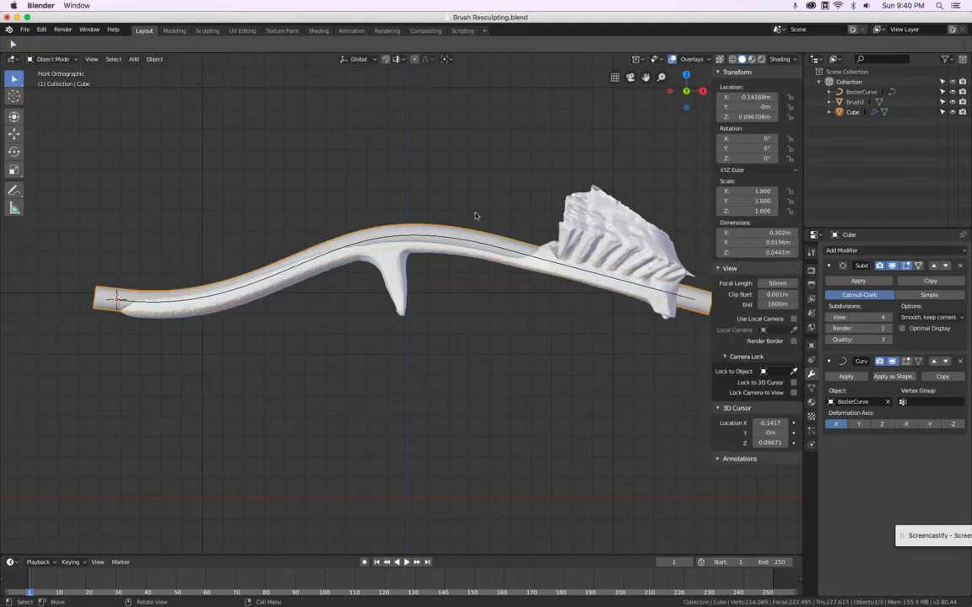
key("Tab")
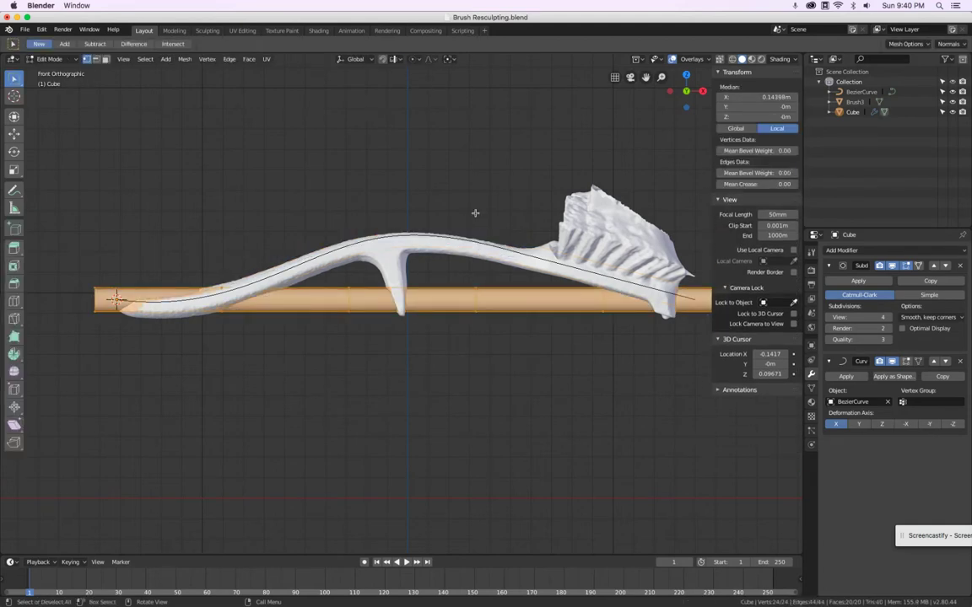
Enable the Curve modifier's display in Edit Mode and check the bent shape against the brush
left_click(906, 361)
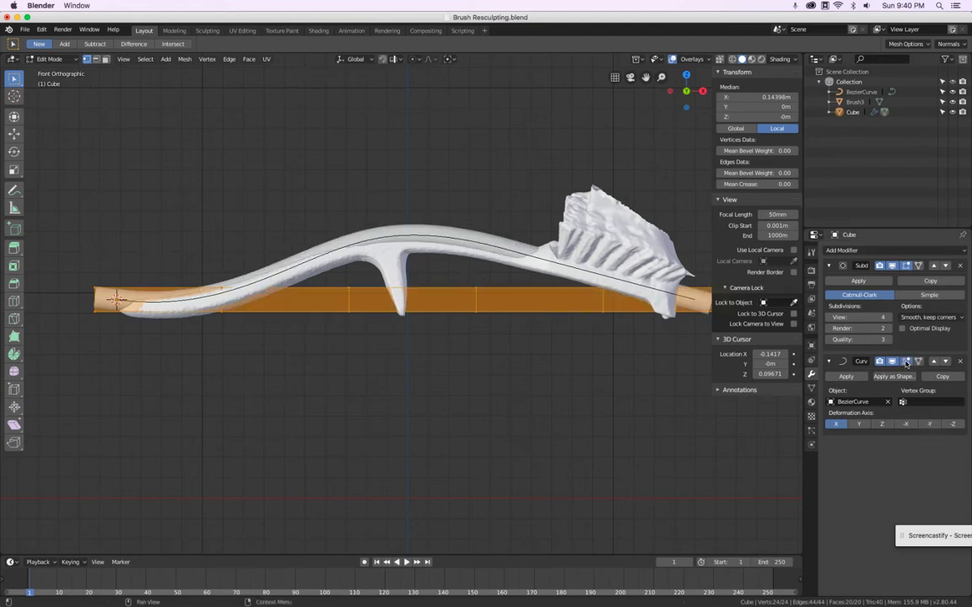
scroll(389, 227, "up", 2)
mouse_move(389, 227)
middle_mouse_down()
mouse_move(496, 223)
mouse_move(432, 243)
mouse_move(403, 211)
mouse_move(393, 224)
middle_mouse_up()
scroll(393, 224, "down", 2)
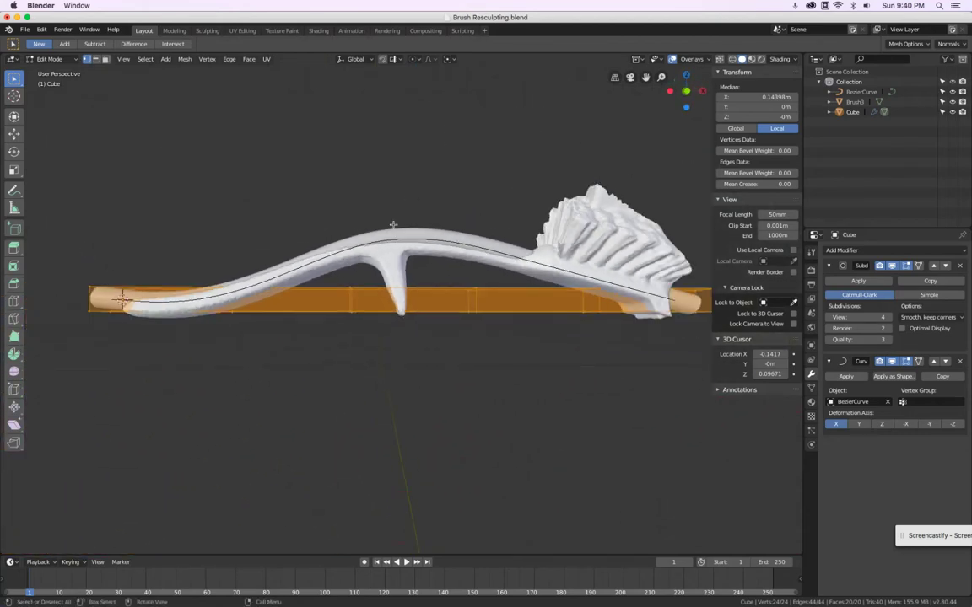
key("KP_1")
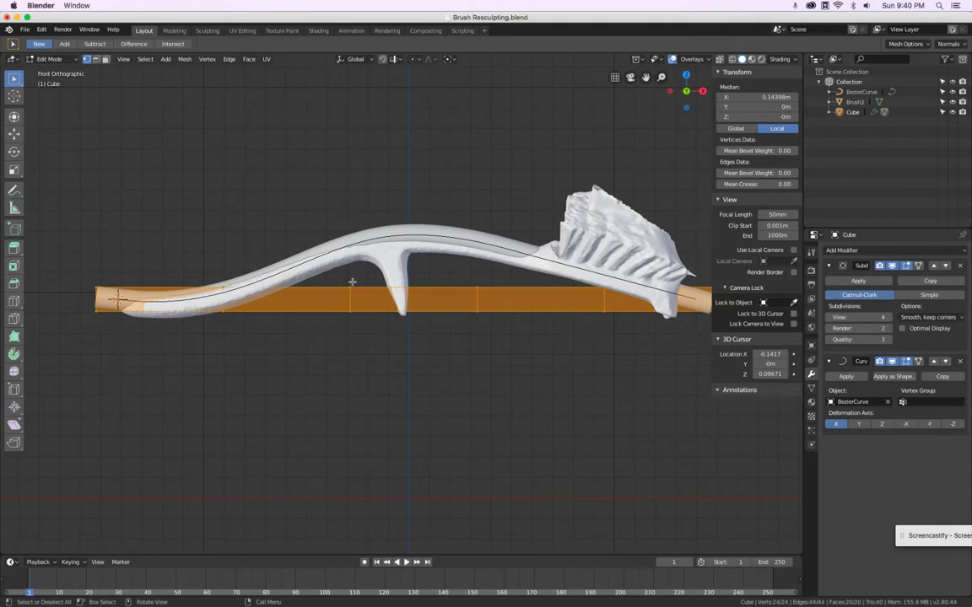
Move the whole cube mesh down about 0.0029 m along Z to line it up with the brush handle
scroll(249, 307, "up", 4)
scroll(168, 270, "down", 2)
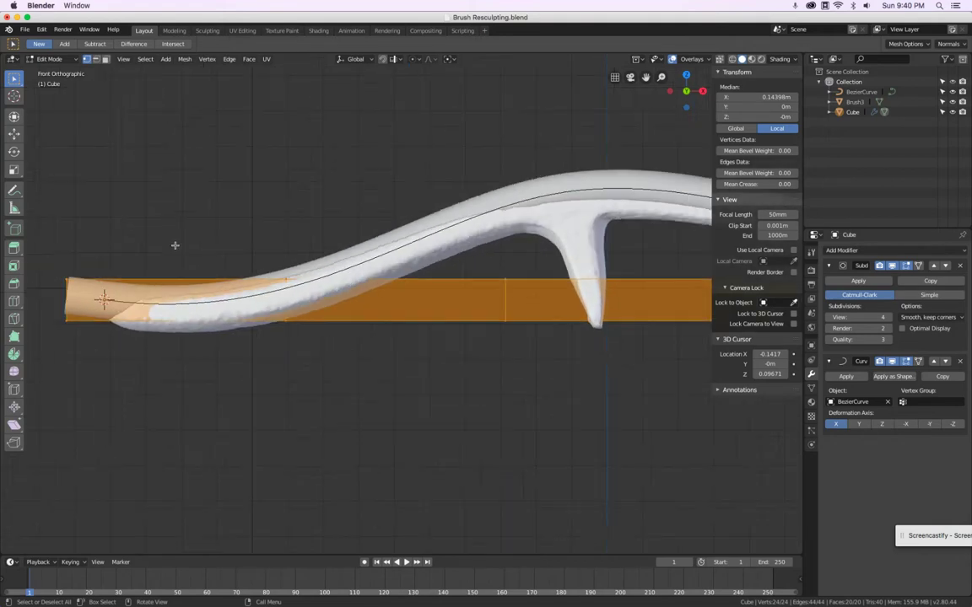
key("g")
key("z")
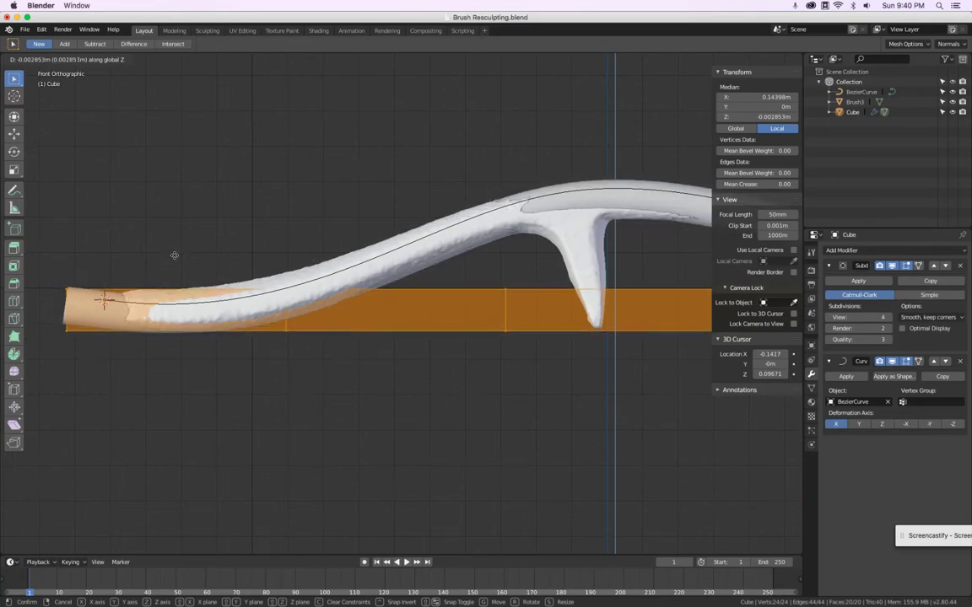
left_click(175, 256)
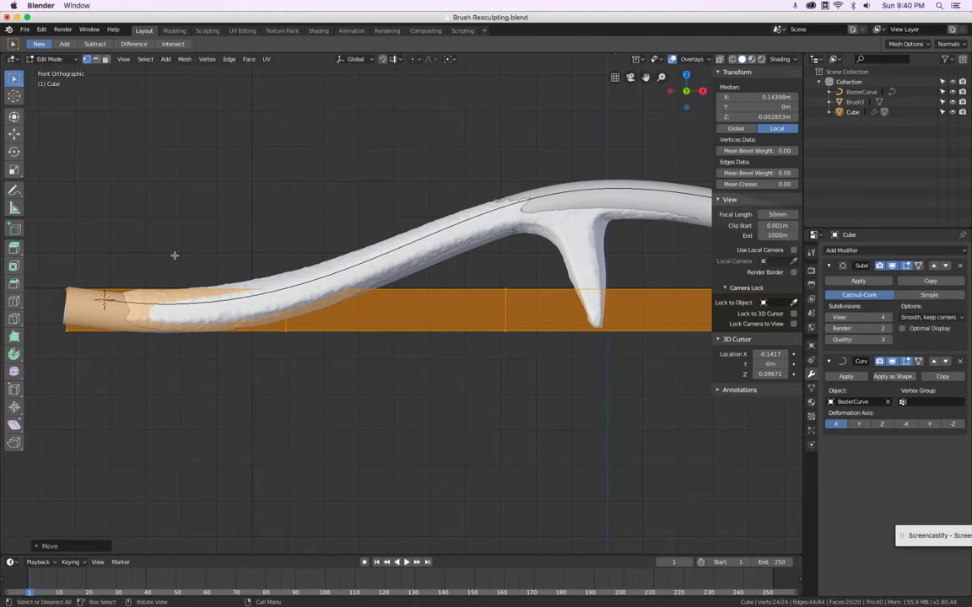
scroll(174, 256, "down", 2)
scroll(85, 278, "up", 5)
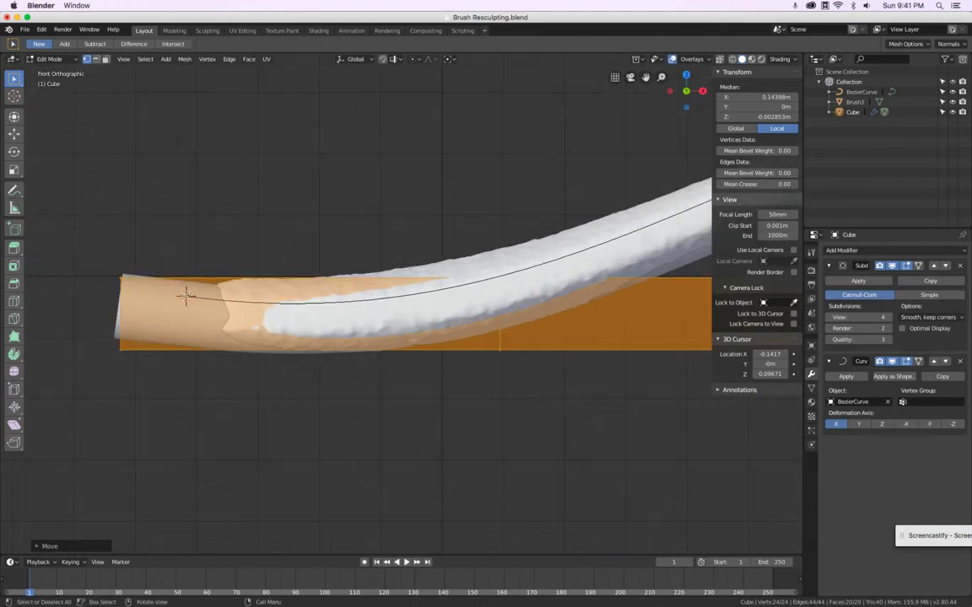
With the 3D Cursor as pivot point, scale the four vertices of the cube's open handle end to 0 along X, and leave Edit Mode
left_click(124, 253)
middle_click_drag(110, 248, 178, 261)
left_click_drag(43, 275, 113, 422)
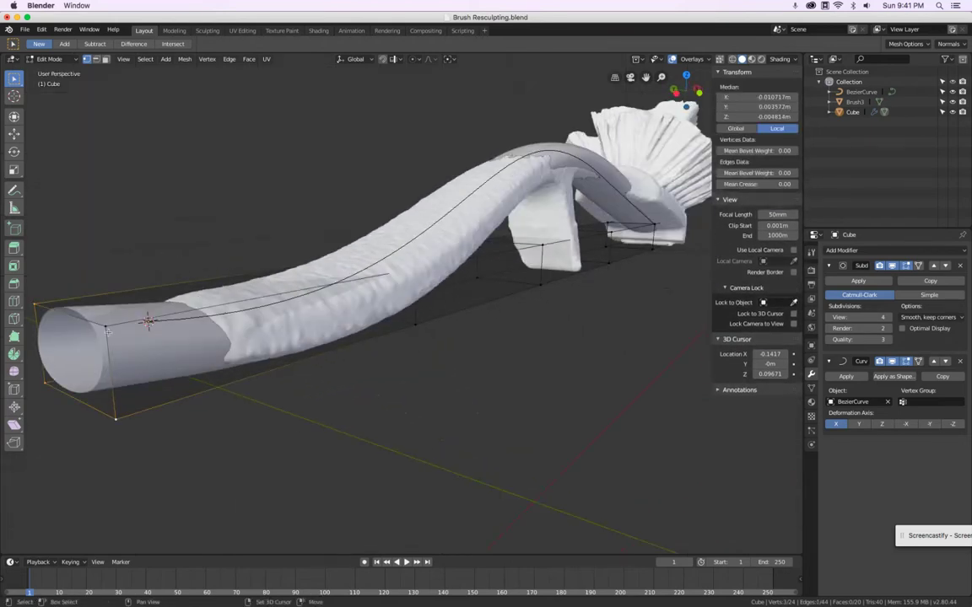
left_click(201, 303, "shift")
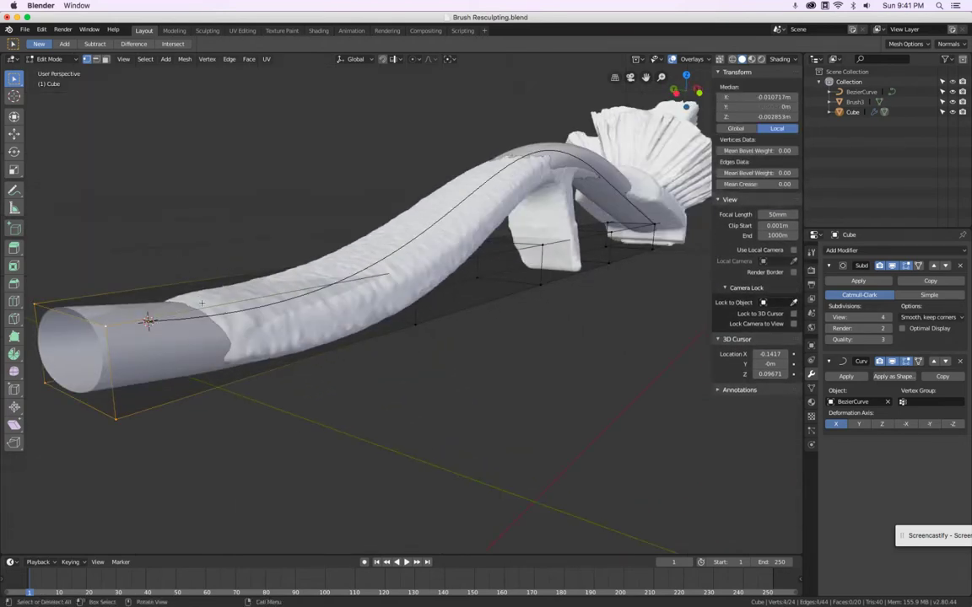
left_click(448, 58)
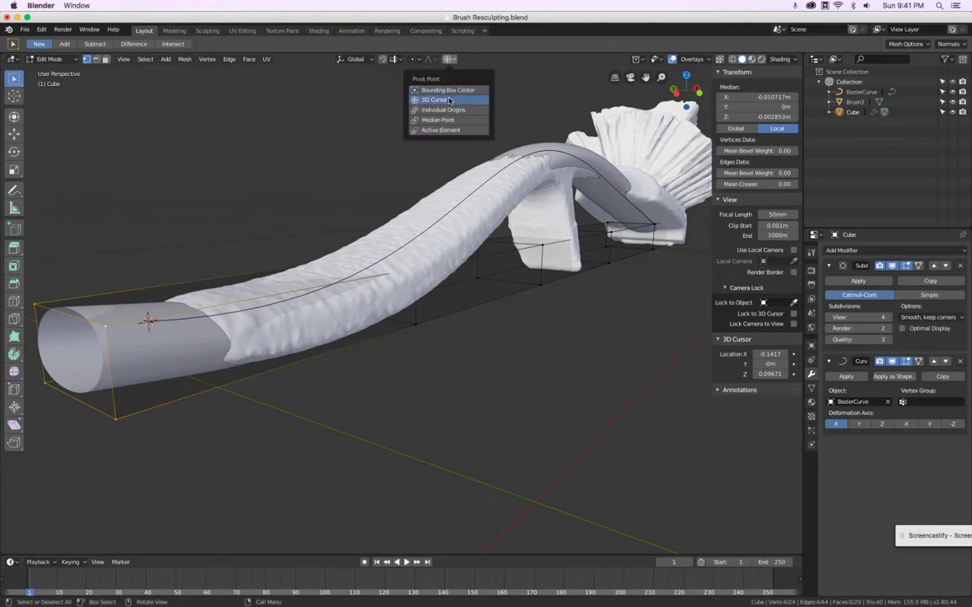
left_click(447, 101)
key("s")
key("x")
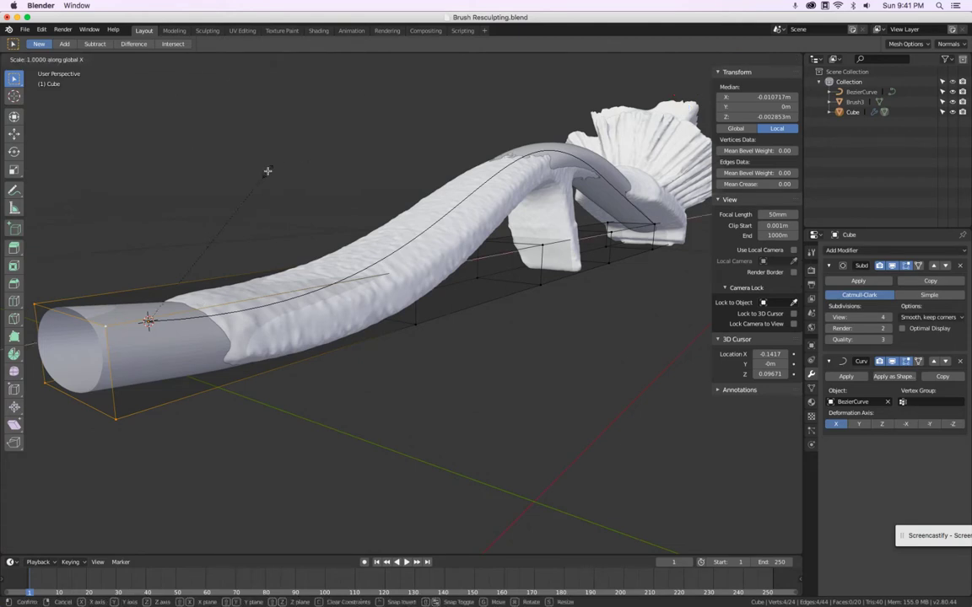
key("0")
key("Return")
key("KP_1")
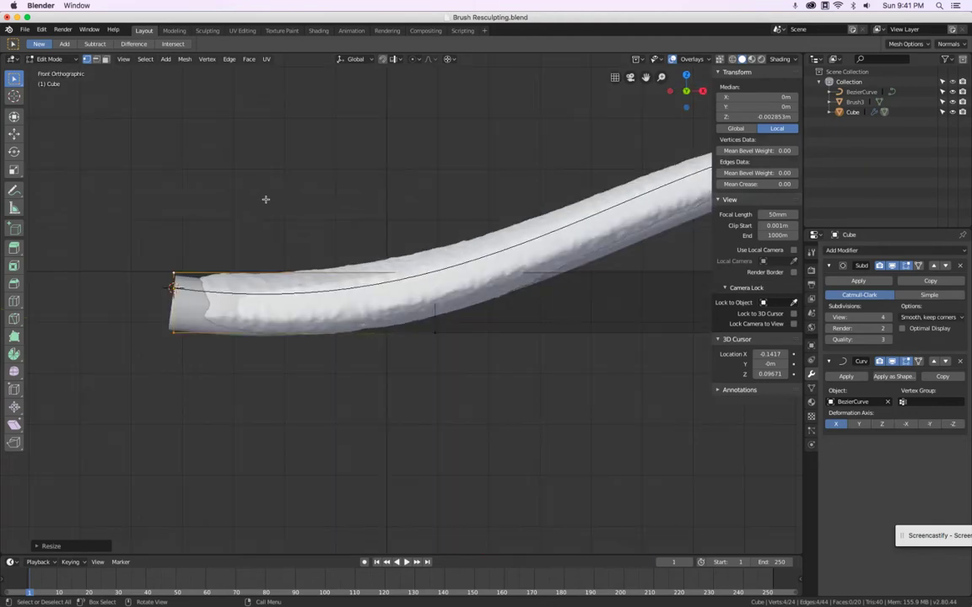
key("Tab")
Inspect how the bent cube fits the bristle end of the brush in Wireframe shading
scroll(174, 270, "up", 2)
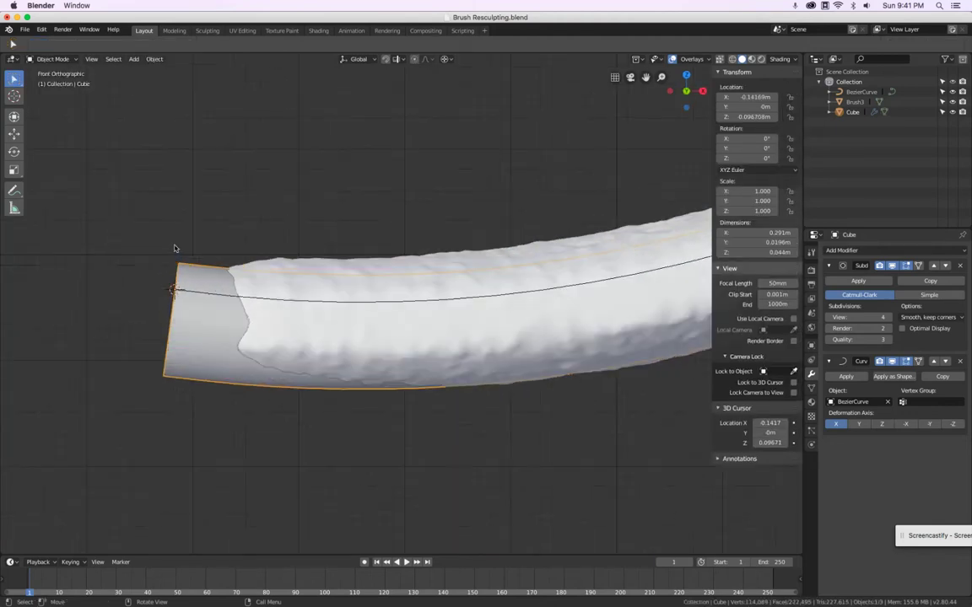
scroll(250, 228, "down", 7)
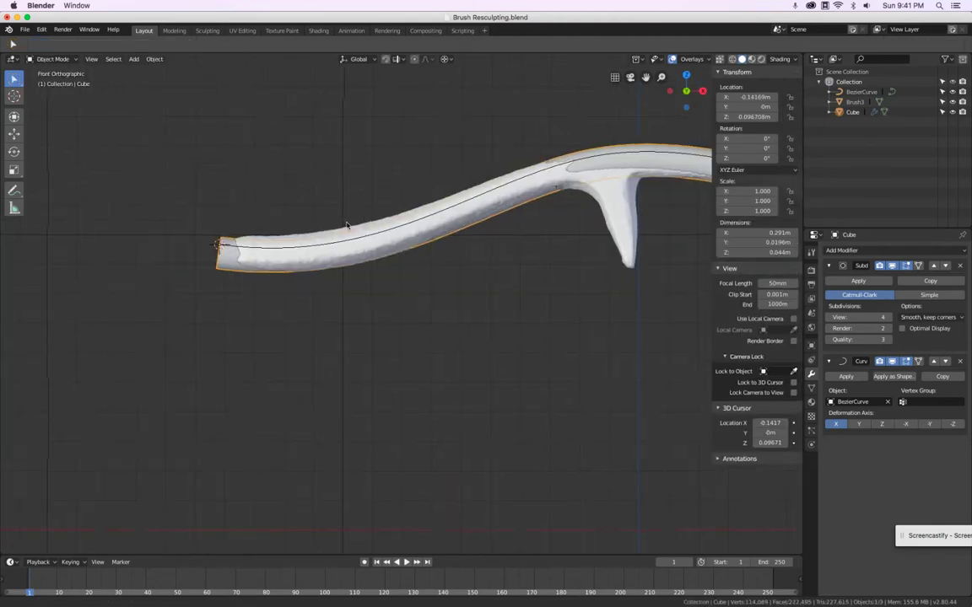
mouse_move(670, 225)
middle_mouse_down("shift")
mouse_move(492, 286)
mouse_move(293, 280)
middle_mouse_up("shift")
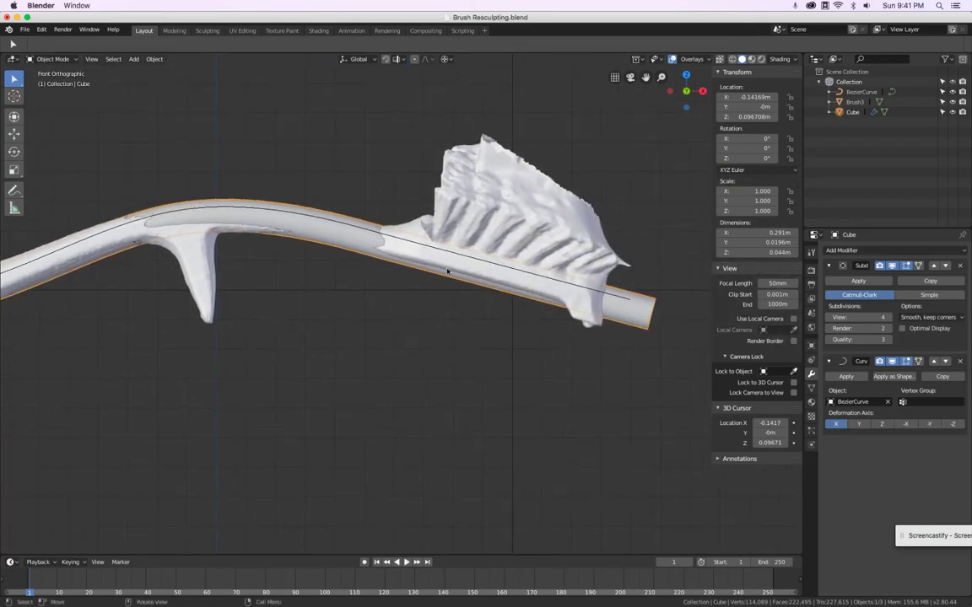
scroll(452, 272, "up", 2)
key("z")
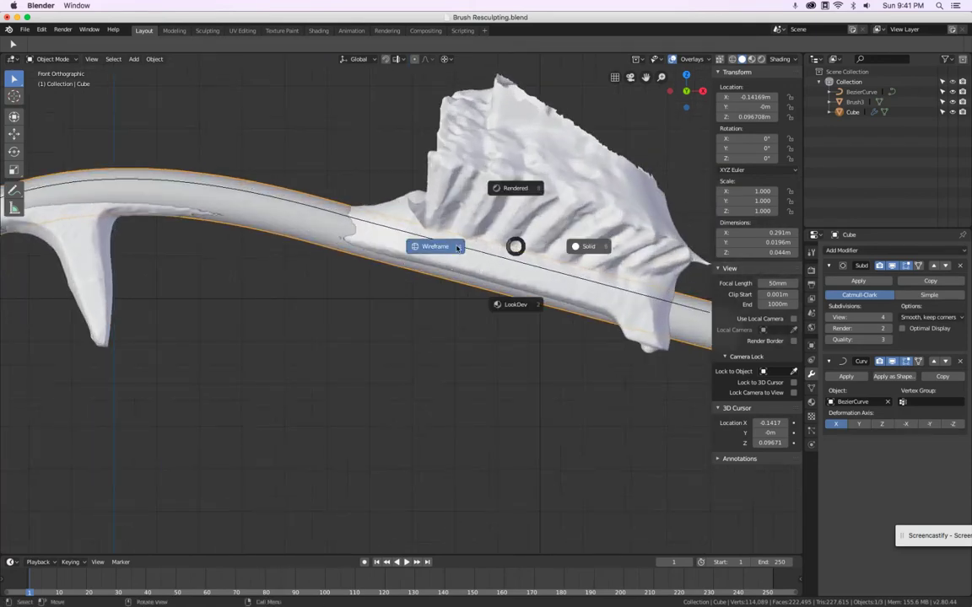
left_click(456, 247)
scroll(495, 278, "up", 4)
left_click(495, 251)
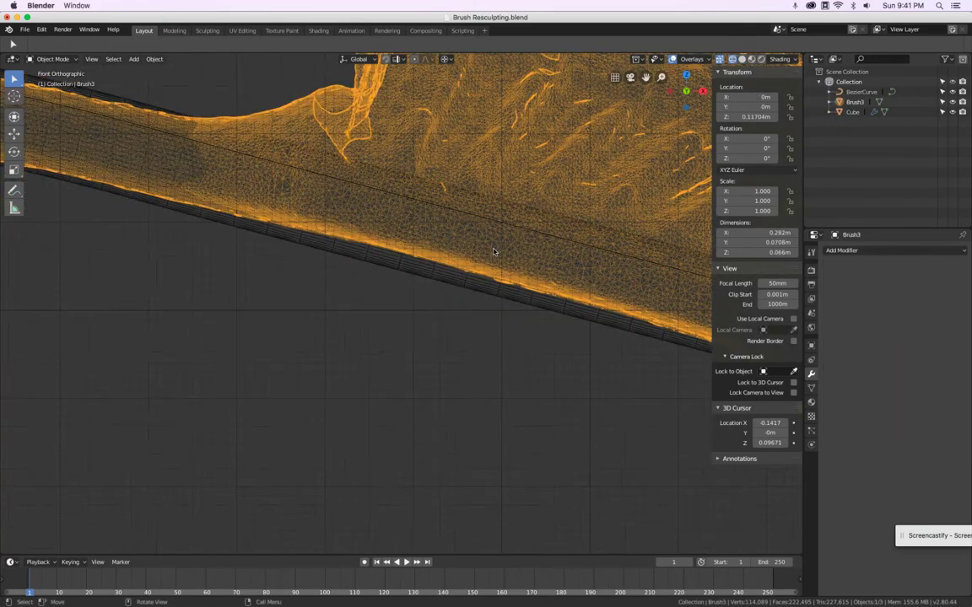
scroll(414, 275, "down", 4)
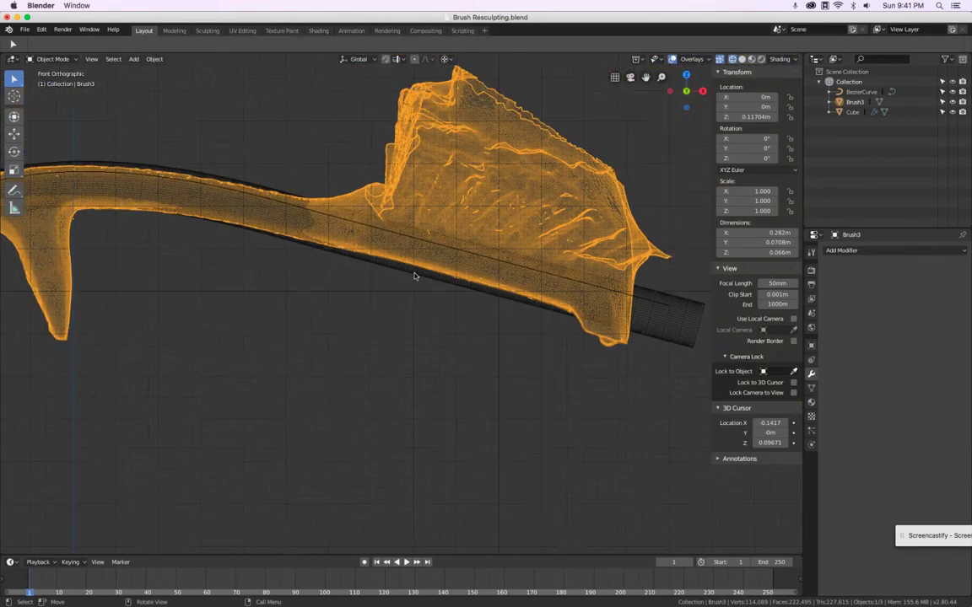
Select the bent cube and compare its outline with the whole scanned brush in wireframe
left_click(418, 275)
key("shift+z")
scroll(338, 261, "down", 3)
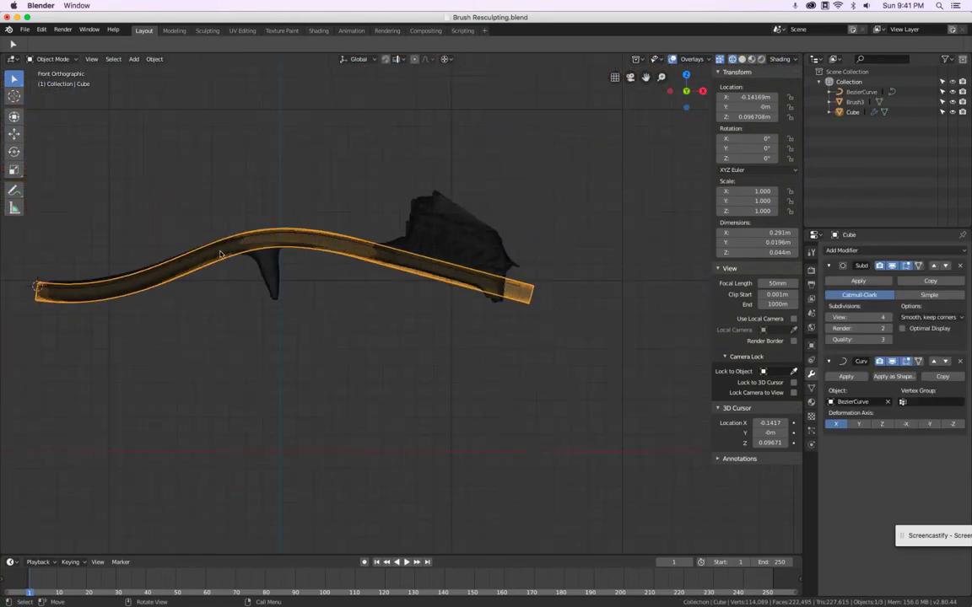
scroll(214, 253, "up", 5)
scroll(215, 253, "down", 6)
middle_click_drag(214, 253, 288, 260)
key("z")
scroll(177, 279, "up", 4)
scroll(182, 245, "down", 4)
Hide the cube, examine the scanned handle and its curve in Solid shading, and unhide the cube
key("h")
key("KP_1")
key("z")
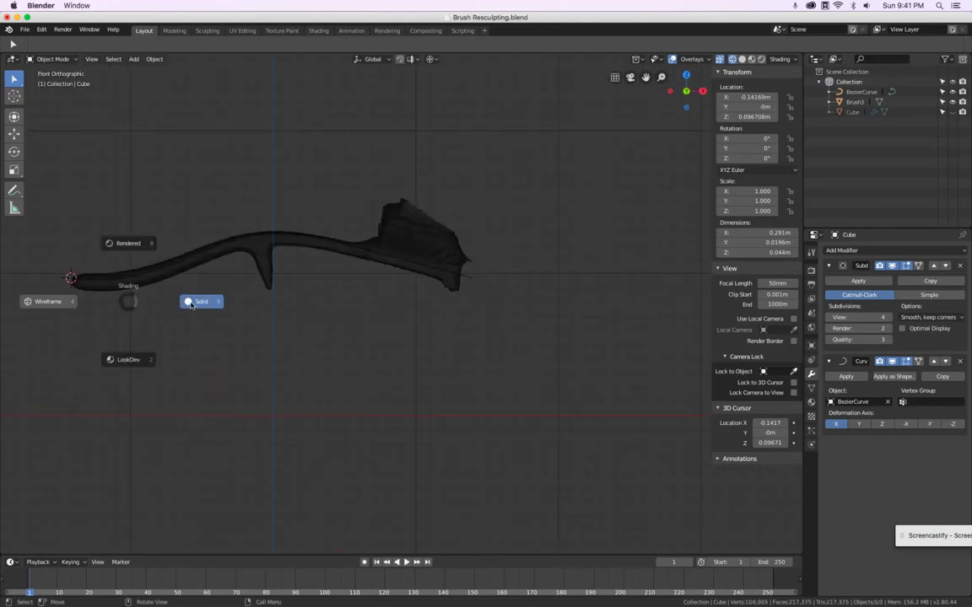
left_click(200, 301)
scroll(190, 255, "up", 6)
scroll(320, 240, "down", 1)
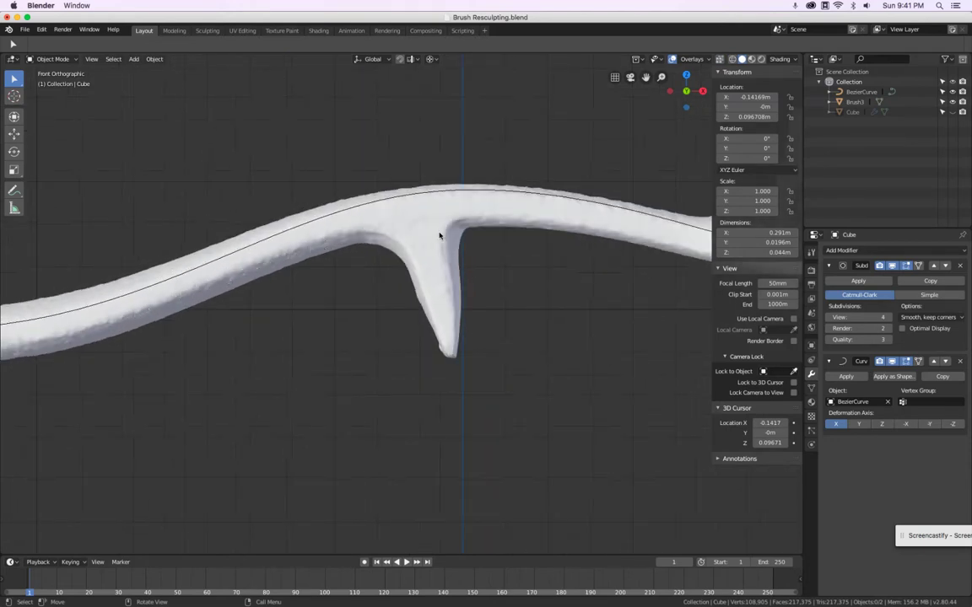
scroll(424, 243, "down", 3)
middle_click_drag(174, 289, 210, 259, "shift")
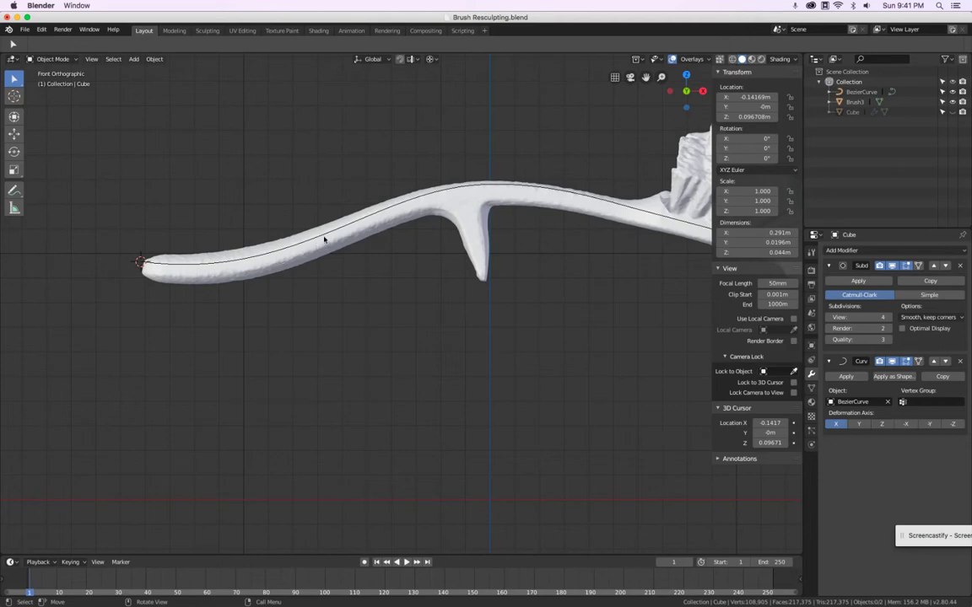
mouse_move(354, 237)
middle_mouse_down()
mouse_move(384, 235)
mouse_move(373, 272)
middle_mouse_up()
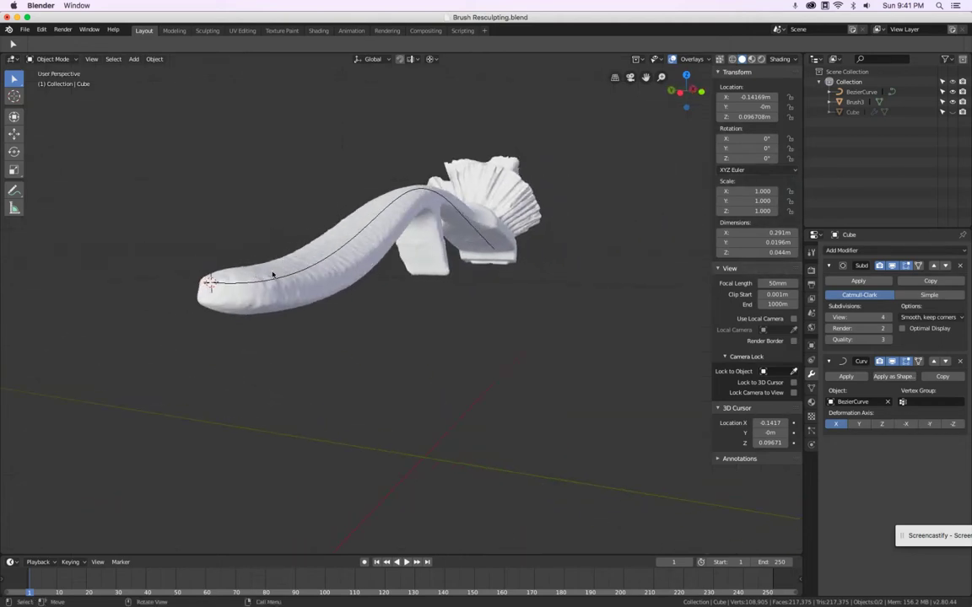
key("KP_1")
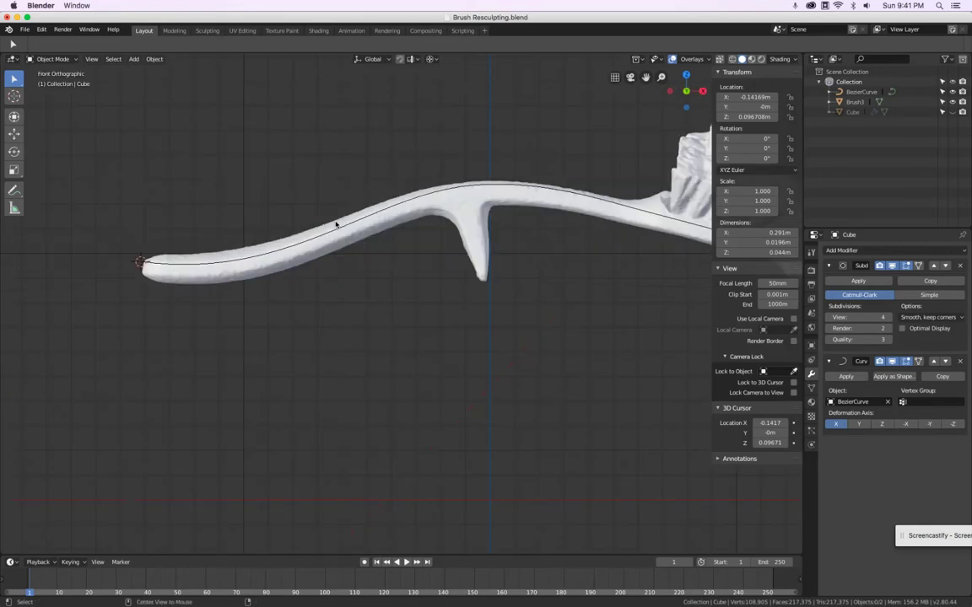
left_click(336, 225)
scroll(225, 258, "up", 5)
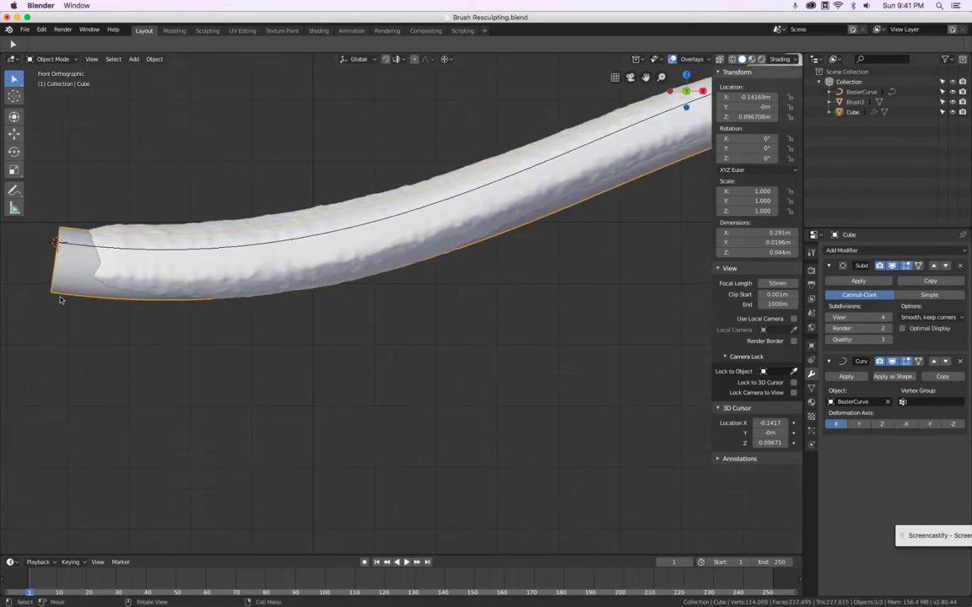
Select the cube's four lengthwise edge loops in Edit Mode and set their crease to 1
scroll(65, 295, "down", 3)
key("Tab")
middle_click_drag(67, 294, 184, 281)
left_click(95, 58)
left_click(159, 362, "alt")
left_click(158, 363, "shift")
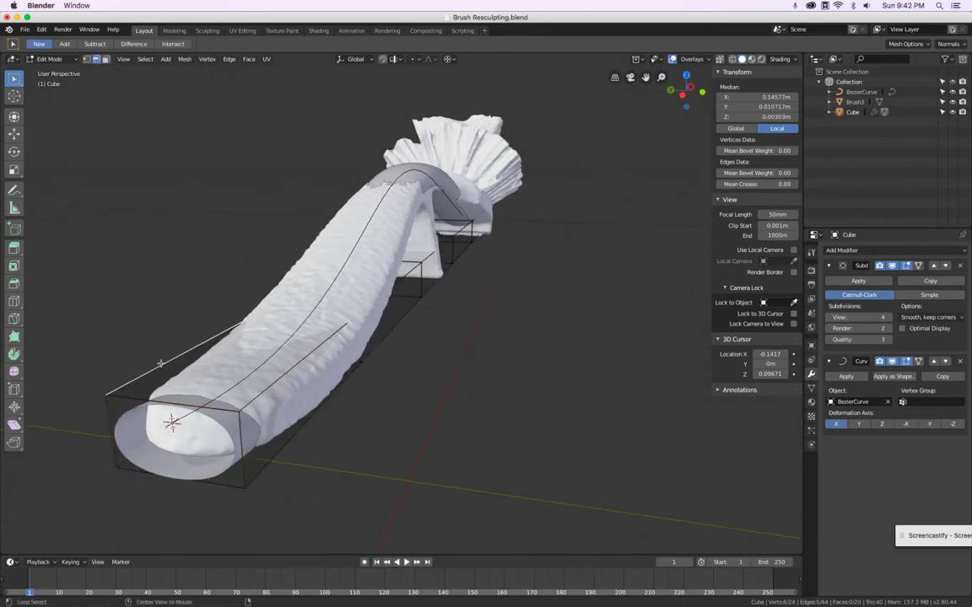
left_click(398, 282, "alt+shift")
left_click(405, 315, "alt+shift")
middle_click_drag(363, 388, 414, 344)
left_click(384, 285, "alt+shift")
middle_click_drag(384, 285, 375, 260)
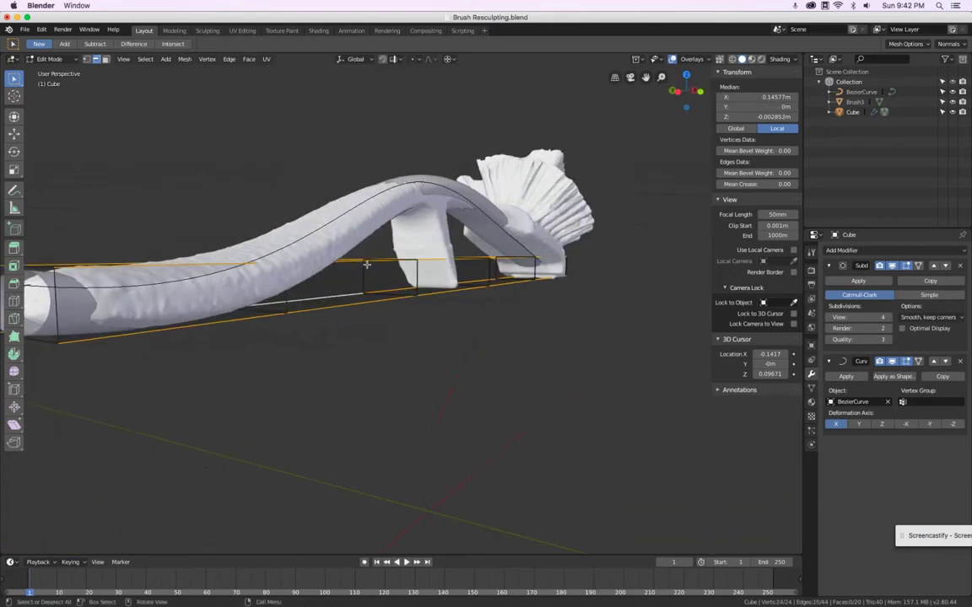
key("shift+e")
type("1")
key("Return")
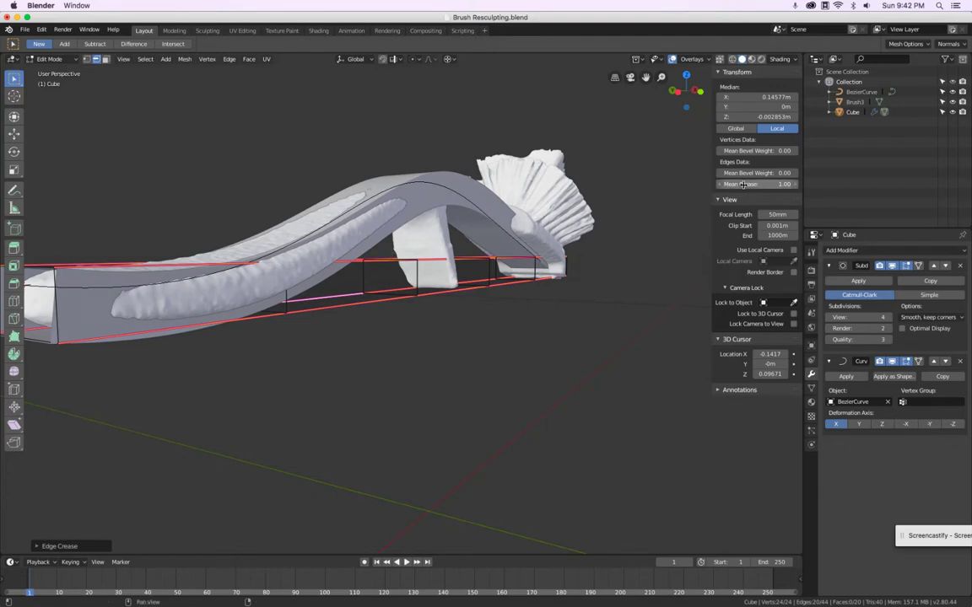
left_click_drag(753, 184, 820, 204)
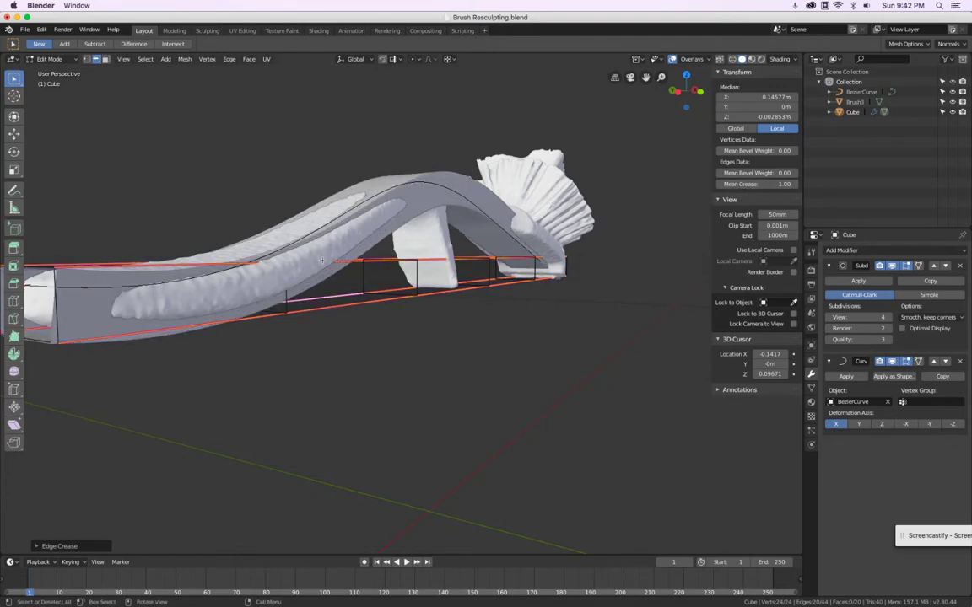
Scale the entire cube mesh down along Z in front view in two passes, to a local median Z of about -0.0015 m
scroll(331, 246, "down", 2)
key("KP_1")
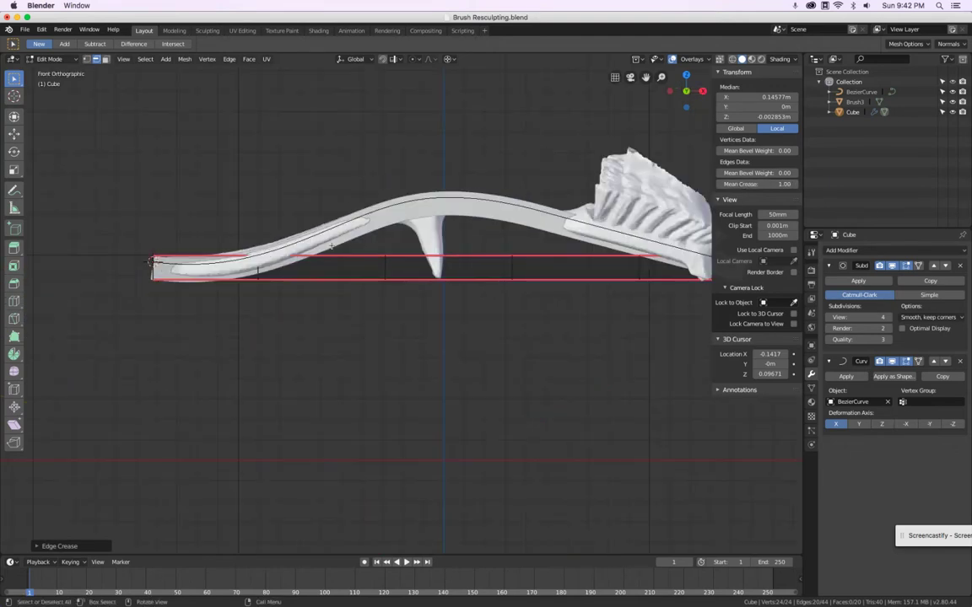
scroll(255, 153, "up", 3)
key("a")
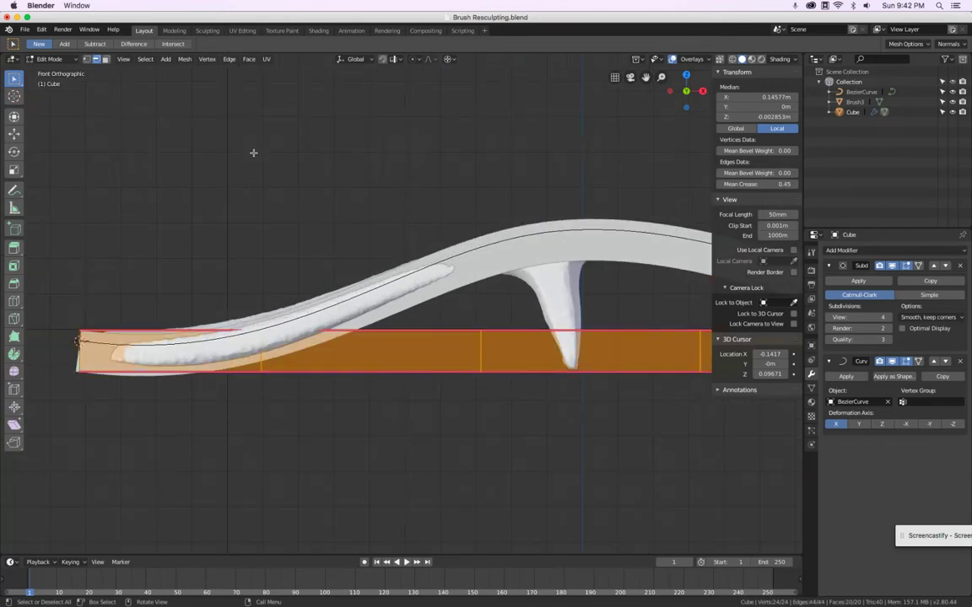
key("s")
key("z")
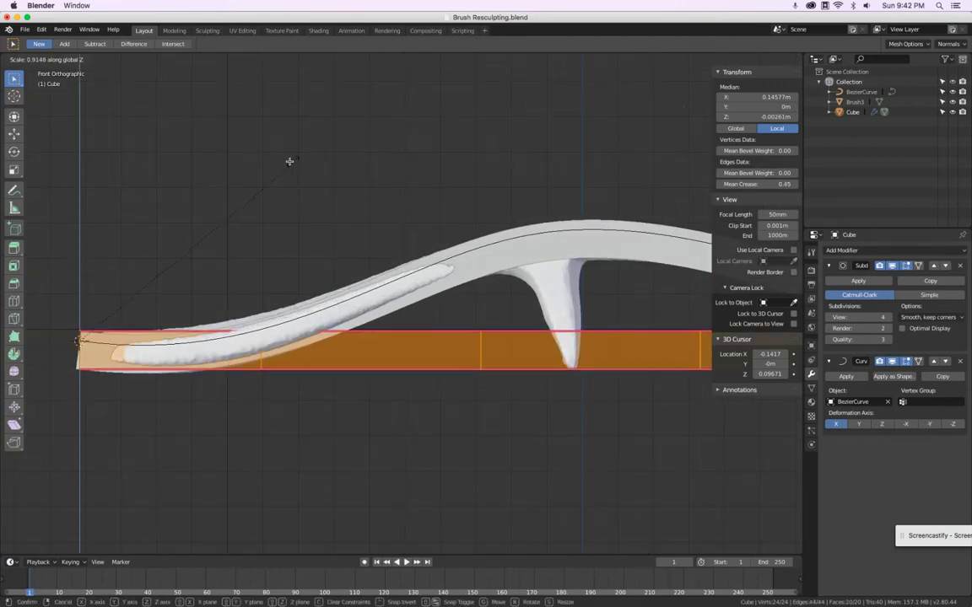
left_click(195, 163)
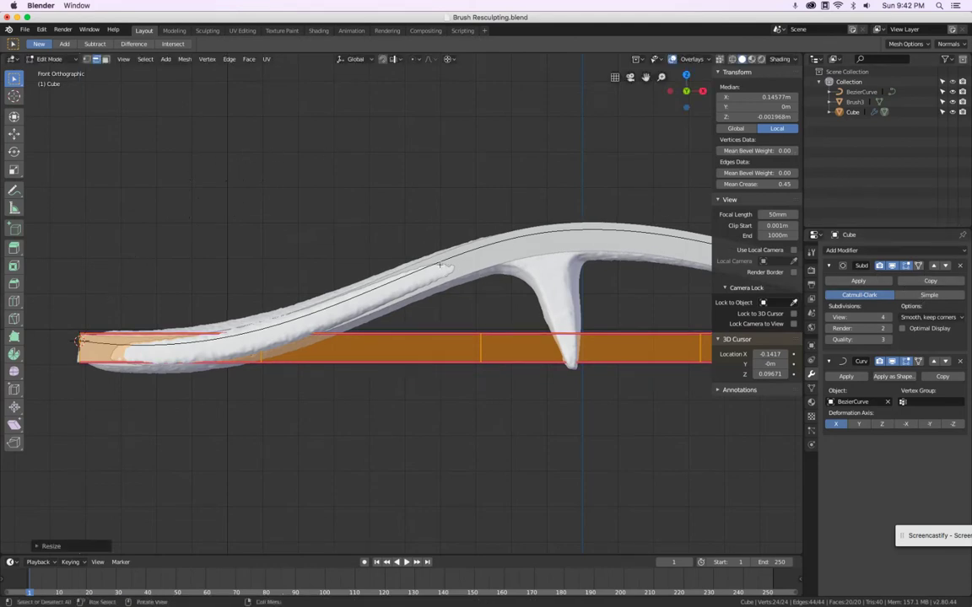
key("s")
key("z")
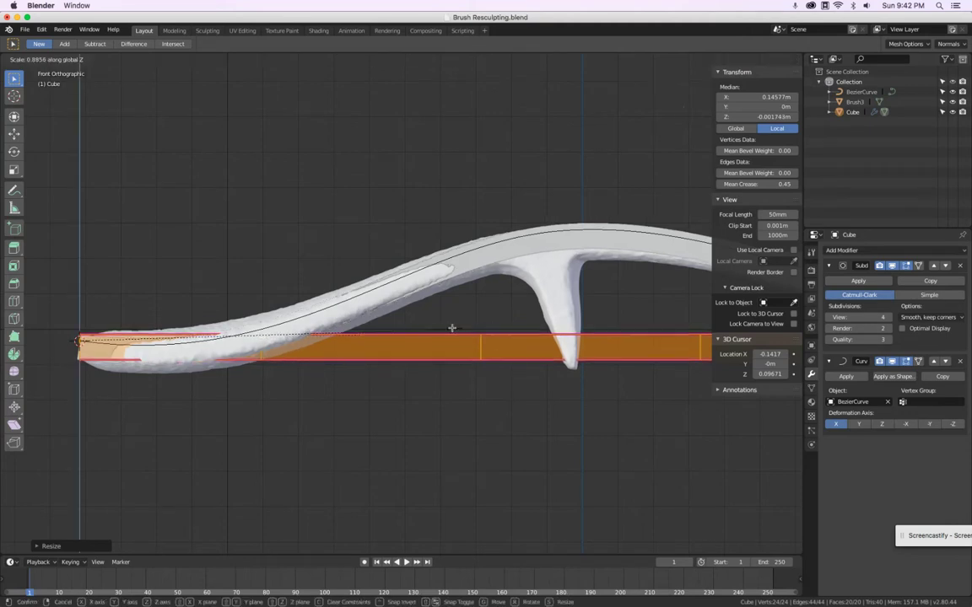
left_click(411, 326)
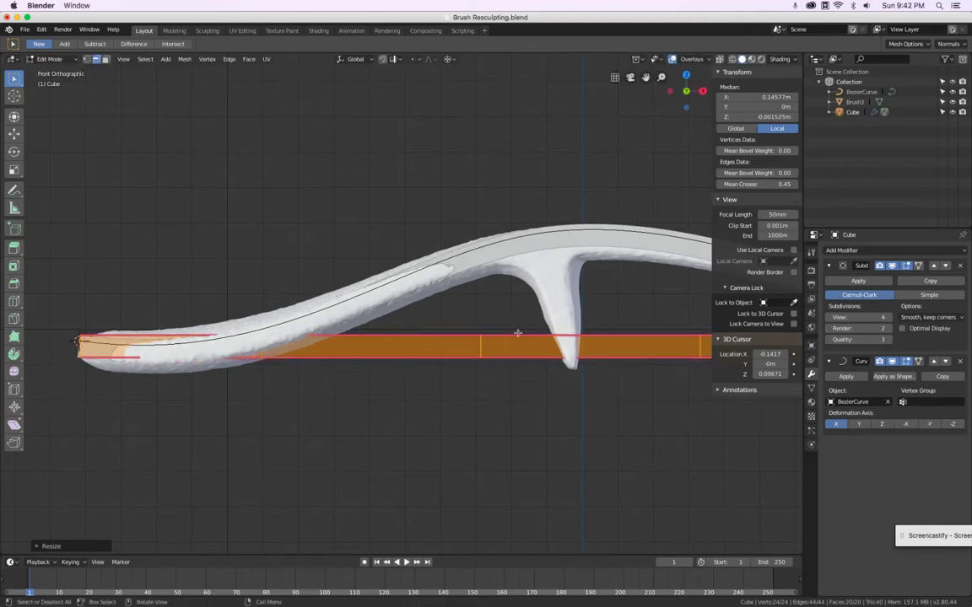
Make the cube's edit cage follow the Curve modifier and check the bent cage along the brush handle
left_click(919, 361)
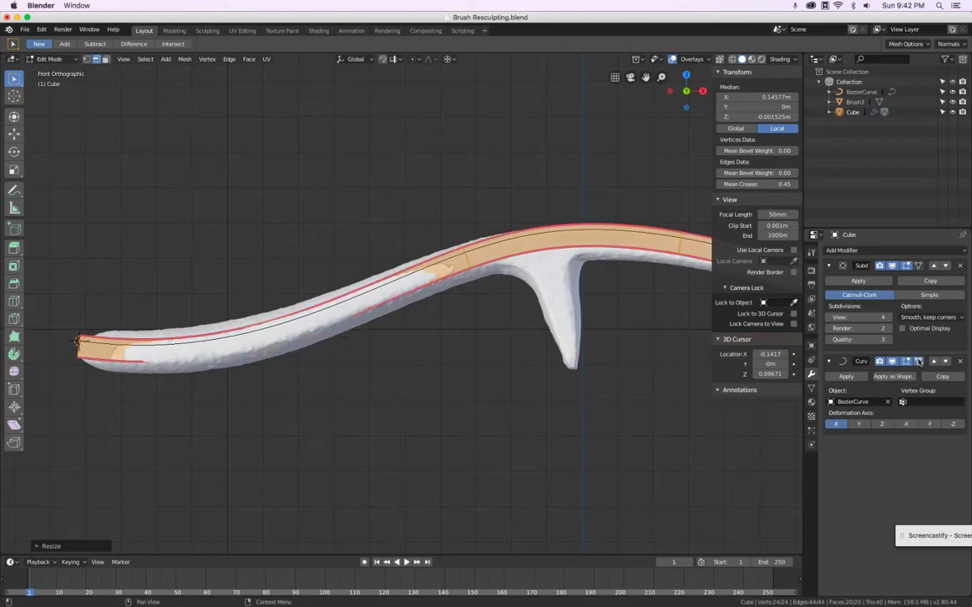
scroll(260, 286, "down", 3)
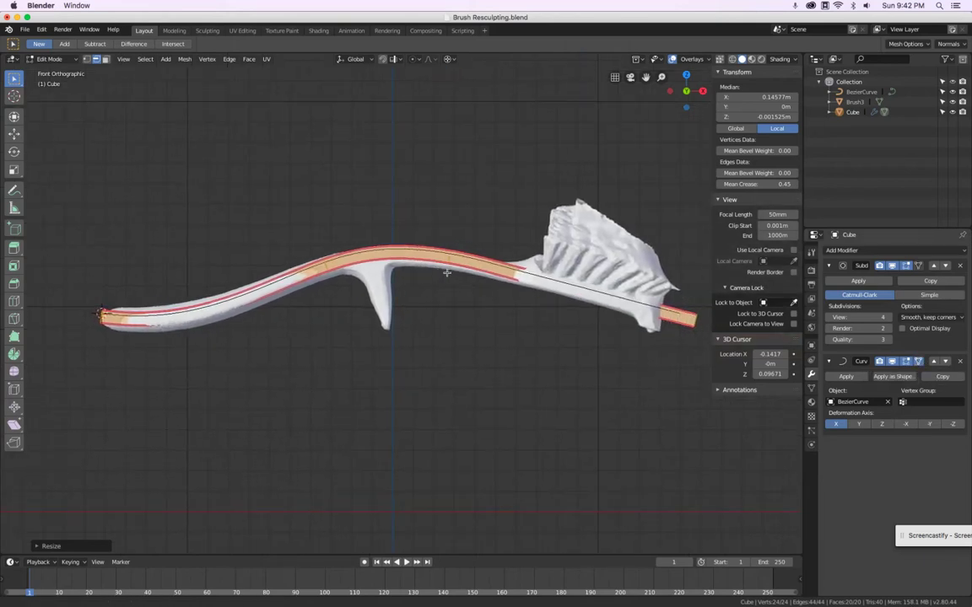
scroll(447, 266, "up", 3)
scroll(439, 253, "down", 2)
scroll(431, 240, "up", 2)
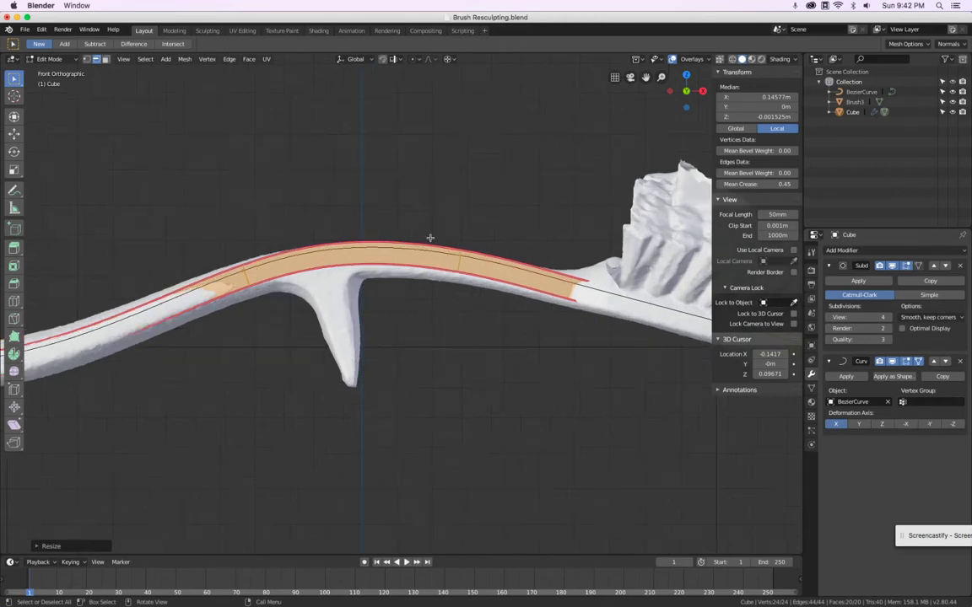
scroll(430, 238, "down", 2)
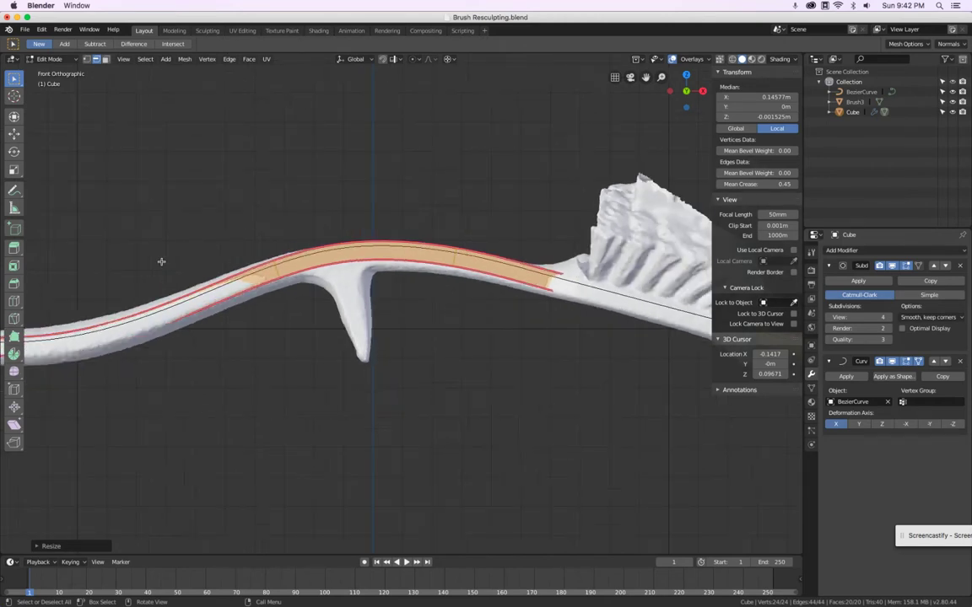
middle_click_drag(201, 256, 414, 230, "shift")
scroll(306, 258, "up", 2)
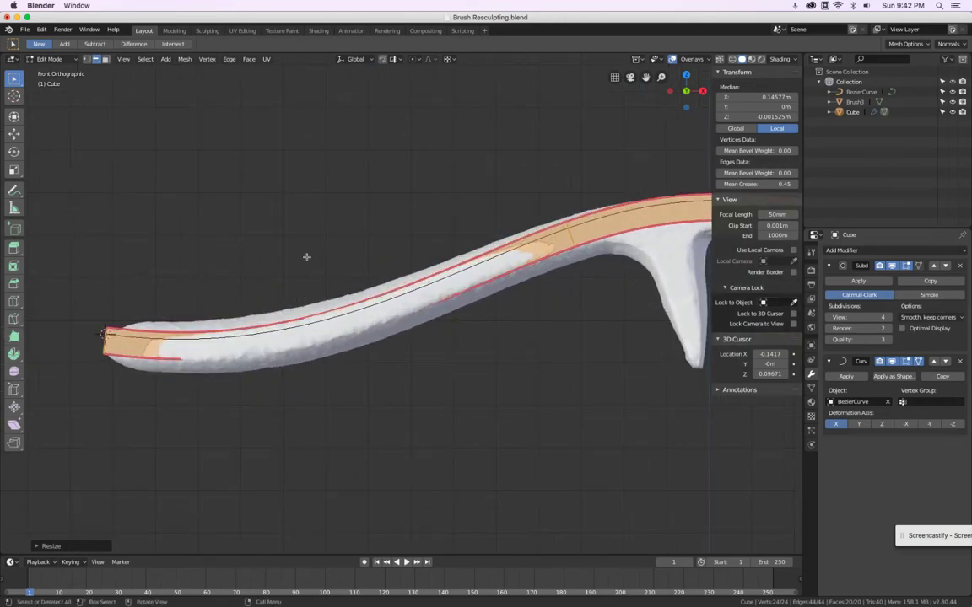
Alternately scale and lower the whole cube mesh along Z in front view, to a local median Z of about -0.0021 m
key("s")
key("z")
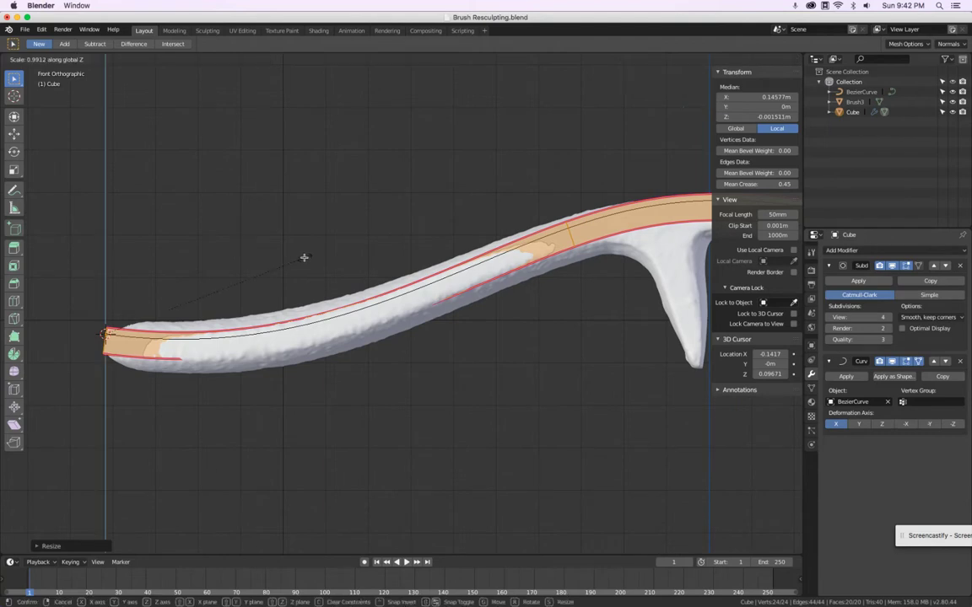
key("g")
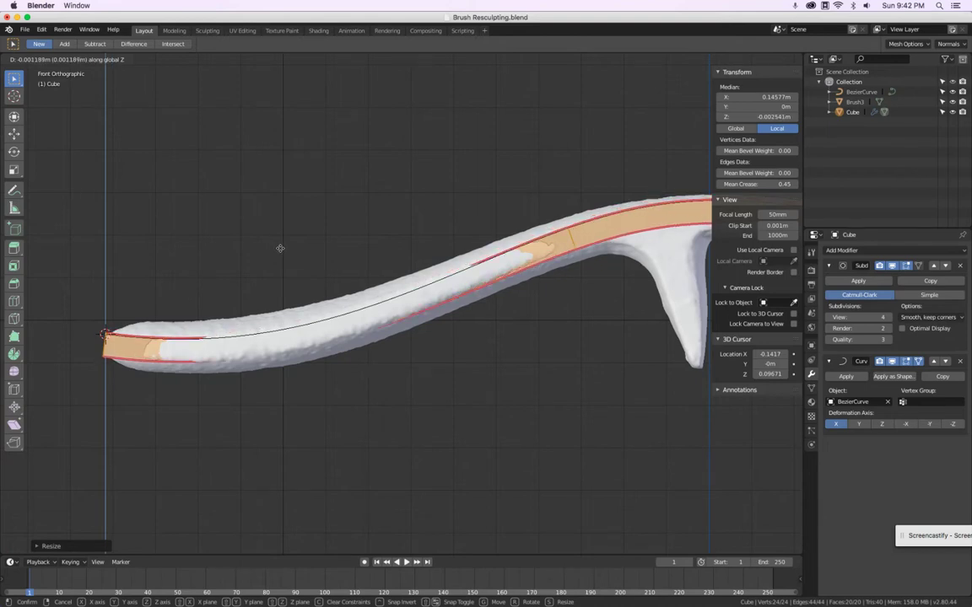
left_click(295, 250)
key("s")
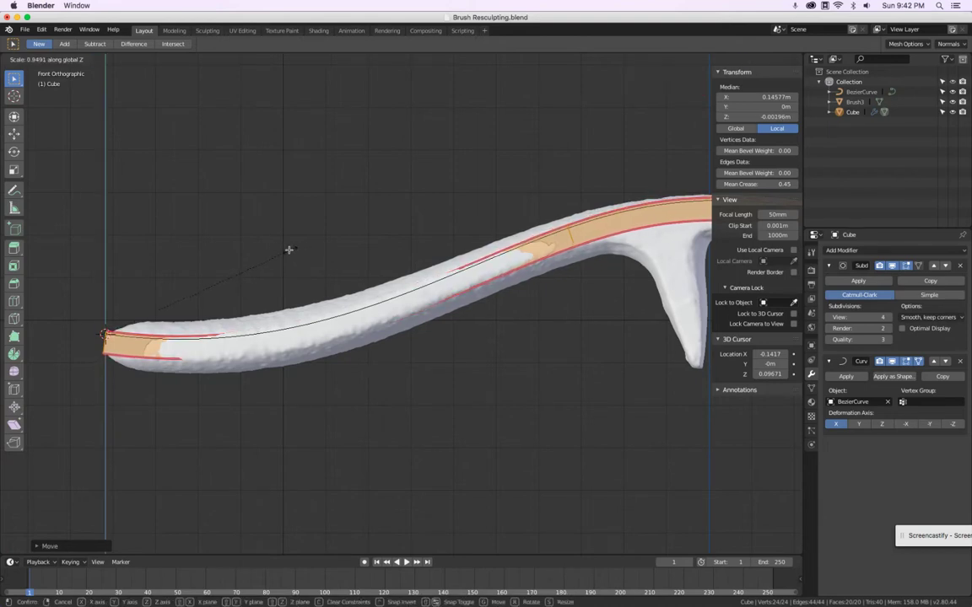
left_click(282, 251)
key("g")
key("z")
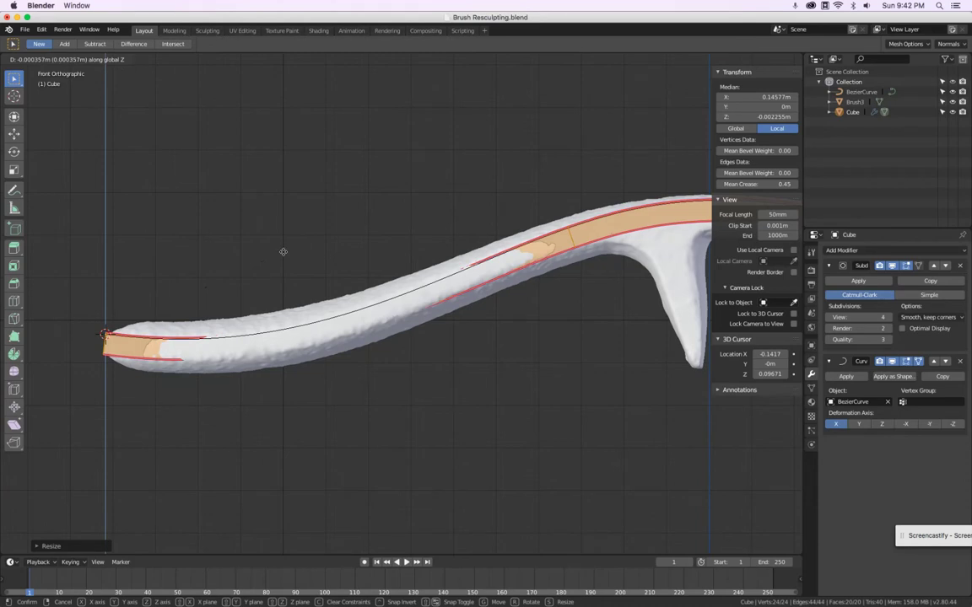
left_click(285, 251)
Edit the Bezier curve and lower its control point near the top of the handle's arch along Z, to about 0.0302 m local Z
middle_click_drag(408, 250, 161, 256, "shift")
middle_click_drag(426, 256, 199, 251, "shift")
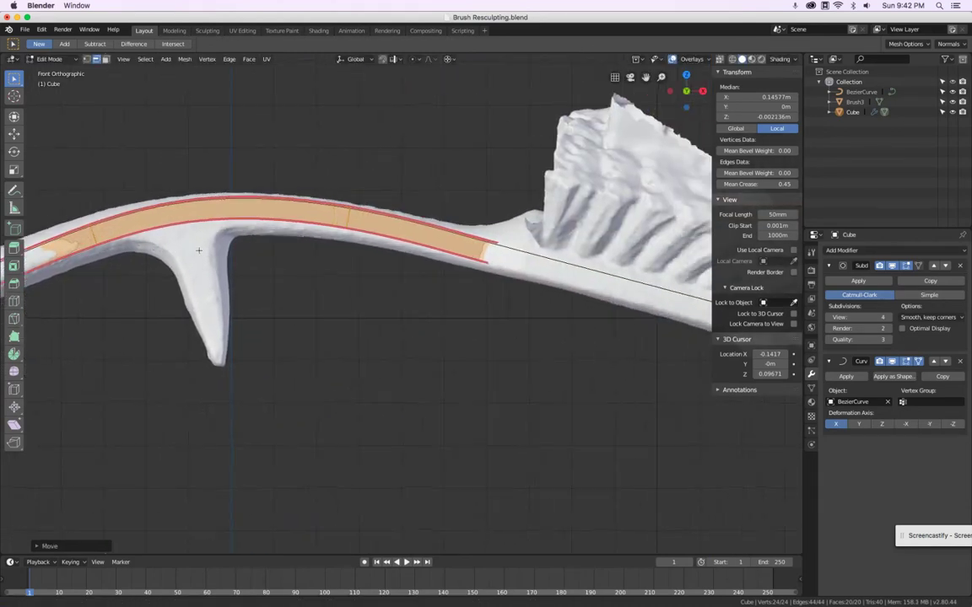
key("Tab")
left_click(341, 209)
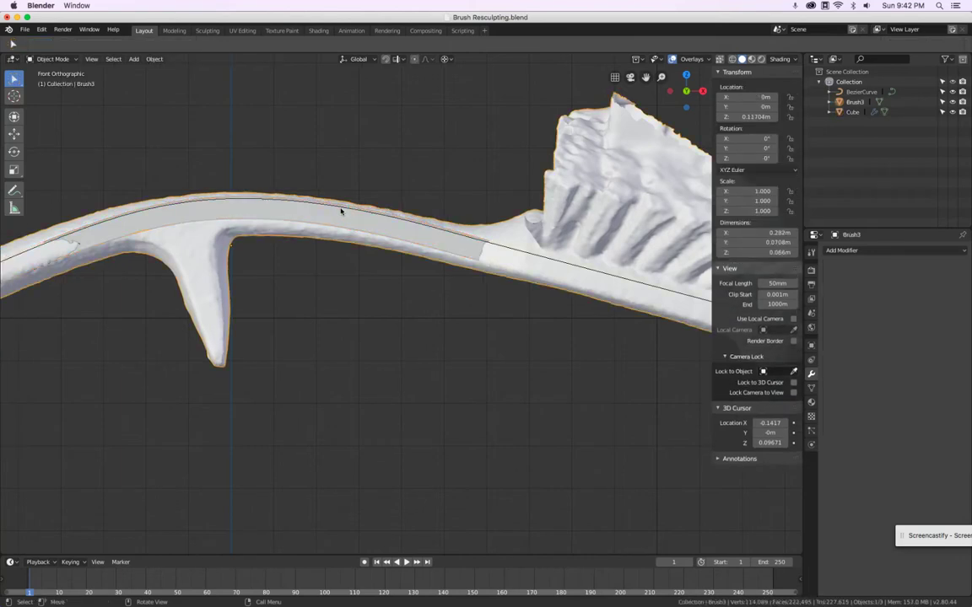
left_click(341, 208)
key("Tab")
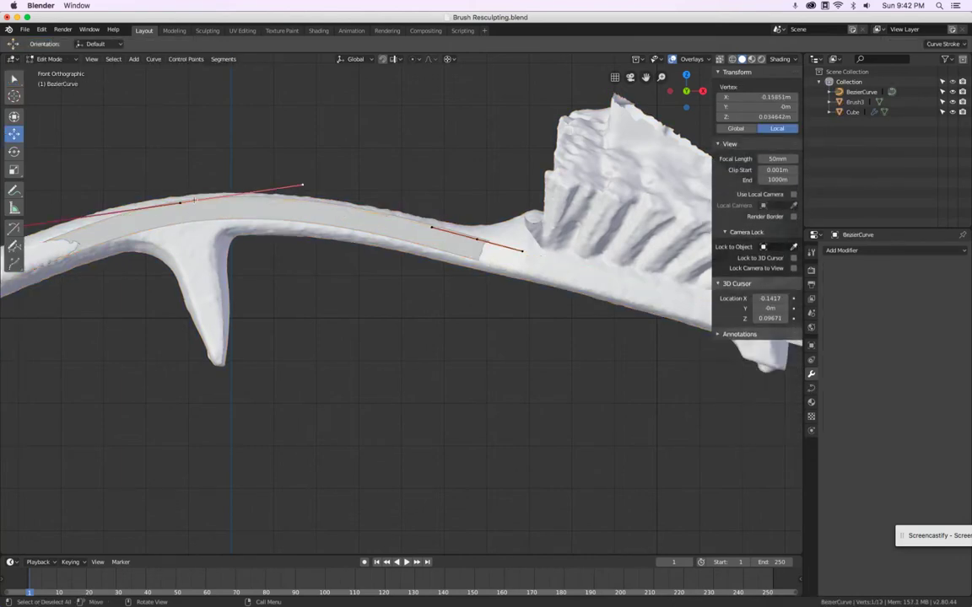
left_click(181, 202)
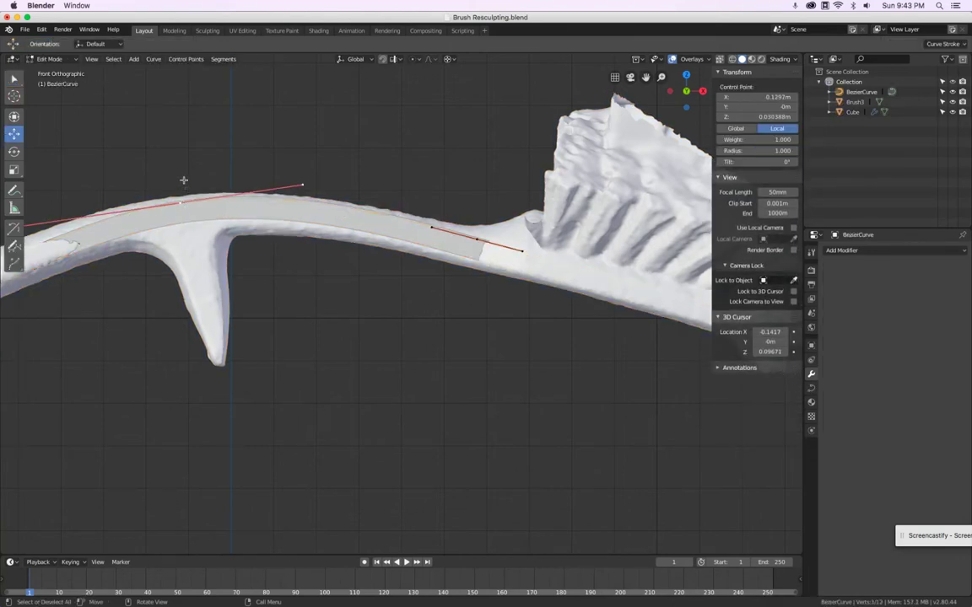
key("g")
key("z")
left_click(183, 181)
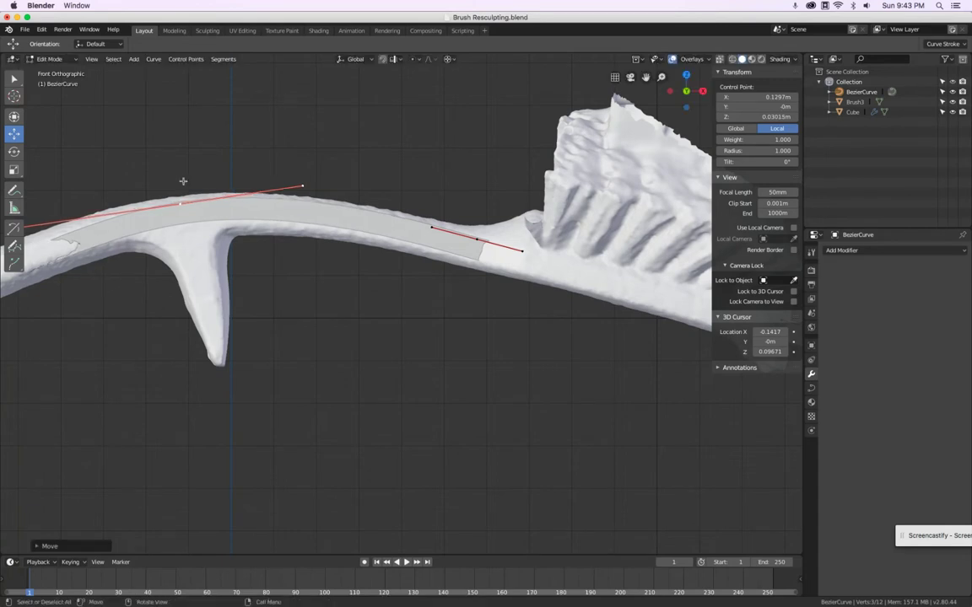
key("Tab")
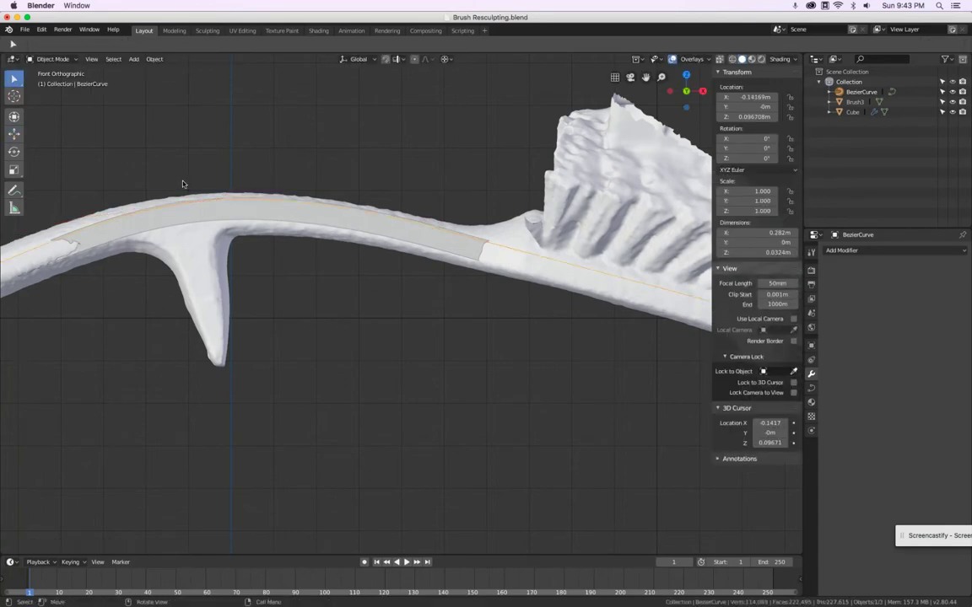
Hide and unhide the cube, and compare its outline with the scanned handle from the front and from above
mouse_move(182, 184)
middle_mouse_down()
mouse_move(236, 262)
mouse_move(300, 224)
mouse_move(291, 232)
middle_mouse_up()
left_click(290, 239)
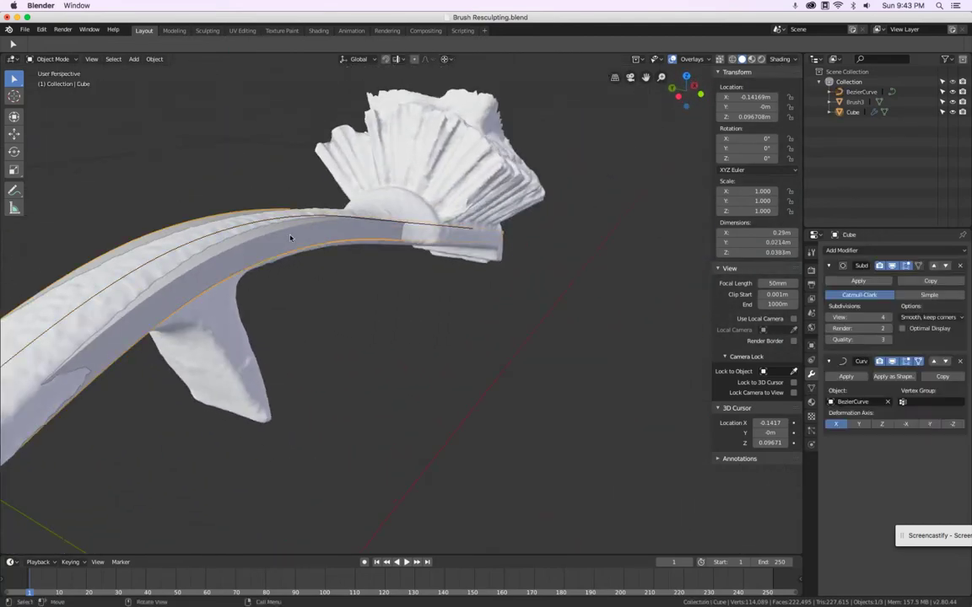
key("alt+a")
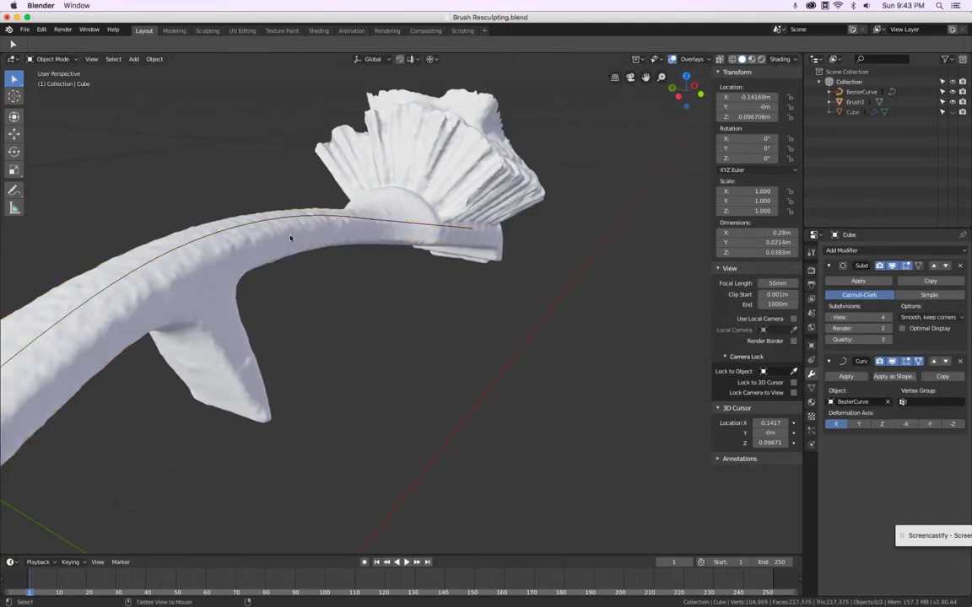
left_click(291, 238)
key("KP_1")
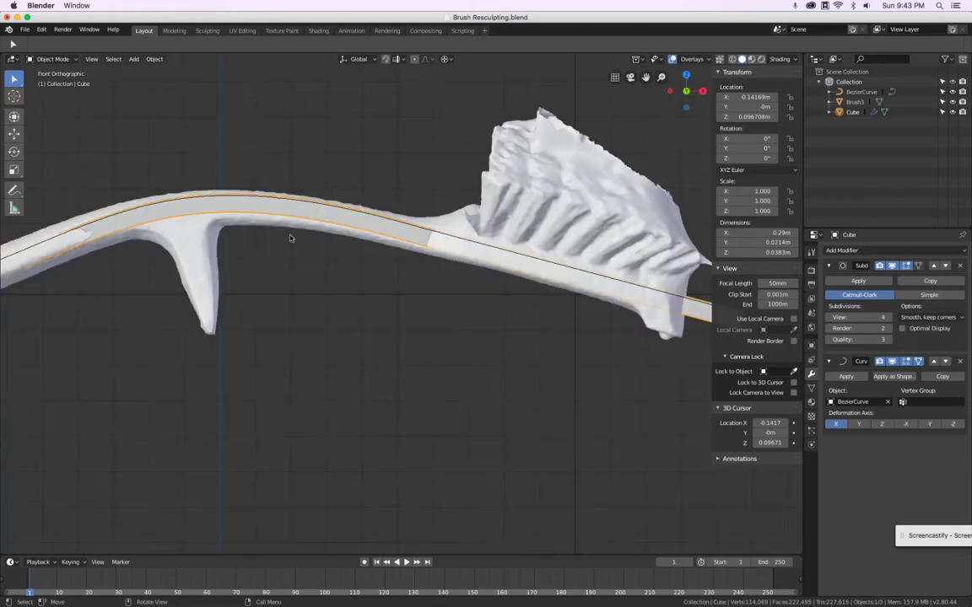
key("KP_7")
scroll(289, 229, "down", 3)
mouse_move(139, 264)
middle_mouse_down()
mouse_move(191, 270)
mouse_move(256, 198)
mouse_move(207, 269)
middle_mouse_up()
key("KP_7")
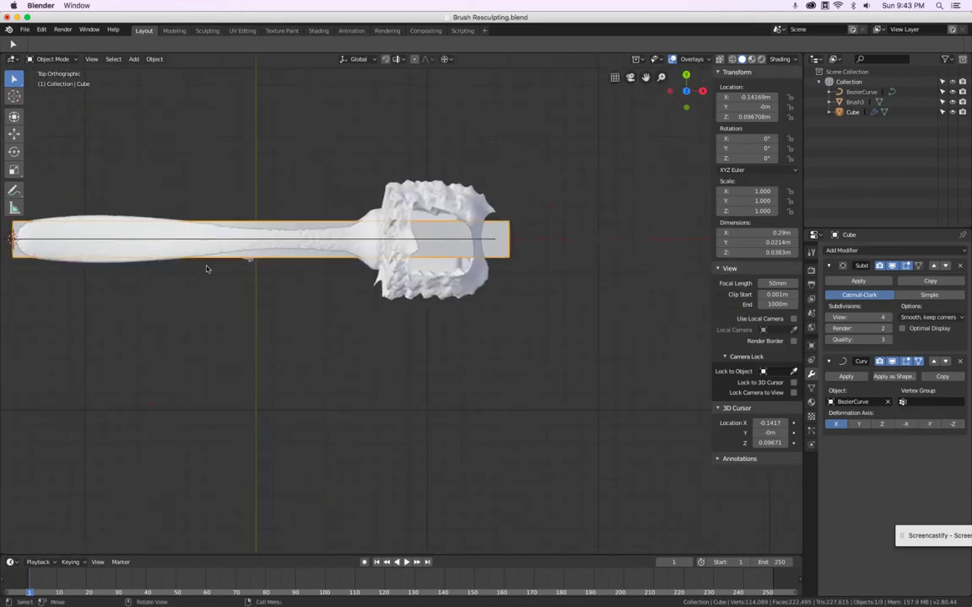
middle_click_drag(199, 229, 469, 253, "shift")
scroll(344, 256, "up", 4)
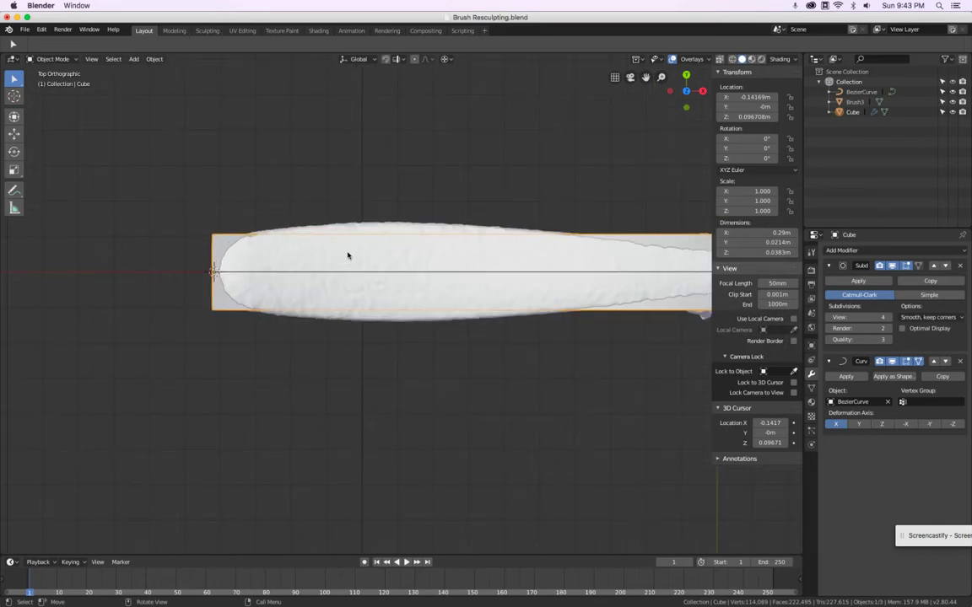
scroll(348, 256, "down", 4)
Enter Edit Mode on the cube and show the scene in Wireframe shading
key("Tab")
mouse_move(377, 251)
middle_mouse_down()
mouse_move(382, 159)
mouse_move(375, 248)
mouse_move(387, 235)
mouse_move(387, 254)
middle_mouse_up()
key("KP_7")
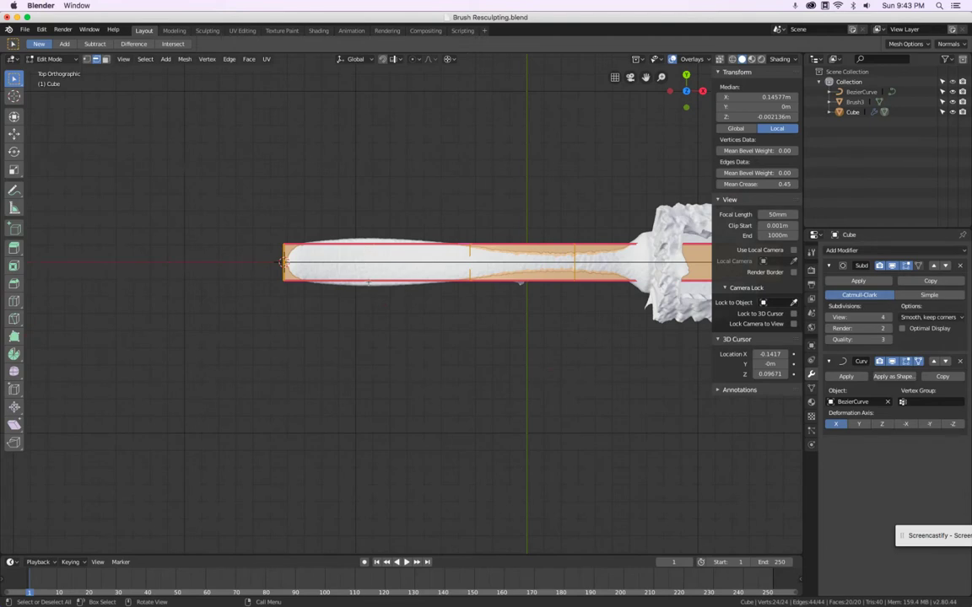
mouse_move(368, 273)
middle_mouse_down()
mouse_move(383, 204)
mouse_move(387, 217)
middle_mouse_up()
key("z")
left_click(306, 221)
scroll(371, 270, "up", 6)
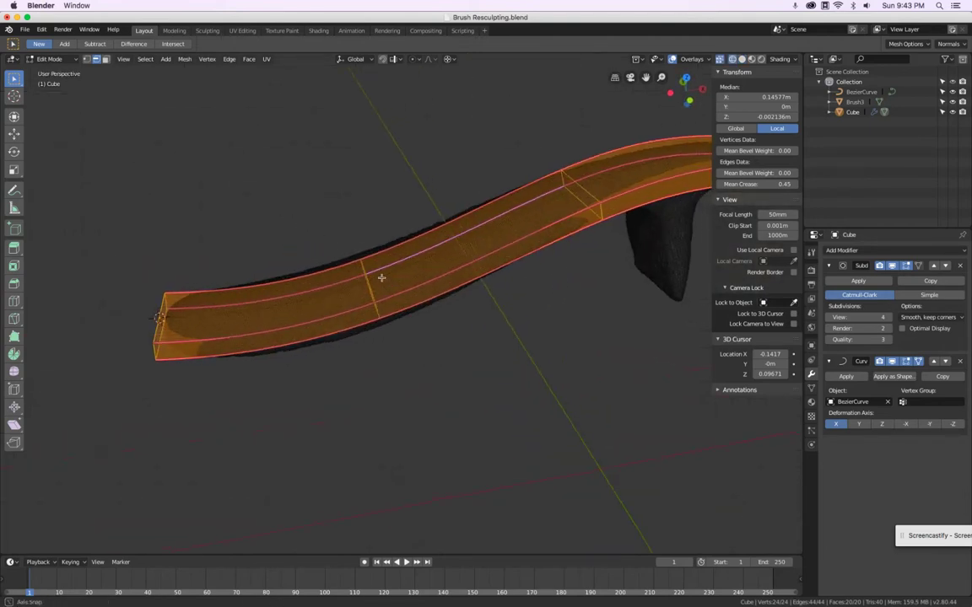
Select the crosswise edge loop at the handle's widest part and widen it along Y in top view to match the scan
left_click(317, 309, "alt")
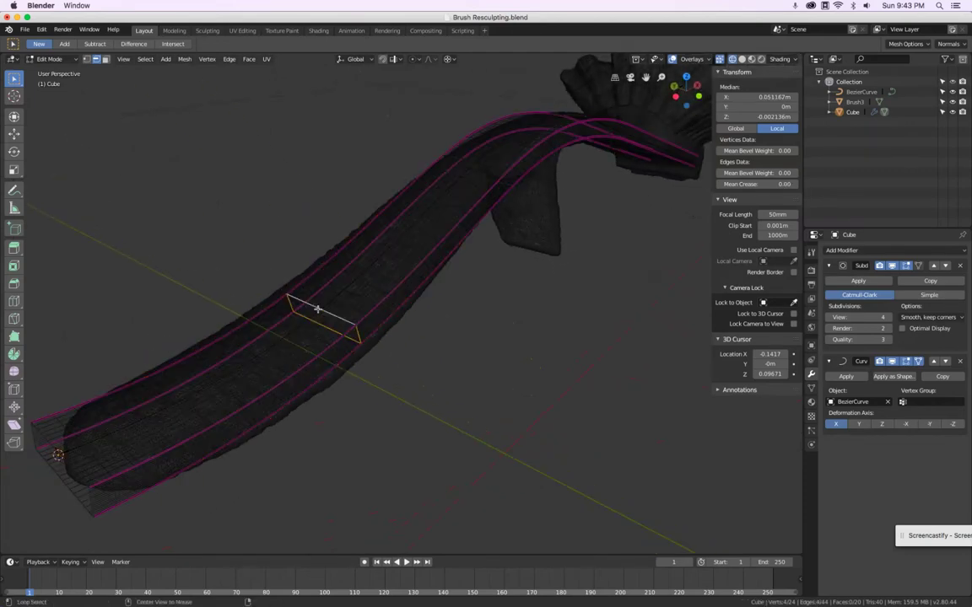
key("KP_7")
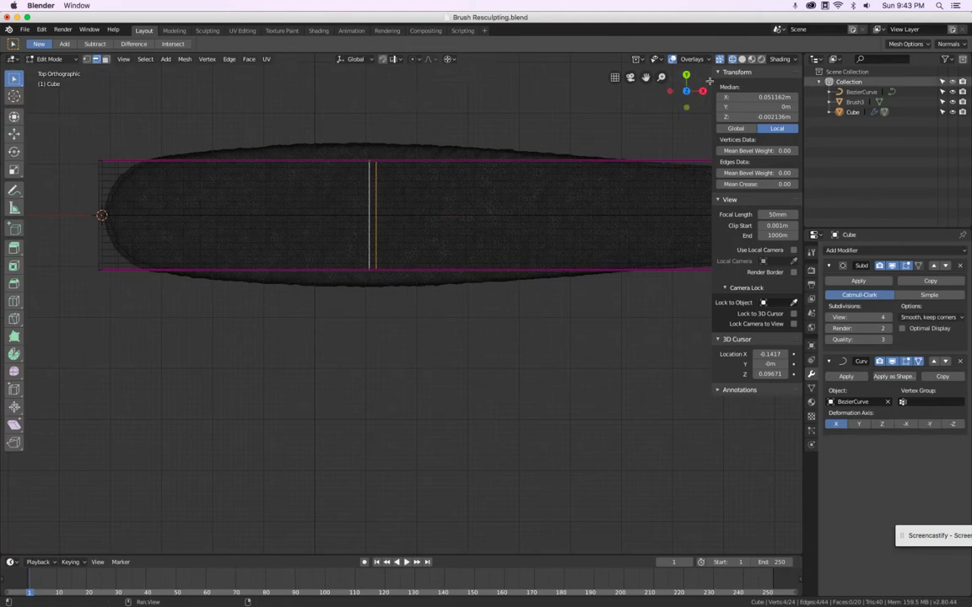
key("s")
key("y")
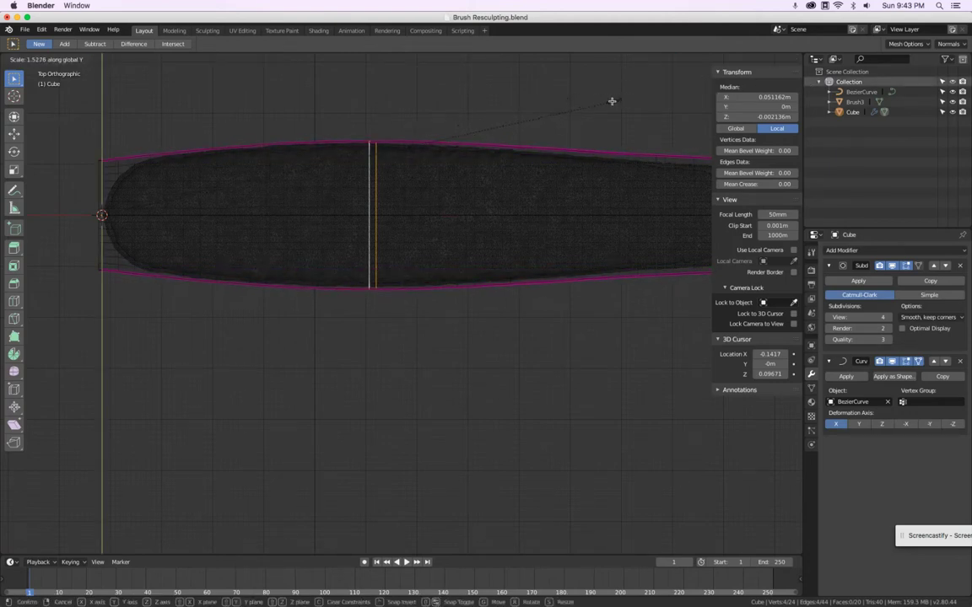
left_click(592, 111)
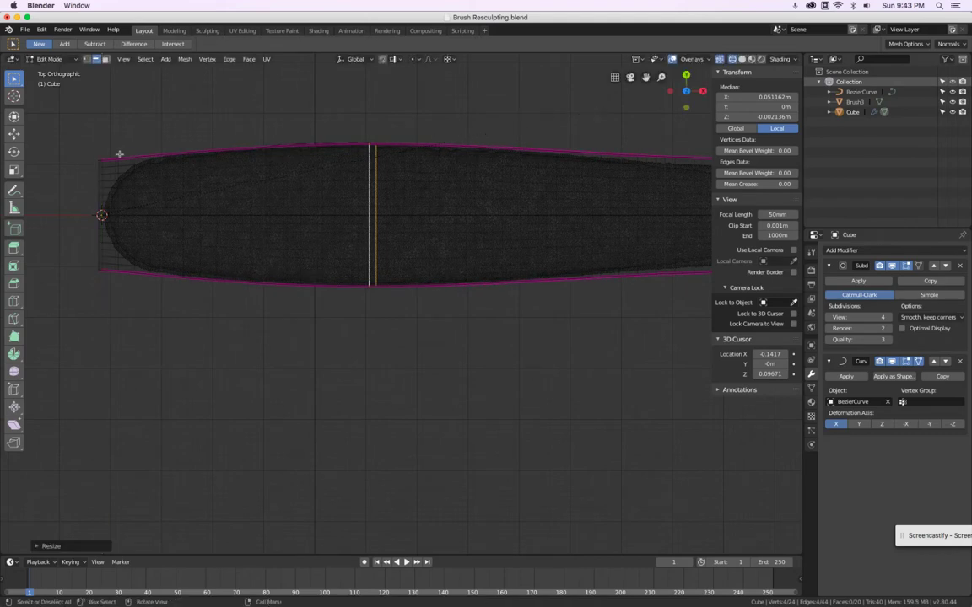
Select the open end loop at the handle's rounded tip and scale it slightly along Y to follow the scan's outline
scroll(220, 185, "up", 4)
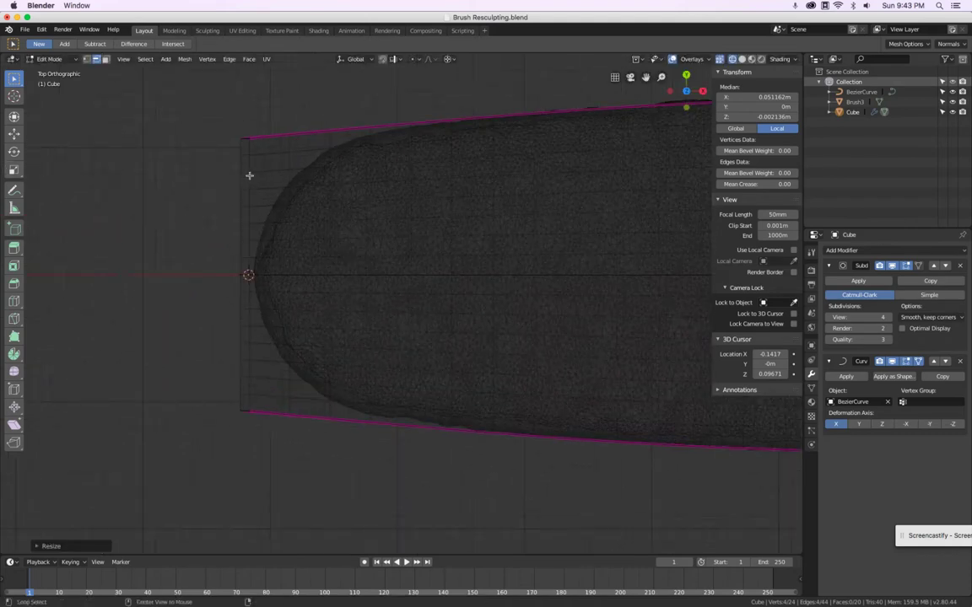
left_click(249, 176, "alt")
scroll(250, 175, "down", 3)
key("s")
key("y")
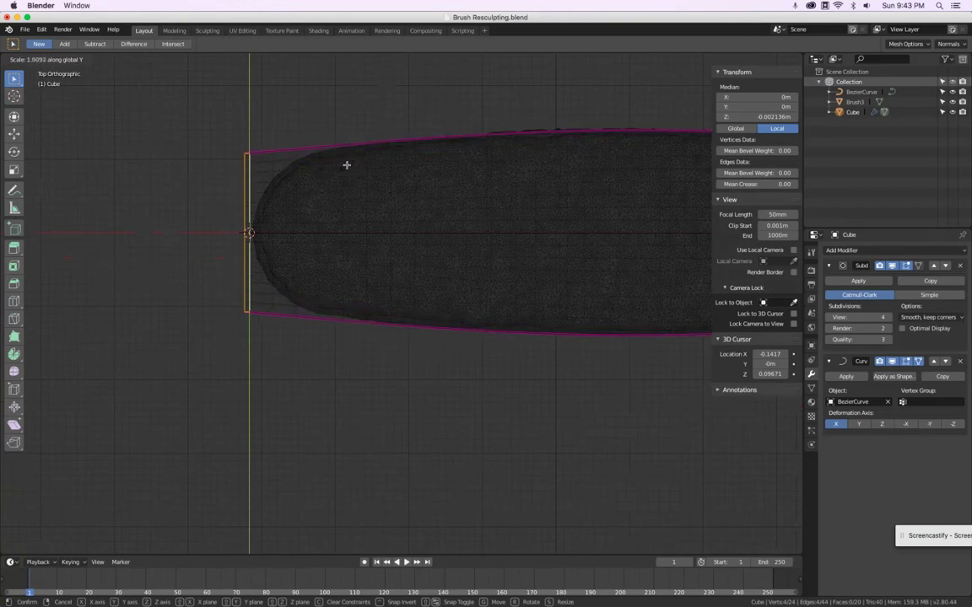
left_click(345, 166)
Select the crosswise edge loop just before the handle's prong and narrow it along Y to the scanned outline
scroll(346, 165, "down", 4)
middle_click_drag(408, 219, 208, 226, "shift")
scroll(354, 208, "right", 4)
key("a")
left_click(312, 193, "alt")
scroll(336, 163, "up", 4)
key("s")
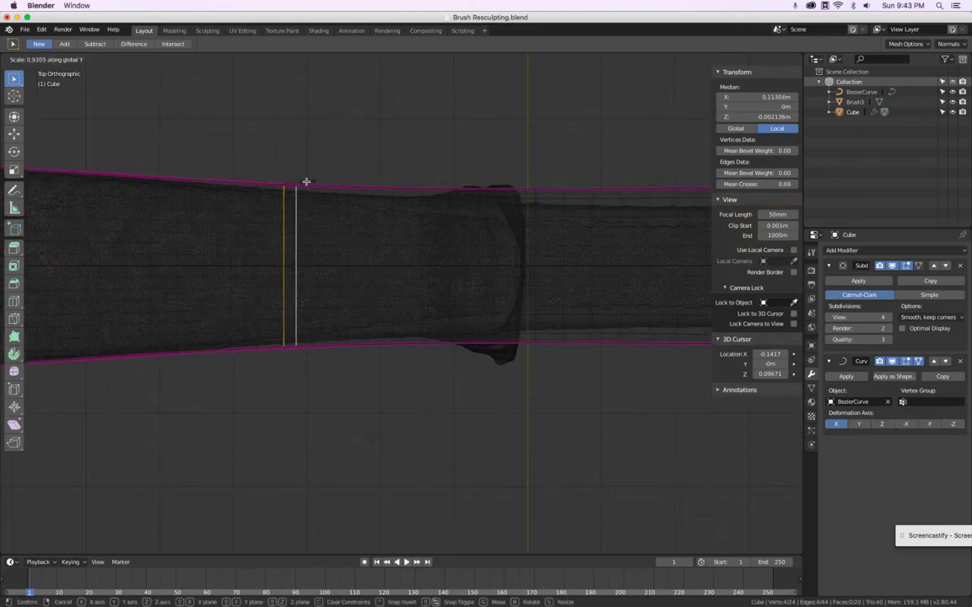
left_click(287, 179)
Select the crosswise edge loop between the prong and the brush head and scale it along Y to about 0.64
scroll(305, 175, "down", 2)
scroll(304, 175, "down", 2)
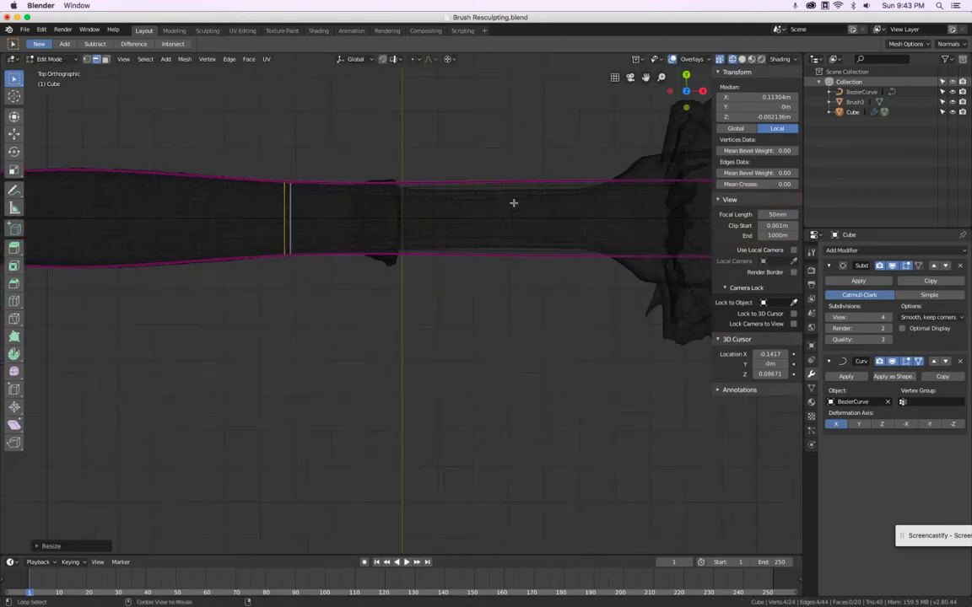
key("a")
scroll(507, 206, "right", 1)
scroll(422, 212, "right", 2)
scroll(265, 209, "down", 1)
scroll(263, 191, "up", 2)
left_click(262, 191, "alt")
key("s")
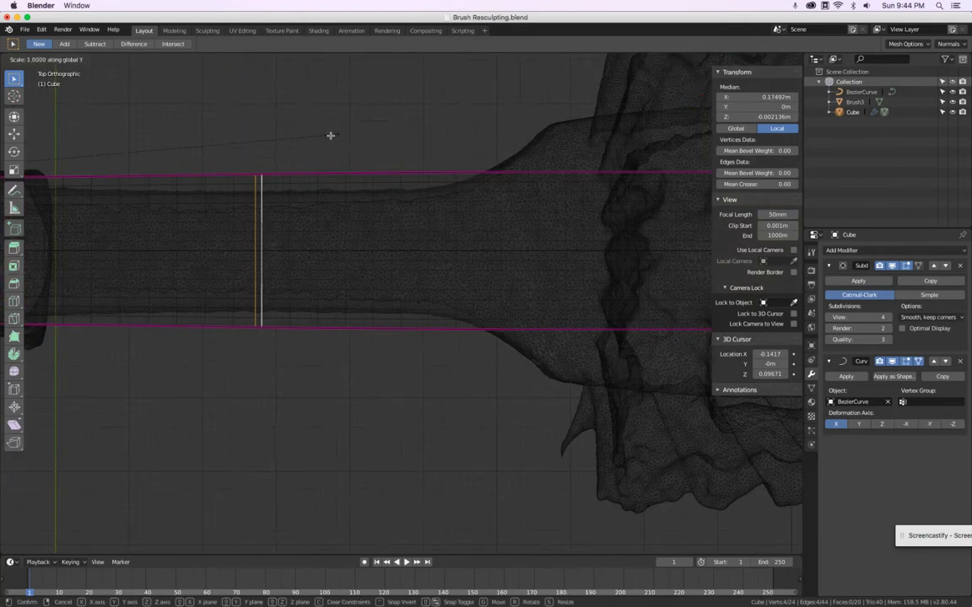
key("y")
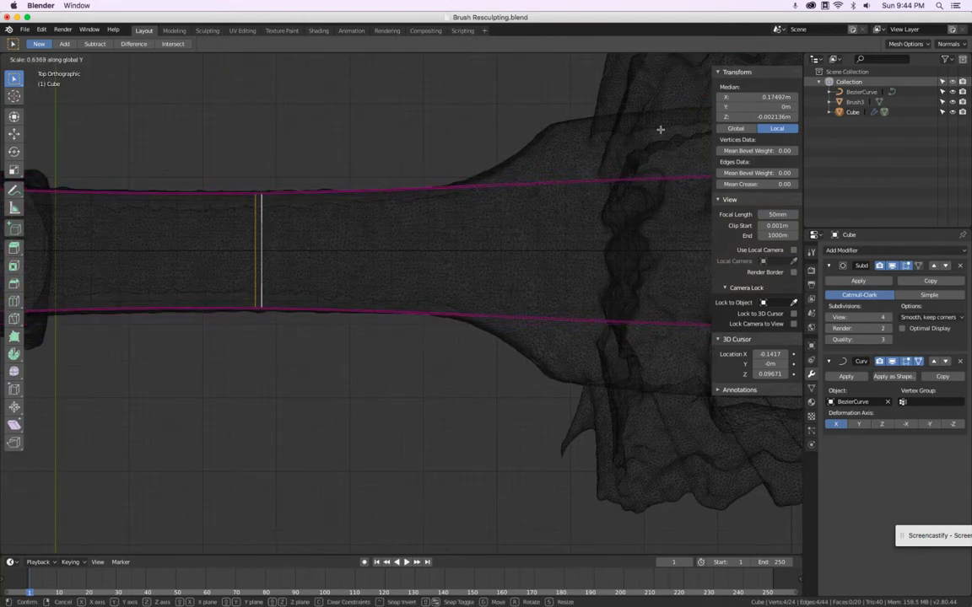
left_click(655, 126)
Return to Solid shading and check the reshaped cube against the scanned handle in perspective
scroll(306, 160, "down", 4)
scroll(564, 189, "down", 3)
scroll(304, 189, "up", 4)
scroll(385, 253, "down", 3)
mouse_move(385, 253)
middle_mouse_down()
mouse_move(407, 165)
mouse_move(425, 178)
mouse_move(478, 180)
middle_mouse_up()
scroll(468, 199, "up", 2)
key("z")
left_click(396, 183)
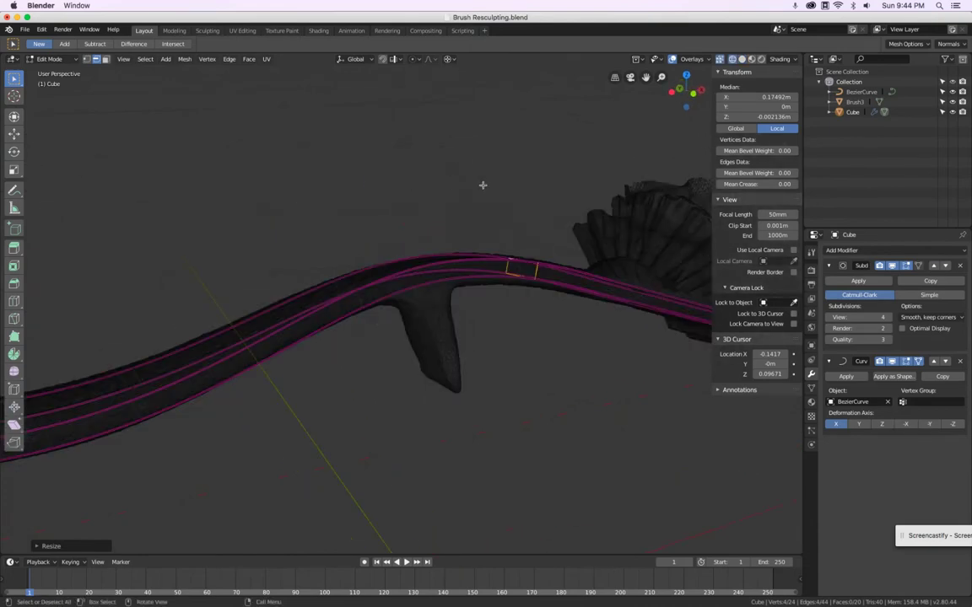
key("z")
left_click(518, 185)
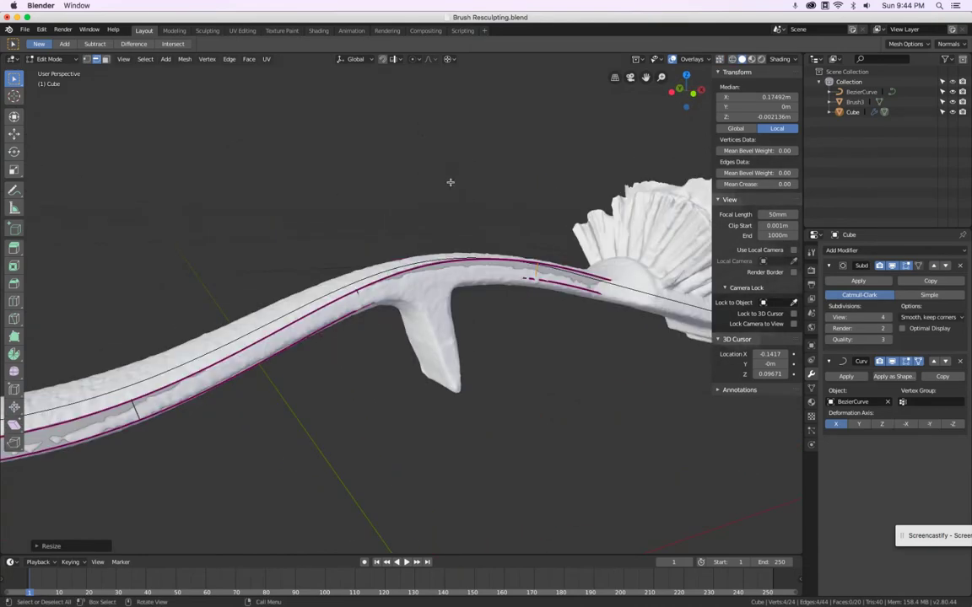
Review the available pivot point and transform orientation options without changing either setting
left_click(450, 59)
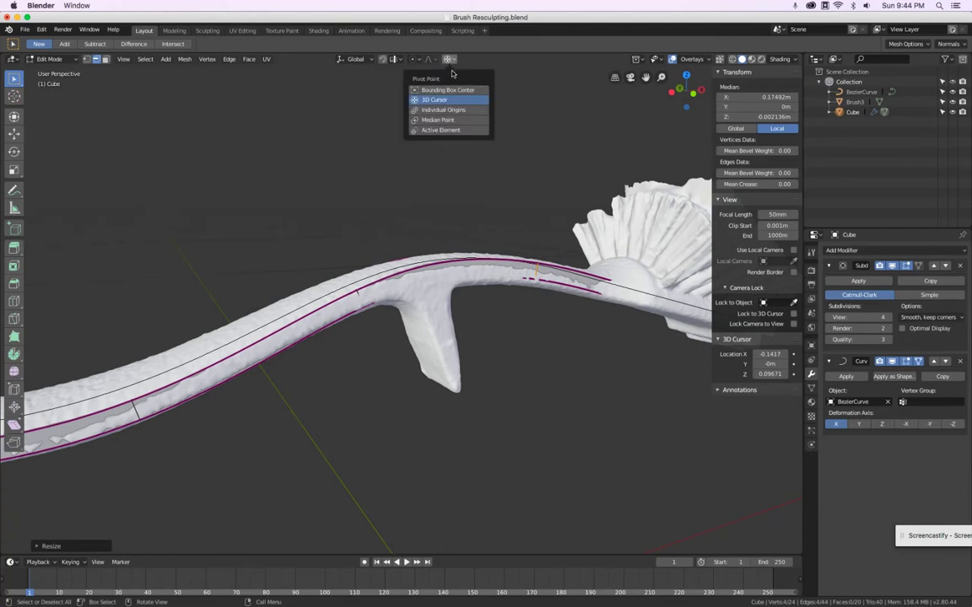
left_click(412, 66)
key("period")
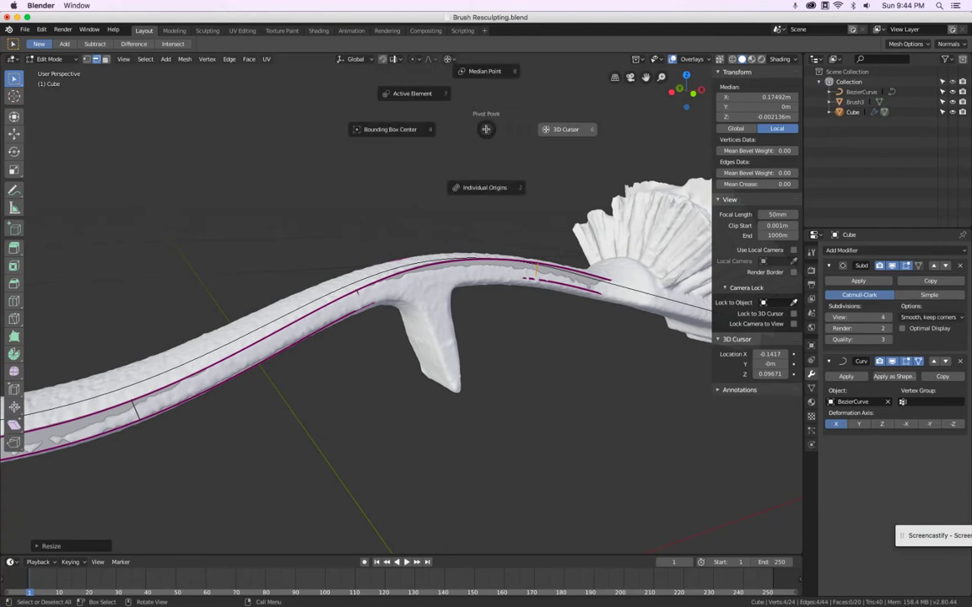
key("Escape")
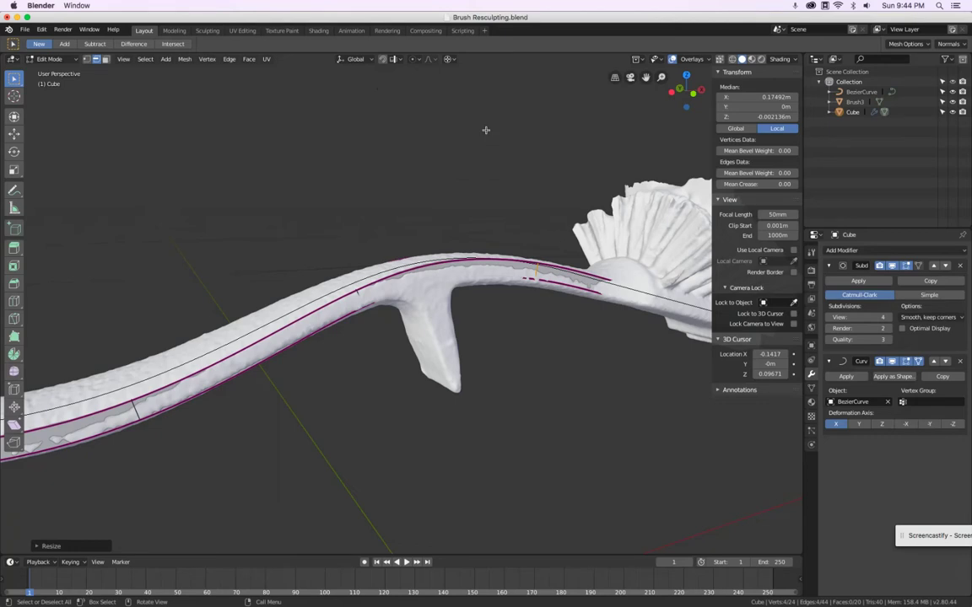
key("comma")
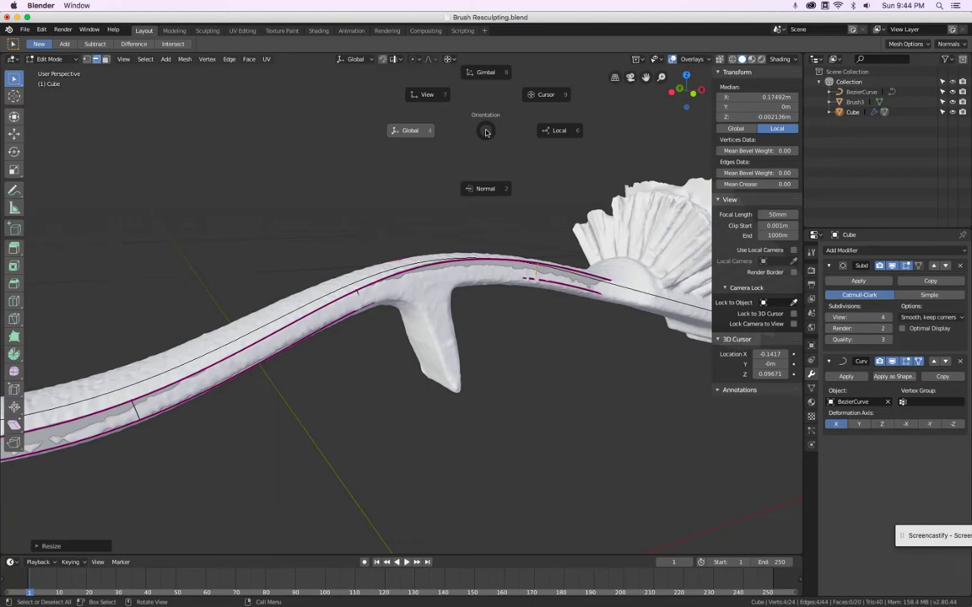
key("Escape")
key("period")
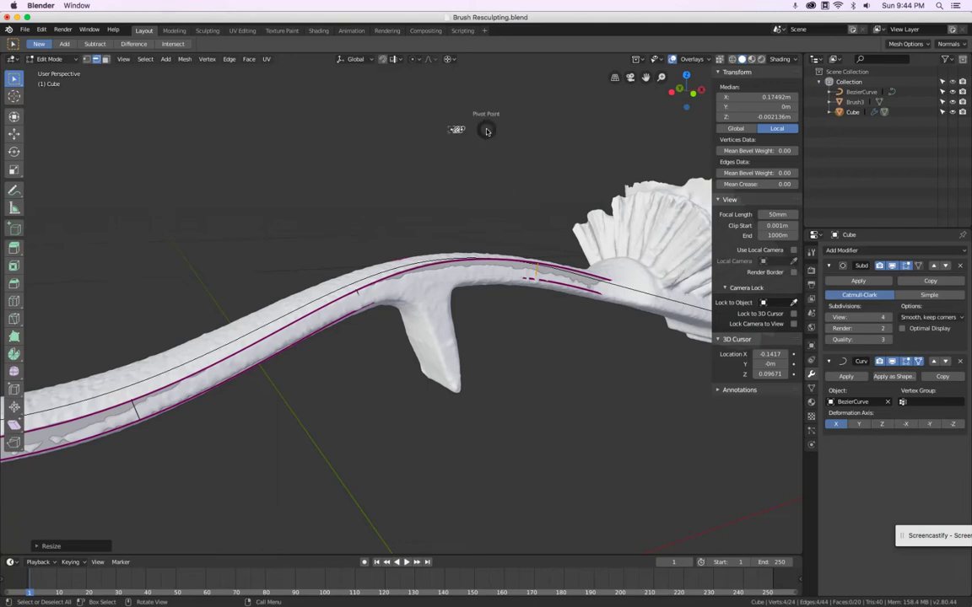
key("Escape")
key("comma")
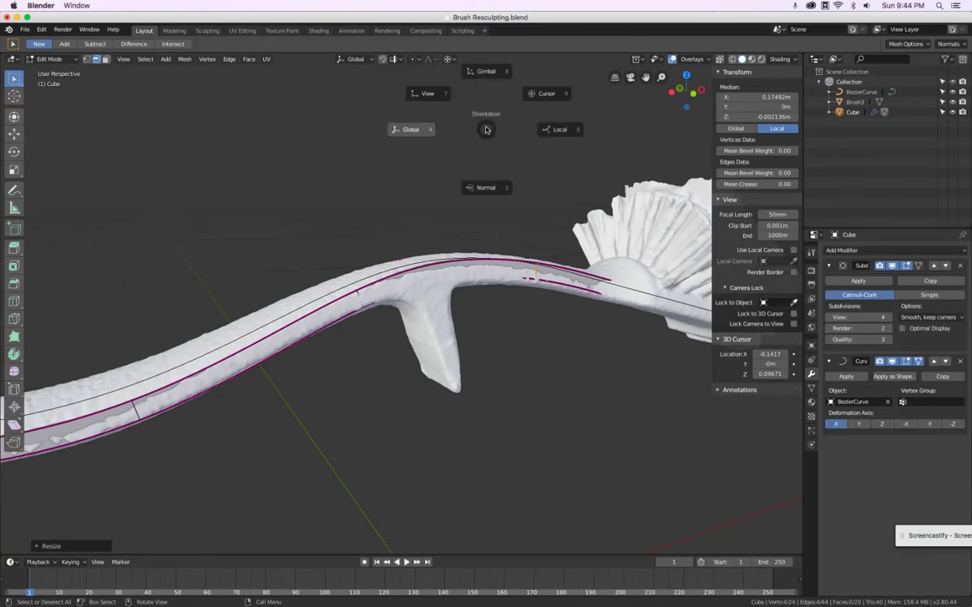
key("Escape")
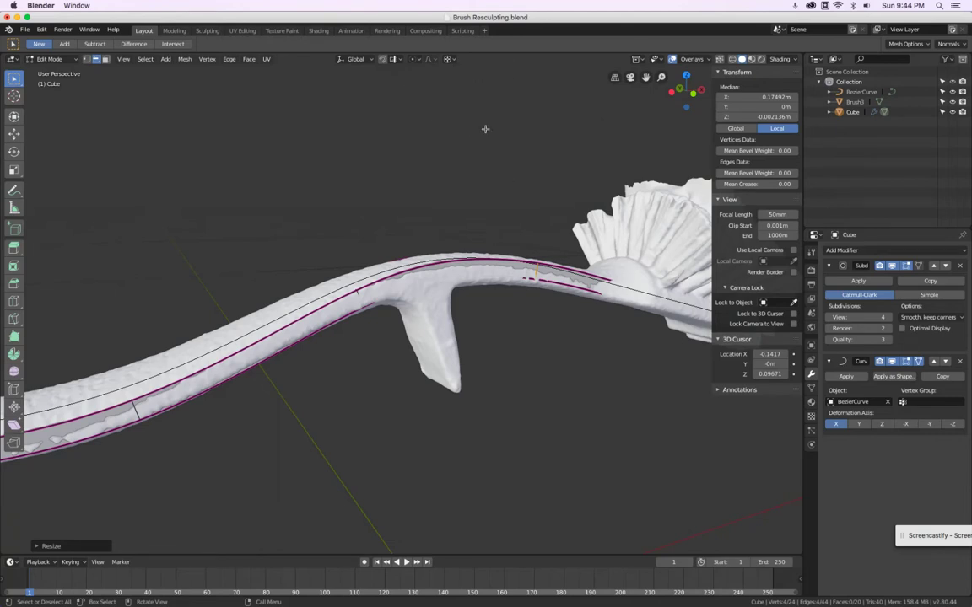
Clip the view to the edge loop between the prong and brush head and inspect its cross-section against the scan
mouse_move(485, 129)
middle_mouse_down()
mouse_move(478, 194)
mouse_move(497, 217)
mouse_move(577, 171)
mouse_move(484, 216)
mouse_move(558, 163)
mouse_move(559, 141)
mouse_move(545, 126)
mouse_move(563, 109)
mouse_move(496, 149)
middle_mouse_up()
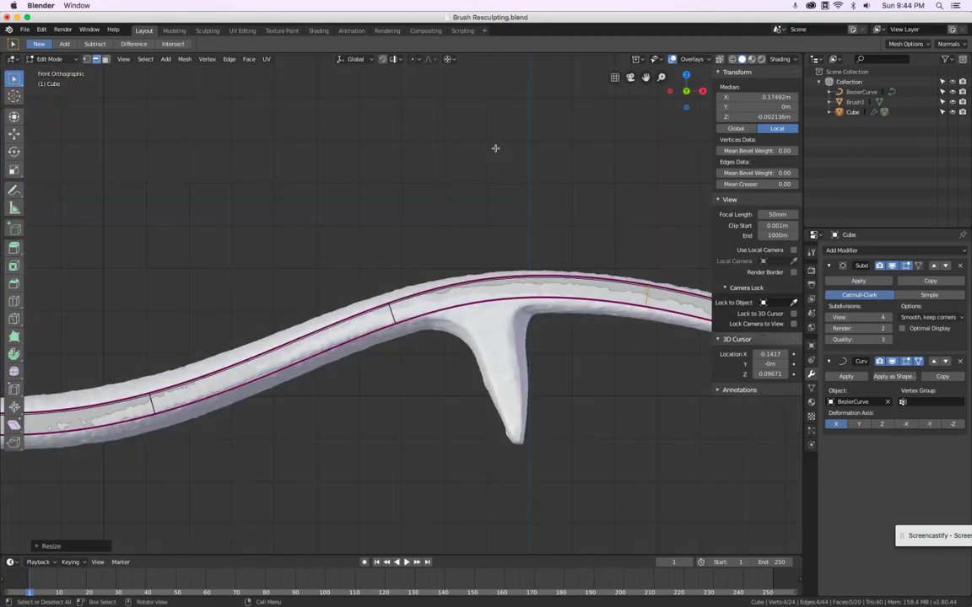
key("alt+b")
left_click_drag(625, 264, 668, 360)
mouse_move(650, 275)
middle_mouse_down()
mouse_move(473, 248)
mouse_move(438, 258)
mouse_move(512, 210)
mouse_move(313, 208)
mouse_move(598, 214)
middle_mouse_up()
mouse_move(714, 207)
middle_mouse_down()
mouse_move(649, 119)
mouse_move(465, 165)
mouse_move(442, 210)
middle_mouse_up()
key("alt+z")
Examine the cube's fit inside the scanned handle in front view, from the rounded tip to the brush head
key("KP_1")
scroll(413, 245, "down", 6)
scroll(412, 246, "up", 1)
scroll(275, 256, "down", 3)
scroll(441, 265, "up", 2)
scroll(443, 265, "down", 3)
middle_click_drag(280, 251, 500, 208, "shift")
scroll(364, 285, "up", 5)
middle_click_drag(365, 251, 328, 241)
scroll(413, 313, "up", 4)
middle_click_drag(413, 313, 319, 326)
scroll(317, 325, "down", 2)
scroll(317, 324, "up", 4)
key("KP_1")
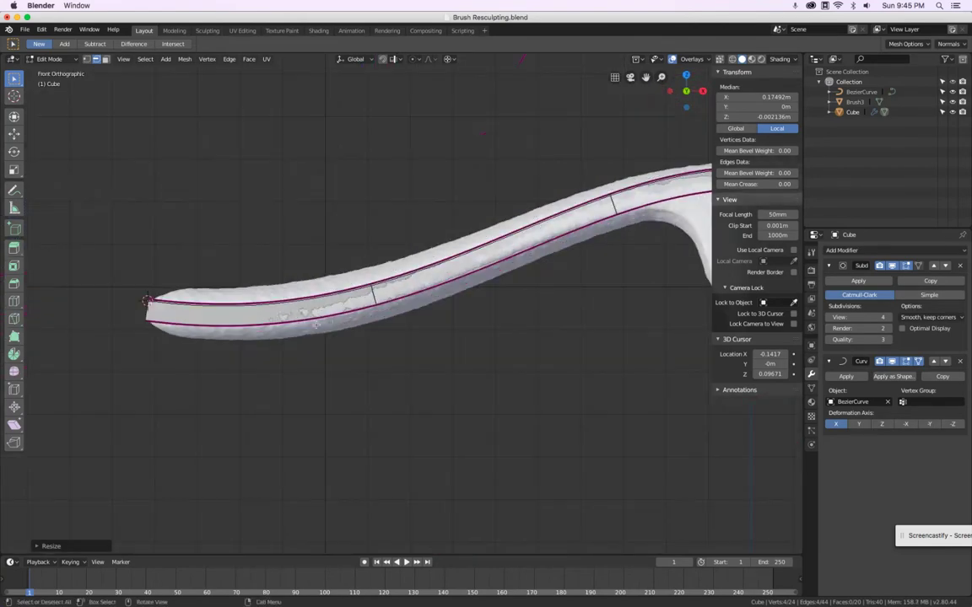
scroll(312, 326, "down", 2)
middle_click_drag(538, 297, 217, 331, "shift")
scroll(577, 338, "up", 5)
scroll(543, 316, "down", 2)
scroll(557, 316, "down", 2)
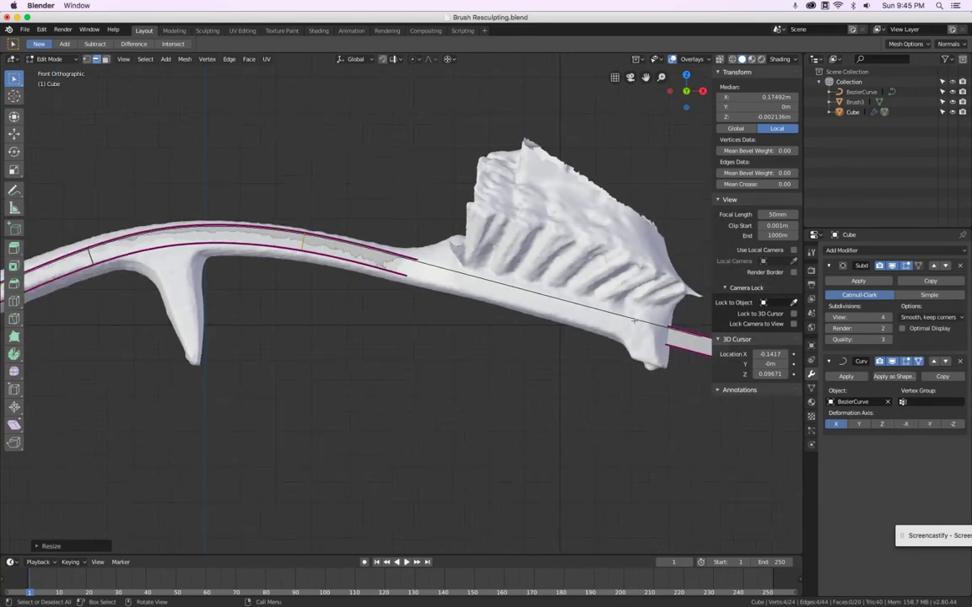
Select the cube's open end loop beyond the brush head and widen it along Y
mouse_move(627, 319)
middle_mouse_down()
mouse_move(455, 278)
mouse_move(408, 284)
mouse_move(485, 329)
middle_mouse_up()
key("g")
key("x")
key("s")
key("y")
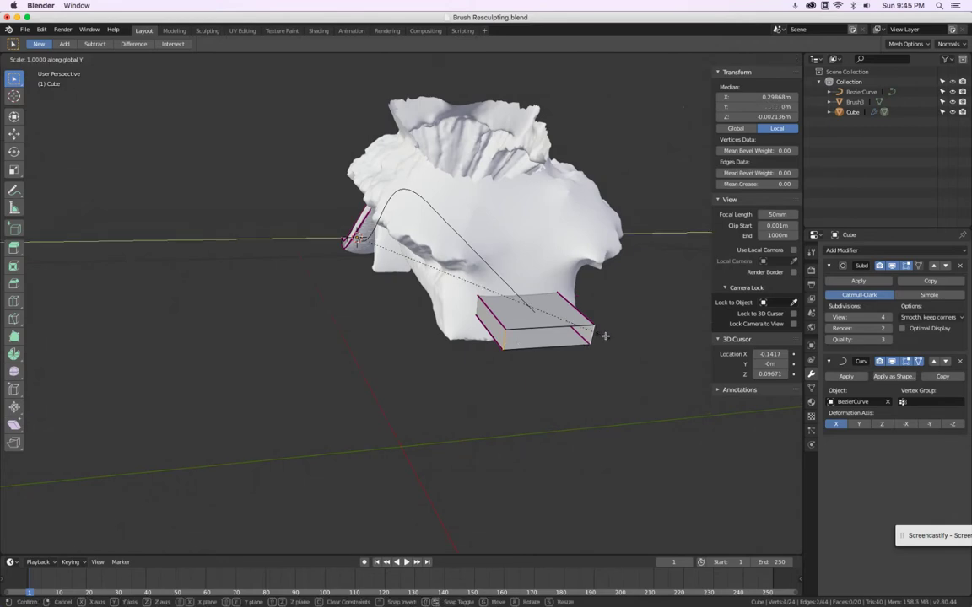
left_click(415, 377)
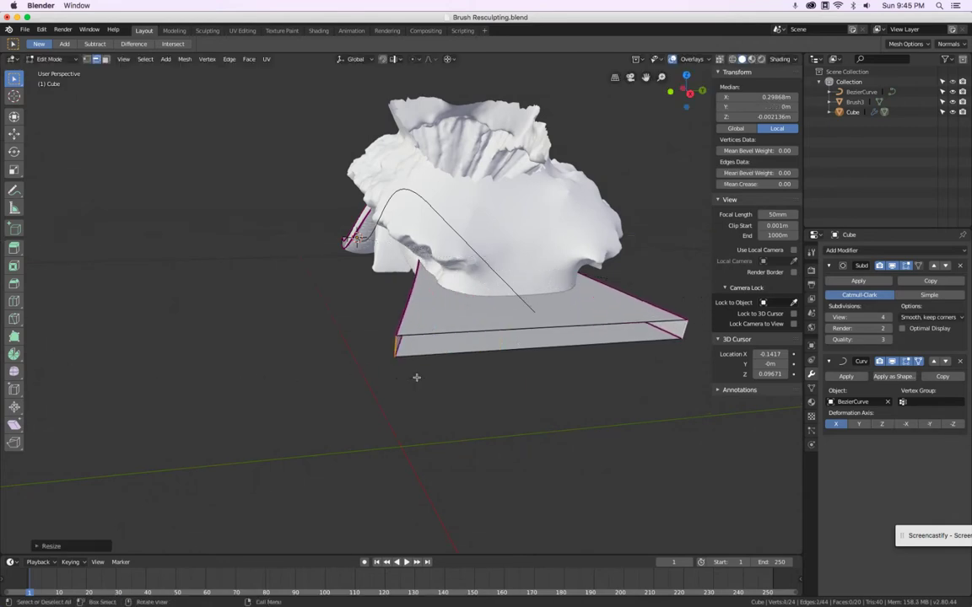
In wireframe shading, select the crosswise edge loop beneath the brush head and scale it along Y
mouse_move(416, 378)
middle_mouse_down()
mouse_move(462, 373)
mouse_move(535, 326)
mouse_move(493, 359)
mouse_move(503, 364)
middle_mouse_up()
key("z")
key("z")
left_click(347, 311)
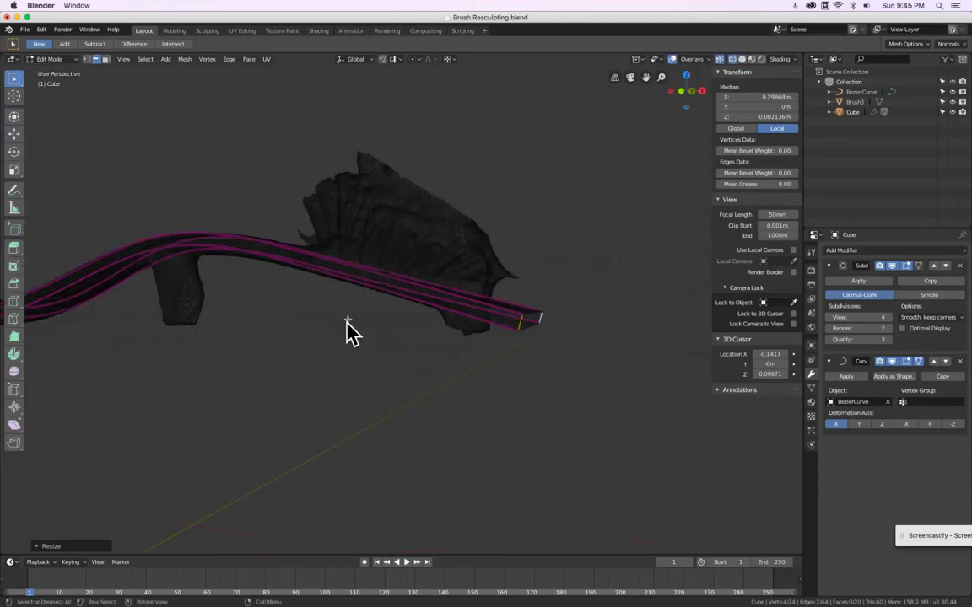
mouse_move(347, 311)
middle_mouse_down()
mouse_move(361, 351)
mouse_move(344, 261)
middle_mouse_up()
scroll(343, 262, "up", 3)
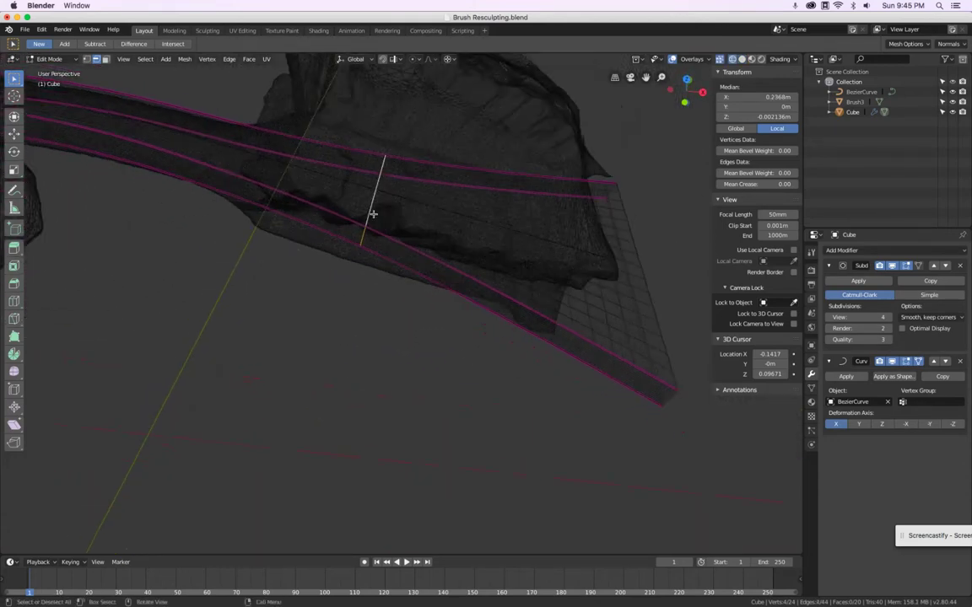
middle_click_drag(373, 215, 323, 202)
key("s")
key("y")
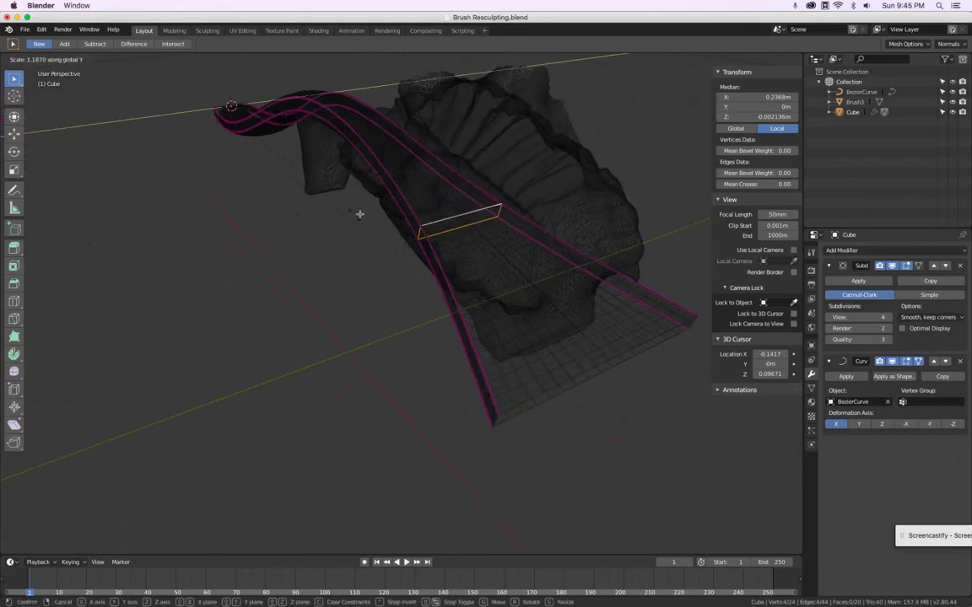
left_click(448, 261)
Return to Solid shading and compare the cube with the scanned brush head in Object Mode, from above and below
key("z")
left_click(521, 271)
mouse_move(521, 271)
middle_mouse_down()
mouse_move(486, 245)
mouse_move(487, 210)
mouse_move(481, 228)
mouse_move(512, 224)
mouse_move(489, 234)
middle_mouse_up()
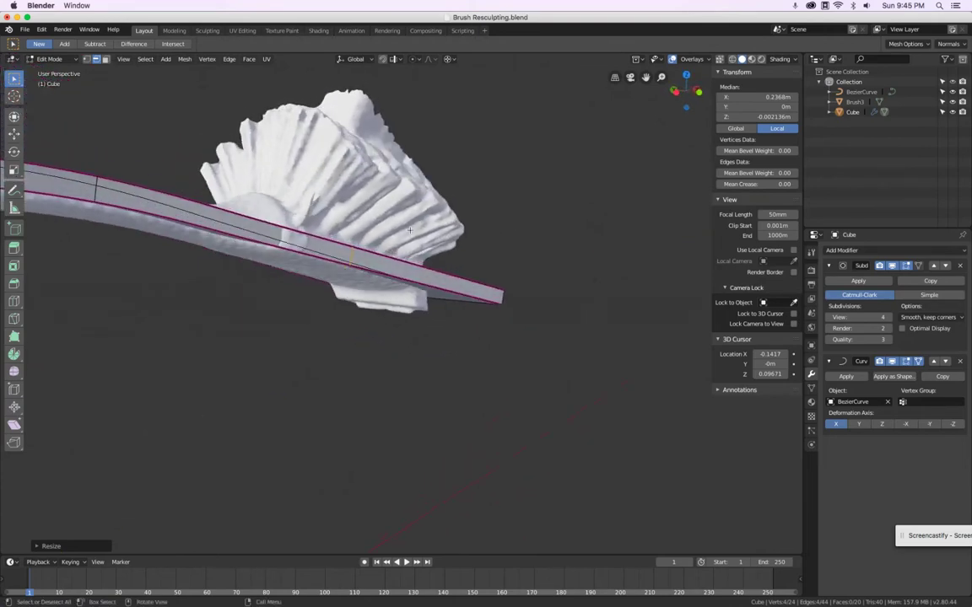
key("Tab")
middle_click_drag(331, 252, 334, 267)
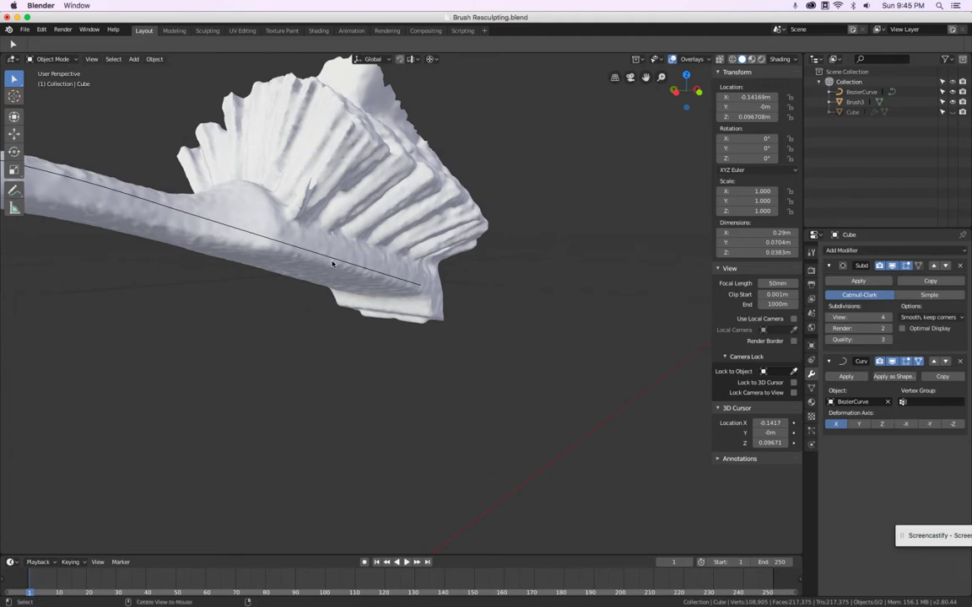
key("alt+h")
scroll(326, 261, "down", 2)
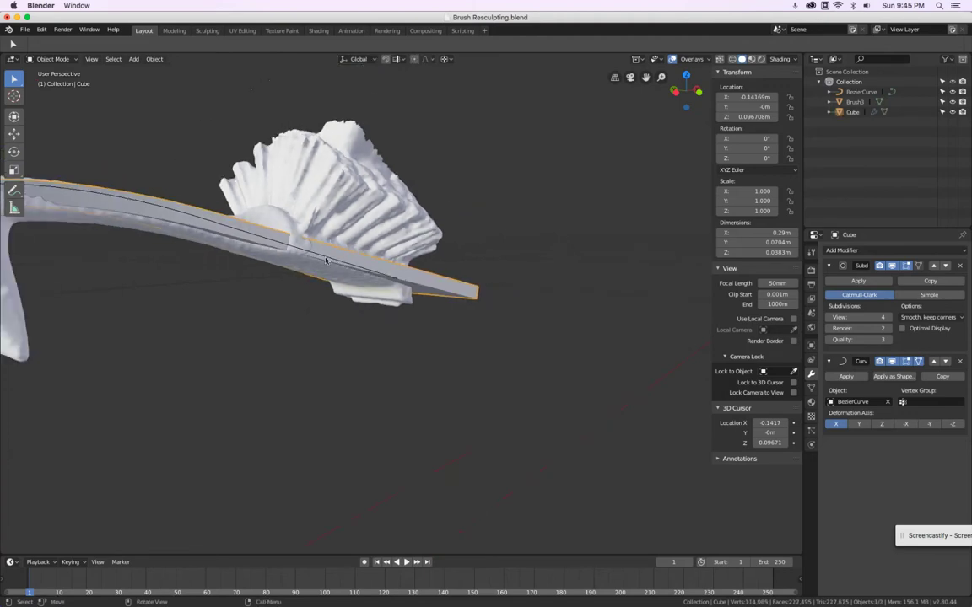
key("KP_7")
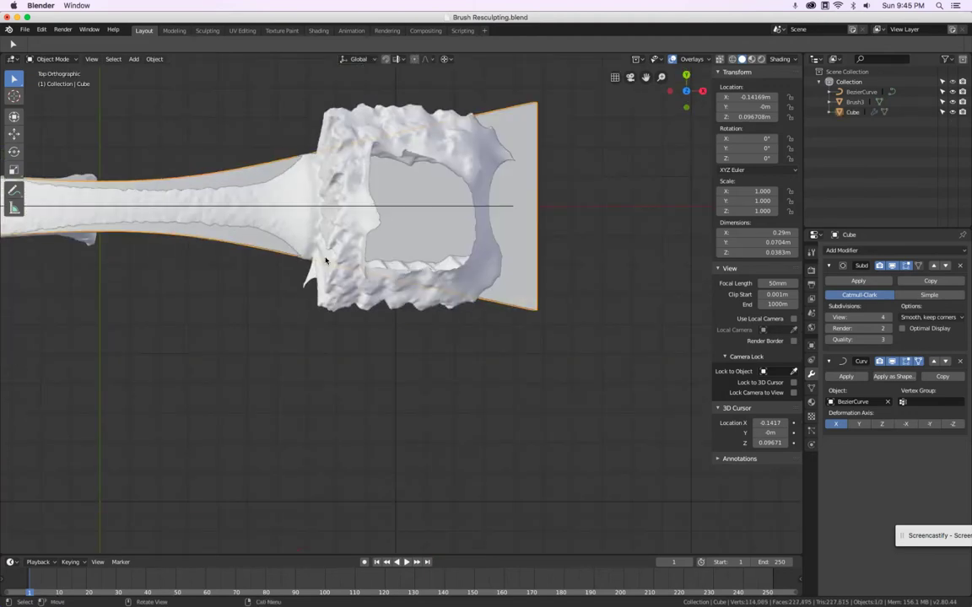
key("KP_1")
key("ctrl+KP_7")
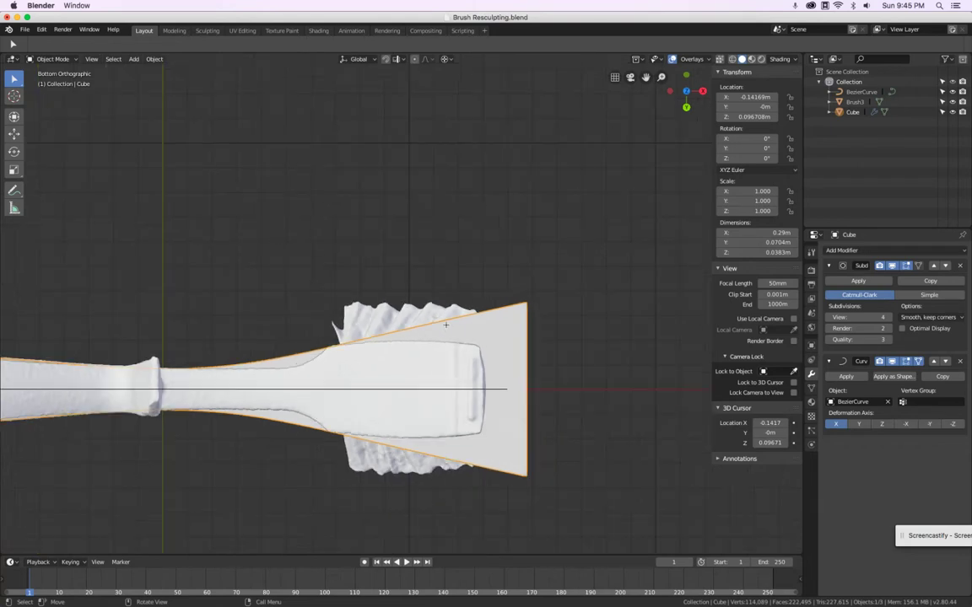
In Edit Mode, edge-slide the selected crosswise loop towards the handle to where the brush head begins to widen
key("Tab")
scroll(325, 345, "up", 2)
scroll(323, 346, "down", 3)
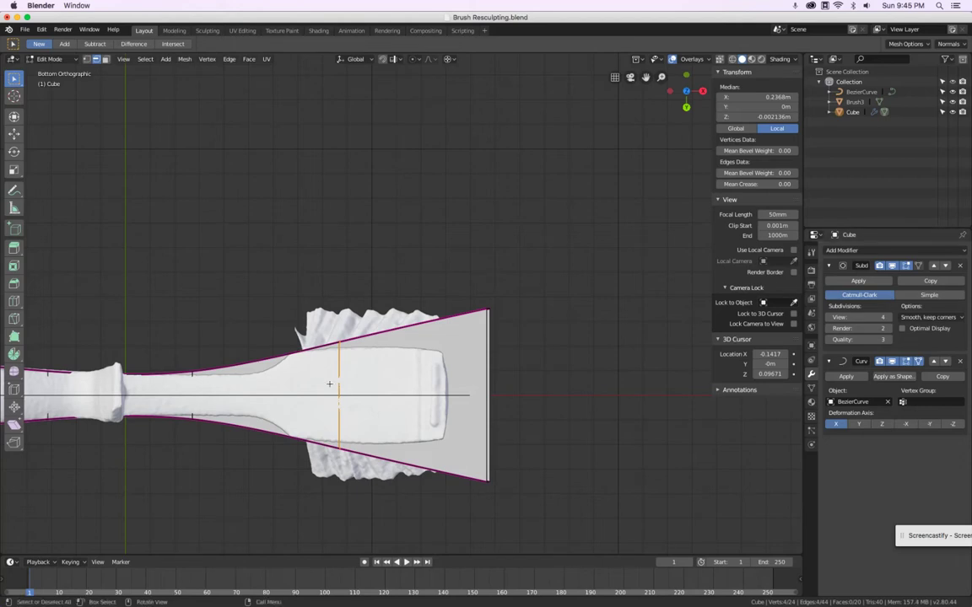
scroll(324, 377, "up", 1)
scroll(324, 377, "down", 1)
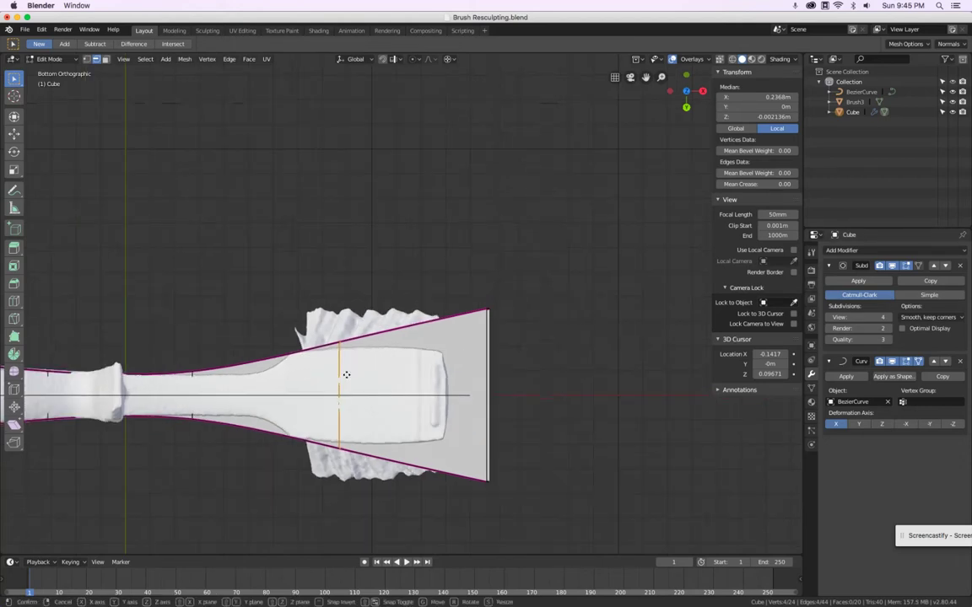
key("g")
key("g")
left_click(261, 378)
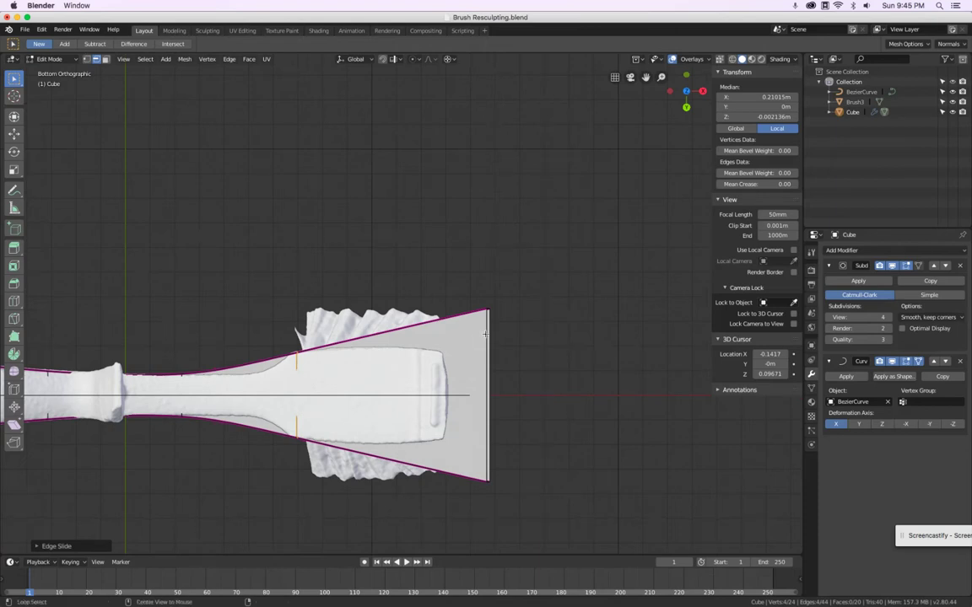
Narrow the open end loop along Y to the brush head's width and move it along X to the scan's end
left_click(487, 334, "alt")
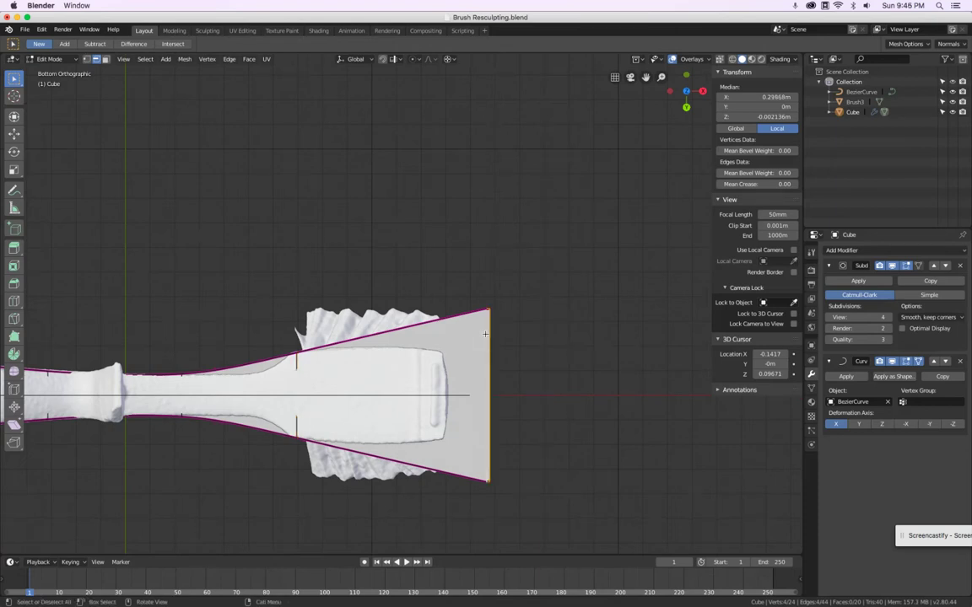
key("s")
key("y")
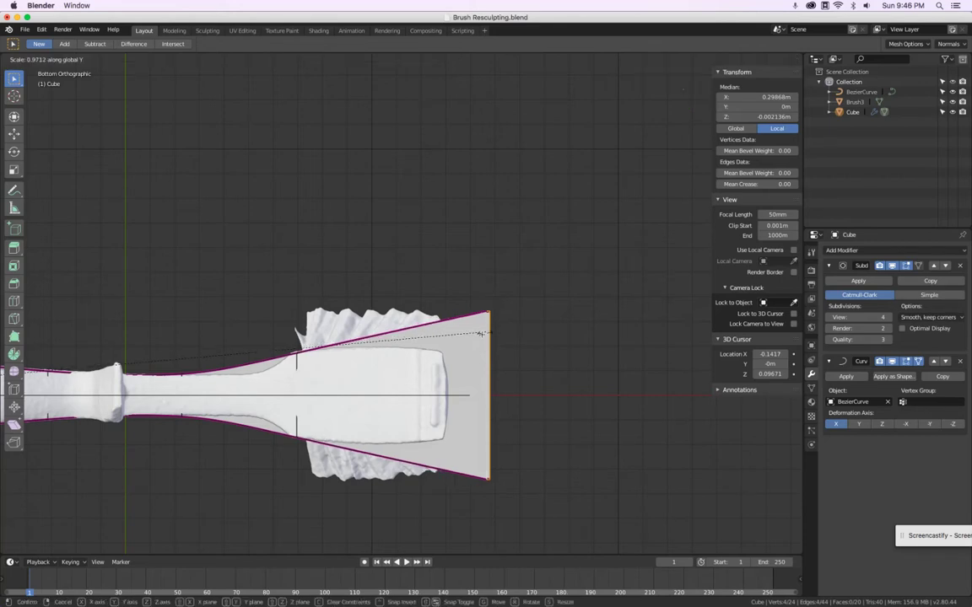
left_click(147, 364)
key("g")
key("x")
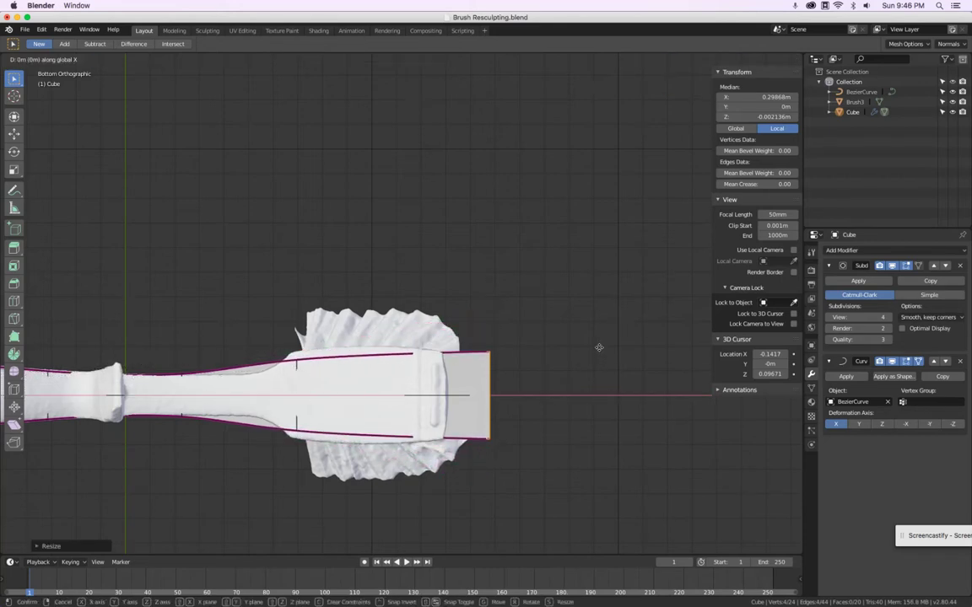
left_click(556, 348)
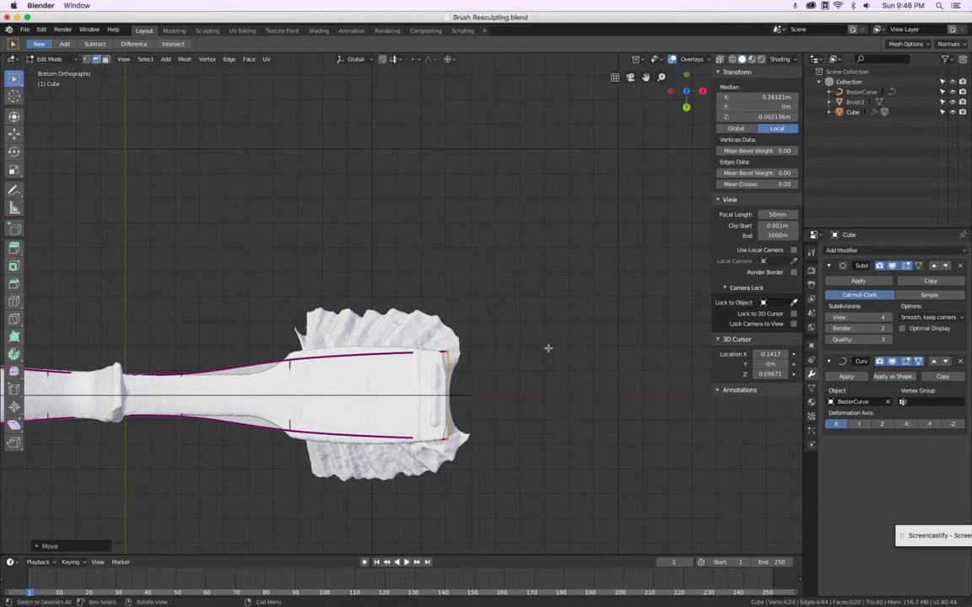
Collapse the Subdivision and Curve modifiers and turn off the Curve modifier's viewport display
scroll(294, 368, "up", 2)
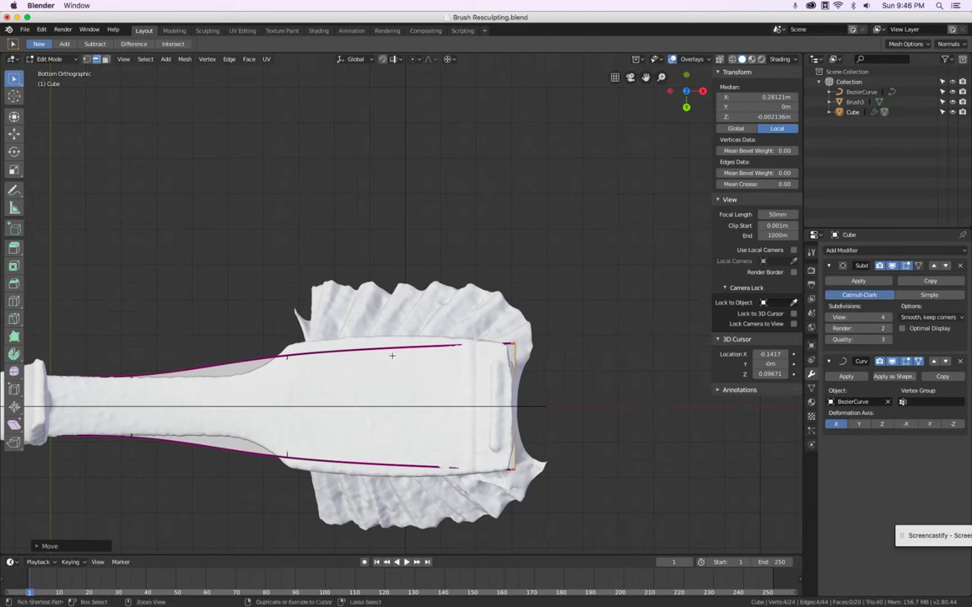
key("ctrl+r")
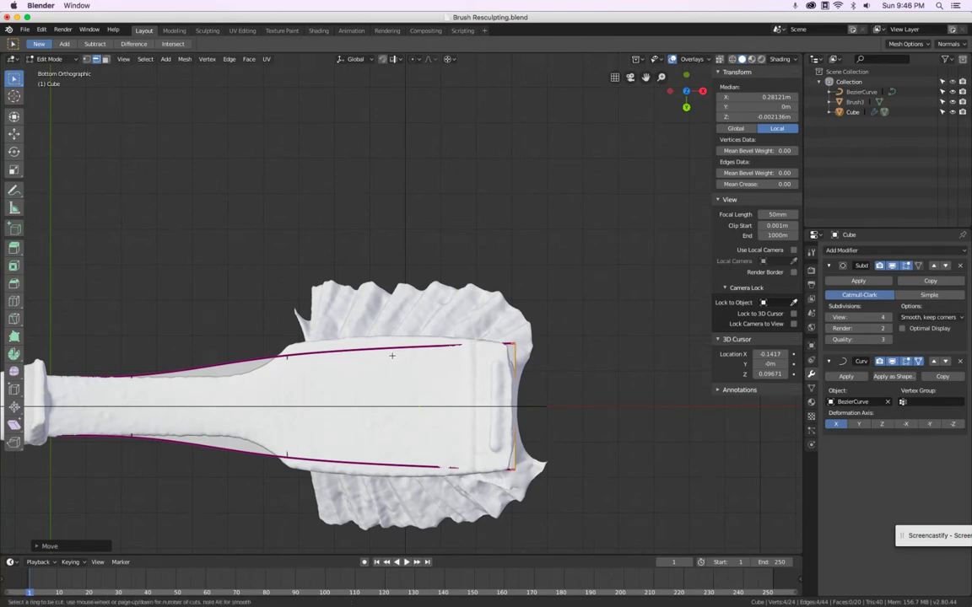
left_click(828, 266)
left_click(830, 284)
left_click(893, 284)
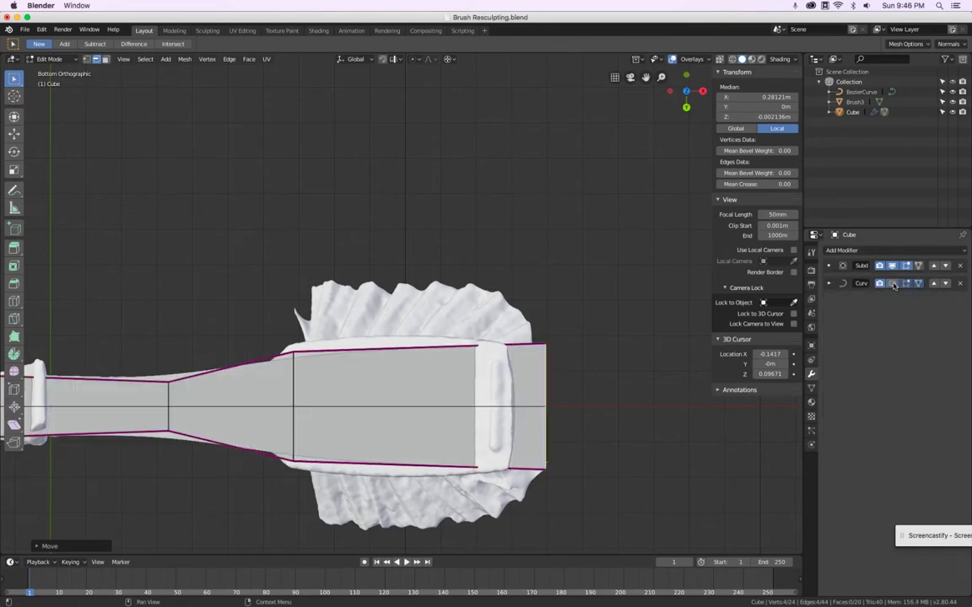
left_click(892, 283)
left_click(893, 284)
left_click(893, 284)
left_click(893, 284)
left_click(906, 267)
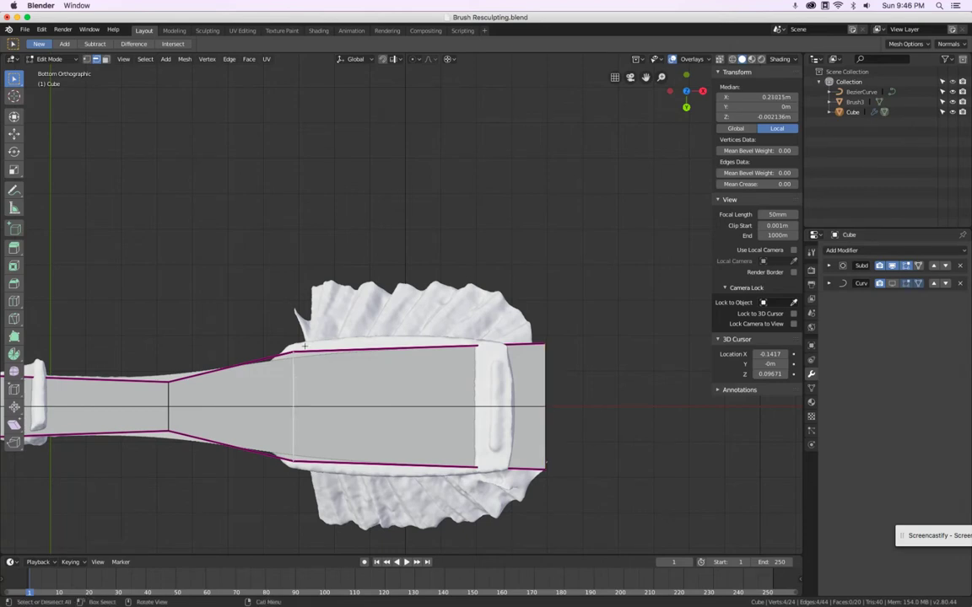
Widen the crosswise edge loop at the start of the brush head along Y to the scanned outline
scroll(304, 346, "up", 1)
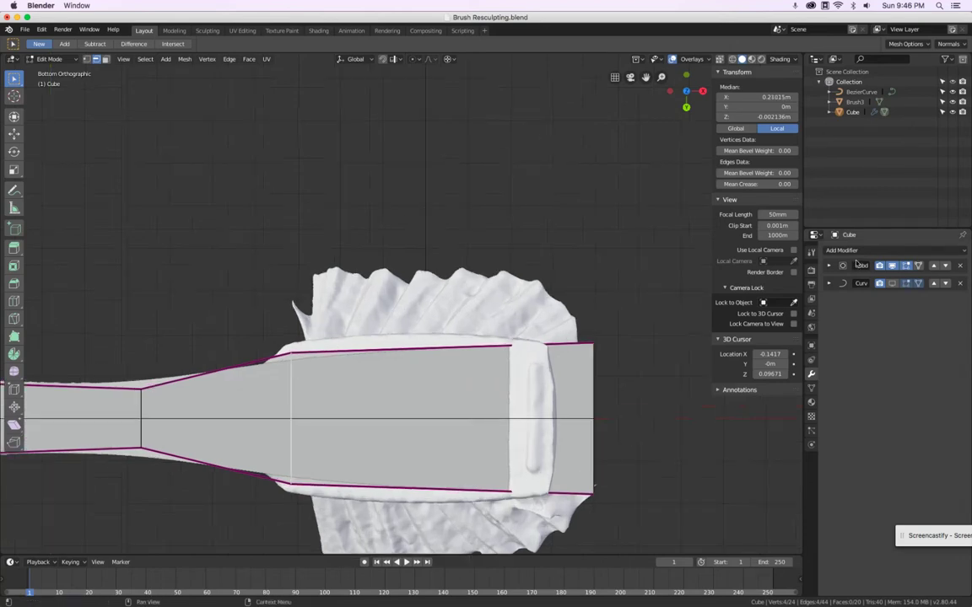
left_click(920, 266)
left_click(920, 266)
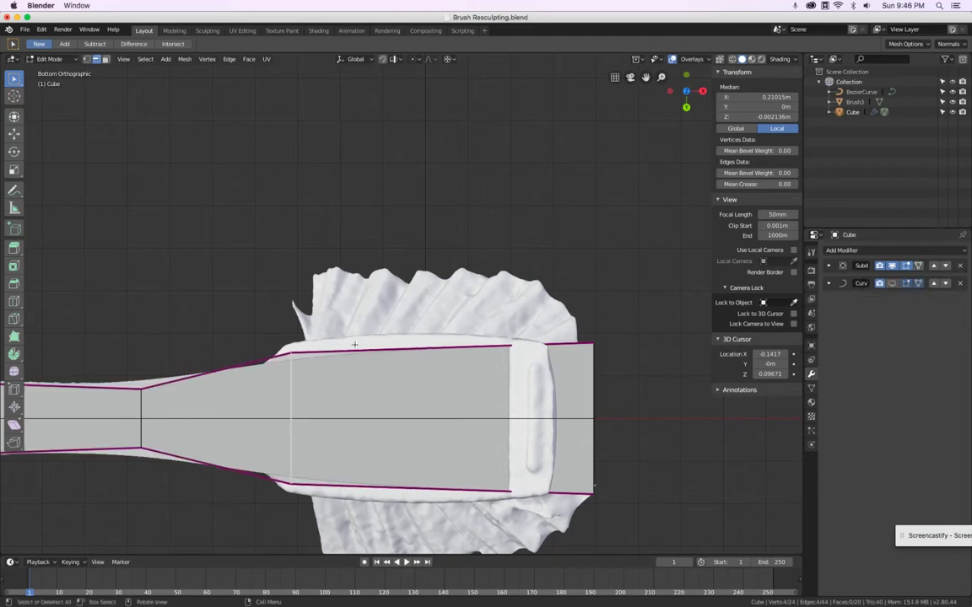
key("s")
key("y")
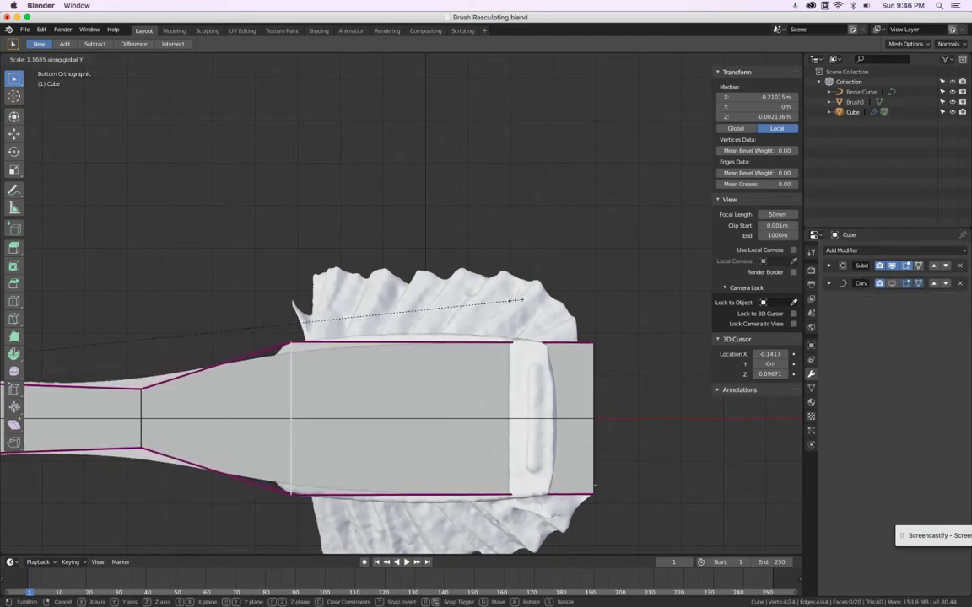
left_click(529, 287)
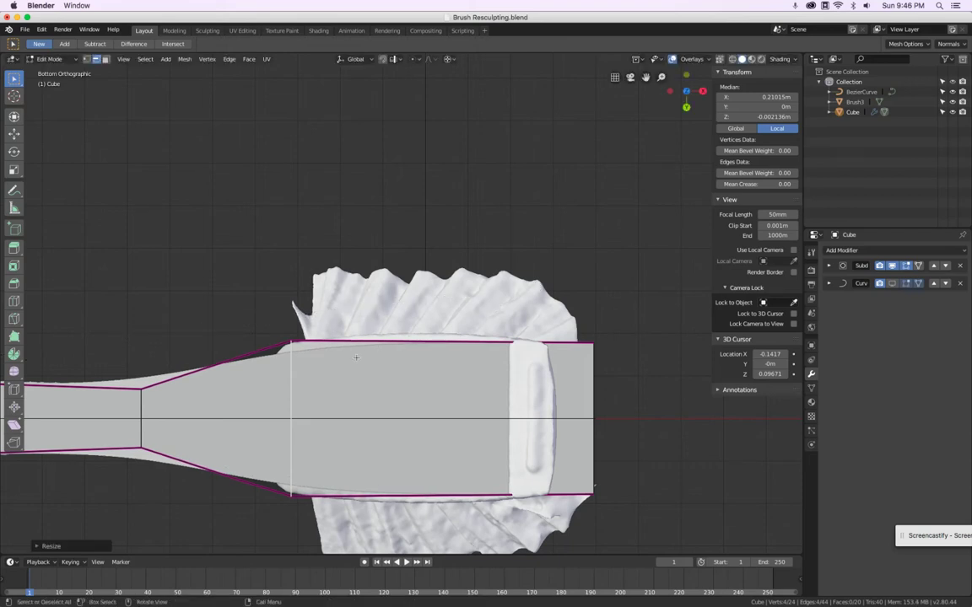
Add a crosswise loop cut at the start of the brush head and move it along X just inside the existing loop there
key("ctrl+r")
left_click(397, 348)
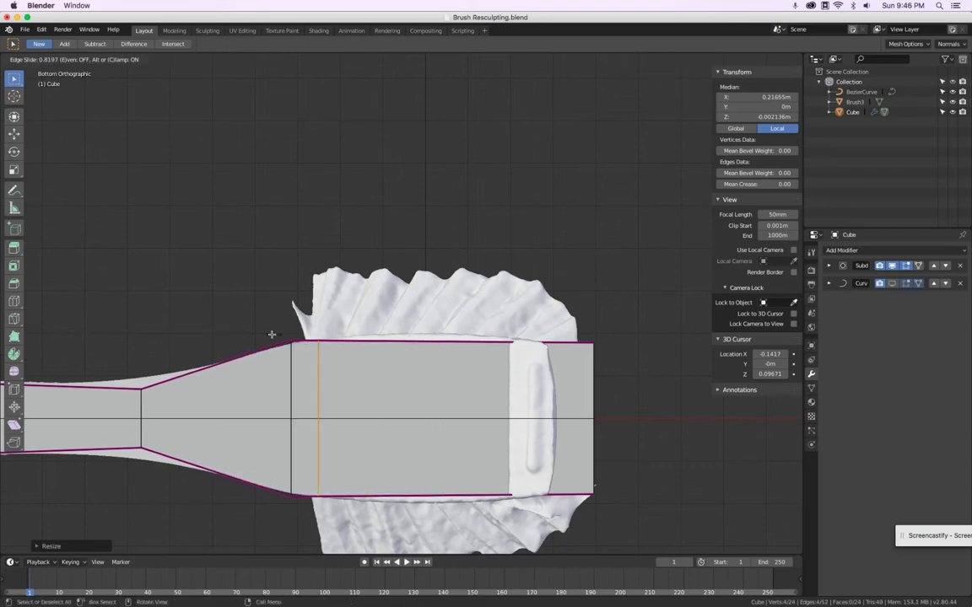
left_click(218, 328)
key("g")
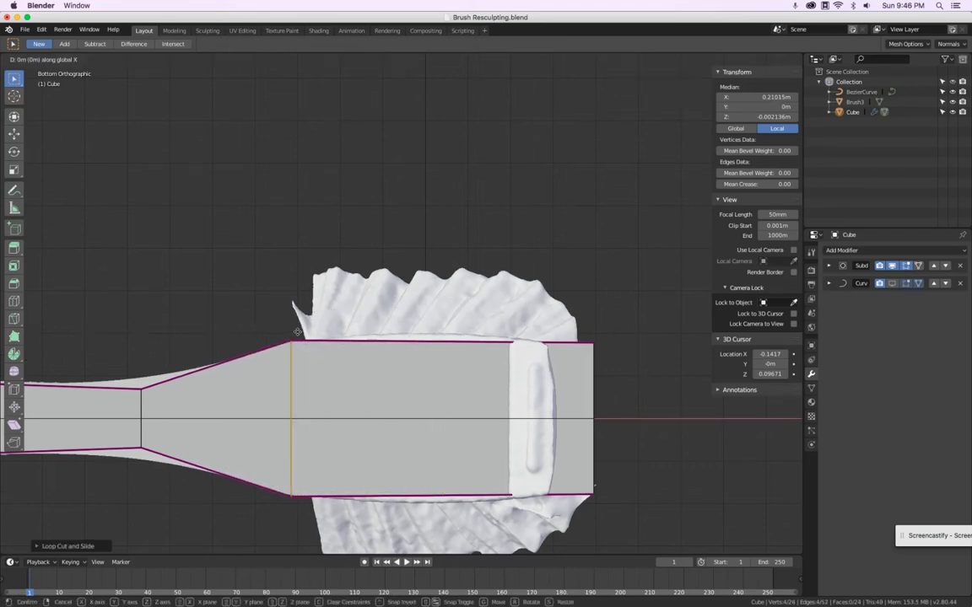
left_click(306, 333)
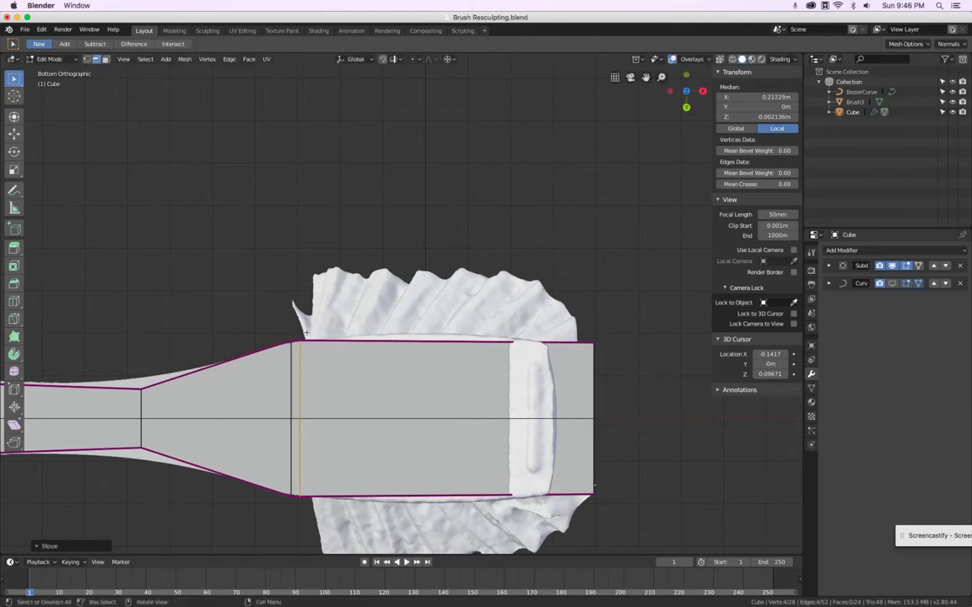
Add a crosswise loop cut mid-way along the brush head, slide it slightly towards the handle, and widen it along Y past the scanned outline
key("ctrl+r")
left_click(422, 357)
right_click(420, 355)
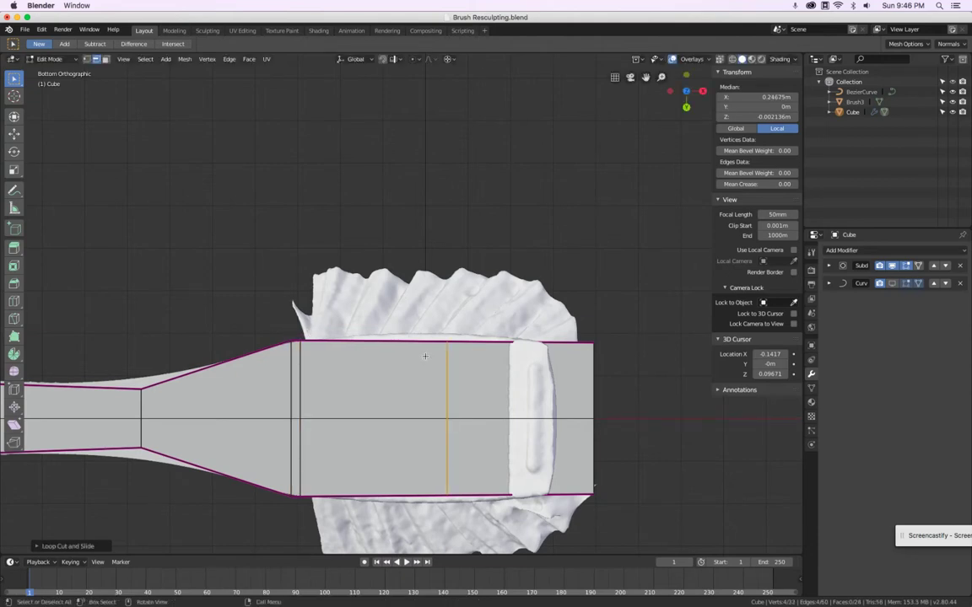
key("g")
key("g")
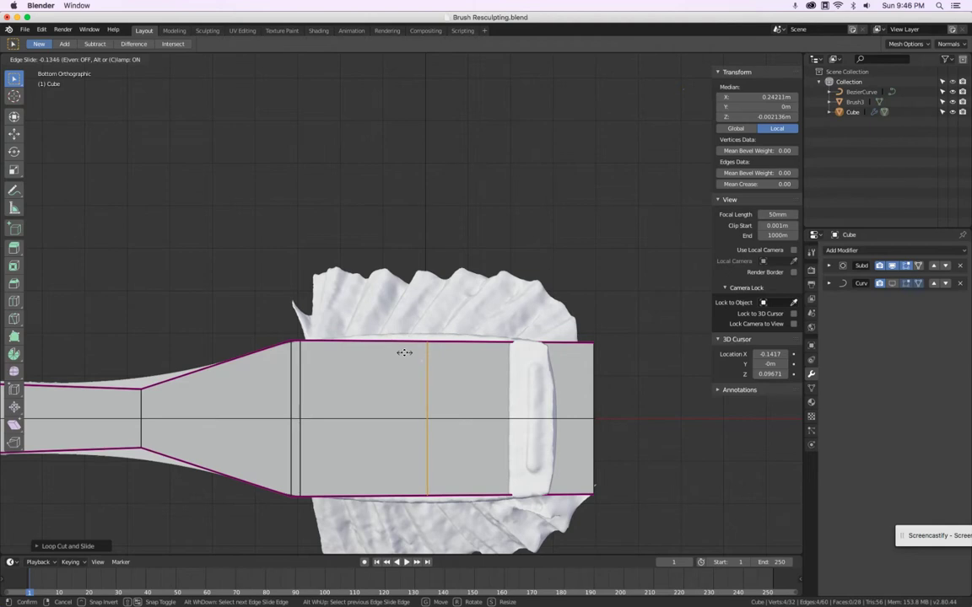
left_click(404, 353)
key("s")
key("y")
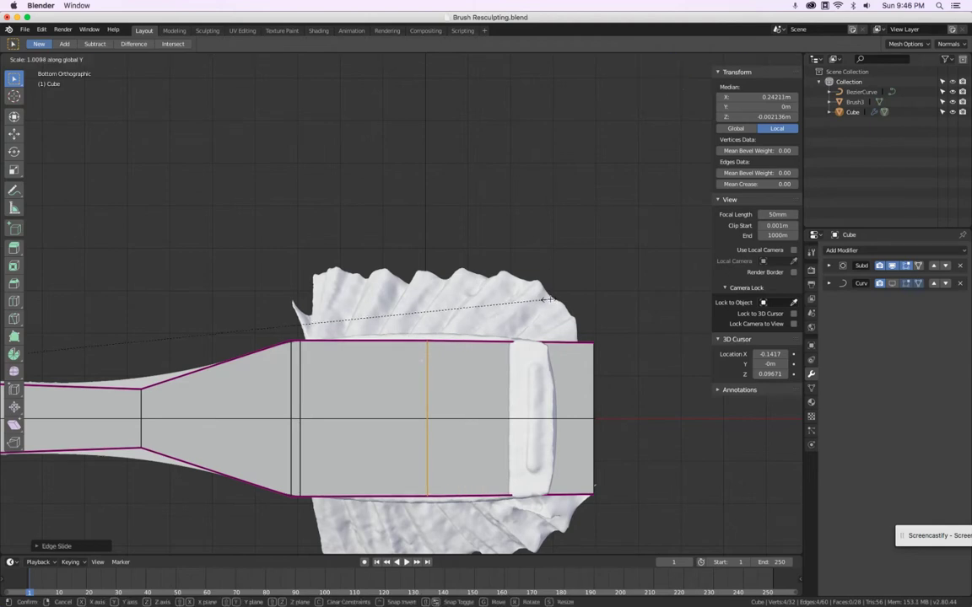
left_click(689, 283)
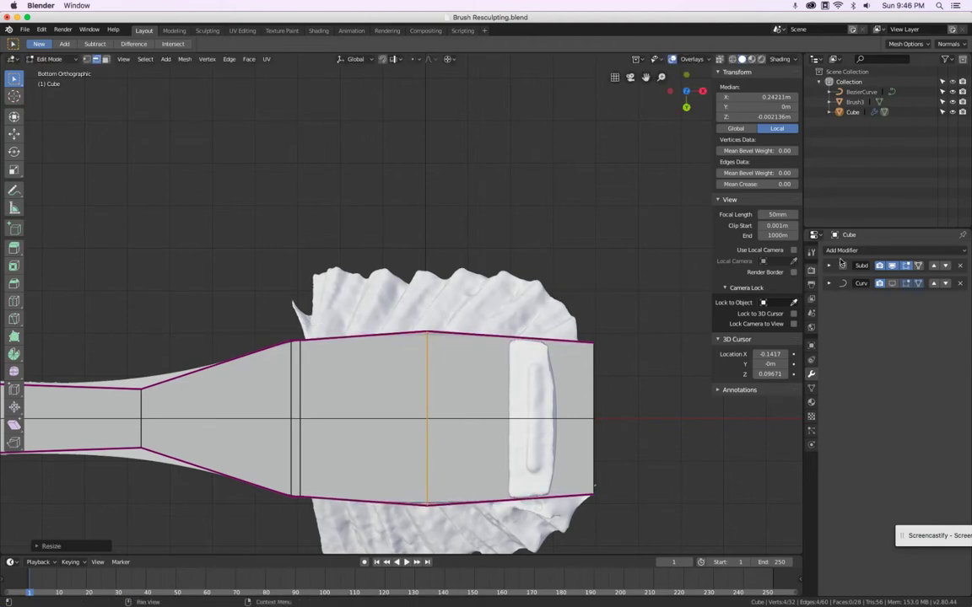
Turn on the Curve modifier's viewport display, edge-slide the mid-head loop towards the open end, and widen it slightly along Y
left_click(908, 283)
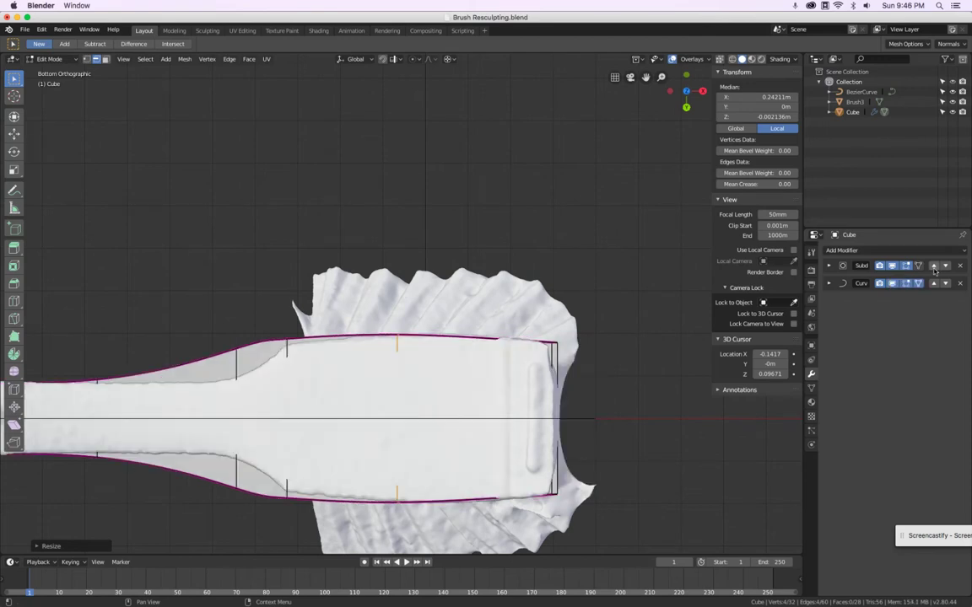
scroll(538, 322, "up", 3)
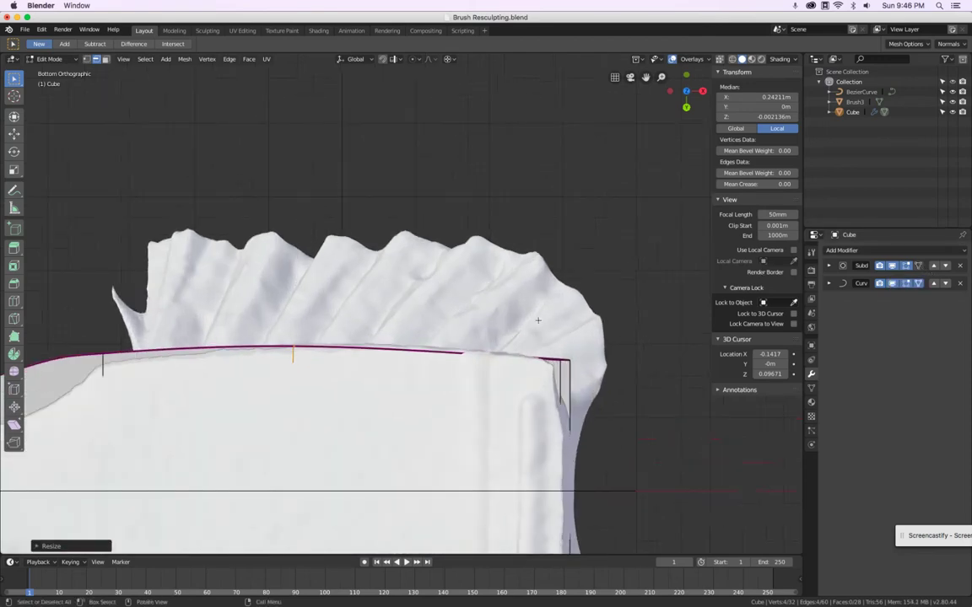
scroll(538, 322, "down", 1)
scroll(352, 366, "down", 1)
key("g")
key("g")
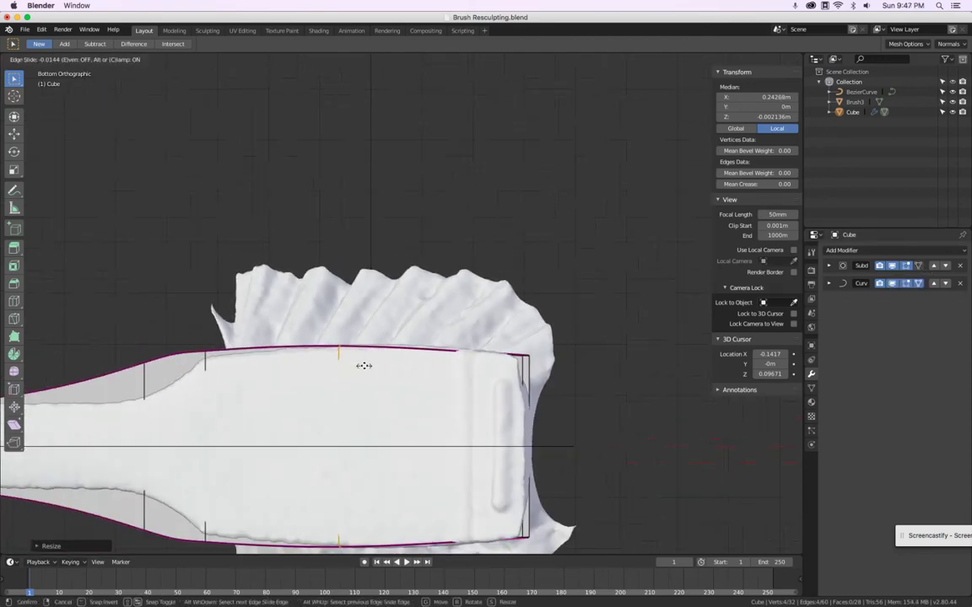
left_click(388, 369)
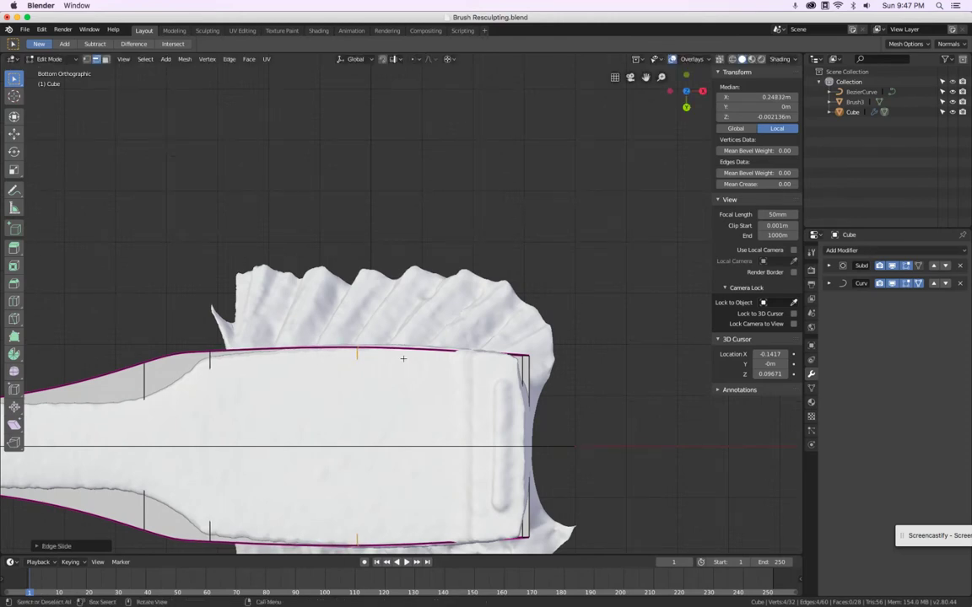
key("s")
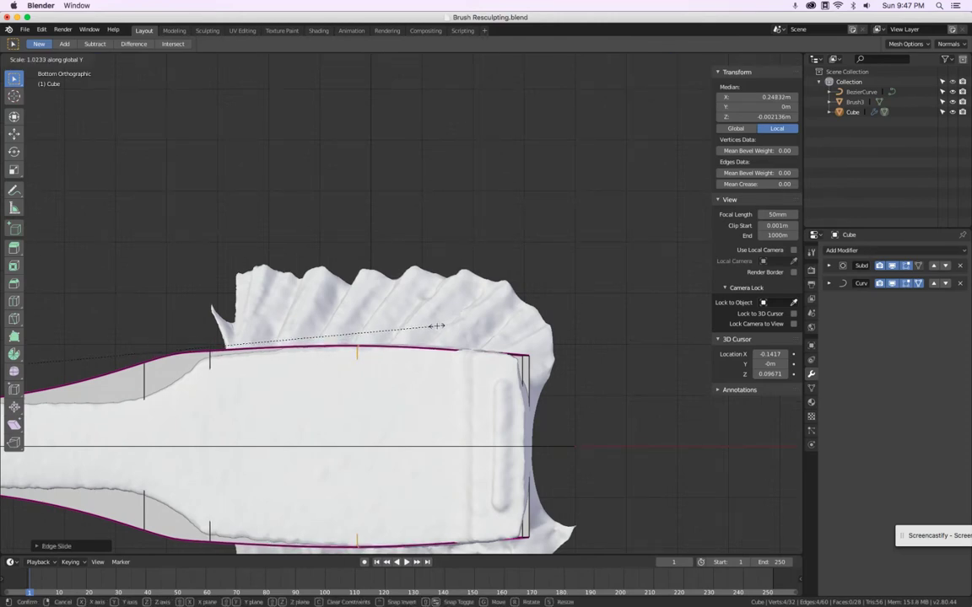
left_click(549, 365)
Select the open end loop of the brush head and scale it to the scan's end outline
left_click(532, 369, "alt")
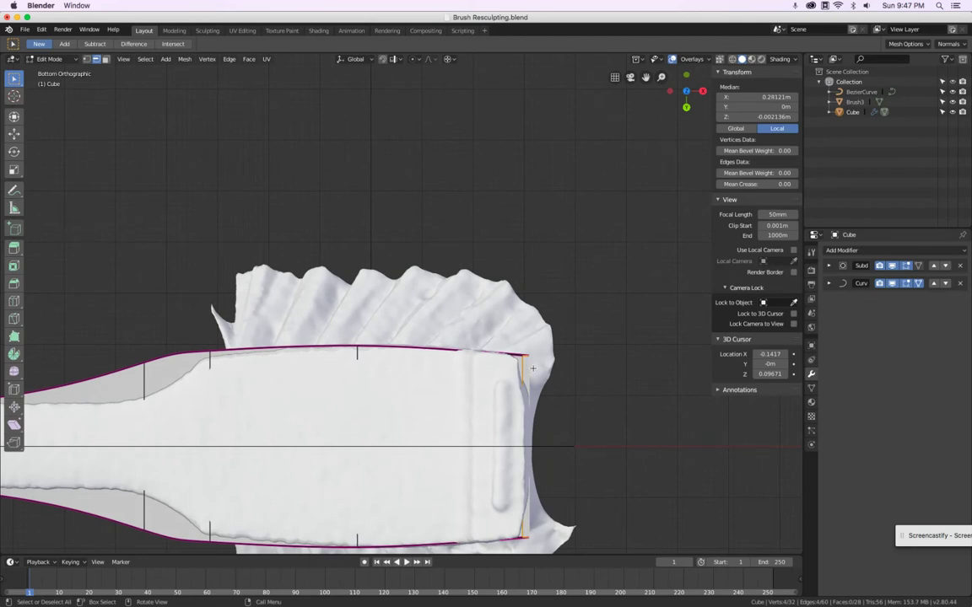
key("s")
left_click(542, 365)
Move the two close loops at the start of the brush head along X about 0.011 m towards the open end
scroll(481, 339, "down", 2)
middle_click_drag(234, 317, 365, 332, "shift")
scroll(371, 334, "up", 3)
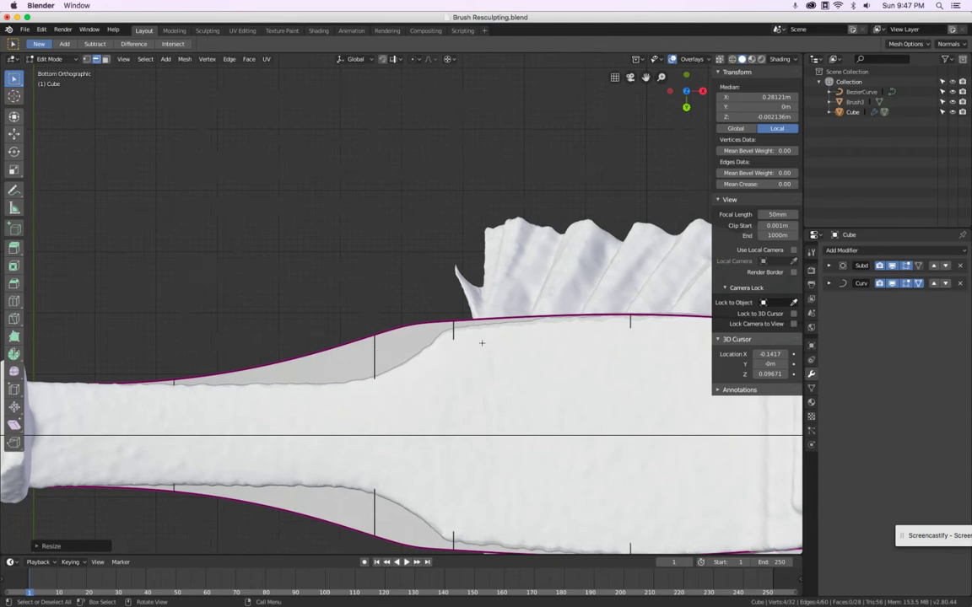
left_click(375, 353, "alt")
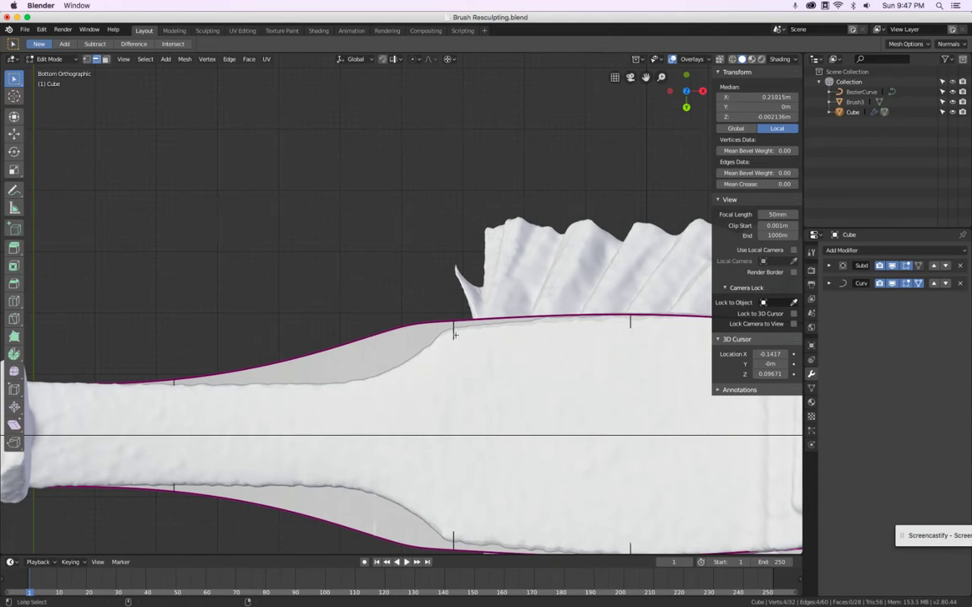
key("g")
key("x")
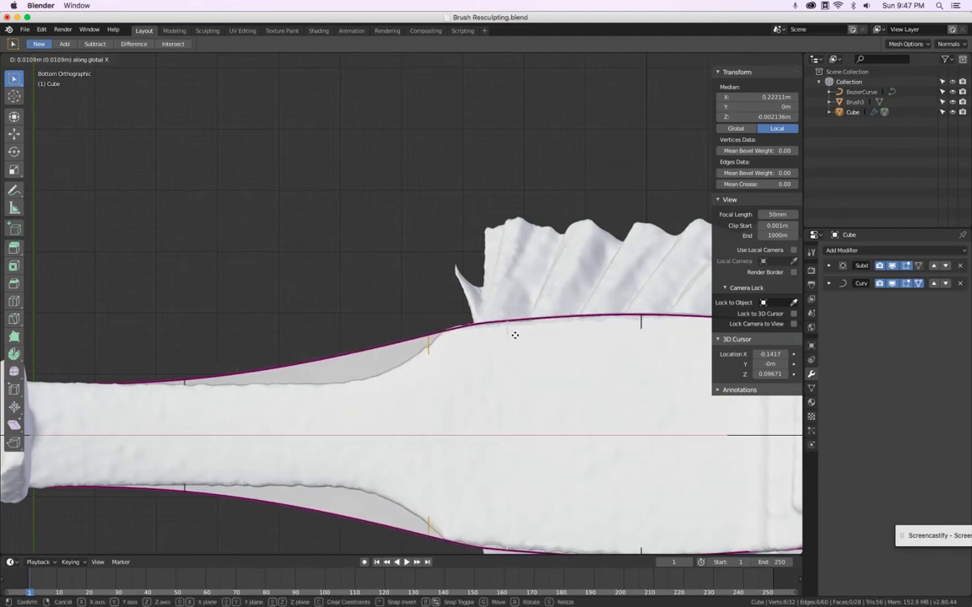
left_click(516, 335)
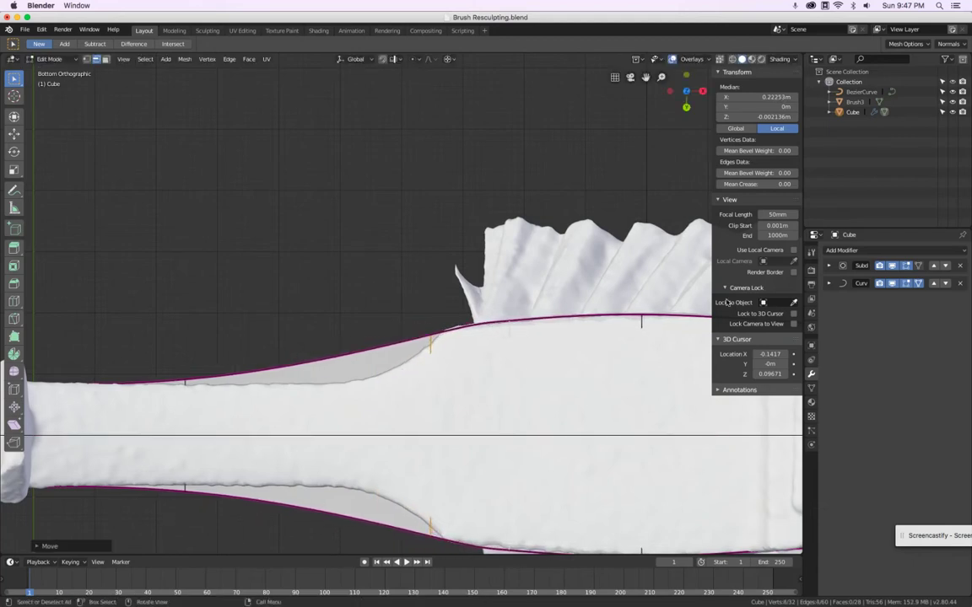
Turn off the Curve modifier's viewport display and move the two close loops back along X to the scan's shoulder
left_click(893, 284)
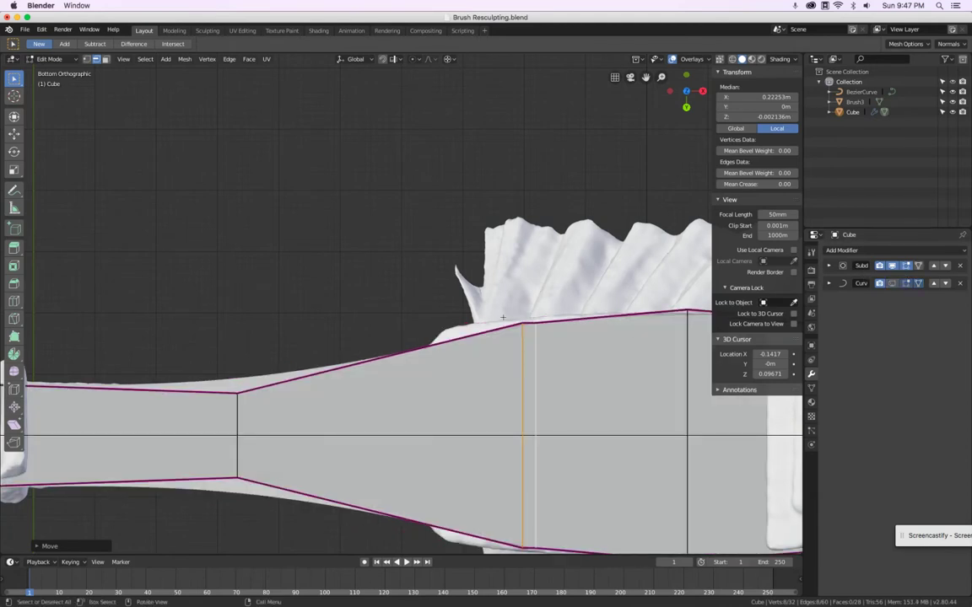
key("g")
key("x")
left_click(431, 323)
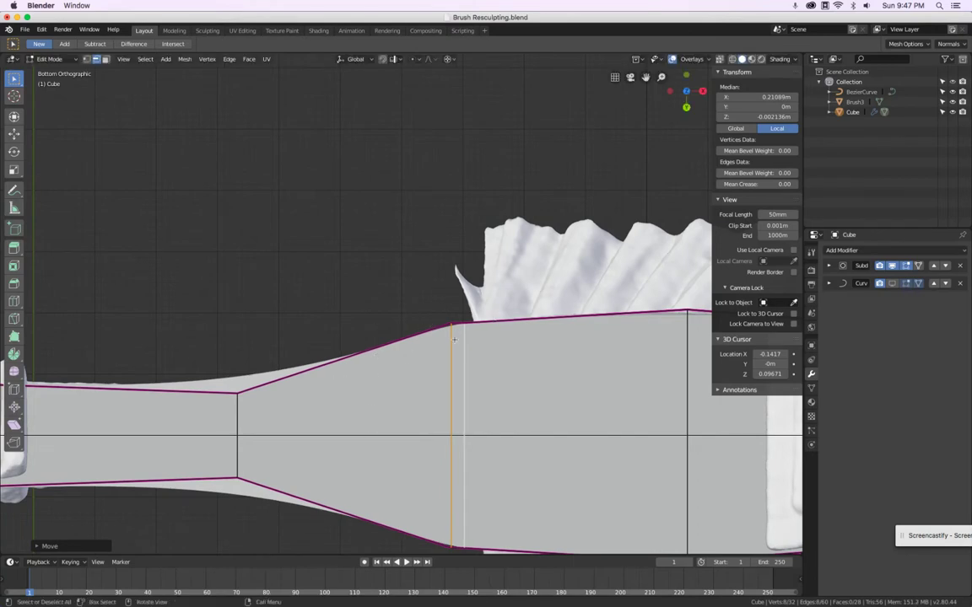
left_click(893, 285)
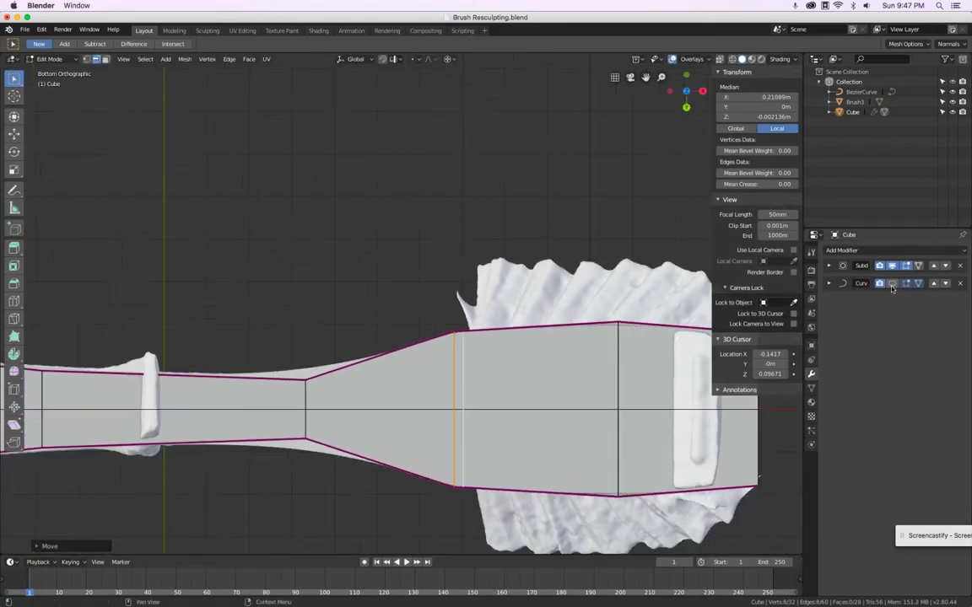
Add a loop cut in the tapered section, slide it towards the head, and narrow it along Y to about half, matching the neck
key("ctrl+r")
left_click(358, 364)
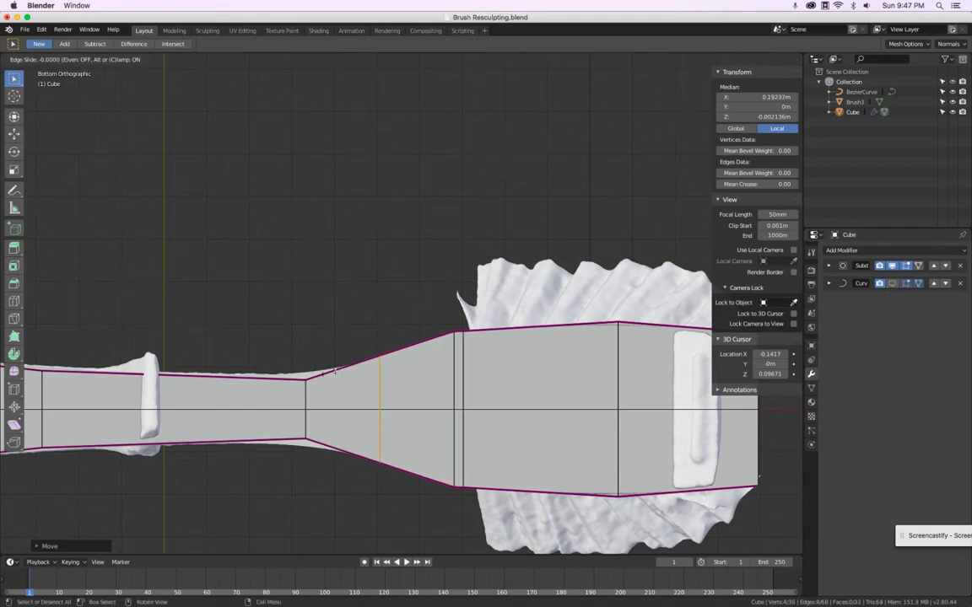
left_click(384, 351)
key("s")
key("y")
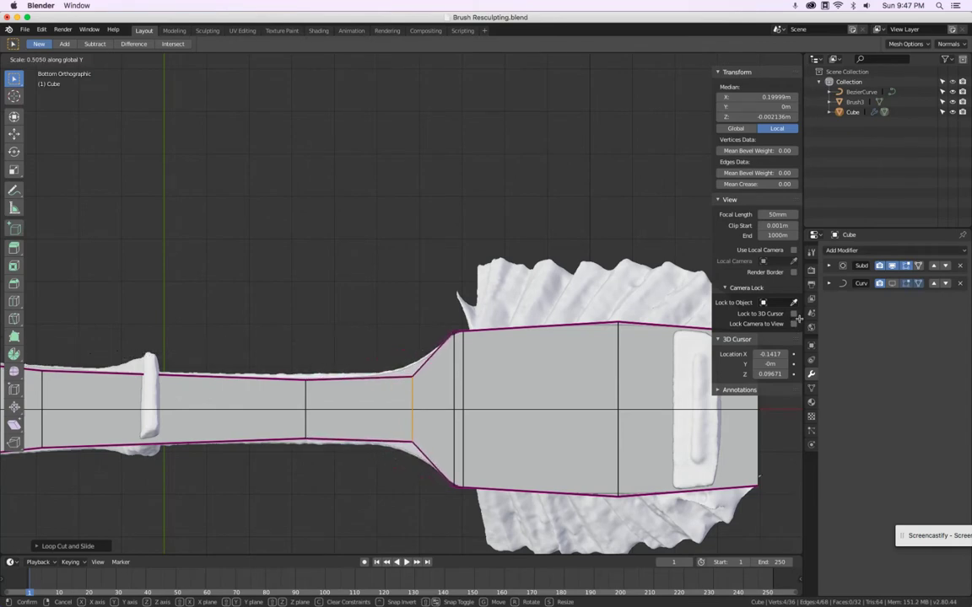
left_click(369, 408)
Widen the neighbouring crosswise loop on the handle along Y by a factor of about 1.1 to the scanned outline
scroll(371, 405, "up", 3)
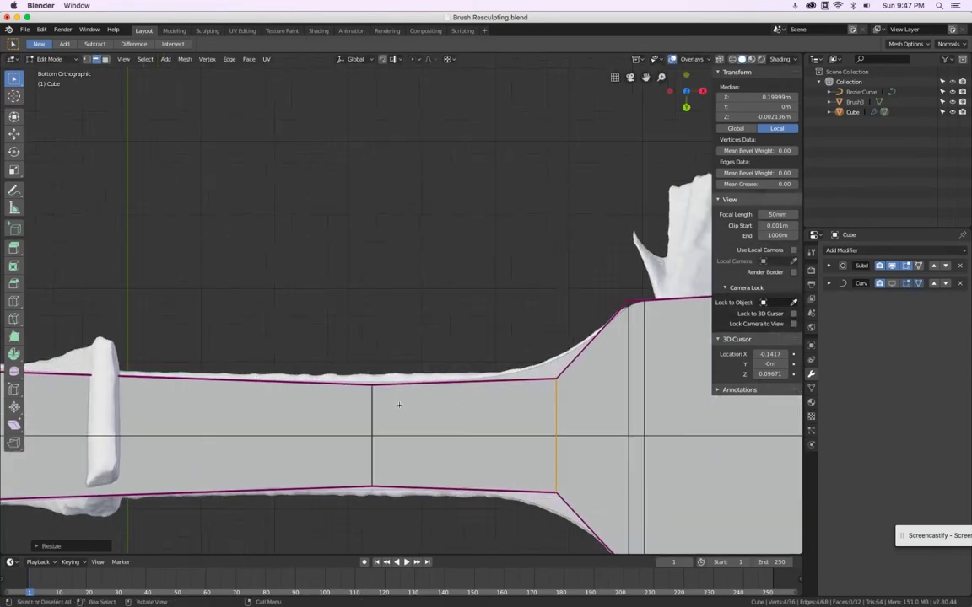
left_click(370, 409, "alt")
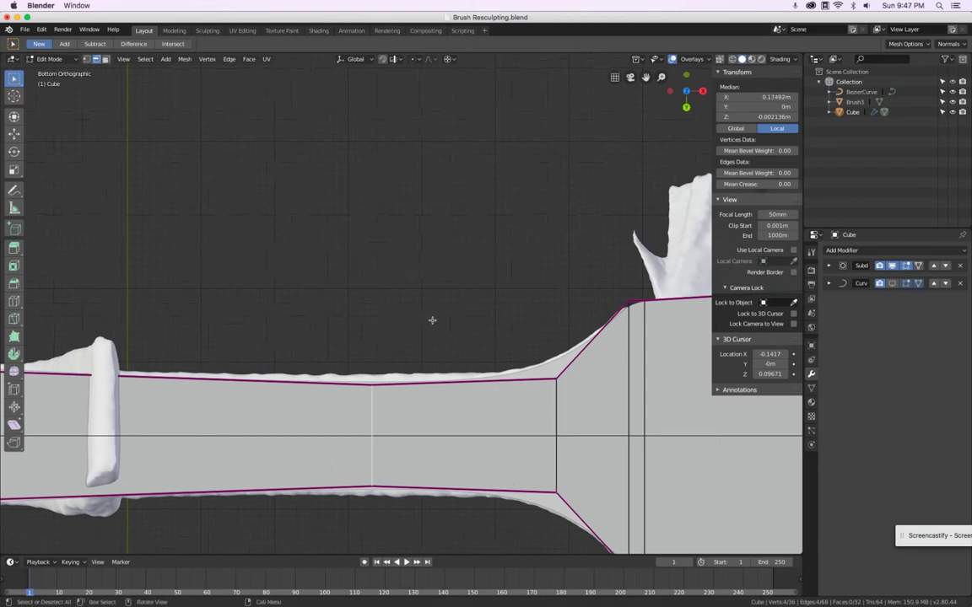
key("s")
key("y")
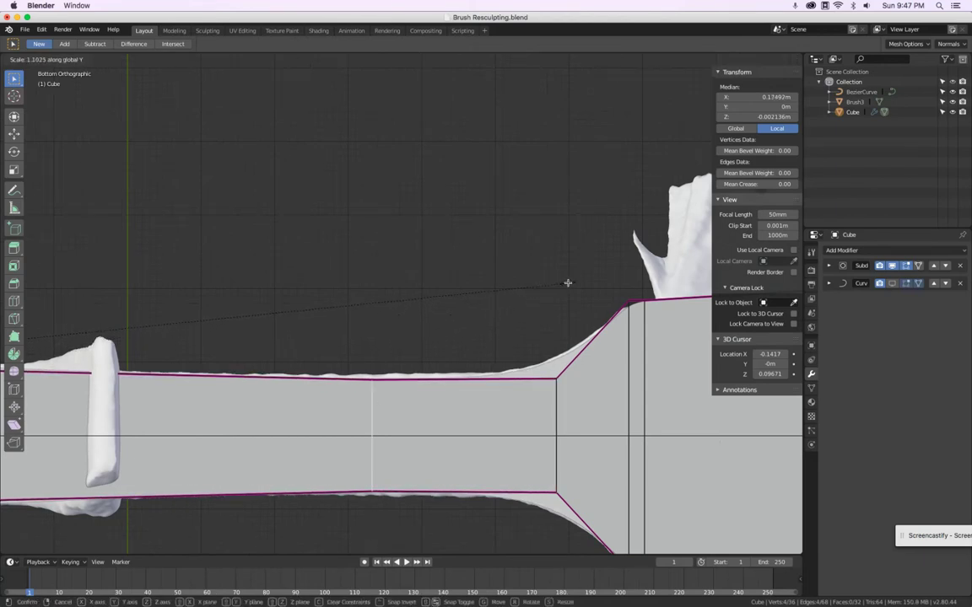
left_click(600, 276)
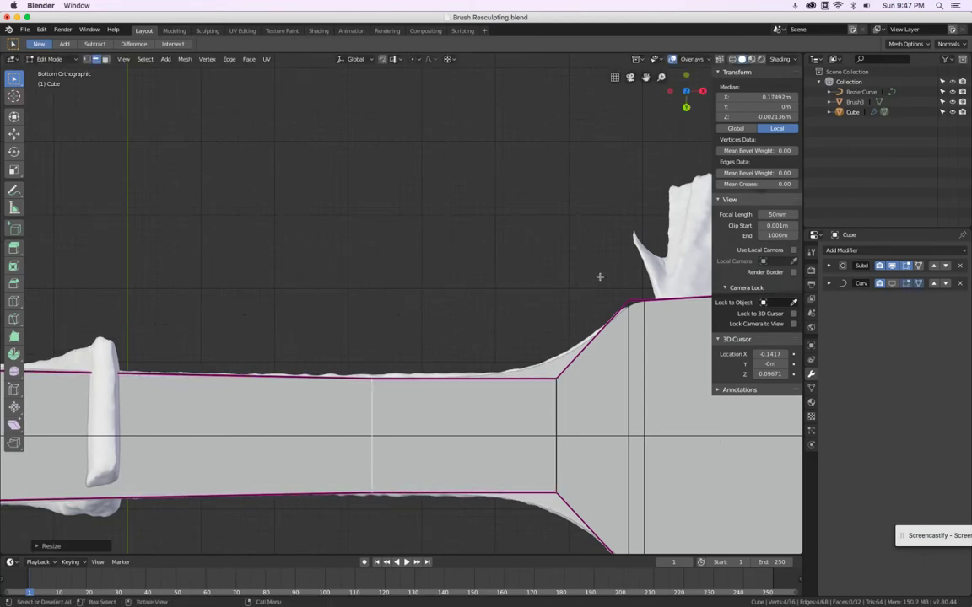
Edge-slide the head-side loop of the close pair so it sits a short distance inside the shoulder corner loop
scroll(582, 270, "up", 5)
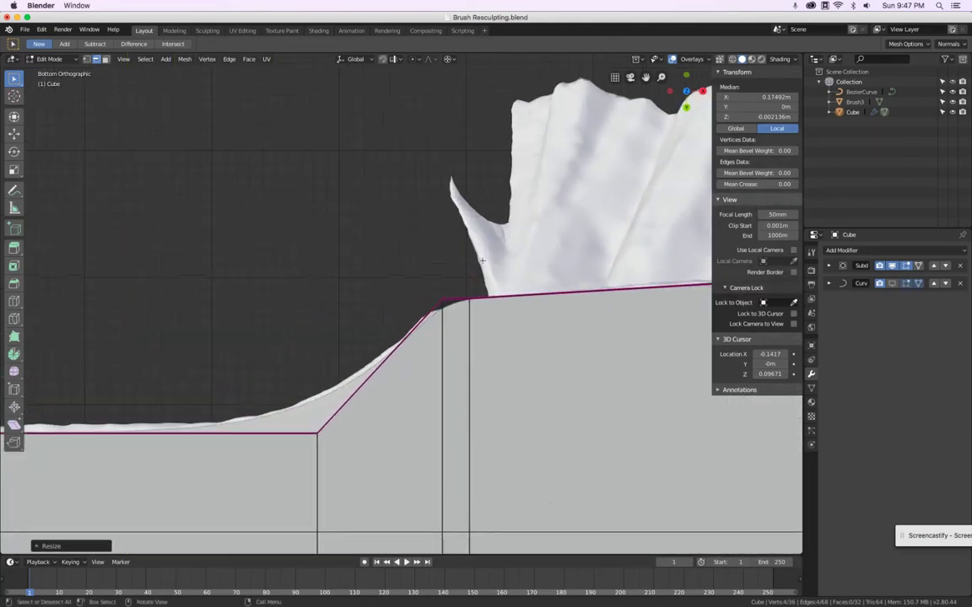
scroll(482, 261, "down", 4)
scroll(488, 275, "up", 8)
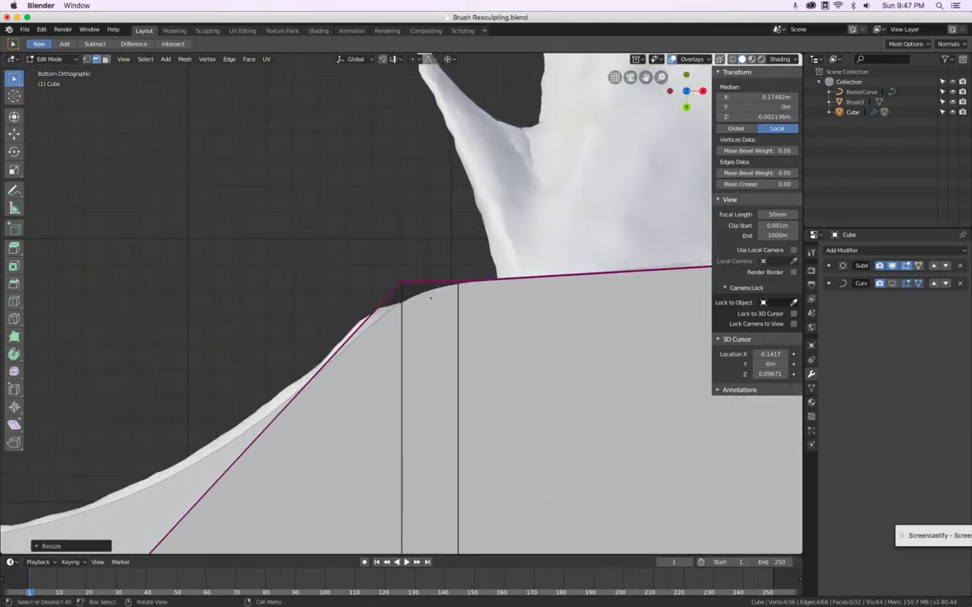
scroll(430, 298, "up", 1)
left_click(427, 276)
left_click(496, 276, "shift")
scroll(496, 276, "down", 11)
scroll(534, 288, "up", 1)
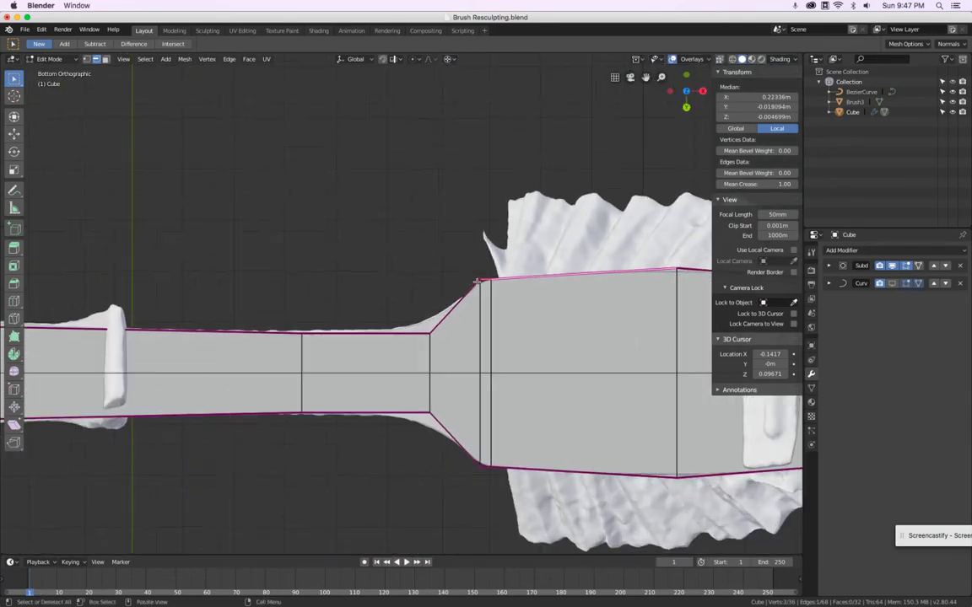
scroll(457, 285, "up", 5)
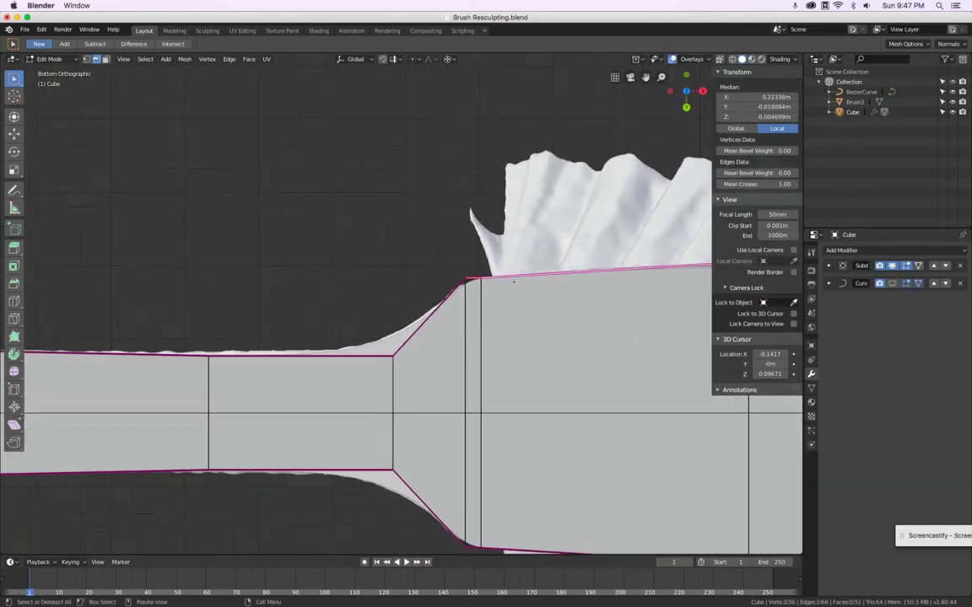
left_click(458, 289, "alt")
key("g")
key("g")
left_click(709, 244)
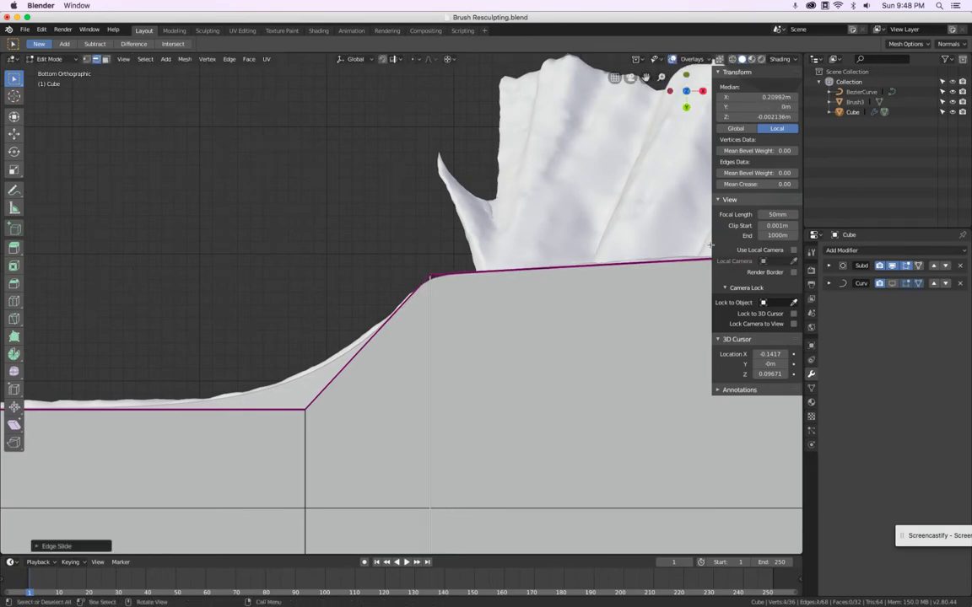
key("g")
key("g")
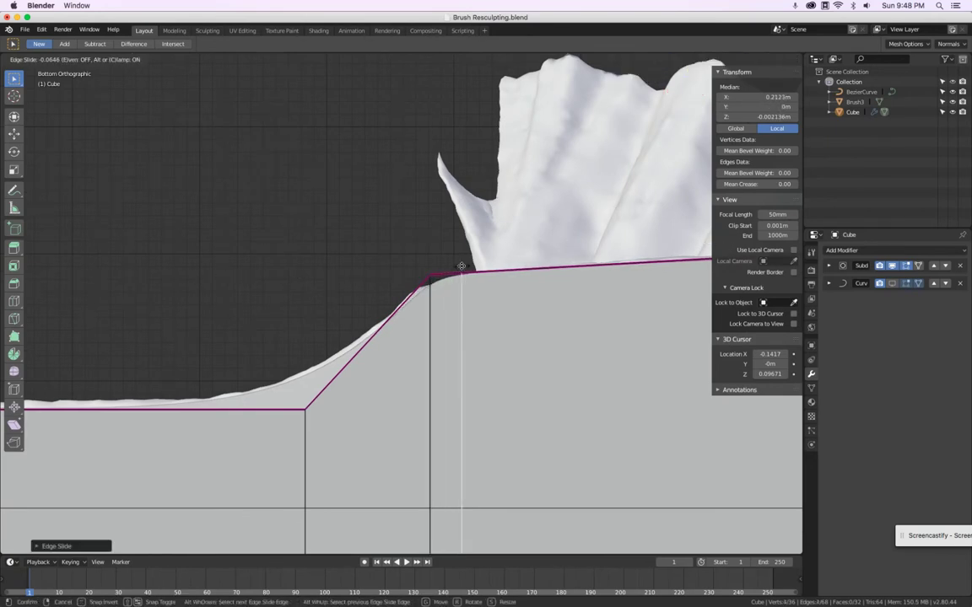
left_click(451, 272)
left_click(507, 284)
Select both close loops at the shoulder and move them slightly along X towards the handle
scroll(508, 284, "down", 6)
scroll(483, 356, "up", 3)
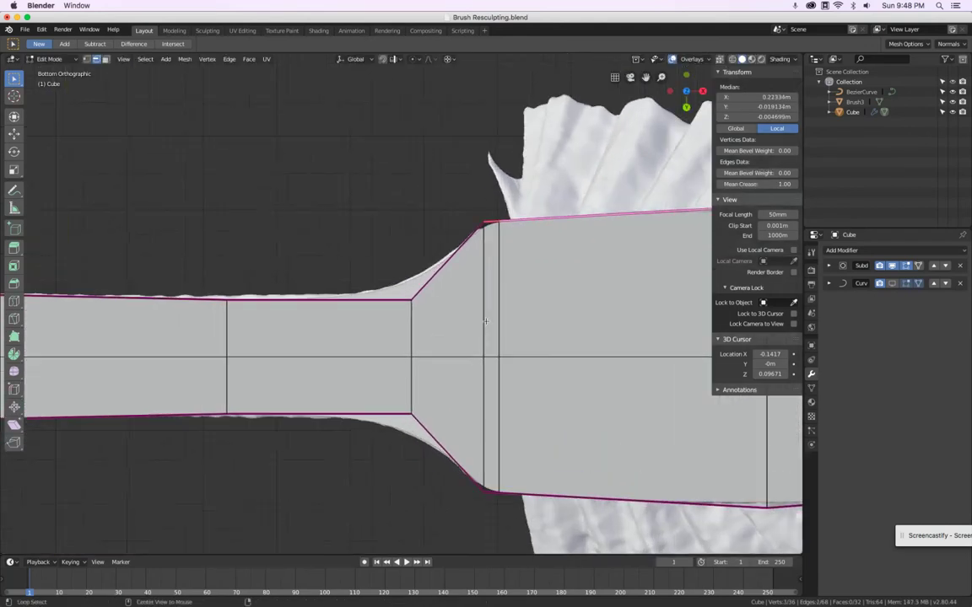
left_click(486, 321, "alt")
left_click(504, 305, "alt+shift")
key("g")
key("x")
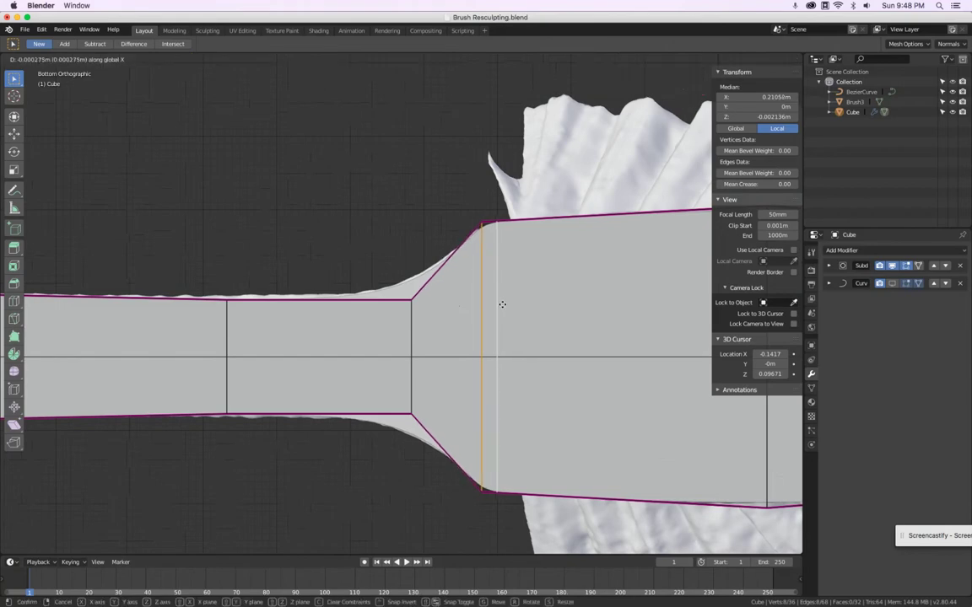
left_click(502, 304)
Turn the Curve modifier's viewport display back on and check the bent cube's fit against the scan from an angle and from below
scroll(501, 304, "down", 2)
middle_click_drag(501, 304, 540, 393)
left_click(892, 284)
scroll(422, 245, "down", 3)
mouse_move(422, 245)
middle_mouse_down()
mouse_move(403, 338)
mouse_move(421, 176)
mouse_move(434, 149)
mouse_move(405, 134)
middle_mouse_up()
key("ctrl+KP_7")
scroll(559, 235, "up", 3)
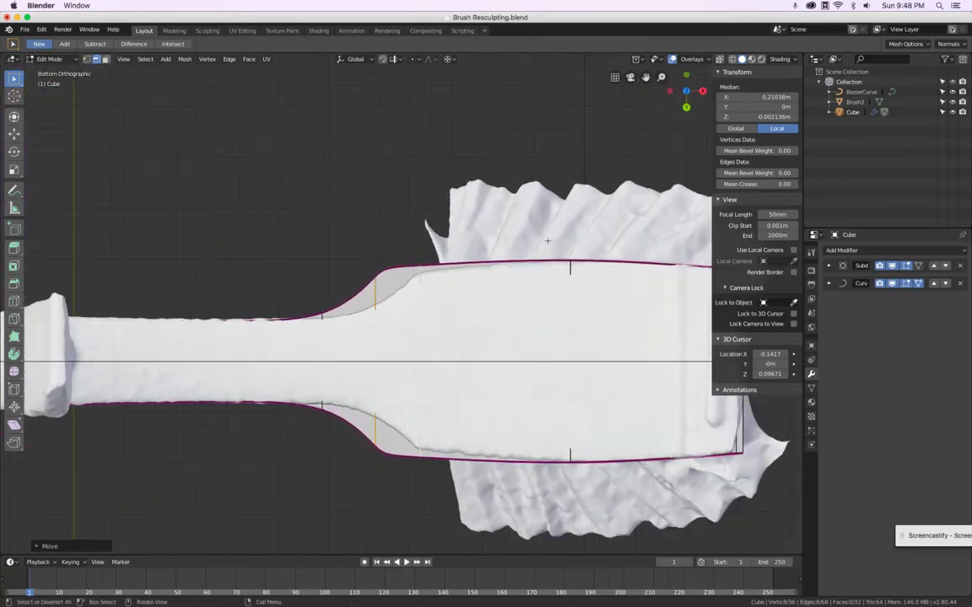
Add the adjoining handle-side loop to the two selected shoulder loops and move all three about 0.0057 m along X towards the head
scroll(514, 251, "down", 2)
left_click(350, 318, "alt+shift")
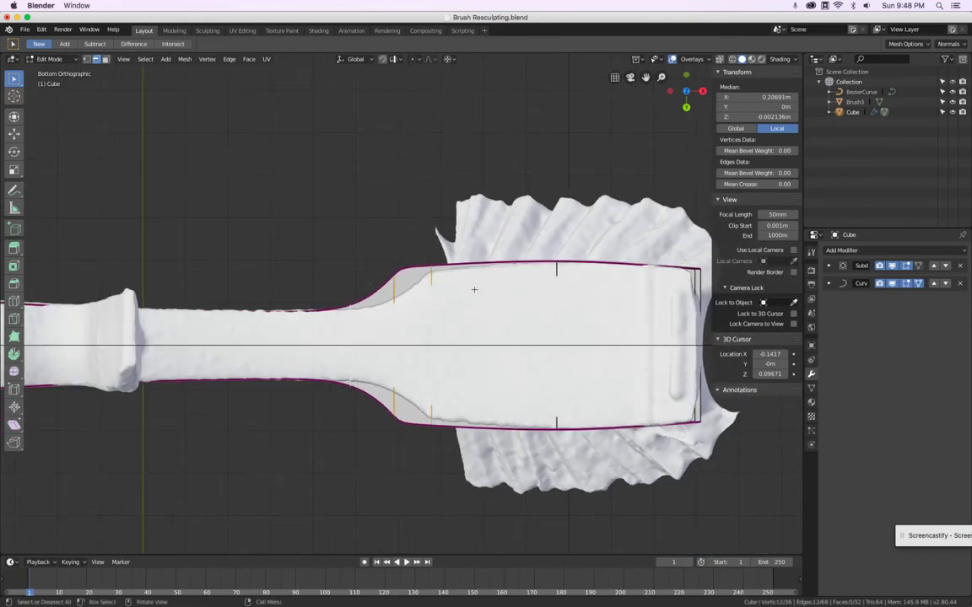
key("g")
key("x")
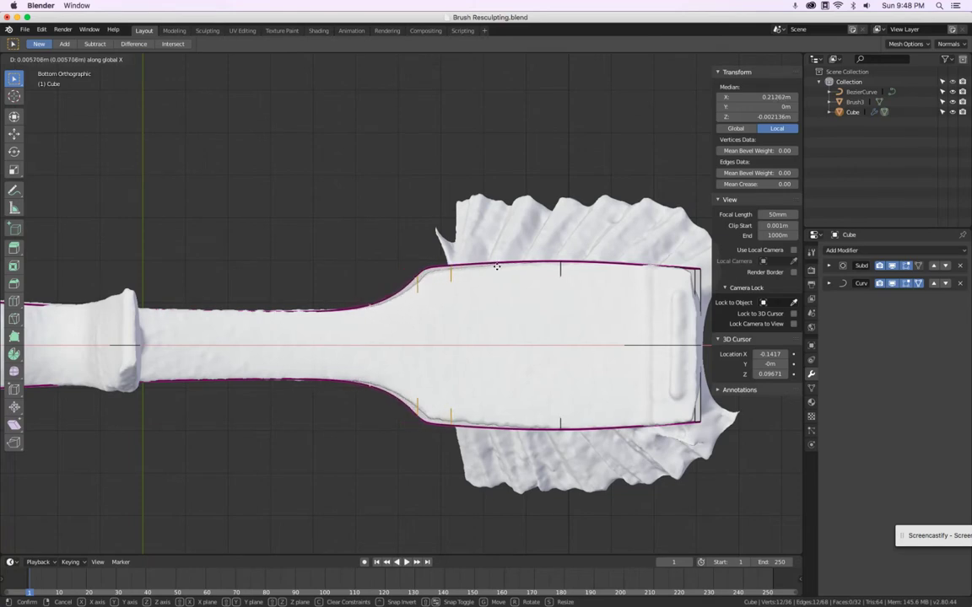
left_click(499, 267)
Select only the two close shoulder loops and narrow them slightly along Y to match the scanned outline
scroll(417, 290, "up", 5)
left_click(395, 285, "alt")
left_click(475, 266, "alt+shift")
key("s")
key("y")
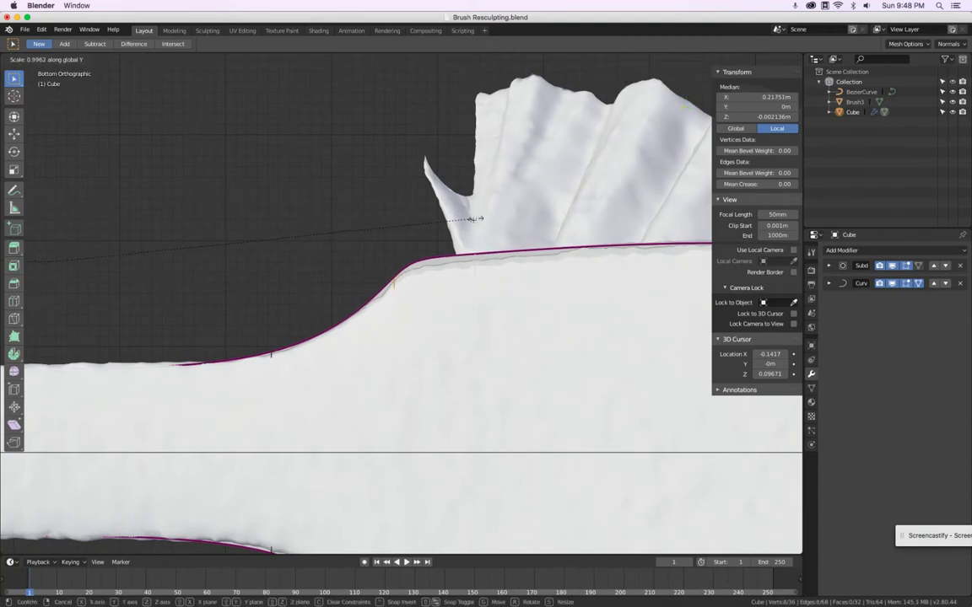
left_click(423, 225)
Inspect the bent cube's fit against the scan from the front, from above, around the open handle end and from several angles
scroll(542, 255, "down", 4)
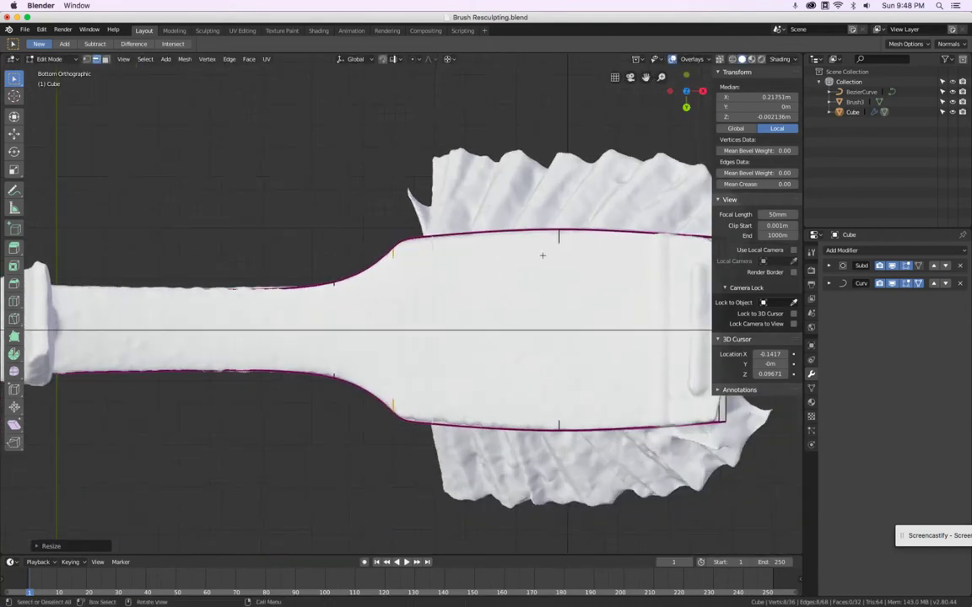
key("KP_1")
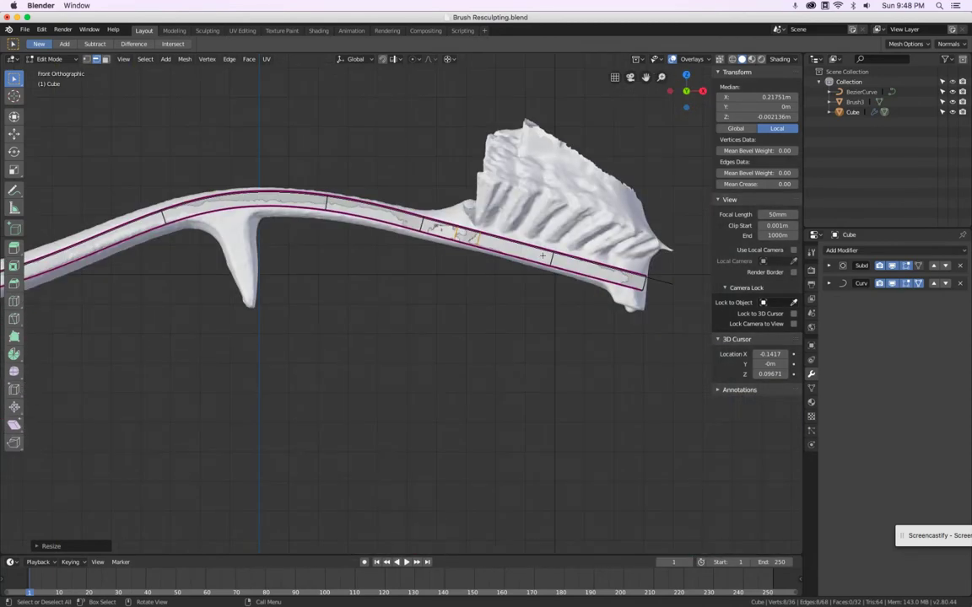
key("KP_7")
middle_click_drag(236, 254, 624, 238, "shift")
scroll(362, 242, "up", 3)
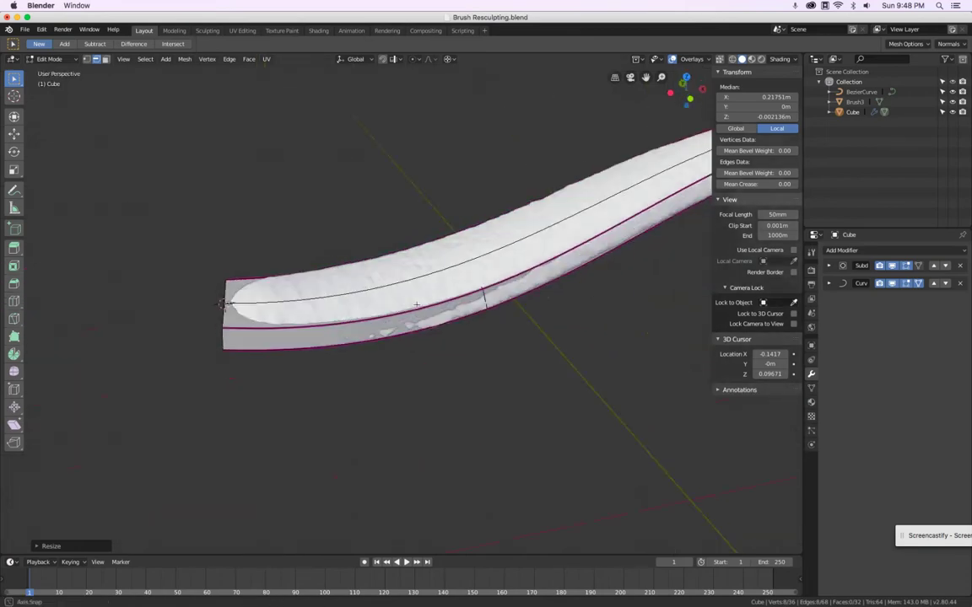
mouse_move(431, 297)
middle_mouse_down()
mouse_move(499, 276)
mouse_move(371, 223)
mouse_move(271, 286)
mouse_move(408, 361)
mouse_move(514, 362)
mouse_move(321, 371)
middle_mouse_up()
mouse_move(340, 273)
middle_mouse_down()
mouse_move(368, 202)
mouse_move(357, 271)
middle_mouse_up()
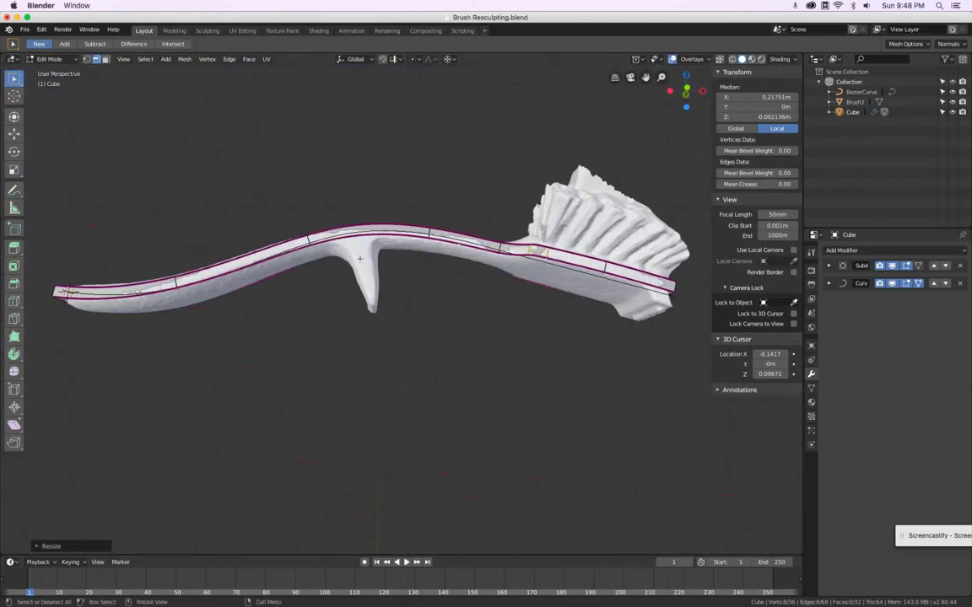
mouse_move(519, 350)
middle_mouse_down()
mouse_move(453, 345)
mouse_move(595, 294)
middle_mouse_up()
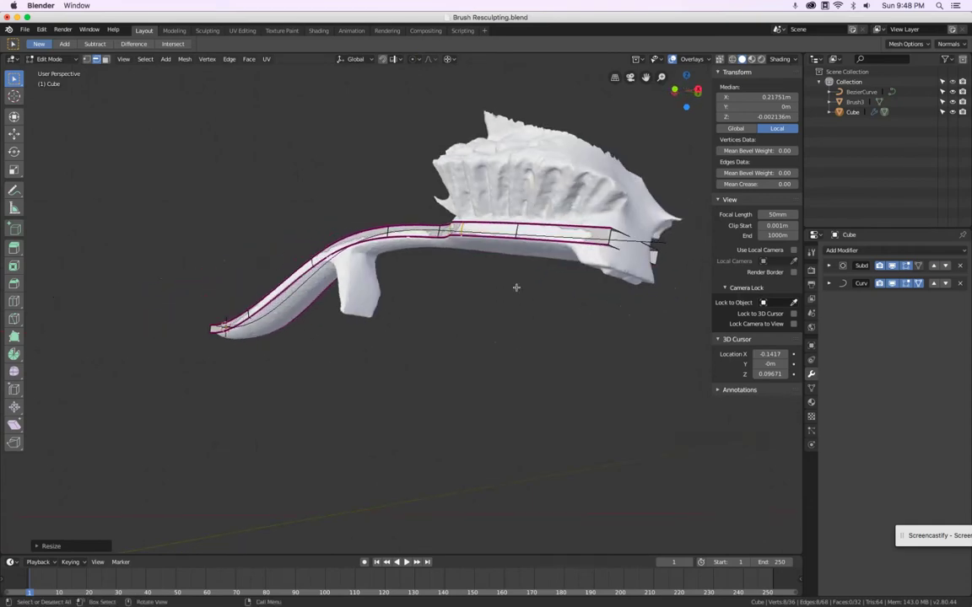
mouse_move(473, 292)
middle_mouse_down()
mouse_move(545, 308)
mouse_move(503, 425)
mouse_move(504, 411)
middle_mouse_up()
key("KP_7")
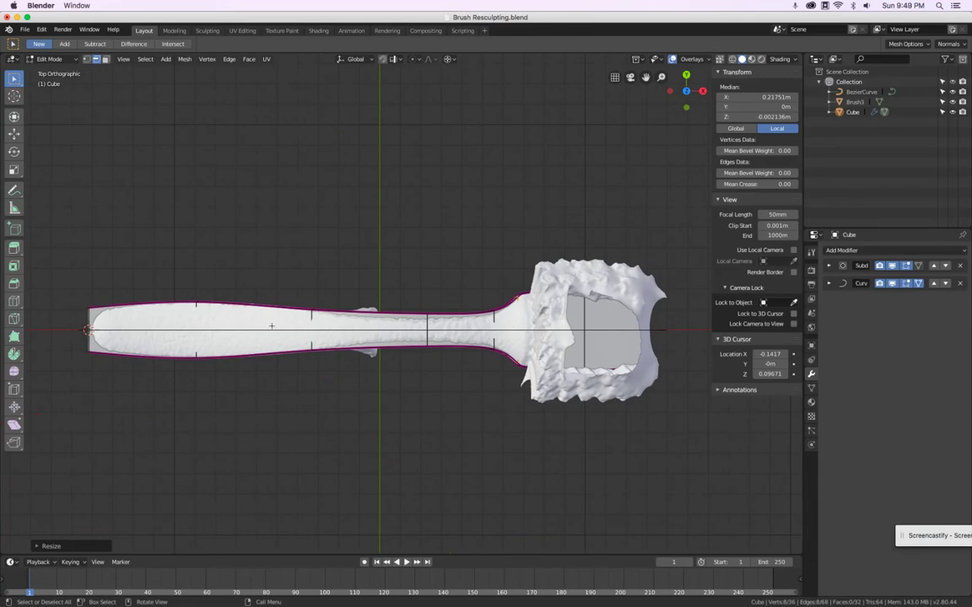
mouse_move(253, 325)
middle_mouse_down()
mouse_move(353, 232)
mouse_move(362, 204)
mouse_move(339, 226)
middle_mouse_up()
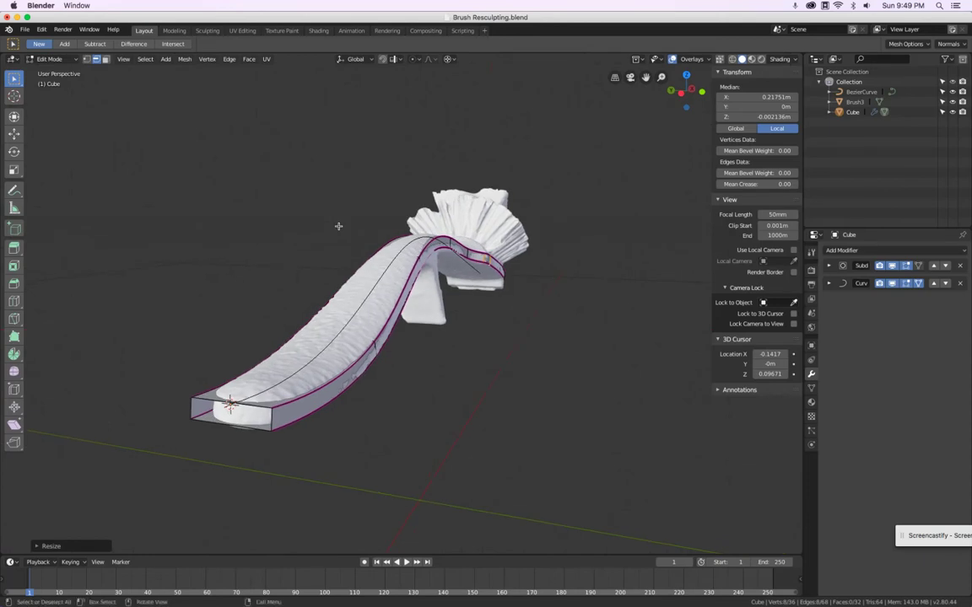
Add a centred lengthwise loop cut along the upper face of the cube mesh wrapping the brush handle
key("ctrl+r")
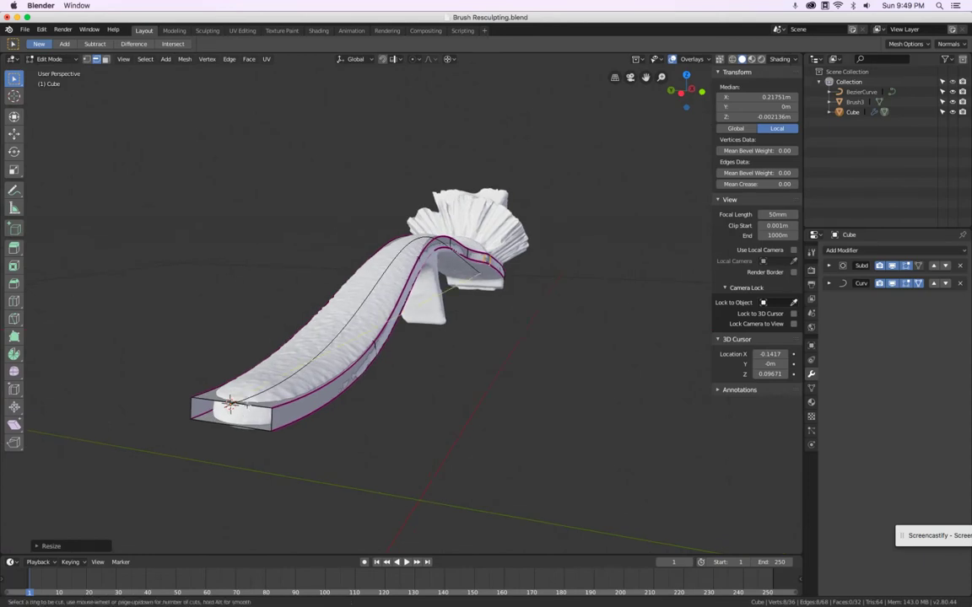
left_click(247, 405)
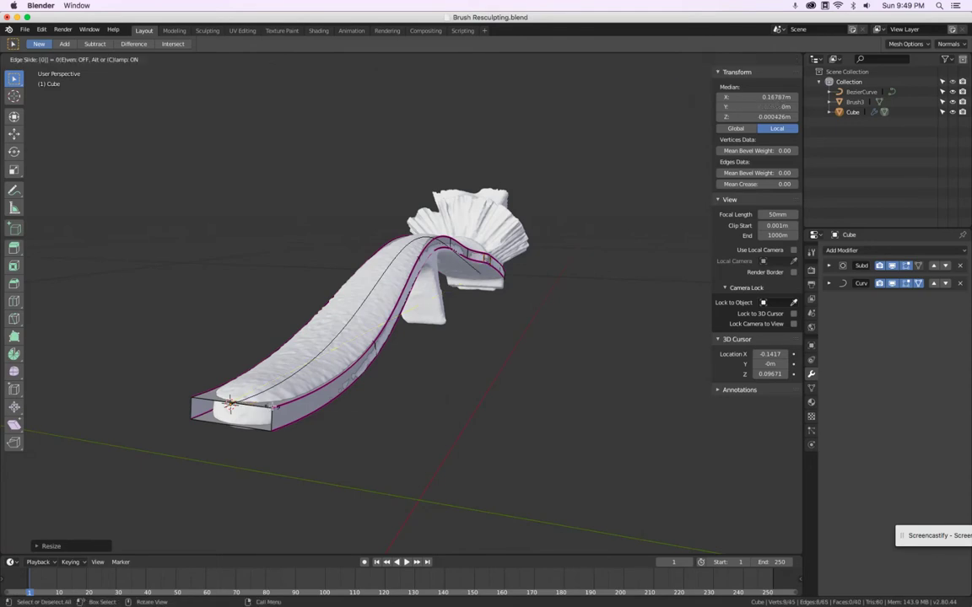
right_click(272, 408)
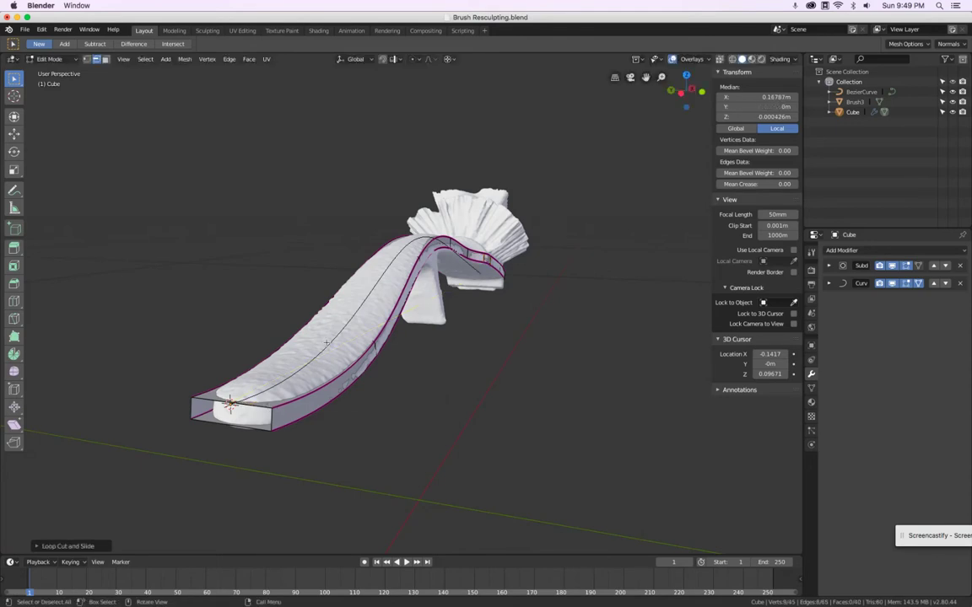
key("KP_1")
scroll(189, 270, "up", 3)
scroll(188, 267, "down", 2)
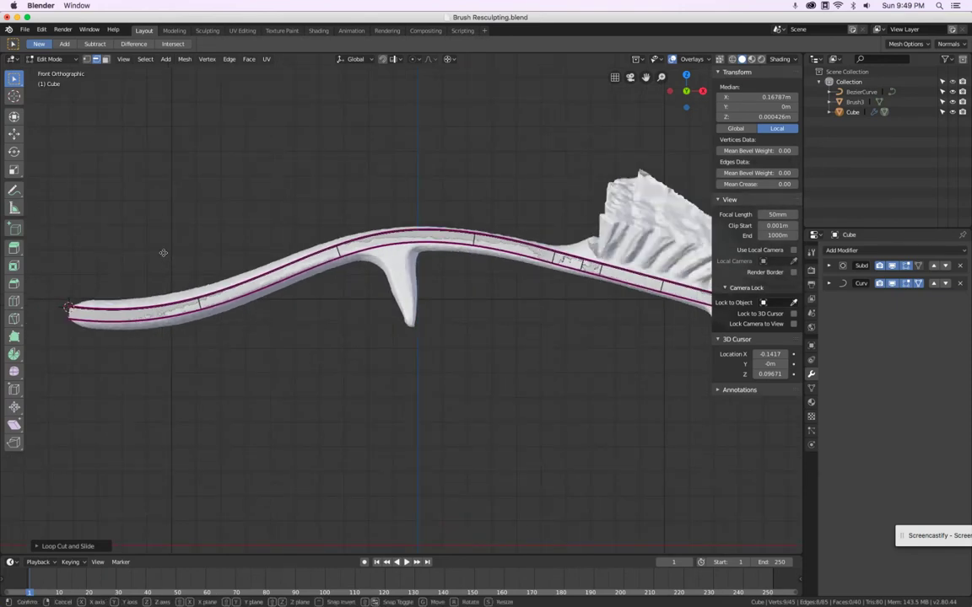
key("g")
key("z")
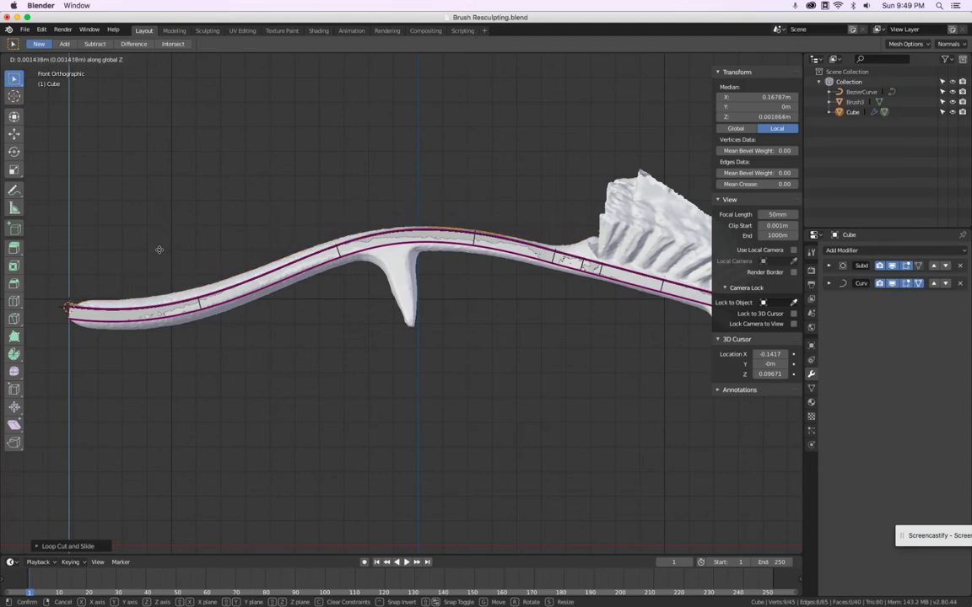
left_click(159, 252)
In front view, raise the upper centre loop along Z to a local height of about 0.0021 m
scroll(570, 245, "up", 4)
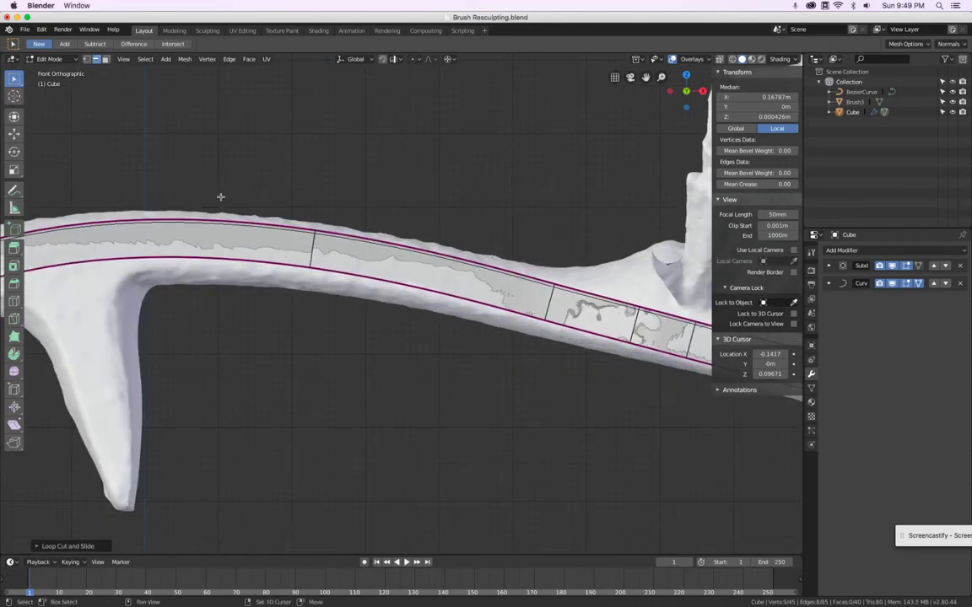
middle_click_drag(243, 195, 539, 200, "shift")
scroll(587, 211, "down", 2)
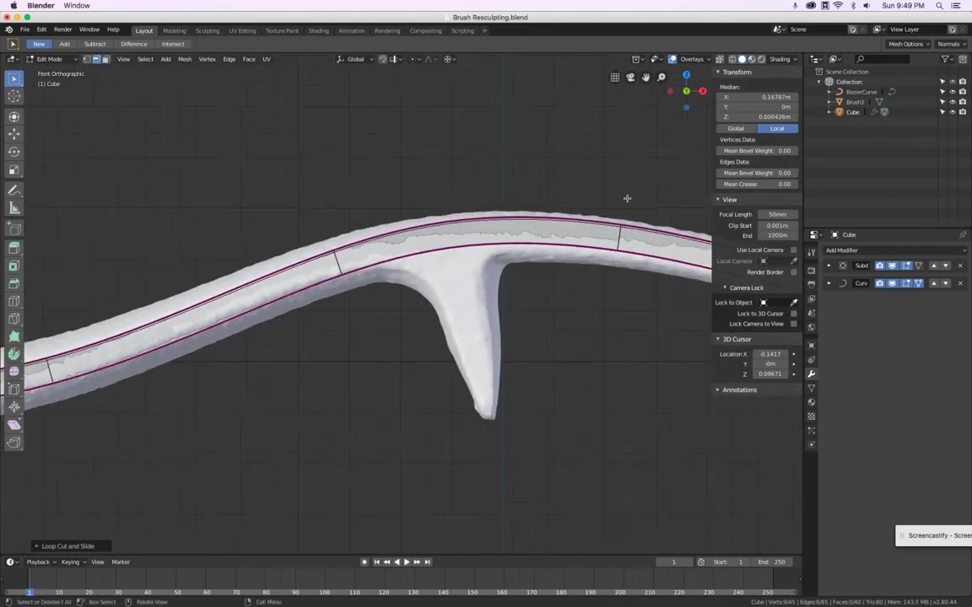
middle_click_drag(626, 200, 570, 210)
key("KP_1")
scroll(574, 211, "down", 2)
scroll(645, 200, "up", 3)
key("g")
key("z")
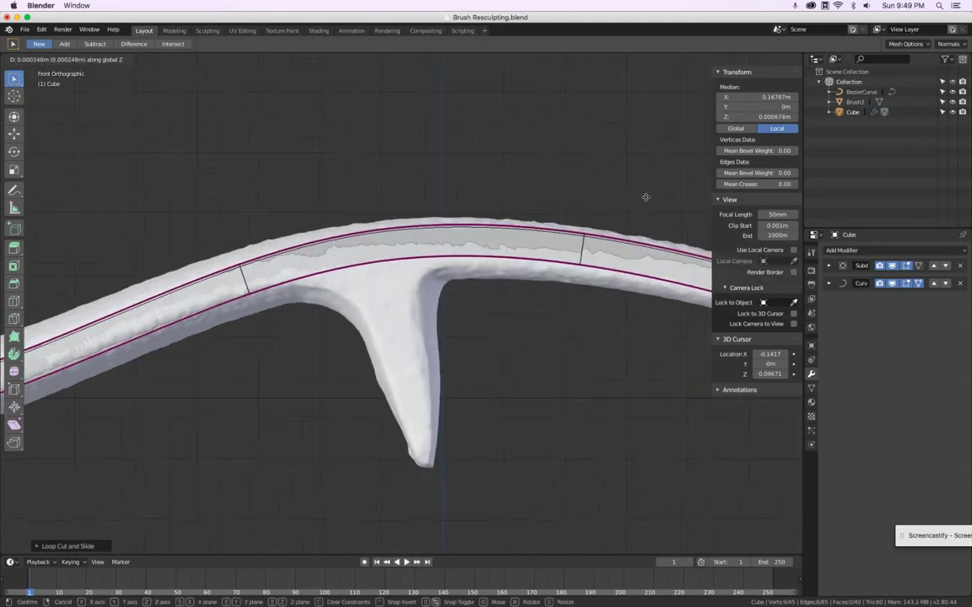
left_click(649, 194)
Switch to vertex selection and enable In Front display for the cube
mouse_move(649, 194)
middle_mouse_down("shift")
mouse_move(398, 161)
mouse_move(300, 186)
middle_mouse_up("shift")
mouse_move(214, 164)
middle_mouse_down("shift")
mouse_move(277, 136)
mouse_move(569, 125)
middle_mouse_up("shift")
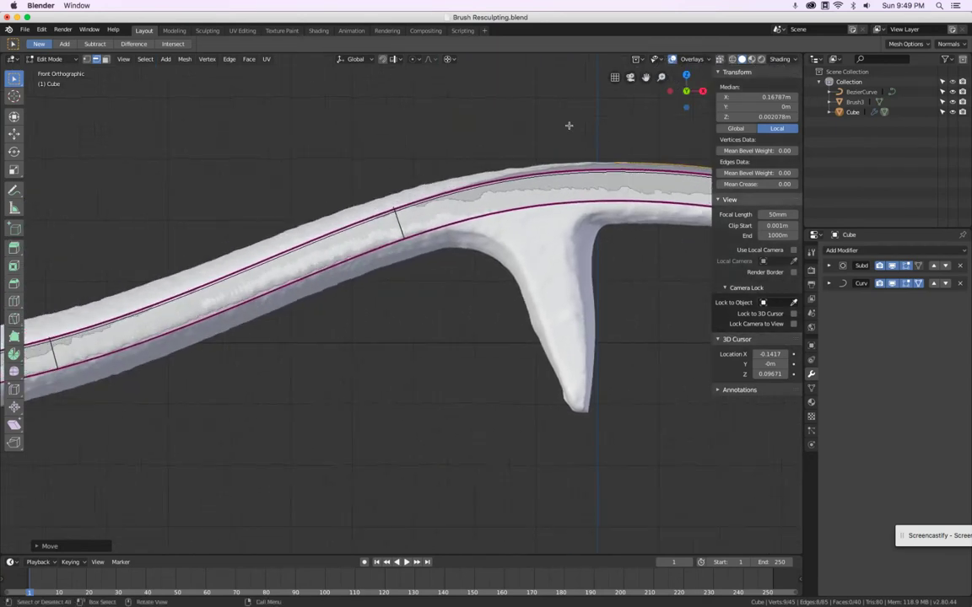
left_click(86, 60)
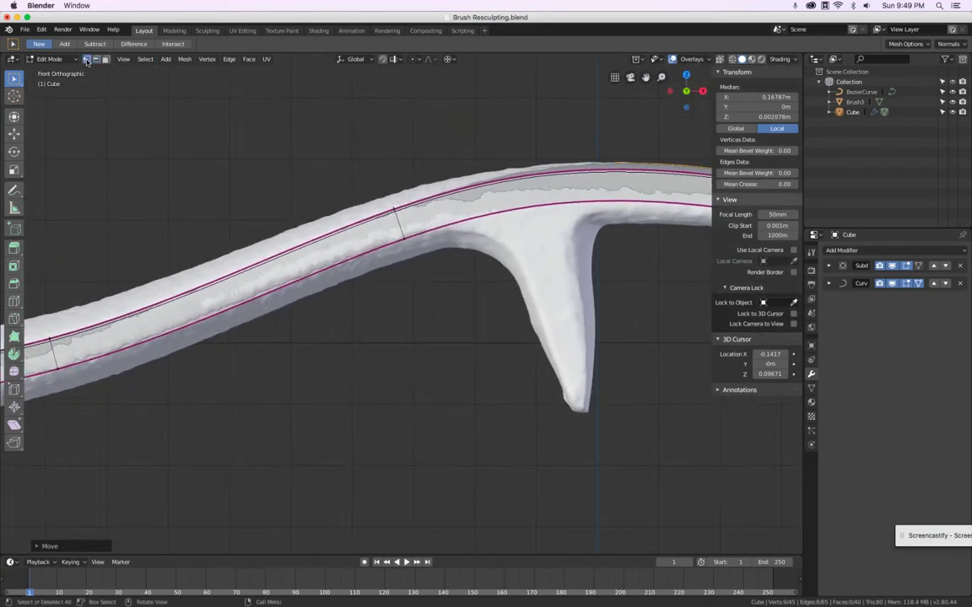
left_click(812, 346)
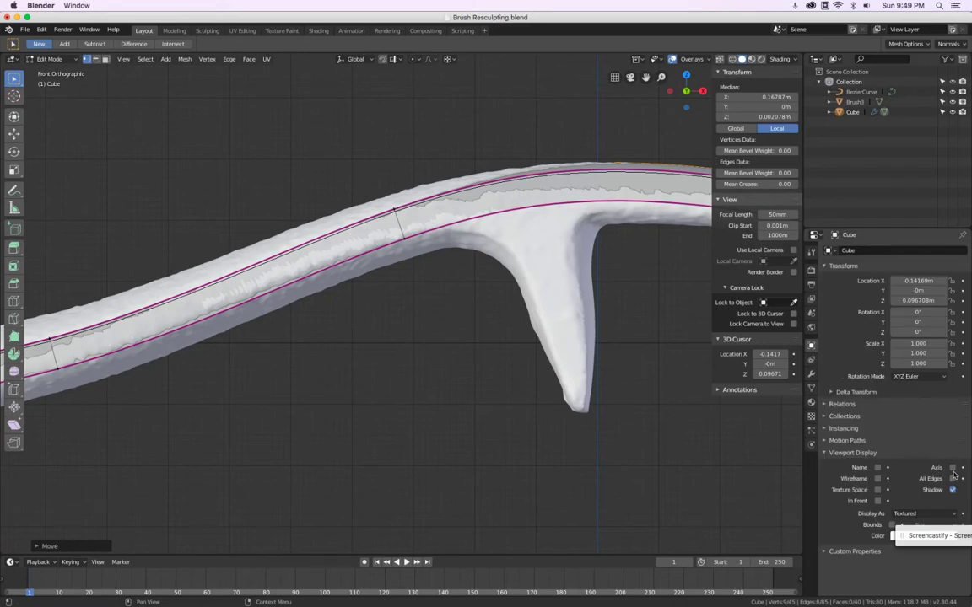
left_click(878, 502)
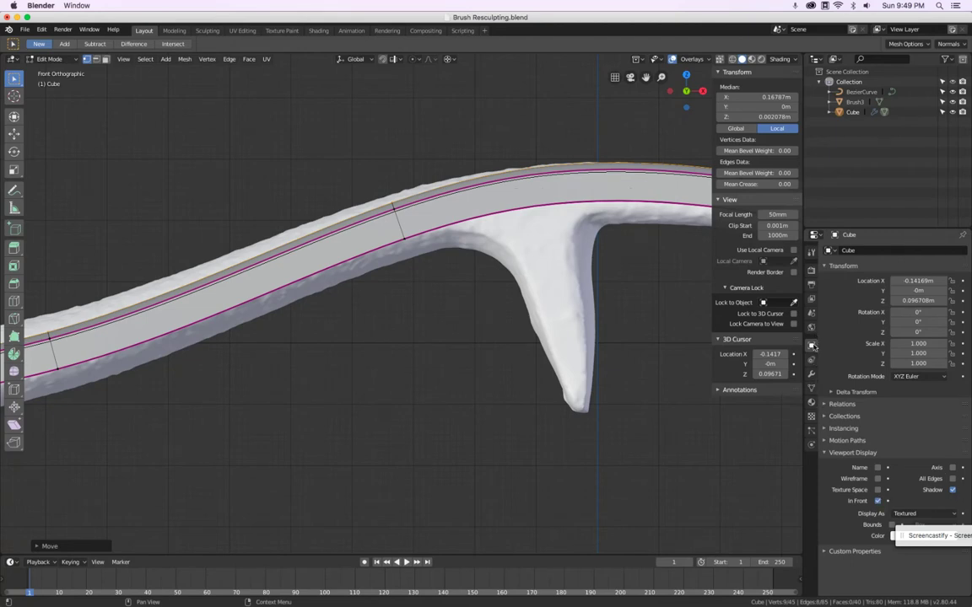
Select the upper centre vertex before the brush's leg for moving, with the pivot point set to Bounding Box Center
left_click(355, 184)
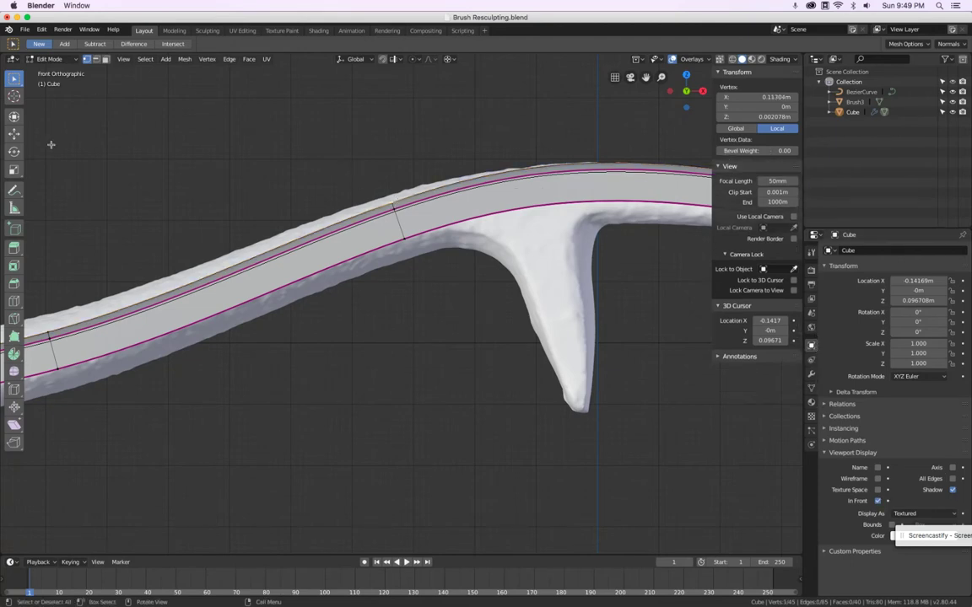
left_click(13, 134)
scroll(261, 165, "down", 1)
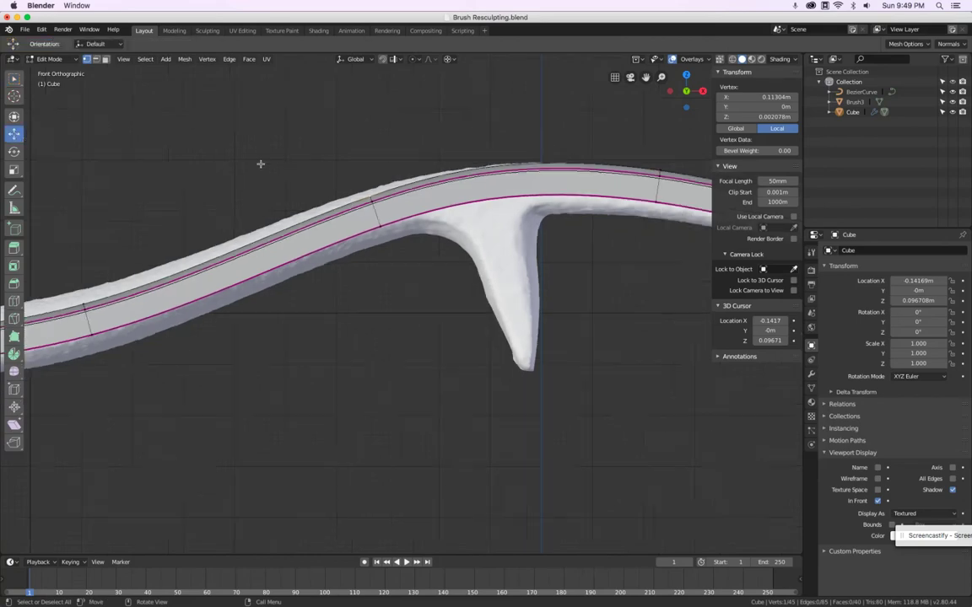
scroll(261, 164, "down", 6)
scroll(261, 165, "up", 3)
left_click(448, 60)
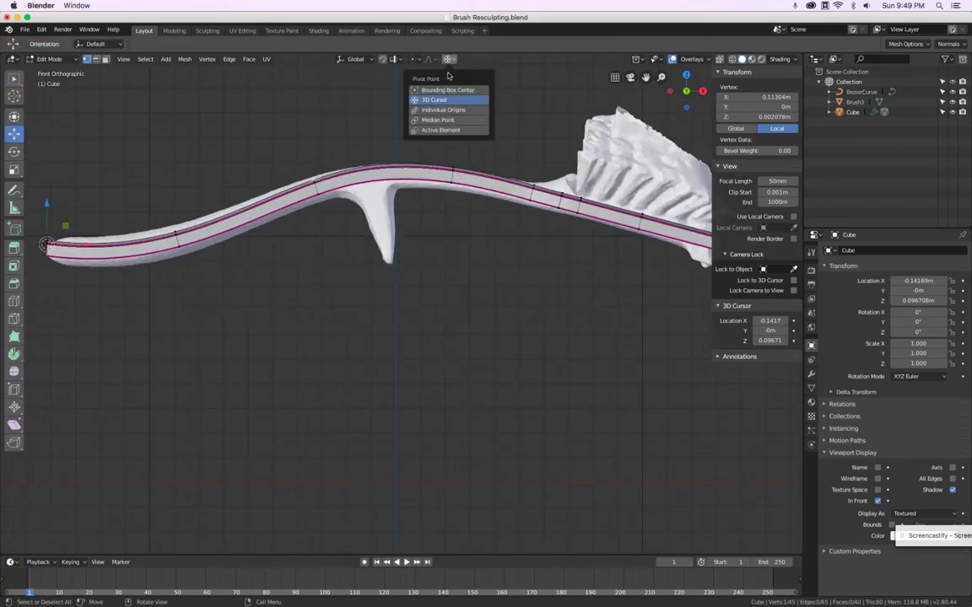
left_click(445, 89)
scroll(310, 169, "up", 2)
scroll(311, 173, "up", 4)
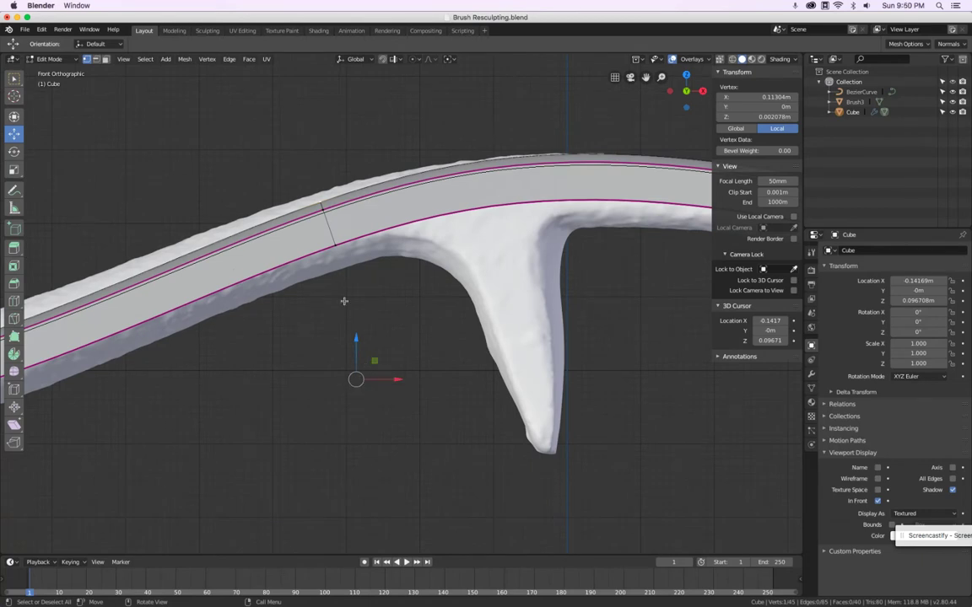
Compare the mesh with the Subdivision and Curve modifiers' viewport display off and on
left_click(812, 376)
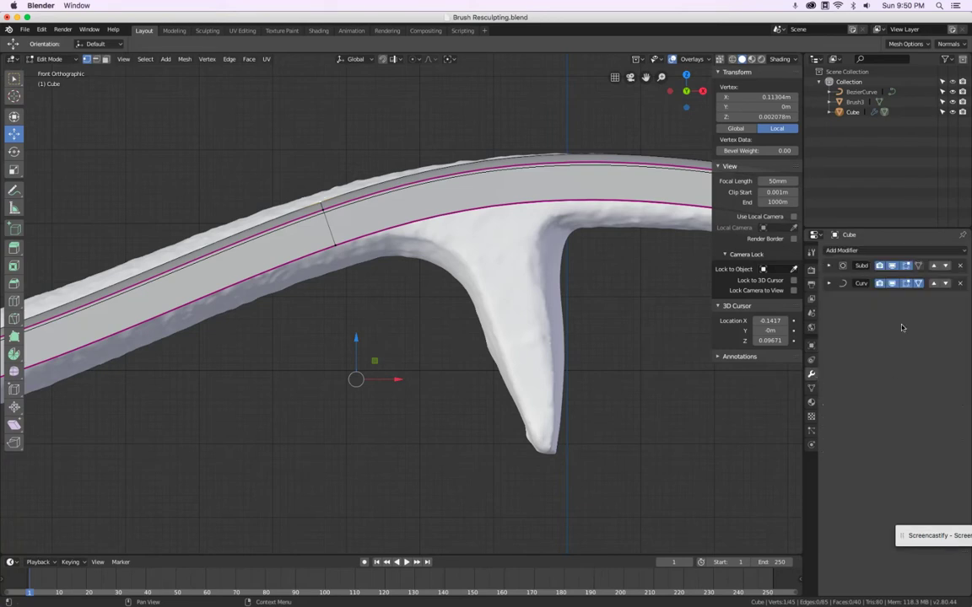
left_click(891, 266)
left_click(891, 284)
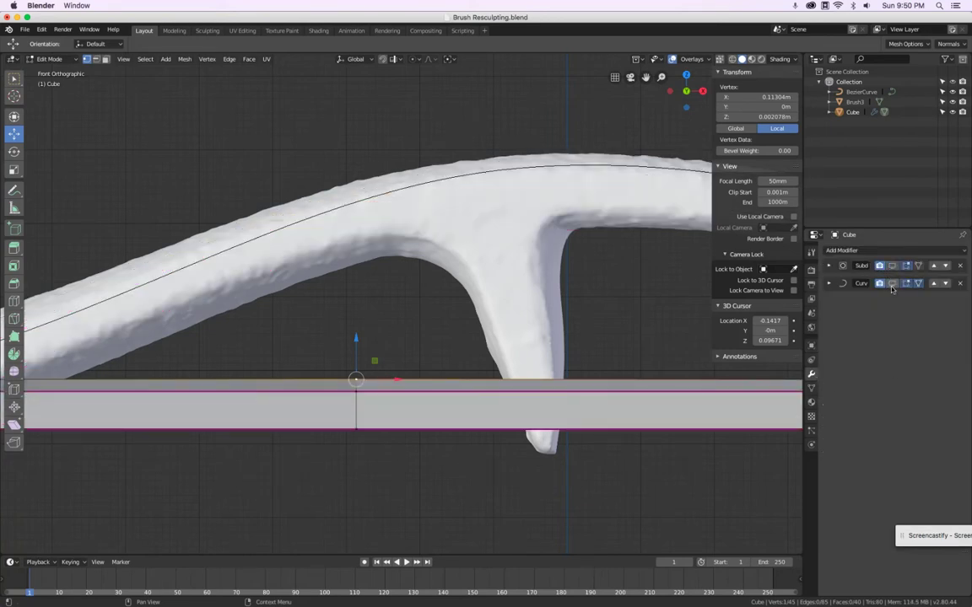
left_click(891, 284)
left_click(891, 265)
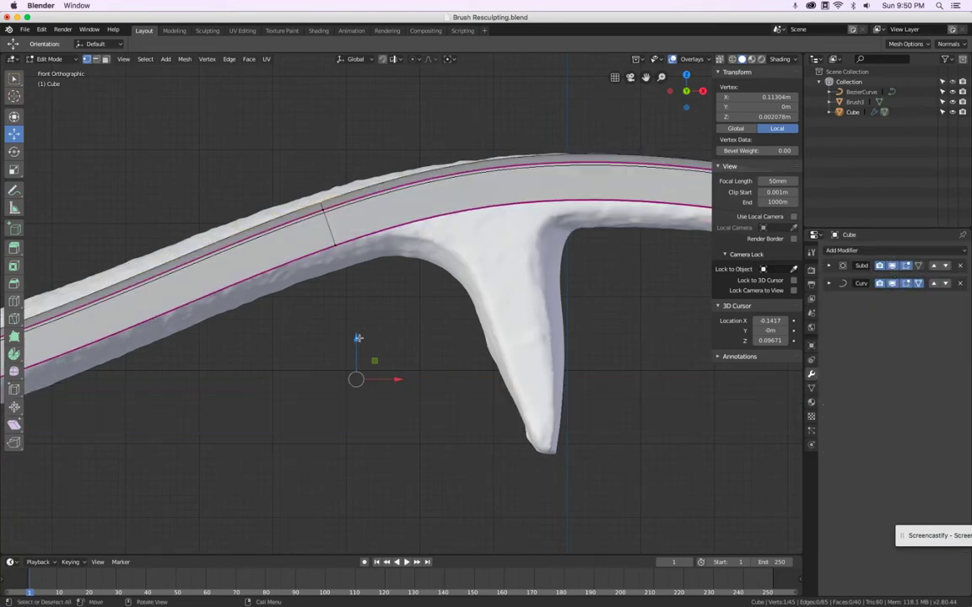
Raise the three upper centre vertices between the leg and the handle's free end to match the brush's upper surface
left_click_drag(358, 338, 356, 323)
middle_click_drag(311, 315, 729, 249, "shift")
left_click(325, 286)
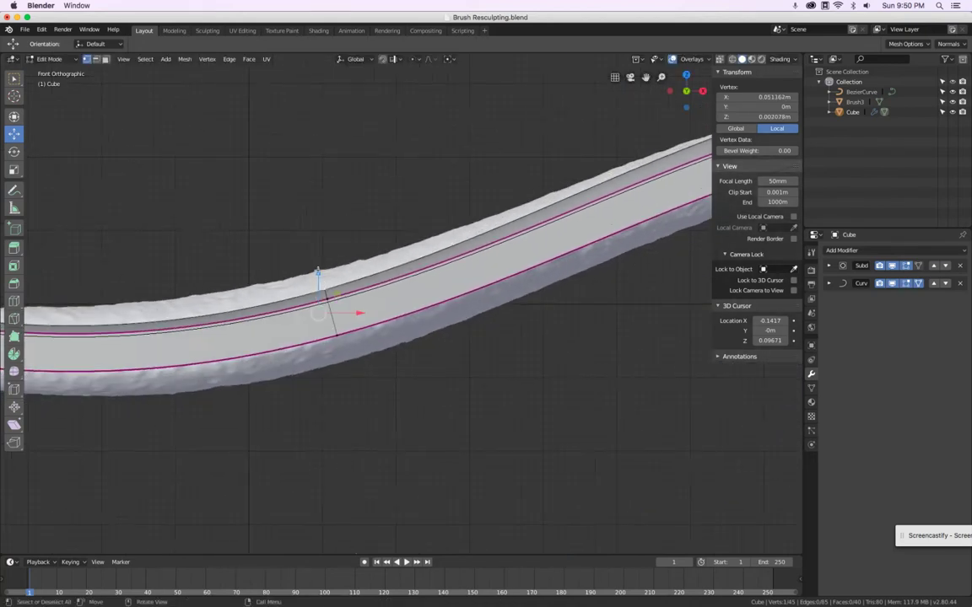
left_click_drag(318, 271, 321, 236)
middle_click_drag(320, 236, 647, 206, "shift")
scroll(349, 265, "down", 1)
left_click(361, 274)
left_click_drag(358, 235, 361, 211)
Lower the upper centre vertex before the leg slightly to fit the brush's contour
middle_click_drag(524, 234, 253, 277, "shift")
middle_click_drag(492, 261, 287, 295, "shift")
middle_click_drag(611, 204, 501, 228, "shift")
left_click(563, 185)
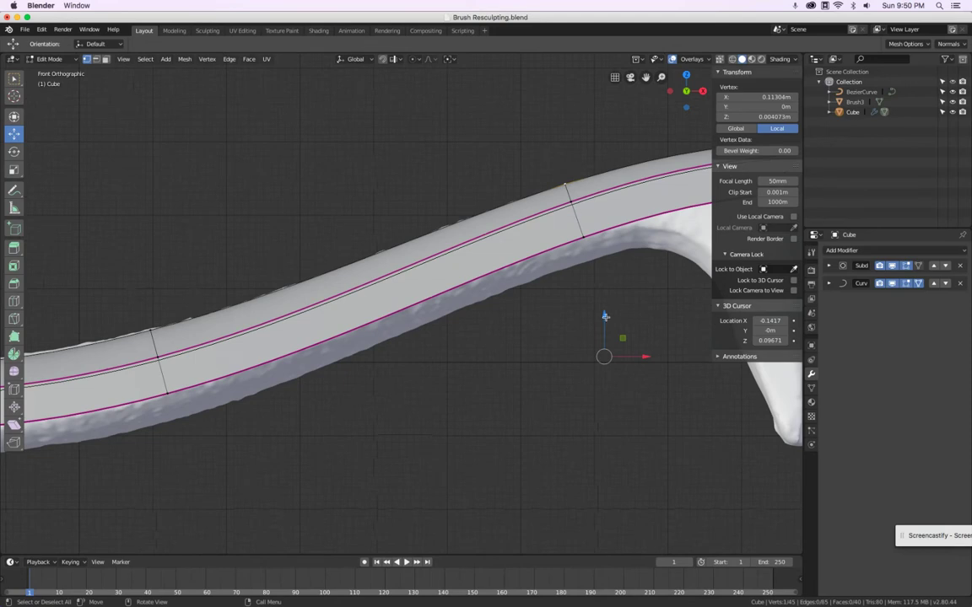
left_click_drag(604, 317, 604, 321)
middle_click_drag(590, 276, 212, 352, "shift")
left_click(612, 235)
middle_click_drag(645, 240, 383, 225, "shift")
key("g")
key("z")
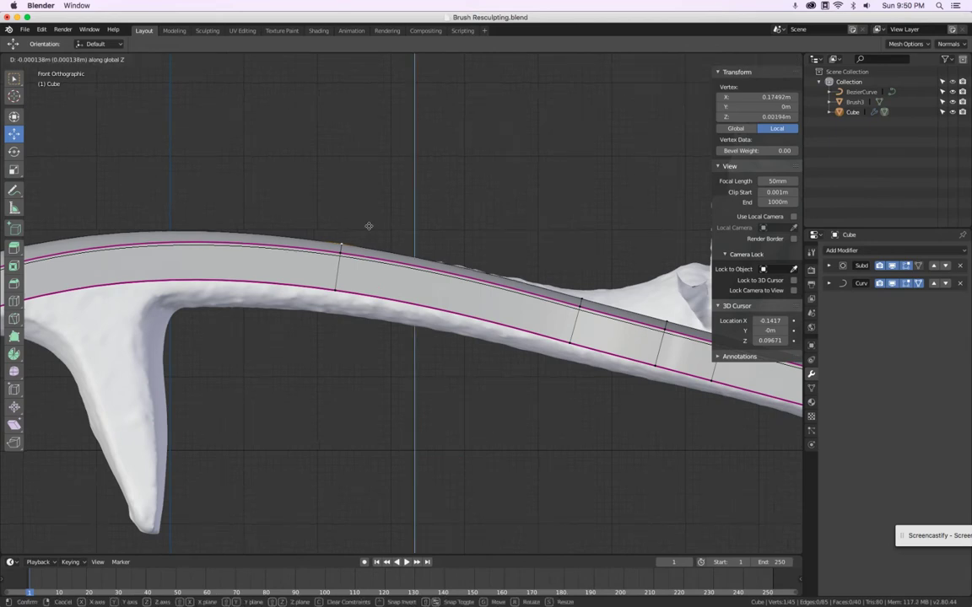
left_click(367, 232)
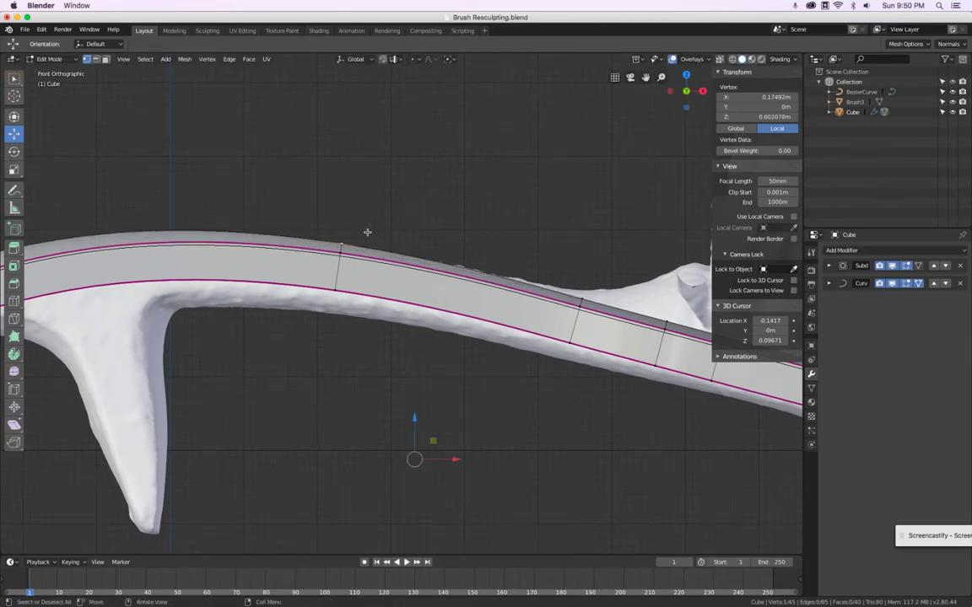
Add a centred lengthwise loop cut along the underside of the cube mesh
scroll(367, 232, "down", 3)
mouse_move(359, 229)
middle_mouse_down()
mouse_move(482, 165)
mouse_move(516, 217)
mouse_move(456, 297)
mouse_move(562, 219)
mouse_move(506, 288)
mouse_move(548, 254)
mouse_move(486, 246)
mouse_move(451, 313)
mouse_move(386, 271)
mouse_move(371, 245)
mouse_move(525, 246)
mouse_move(551, 234)
mouse_move(520, 297)
mouse_move(533, 288)
mouse_move(512, 254)
mouse_move(455, 209)
mouse_move(361, 314)
mouse_move(367, 334)
mouse_move(373, 221)
mouse_move(304, 250)
mouse_move(356, 269)
middle_mouse_up()
key("Tab")
key("Tab")
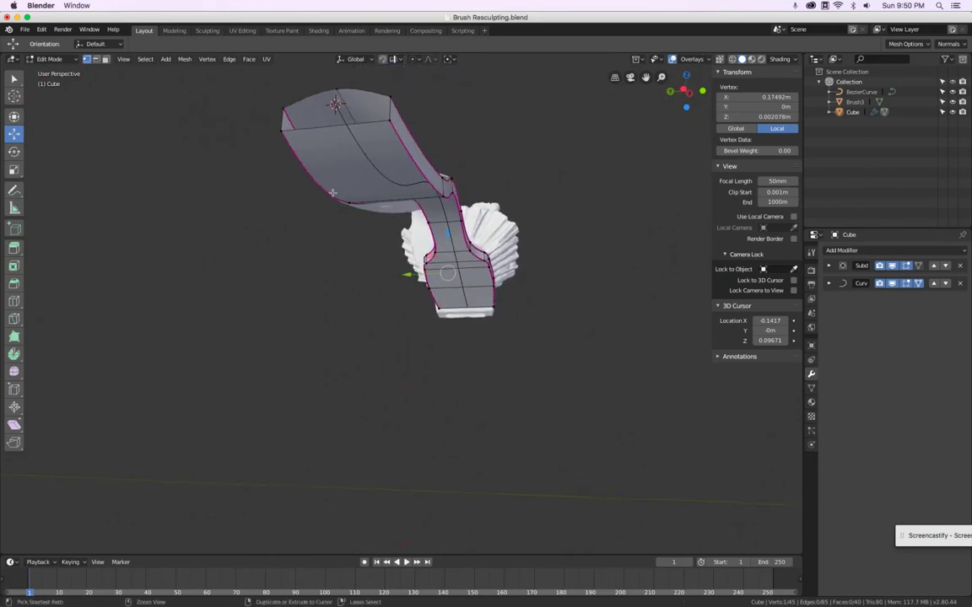
key("ctrl+r")
left_click(334, 129)
right_click(334, 130)
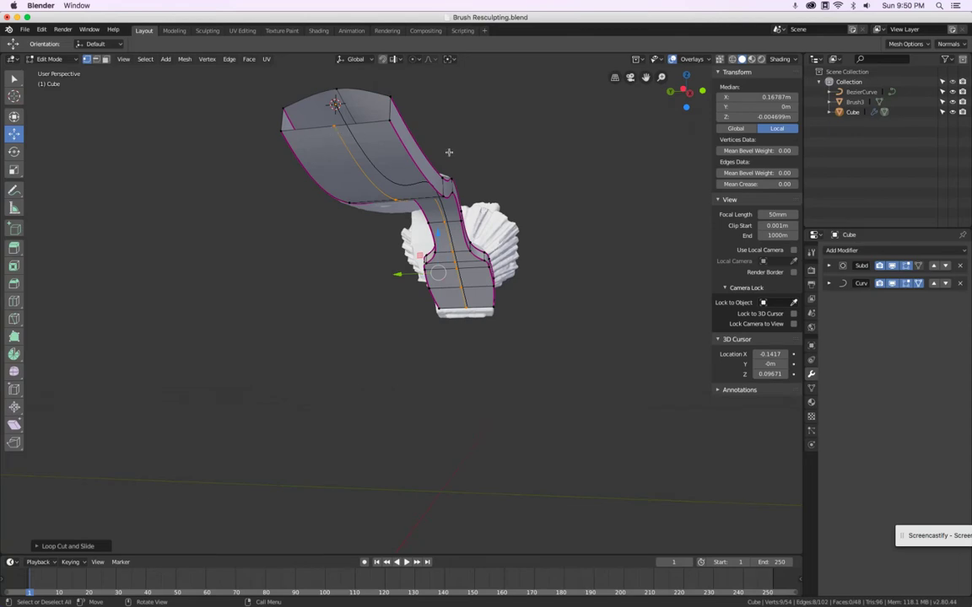
In front view, lower the underside centre loop along Z to a local height of about -0.0070 m
key("KP_1")
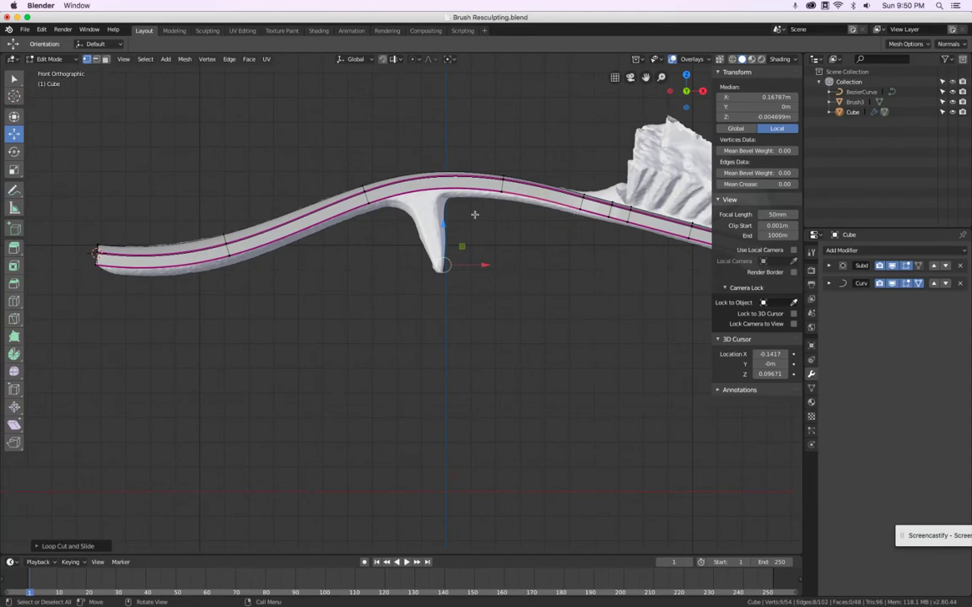
key("g")
key("z")
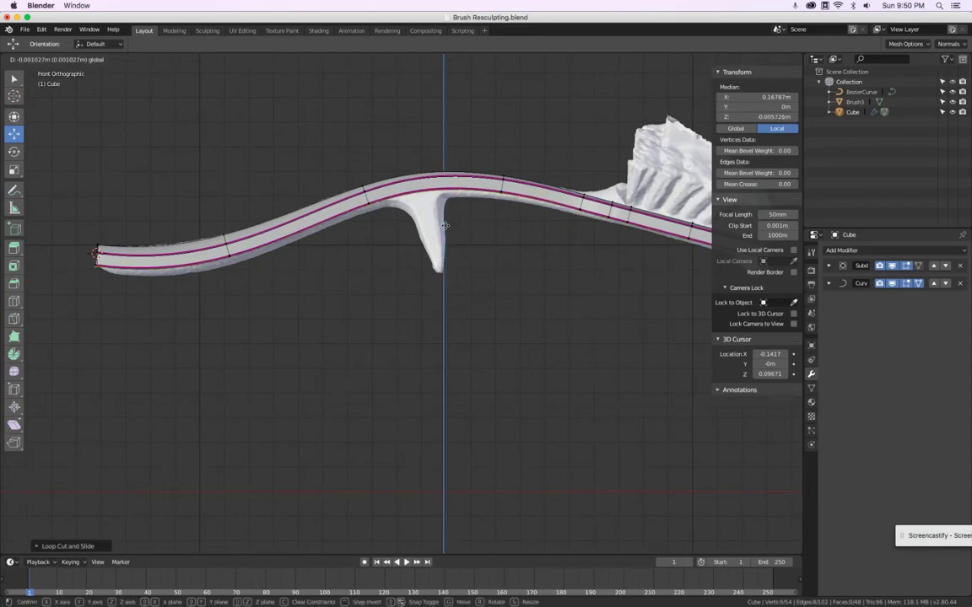
left_click(444, 228)
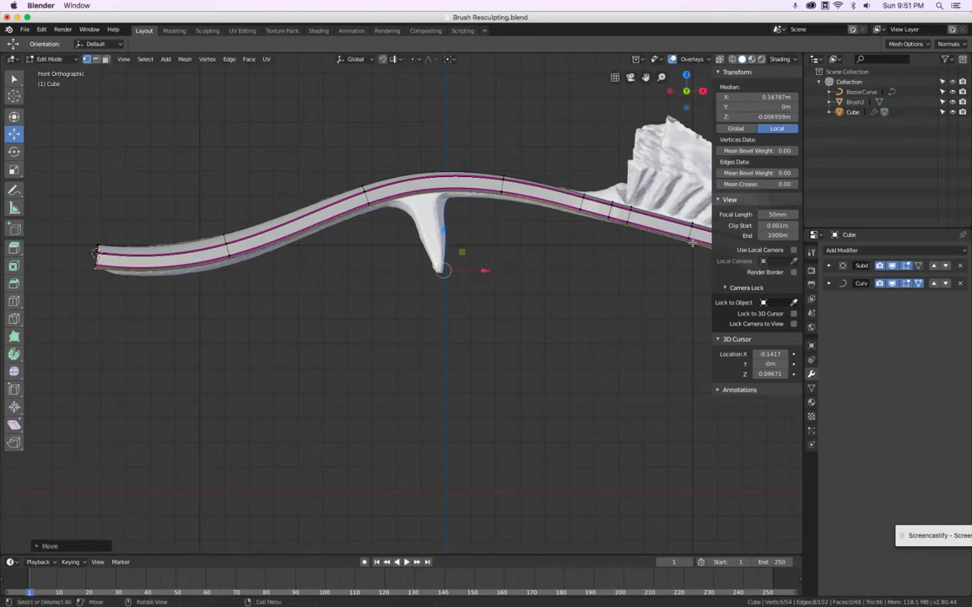
Try to lower the two underside centre vertices nearest the handle's free end together
scroll(120, 319, "up", 5)
left_click(58, 211)
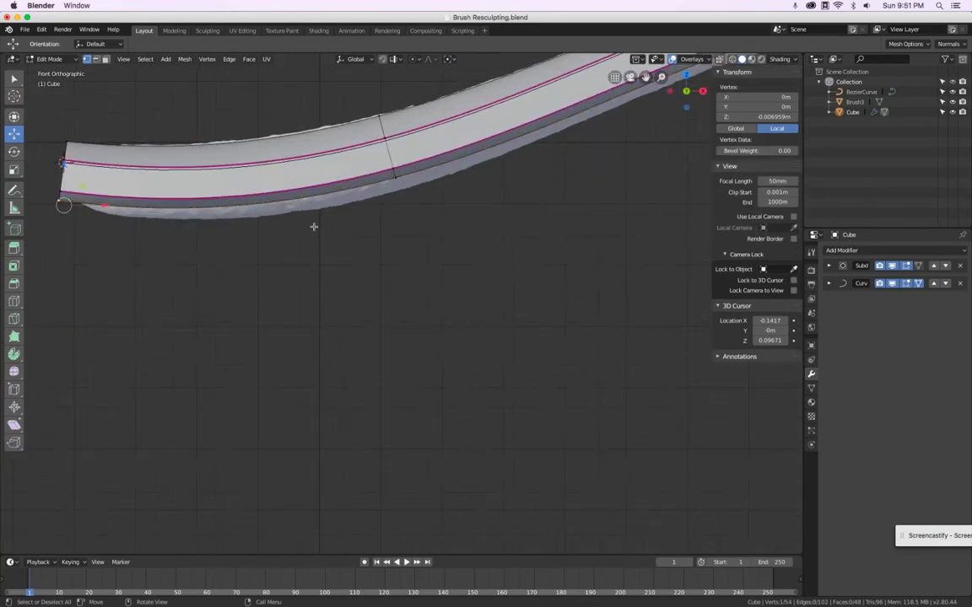
left_click(401, 175, "shift")
left_click_drag(221, 166, 221, 187)
middle_click_drag(547, 243, 161, 408, "shift")
key("ctrl+z")
key("ctrl+z")
Lower the underside centre vertices after and before the leg to local Z heights of about -0.0096 m and -0.0091 m
middle_click_drag(653, 225, 397, 250, "shift")
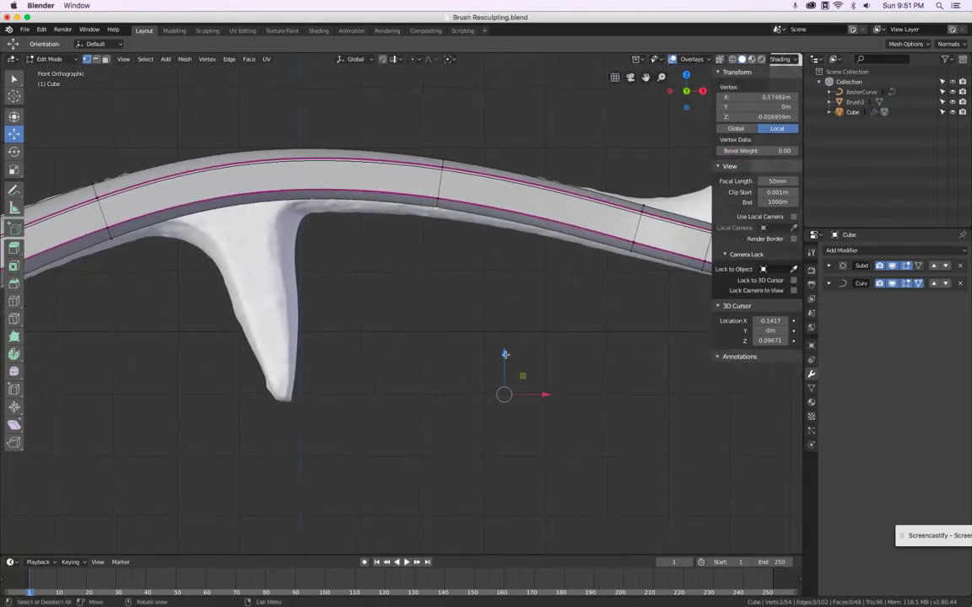
left_click_drag(504, 354, 504, 371)
left_click(116, 249)
left_click_drag(125, 356, 124, 369)
Lower the next two underside centre vertices toward the bristles, placing the second at a local Z of about -0.0075 m
middle_click_drag(502, 308, 337, 320, "shift")
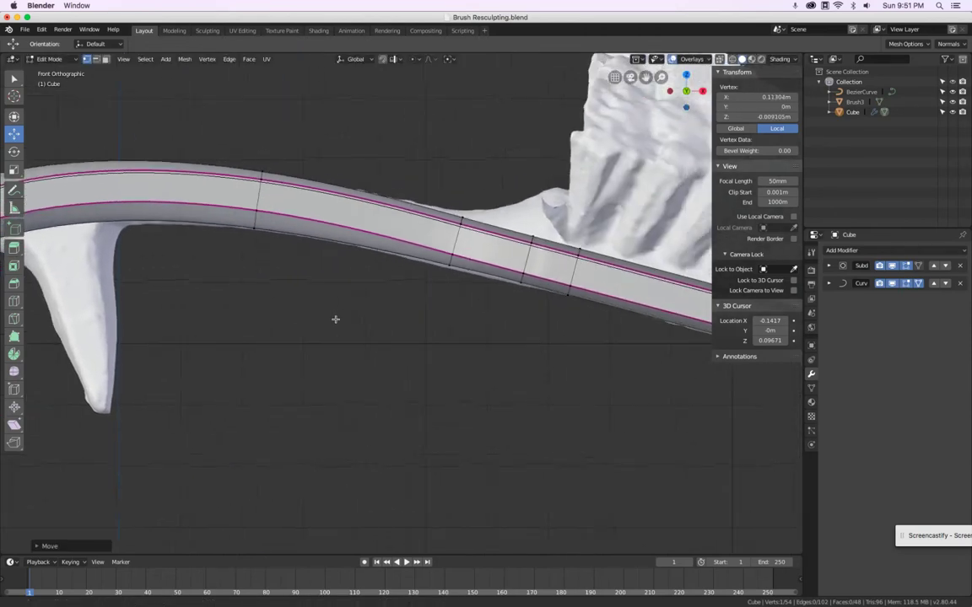
left_click(441, 273)
left_click_drag(507, 368, 505, 373)
left_click(505, 292)
left_click_drag(564, 366, 563, 372)
Hide the Subdivision and Curve modifiers in the viewport and raise the selected underside vertex slightly to smooth the taper
left_click(893, 277)
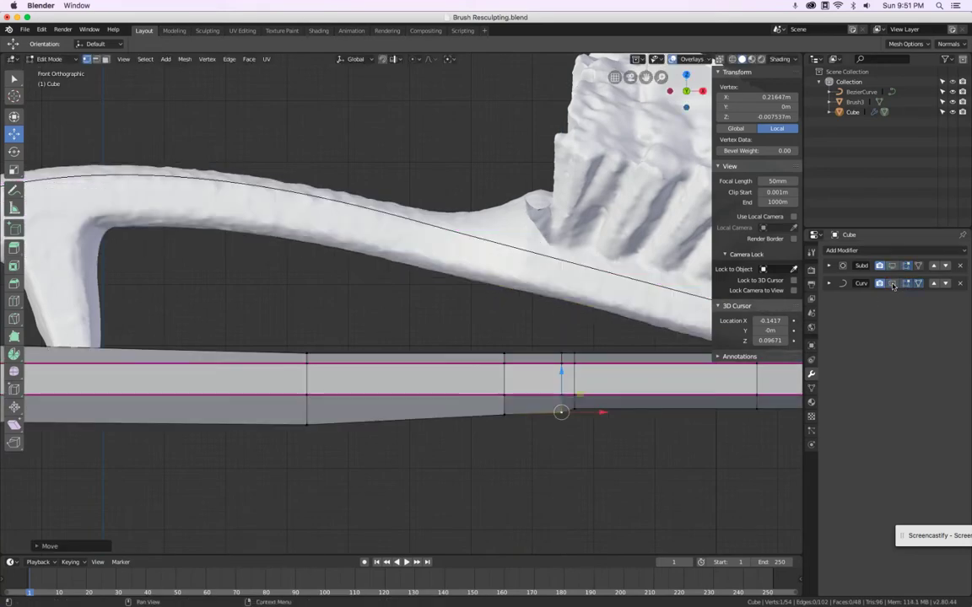
scroll(559, 426, "up", 3)
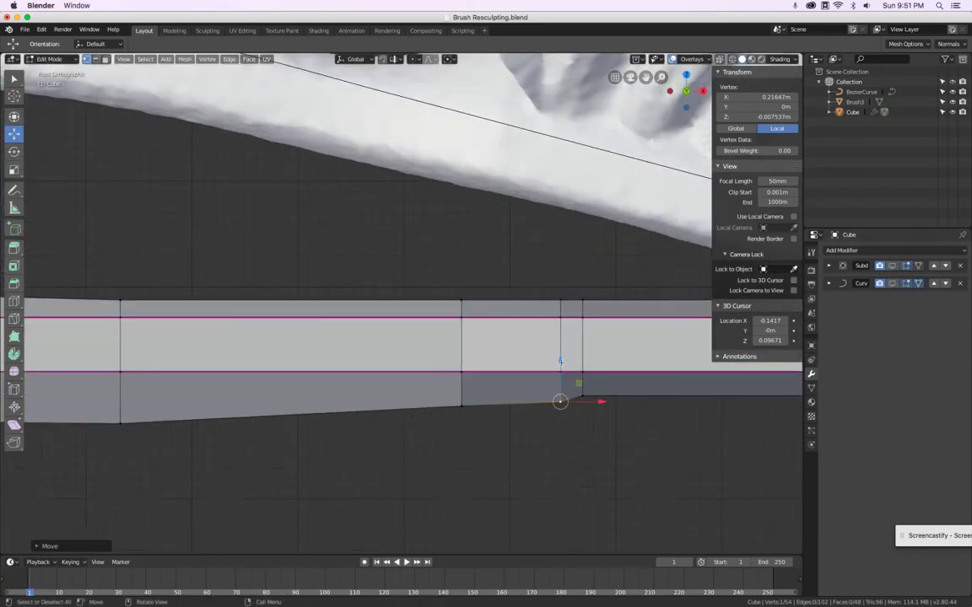
left_click_drag(560, 362, 561, 359)
Raise the underside centre vertex just before the bristle head to a local Z of about -0.0071 m
left_click(120, 422)
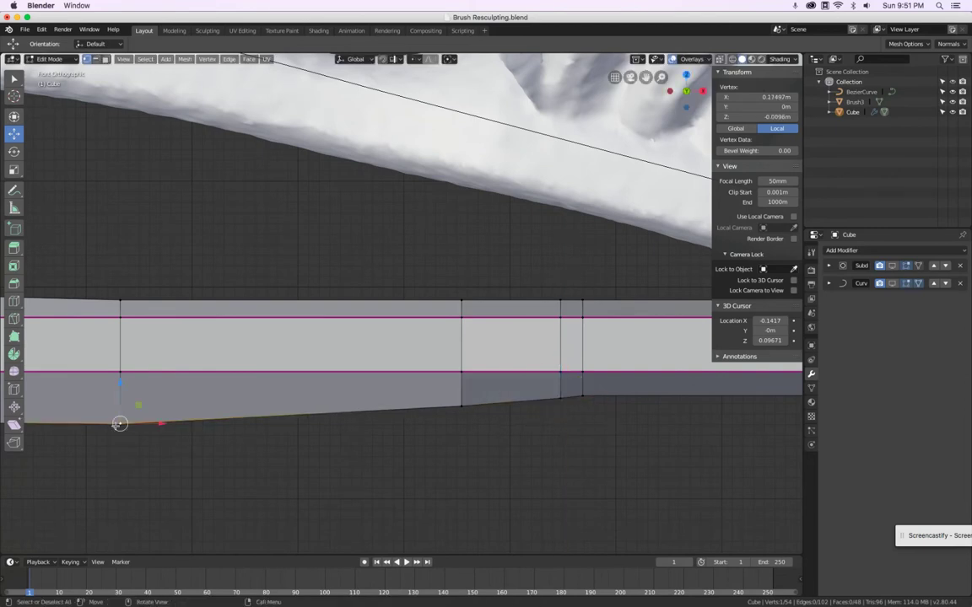
left_click(559, 399, "shift")
left_click(582, 396, "shift")
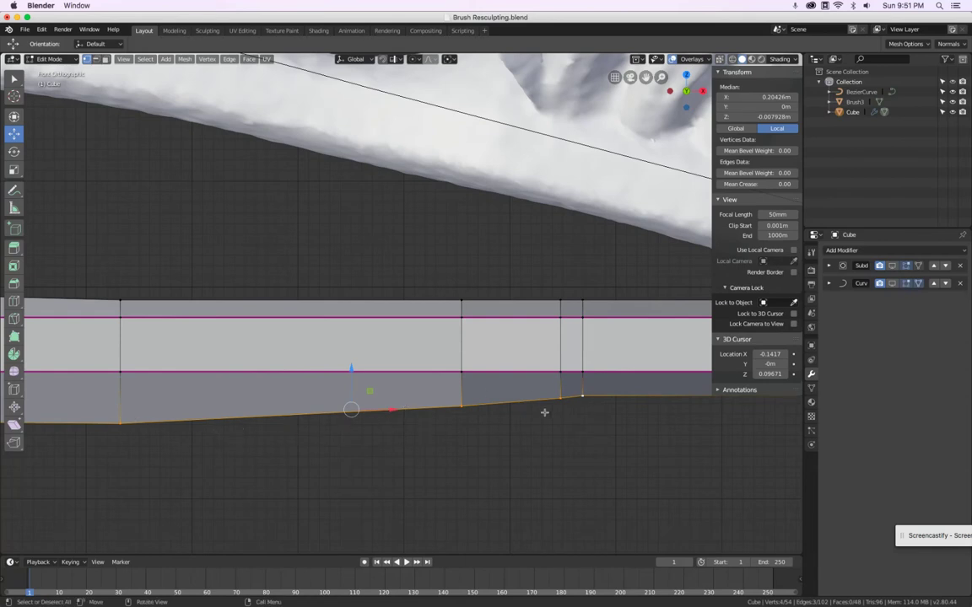
left_click(559, 398)
key("g")
key("z")
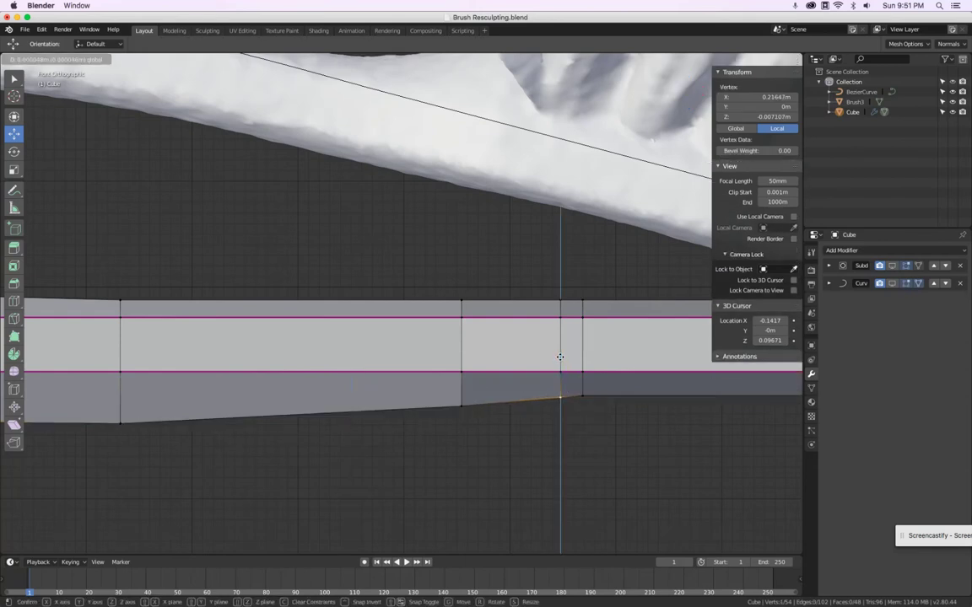
left_click(560, 356)
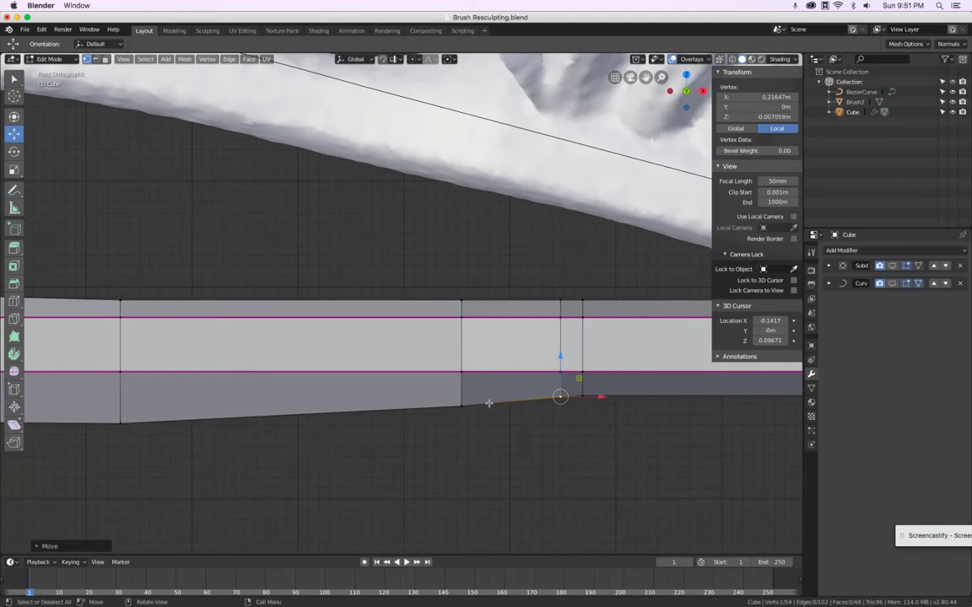
Flatten the four underside centre vertices nearest the handle's free end by scaling them to 0 along Z
middle_click_drag(695, 406, 364, 383, "shift")
scroll(482, 402, "down", 6)
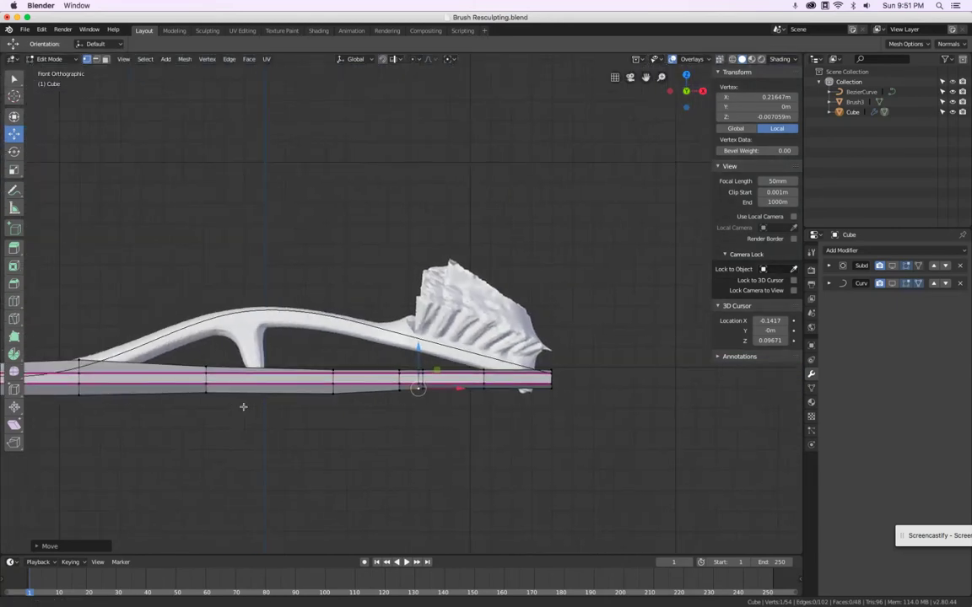
scroll(426, 395, "up", 2)
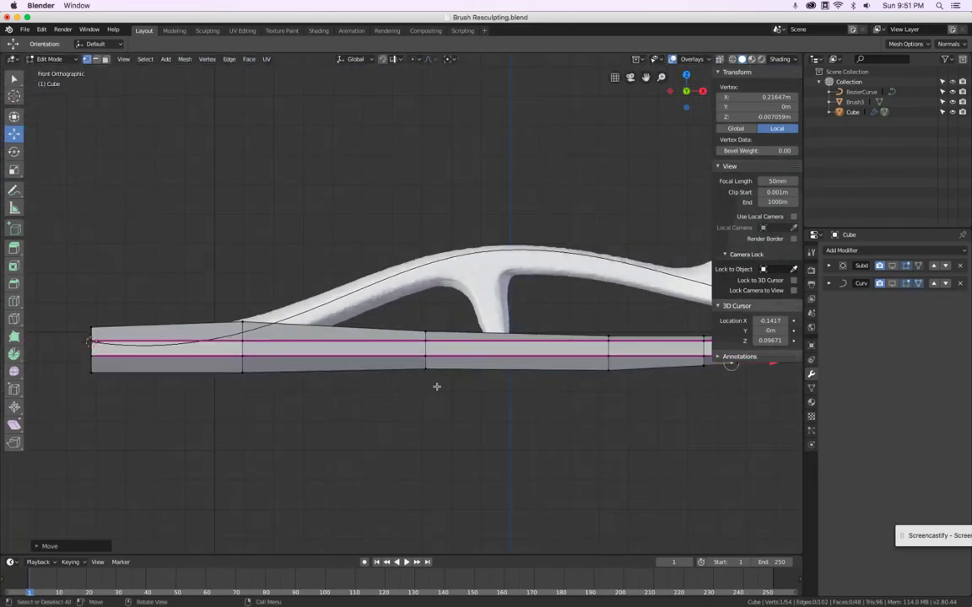
left_click(424, 370)
left_click(242, 377)
left_click(93, 378, "shift")
left_click(427, 374, "shift")
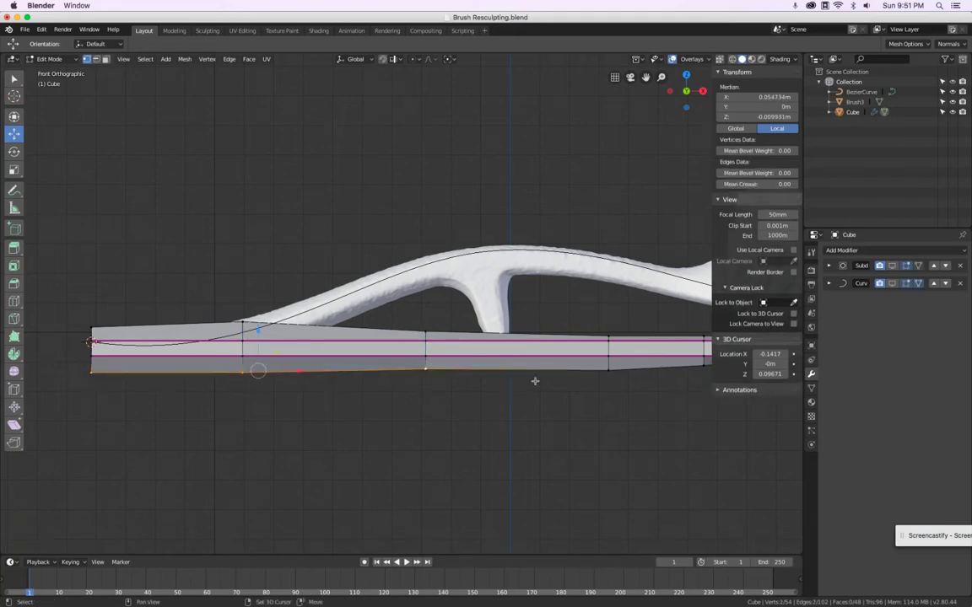
left_click(610, 368, "shift")
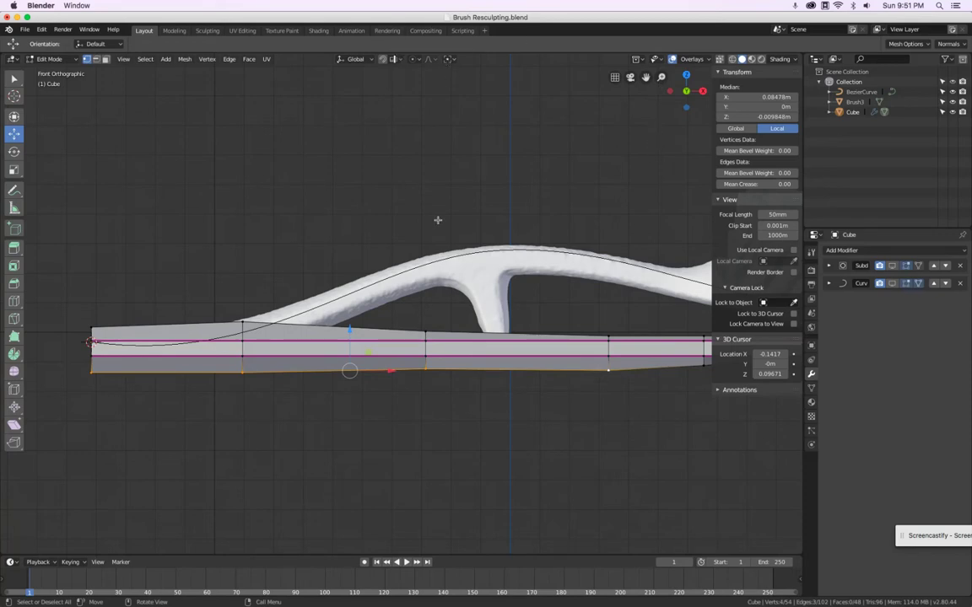
key("s")
key("z")
key("0")
key("Return")
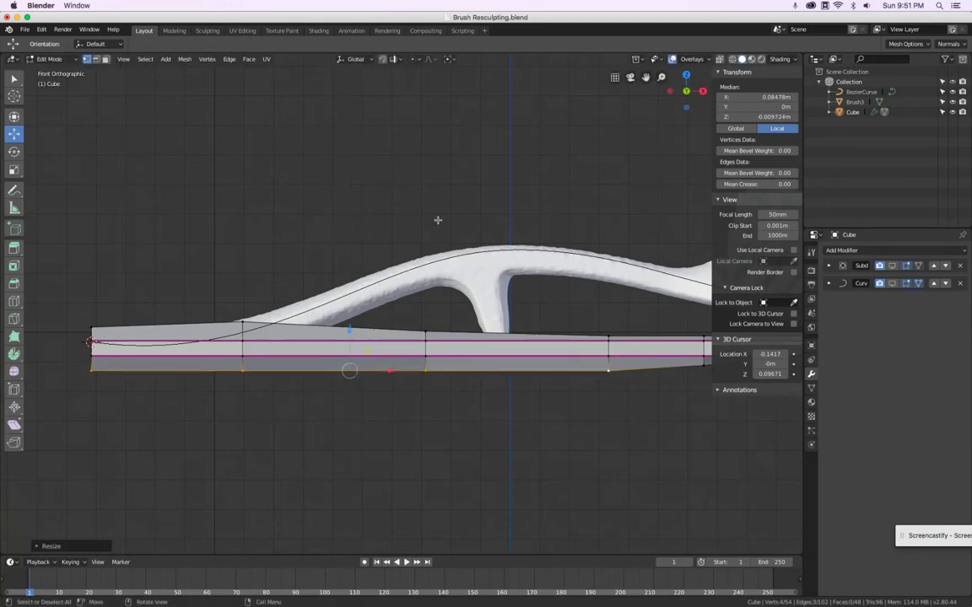
Show the Subdivision and Curve modifiers in the viewport to check the flattened underside against the brush
left_click(892, 267)
left_click(891, 285)
scroll(363, 339, "up", 4)
scroll(363, 340, "down", 4)
middle_click_drag(454, 373, 444, 336)
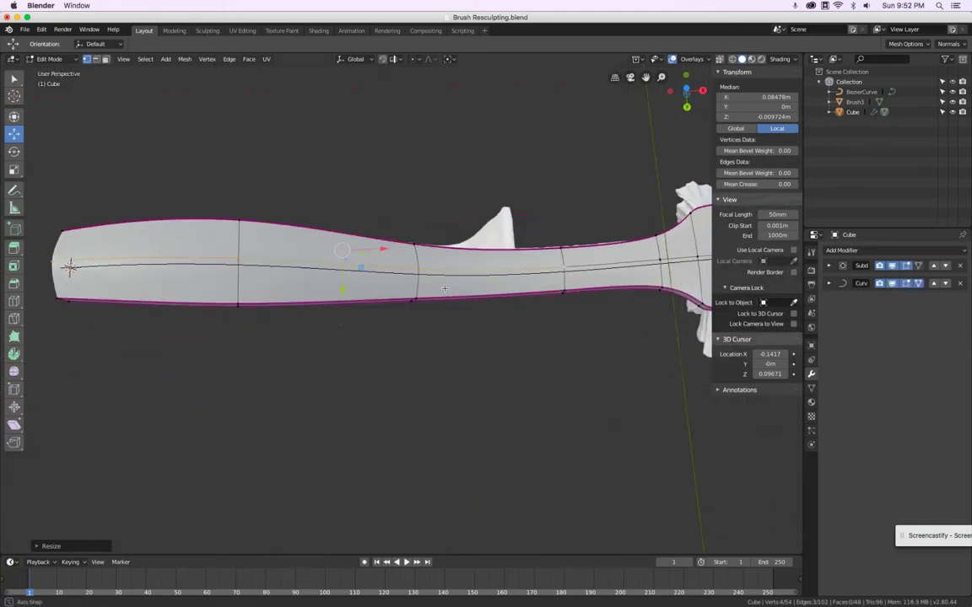
middle_click_drag(445, 289, 435, 383)
key("KP_1")
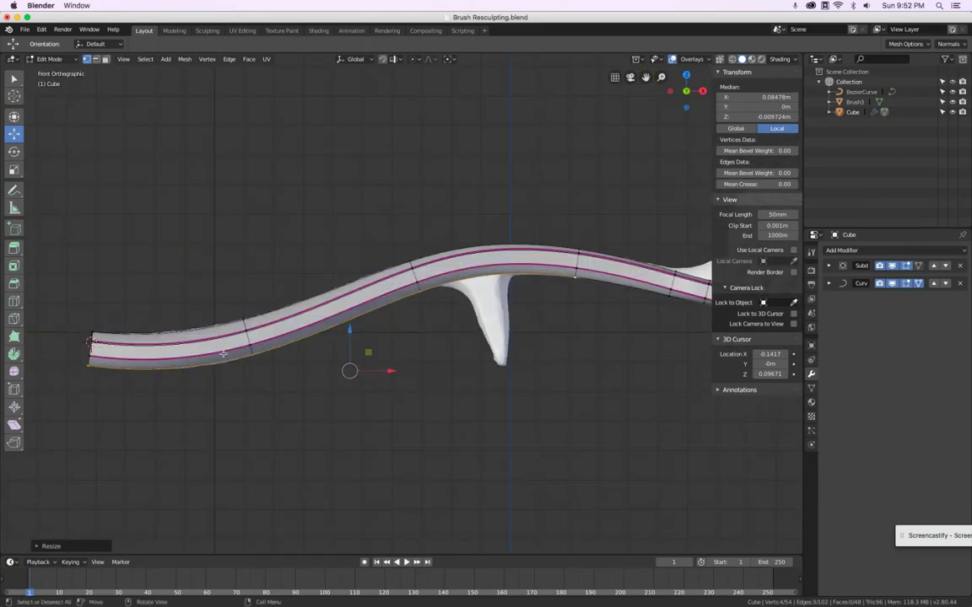
Examine the mesh's fit along the handle and bristle head, comparing its straight and curve-deformed forms
left_click(242, 344)
scroll(243, 350, "up", 5)
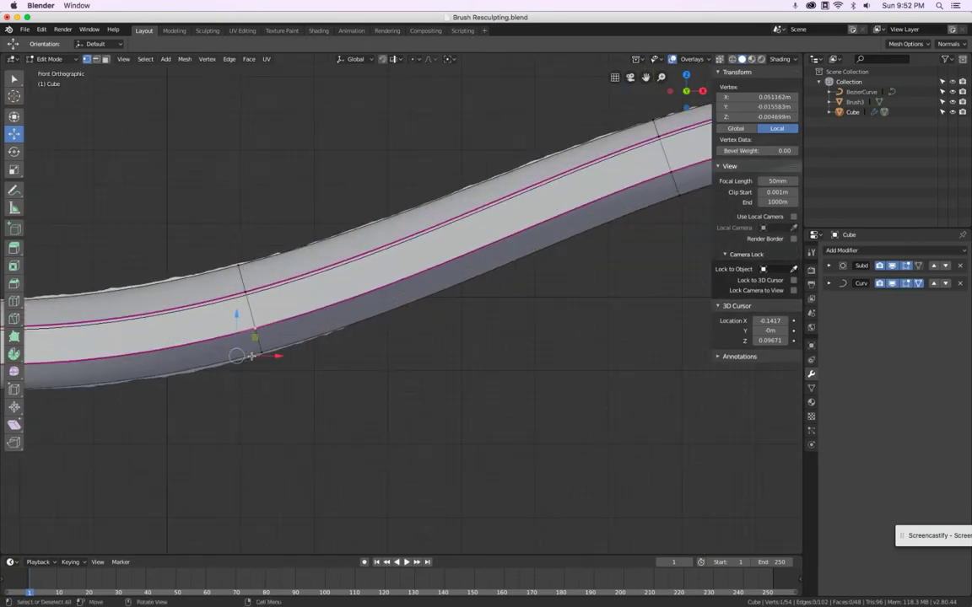
scroll(266, 348, "down", 4)
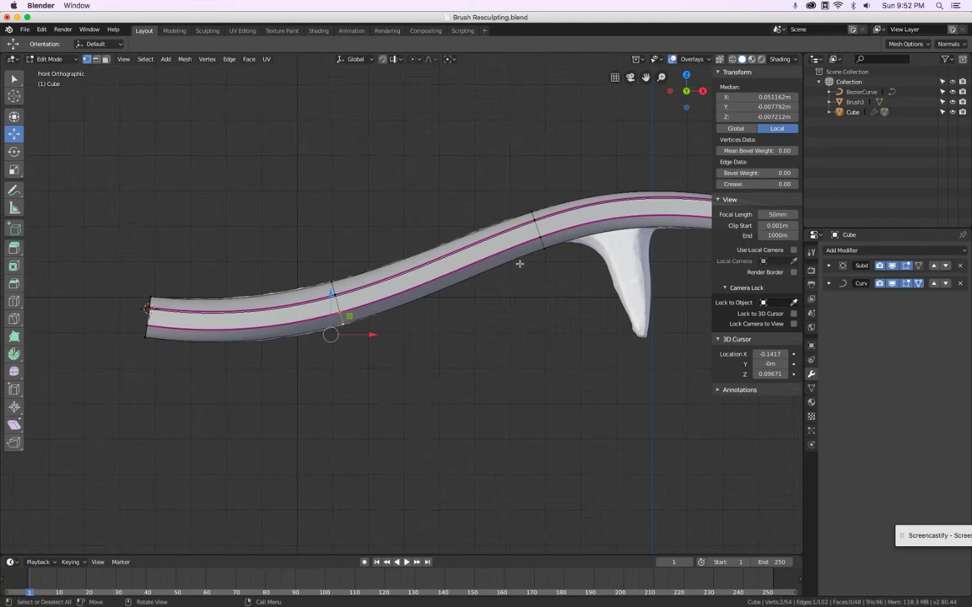
left_click(893, 284)
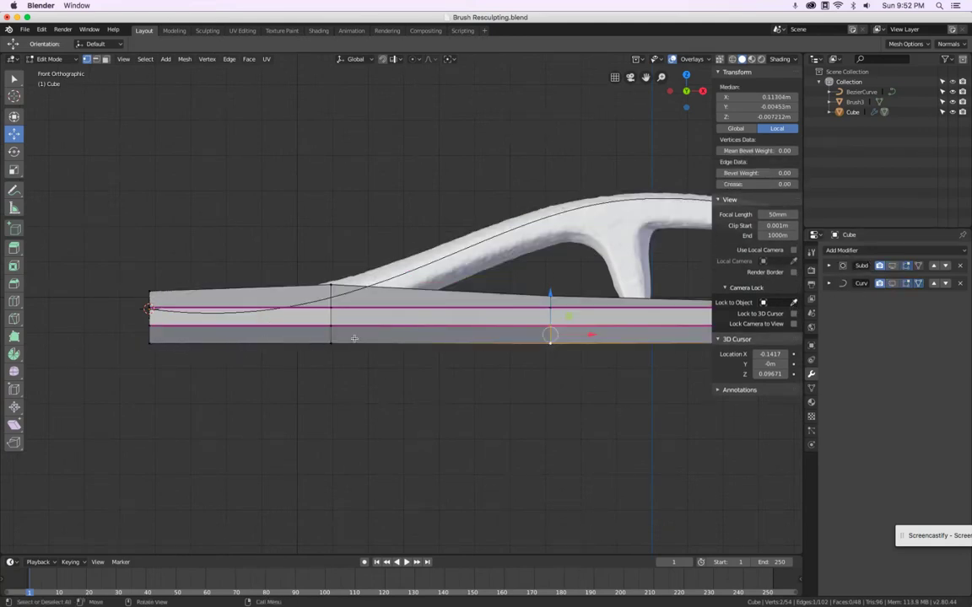
mouse_move(518, 380)
middle_mouse_down("shift")
mouse_move(258, 384)
mouse_move(491, 374)
mouse_move(458, 360)
middle_mouse_up("shift")
left_click(892, 283)
mouse_move(360, 330)
middle_mouse_down()
mouse_move(369, 453)
mouse_move(371, 328)
mouse_move(509, 342)
mouse_move(292, 336)
mouse_move(406, 315)
mouse_move(210, 327)
mouse_move(218, 325)
middle_mouse_up()
scroll(264, 320, "down", 6)
key("KP_1")
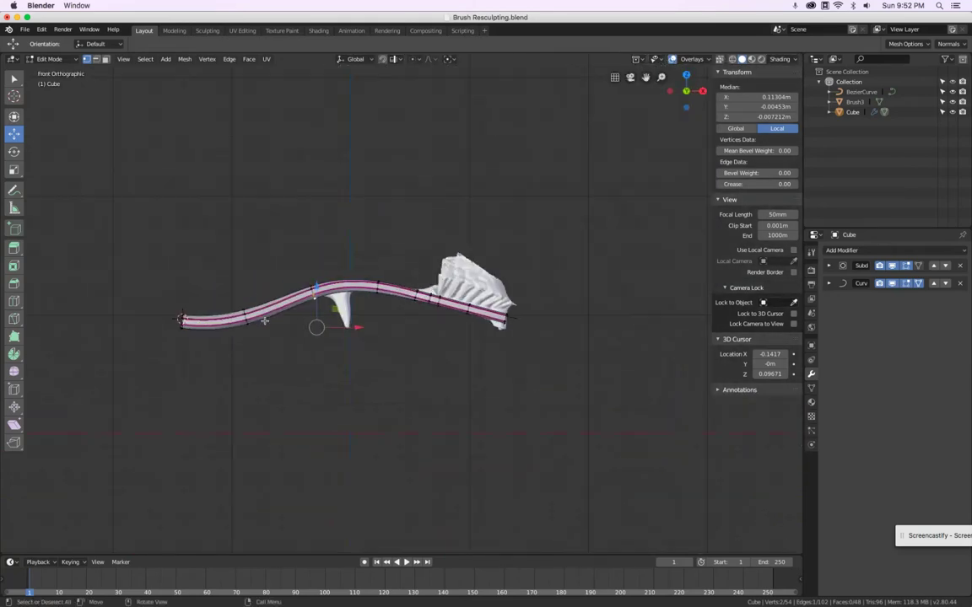
scroll(393, 262, "up", 5)
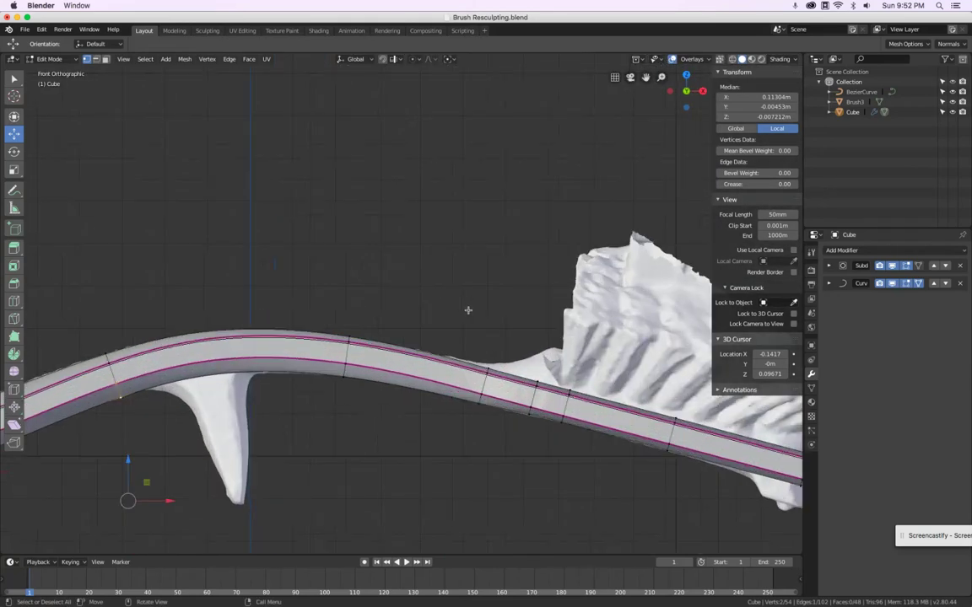
scroll(579, 359, "down", 2)
middle_click_drag(587, 350, 687, 314)
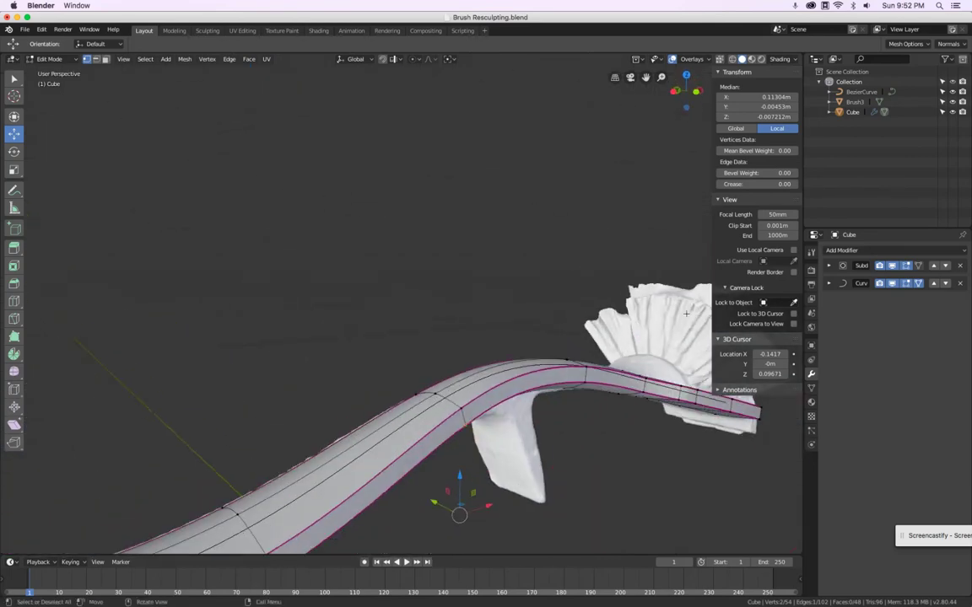
Disable the cube's In Front viewport display and compare its surface with the sculpted brush
left_click(811, 345)
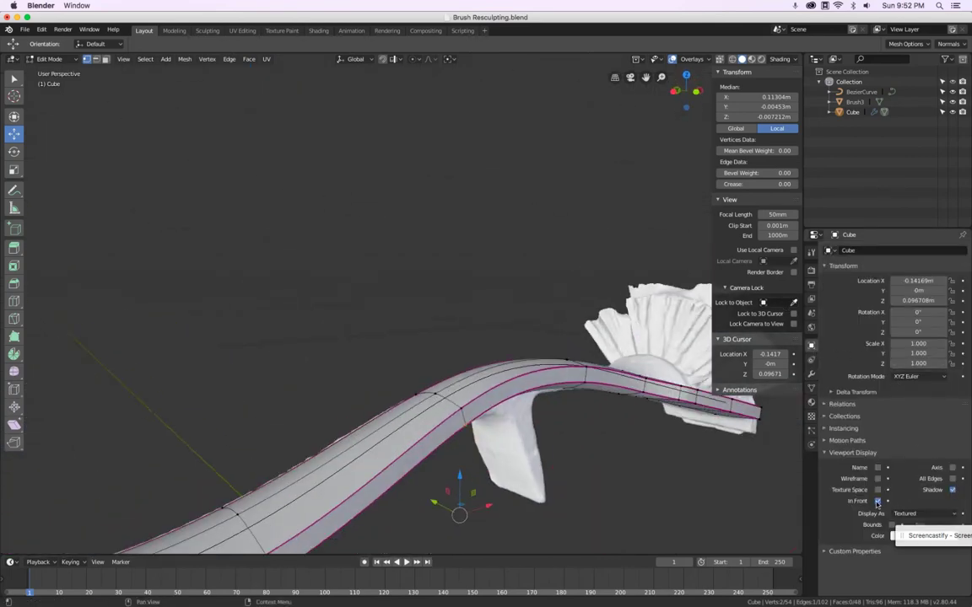
mouse_move(658, 439)
middle_mouse_down()
mouse_move(618, 419)
mouse_move(577, 341)
middle_mouse_up()
mouse_move(638, 372)
middle_mouse_down()
mouse_move(542, 325)
mouse_move(524, 341)
middle_mouse_up()
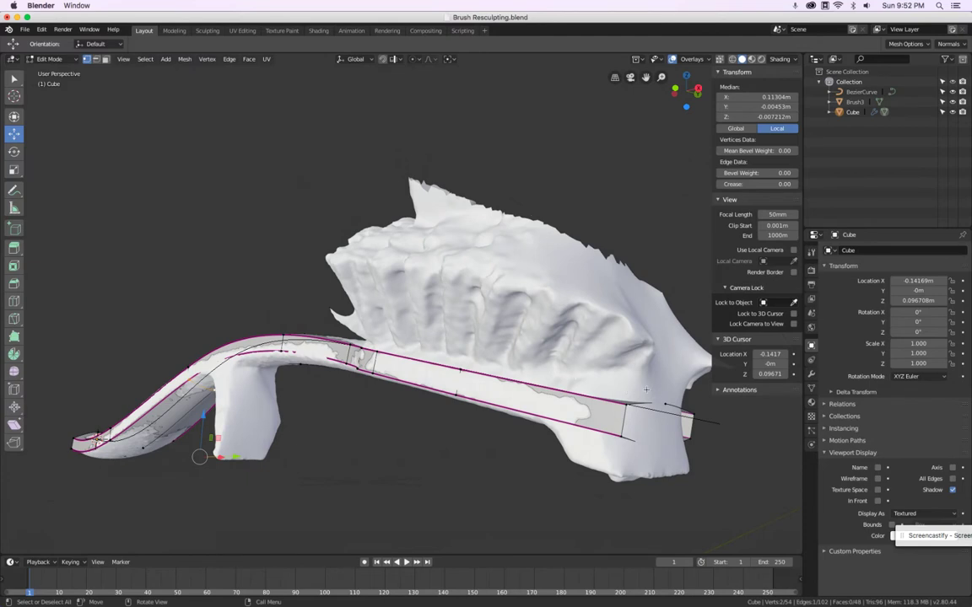
mouse_move(647, 389)
middle_mouse_down()
mouse_move(716, 391)
mouse_move(745, 433)
middle_mouse_up()
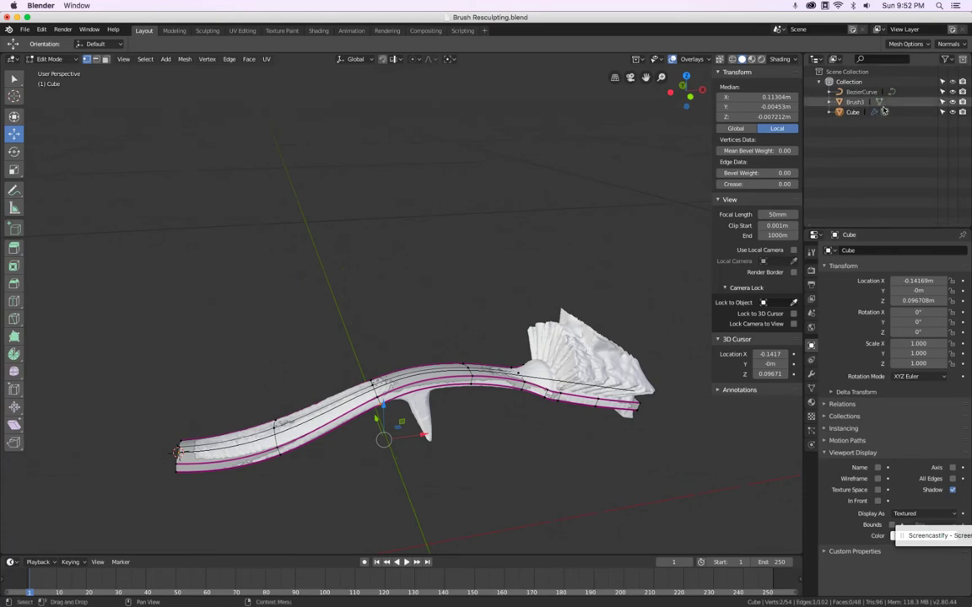
Examine the mesh's head end with the Brush3 sculpt hidden and shown
left_click(952, 102)
scroll(648, 291, "up", 3)
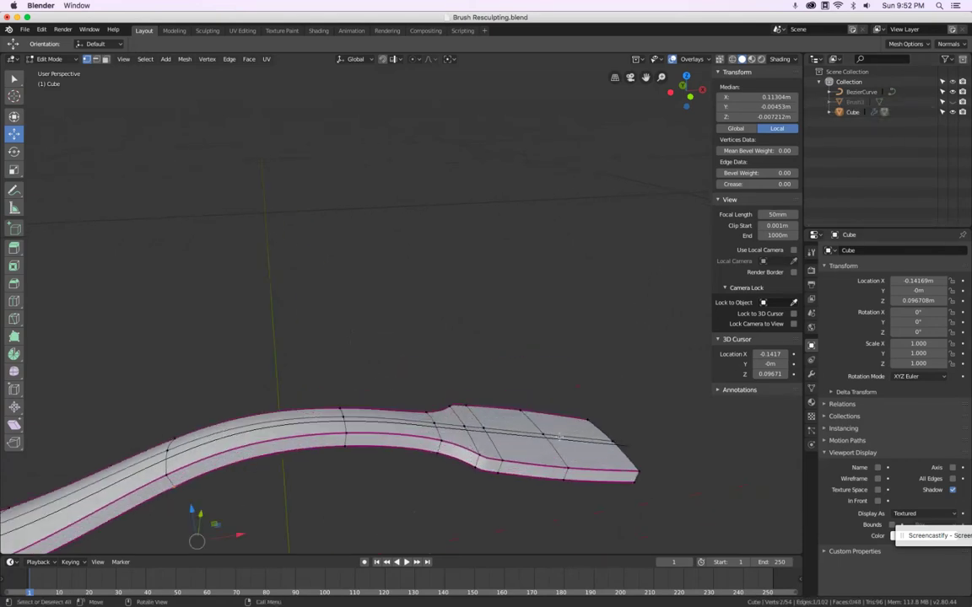
mouse_move(554, 436)
middle_mouse_down()
mouse_move(564, 431)
mouse_move(451, 340)
middle_mouse_up()
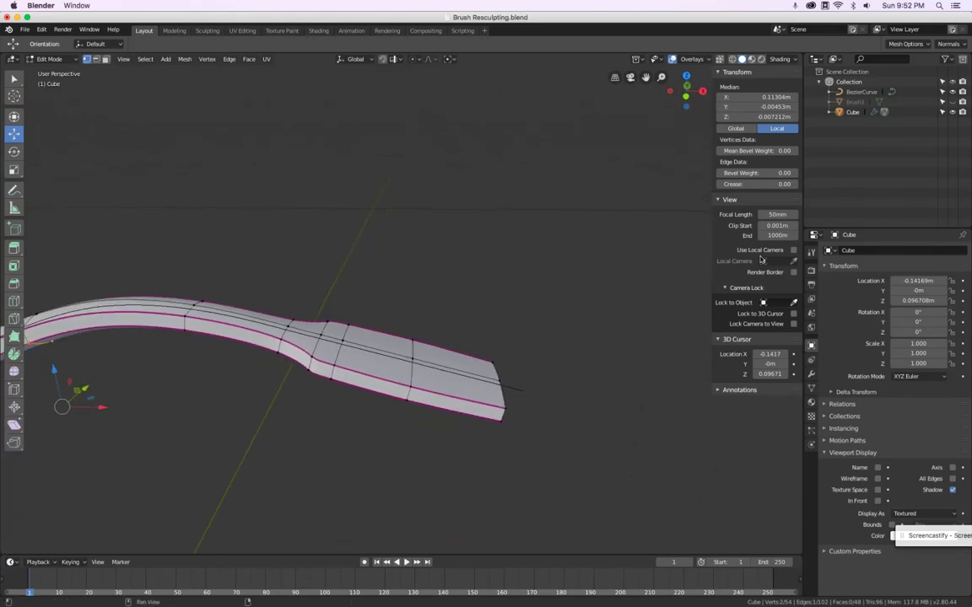
left_click(952, 101)
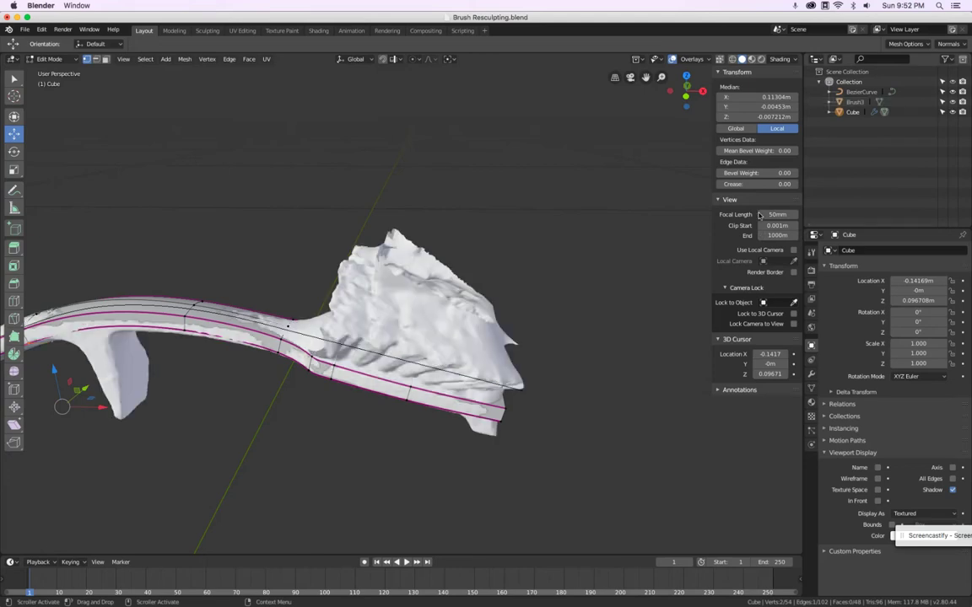
mouse_move(607, 286)
middle_mouse_down()
mouse_move(615, 258)
mouse_move(589, 277)
mouse_move(531, 397)
mouse_move(500, 369)
mouse_move(396, 337)
middle_mouse_up()
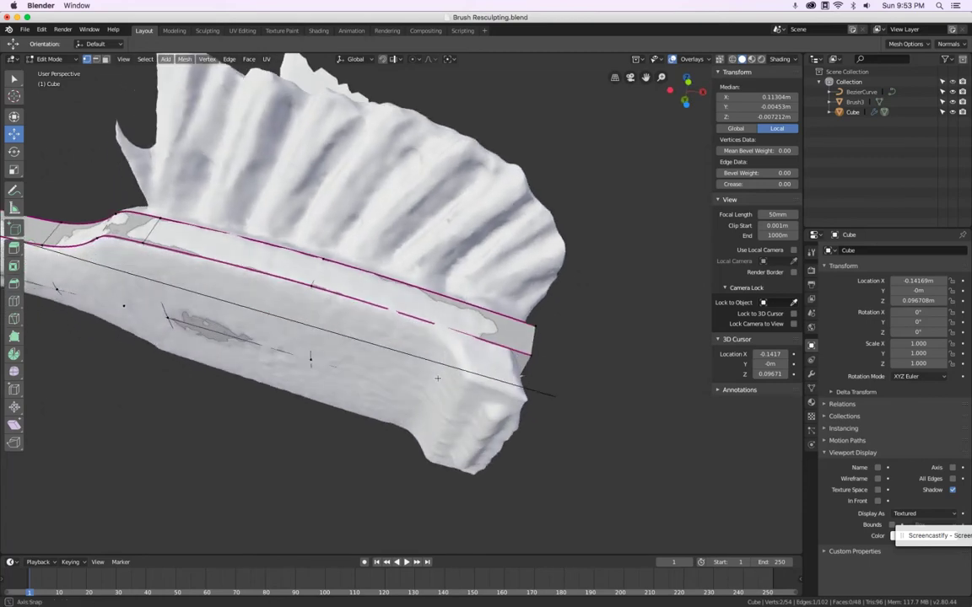
Hide the Brush3 sculpt and cut an edge loop near the head's open end, at a local X of about 0.276 m
left_click(953, 101)
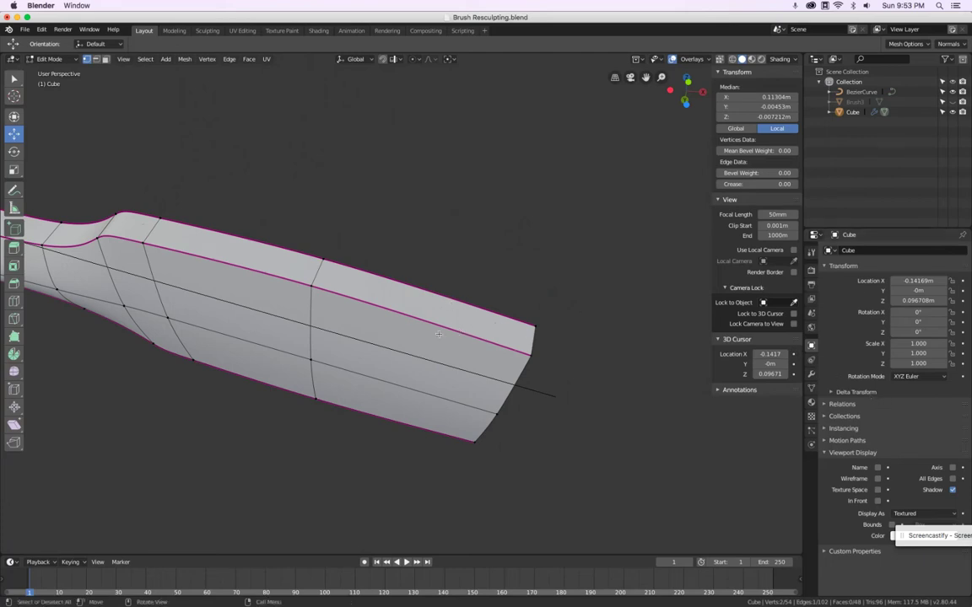
key("ctrl+r")
left_click(441, 331)
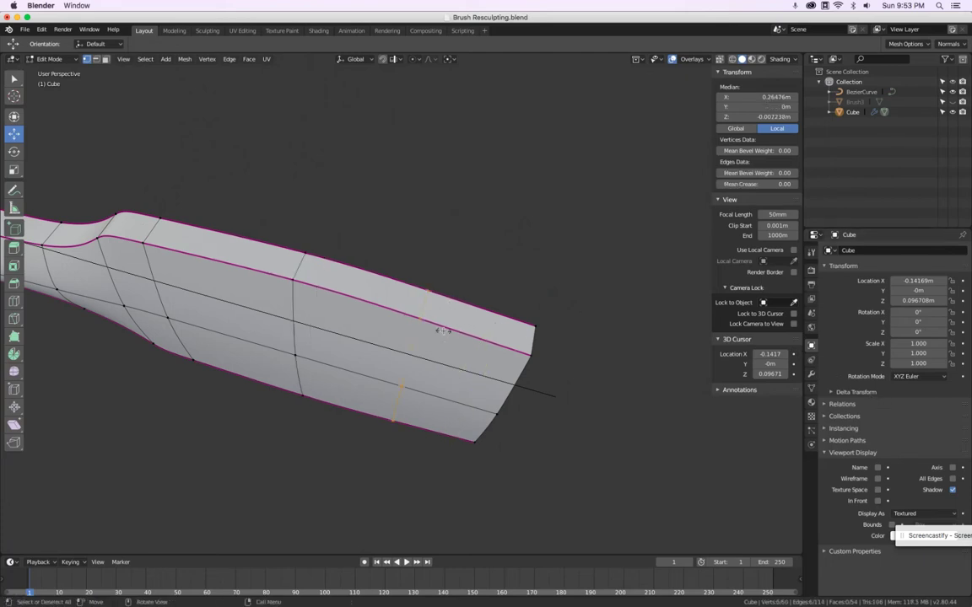
left_click(513, 369)
Hide the Curve modifier in the viewport to work on the straight mesh at the head's open end
left_click(812, 374)
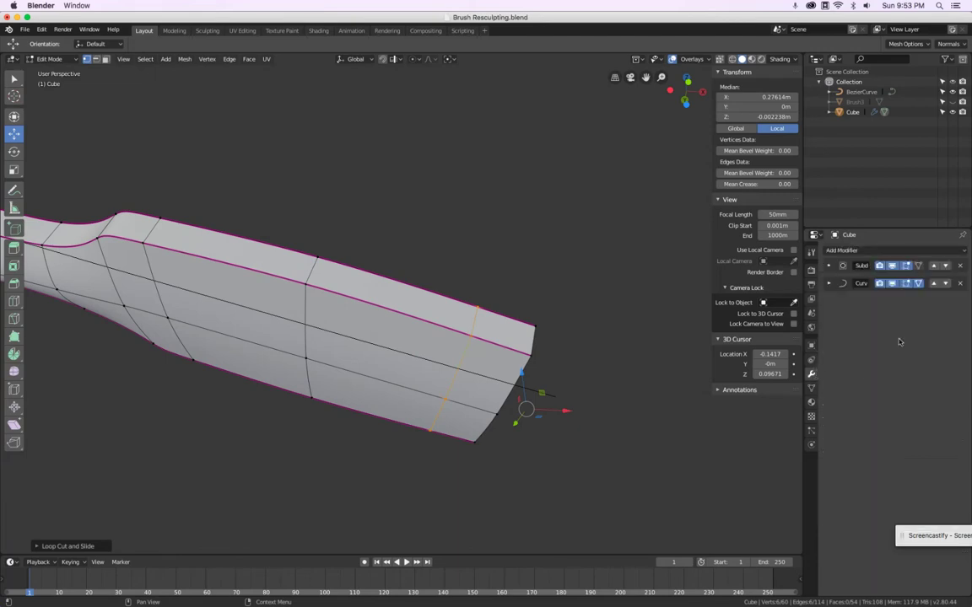
left_click(893, 286)
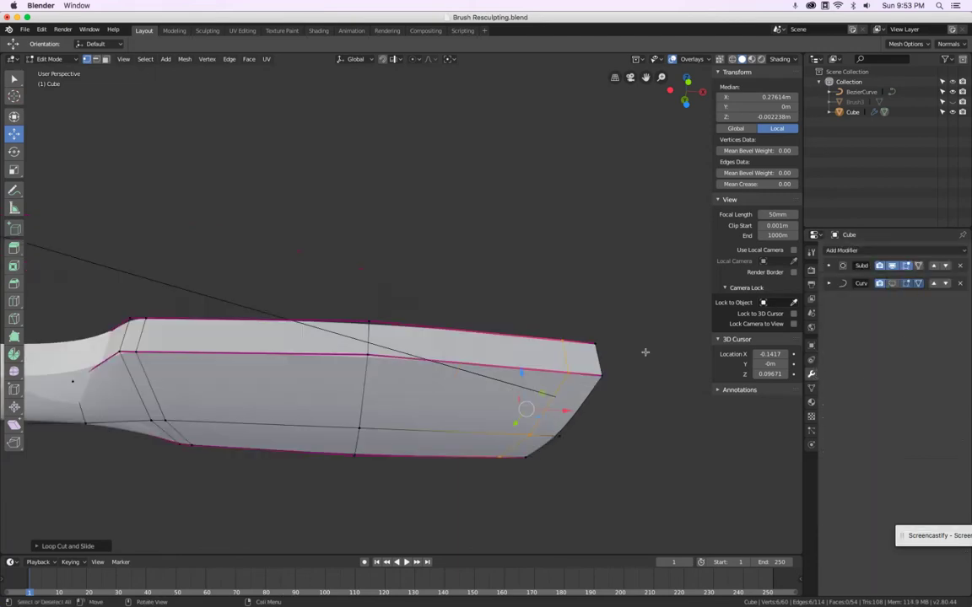
middle_click_drag(640, 353, 608, 305)
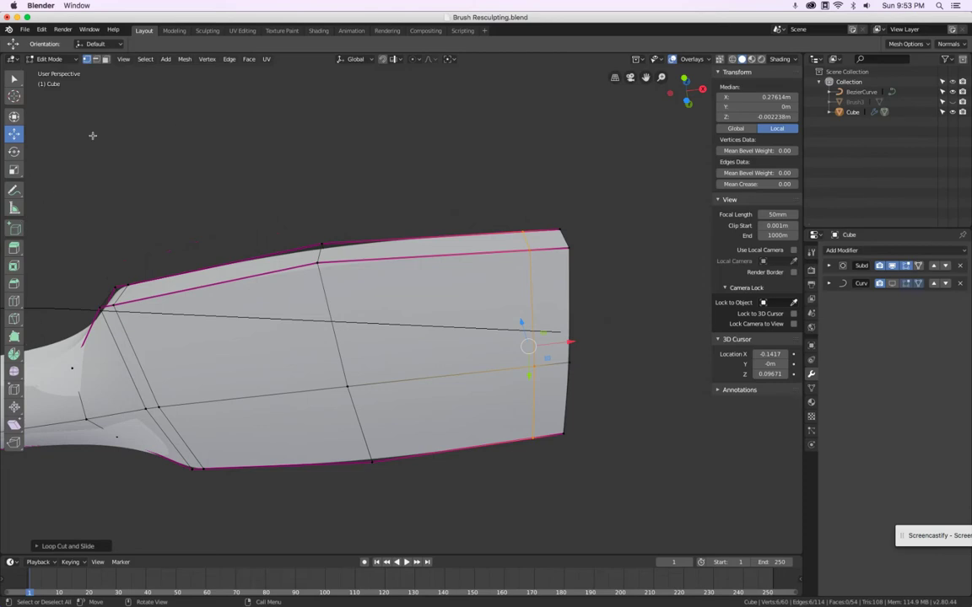
mouse_move(387, 209)
middle_mouse_down()
mouse_move(449, 322)
mouse_move(438, 449)
middle_mouse_up()
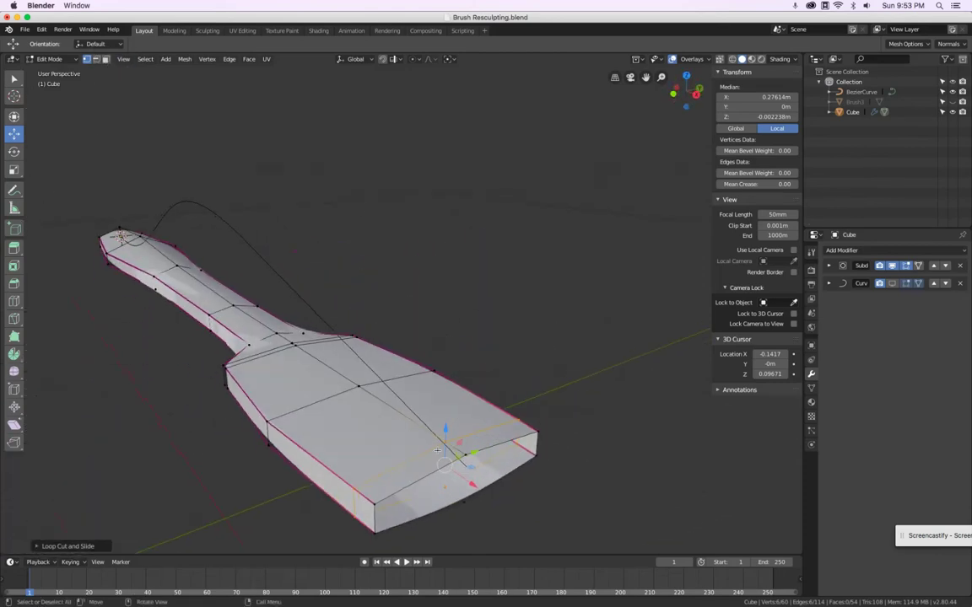
Close the head's open end with two four-sided faces, one on each side of the centre line
left_click(376, 506)
left_click(376, 533, "shift")
left_click(465, 504, "shift")
left_click(467, 458, "shift")
key("f")
left_click(467, 457)
left_click(538, 432, "shift")
left_click(477, 502, "alt")
key("f")
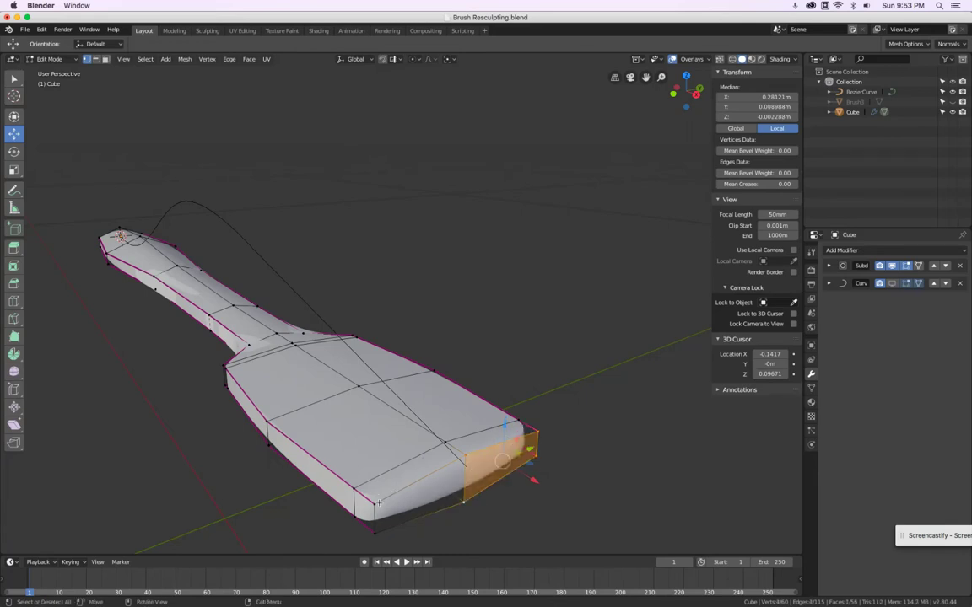
Set the mean crease of the two upper edges across the head's end to 1.00
left_click(377, 504)
left_click(467, 458, "shift")
left_click(542, 430, "shift")
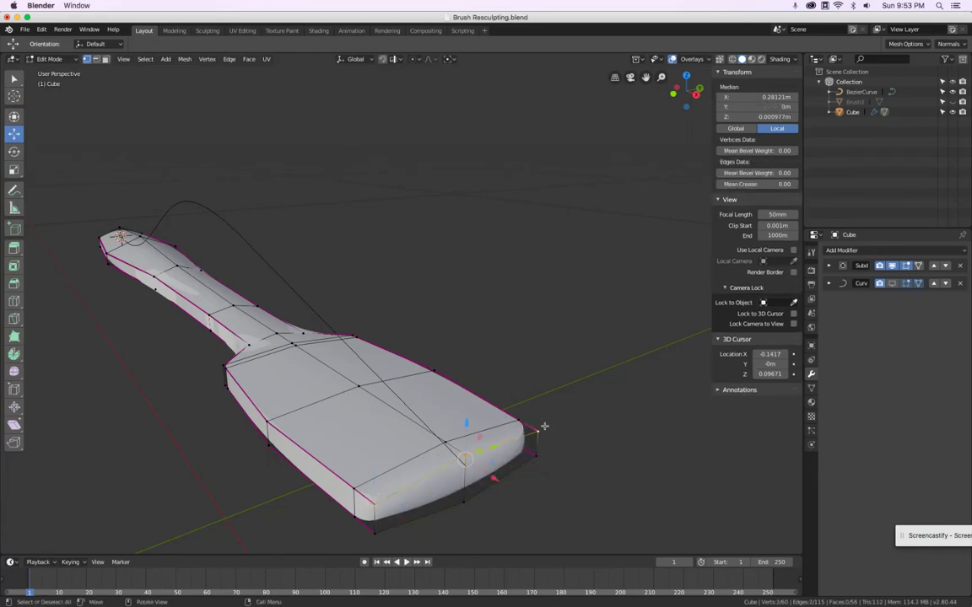
left_click_drag(742, 184, 795, 184)
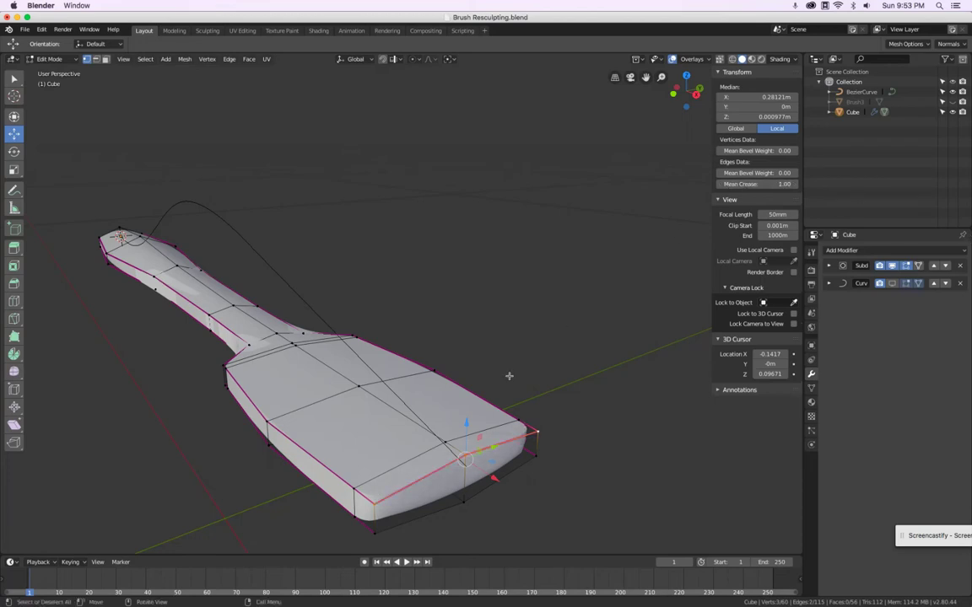
Set the crease of the head's end-face lower edges and both vertical corner edges to 1.00
left_click(380, 506)
left_click(375, 529, "shift")
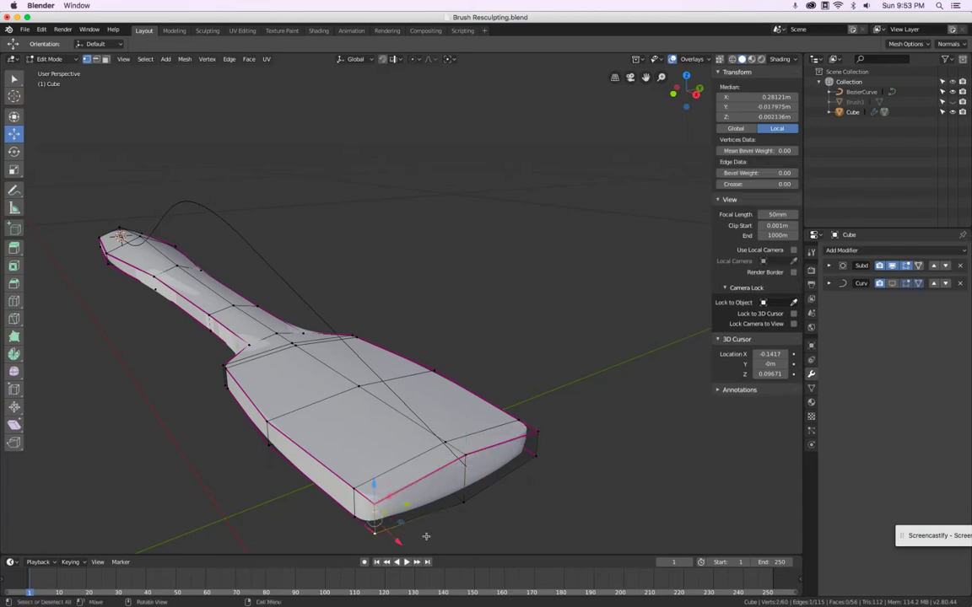
left_click(465, 506, "shift")
left_click(536, 456, "shift")
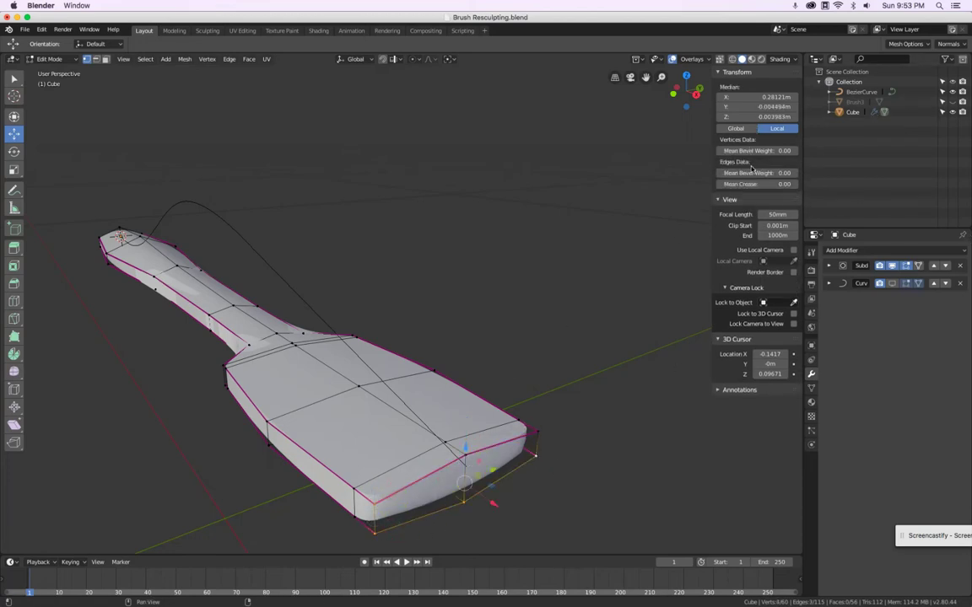
left_click_drag(769, 186, 798, 187)
left_click(531, 444)
left_click_drag(743, 186, 808, 194)
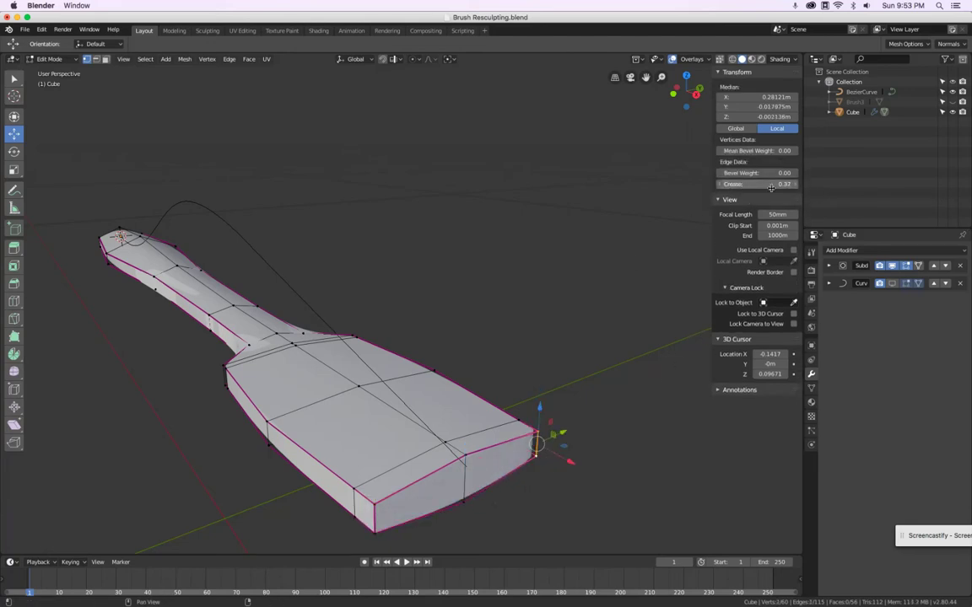
Extrude the two narrow underside faces at the head's end about 0.0095 m straight down along Z
key("Tab")
mouse_move(513, 418)
middle_mouse_down()
mouse_move(516, 391)
mouse_move(548, 345)
mouse_move(570, 496)
mouse_move(560, 330)
mouse_move(570, 345)
mouse_move(529, 345)
middle_mouse_up()
key("Tab")
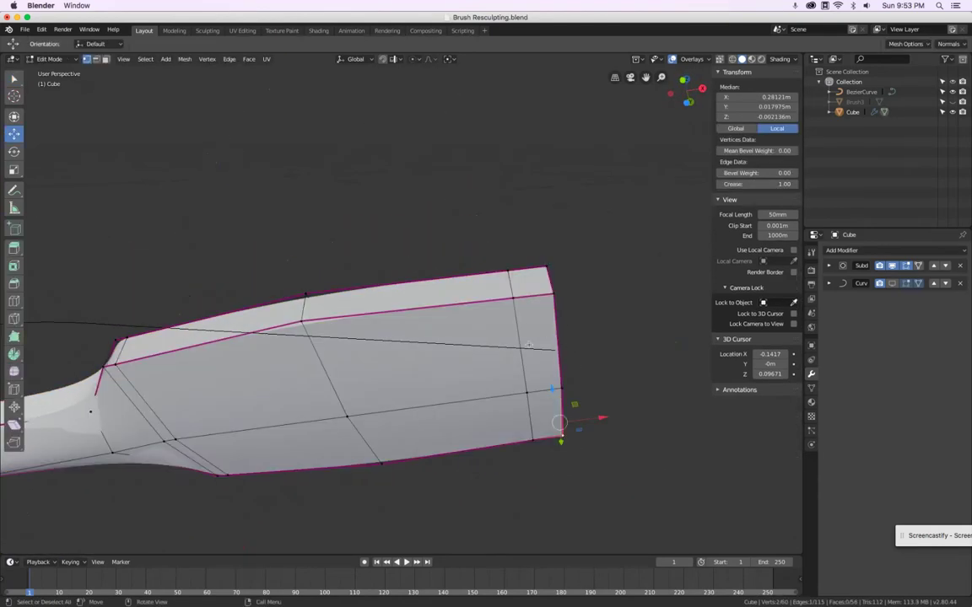
left_click(105, 60)
left_click(548, 405)
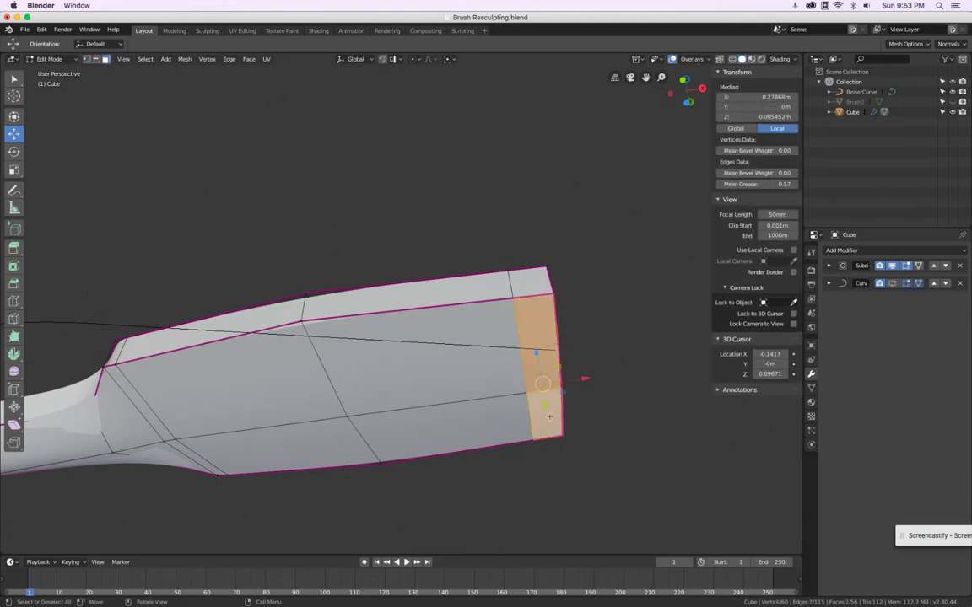
key("KP_1")
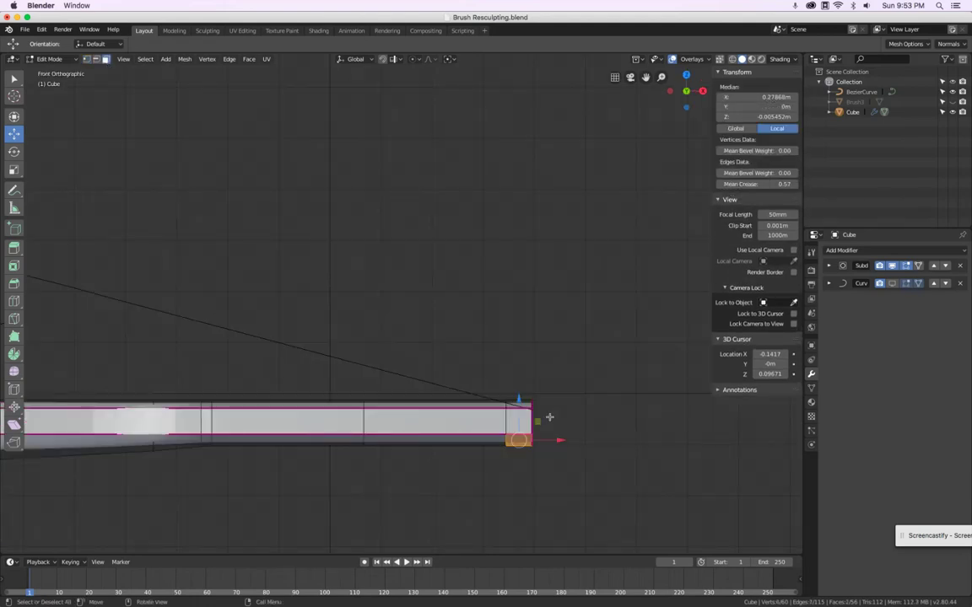
key("e")
key("z")
left_click(554, 462)
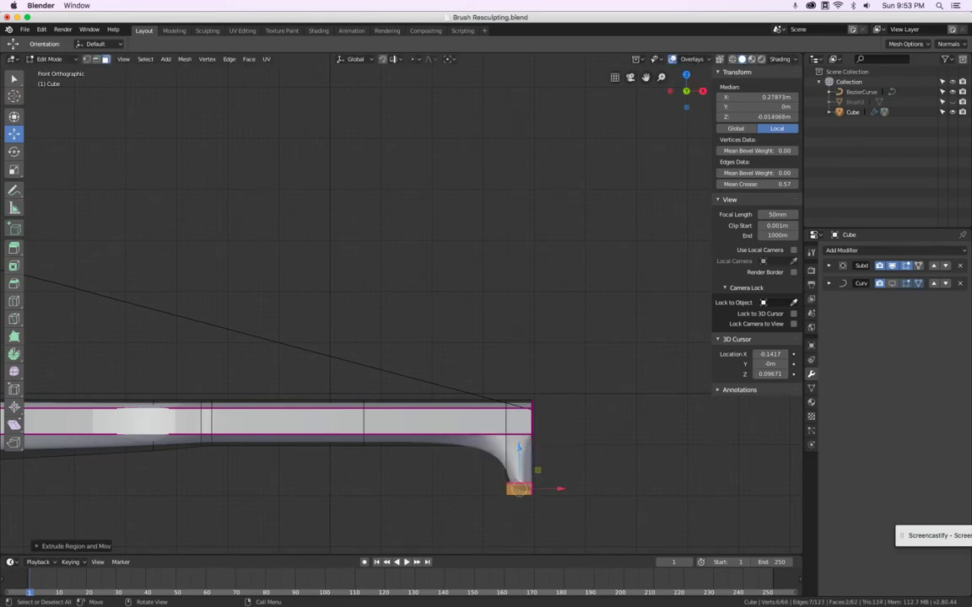
Set the mean crease of the extruded lip's four vertical corner edges to 1.00
middle_click_drag(554, 462, 219, 110)
left_click(95, 59)
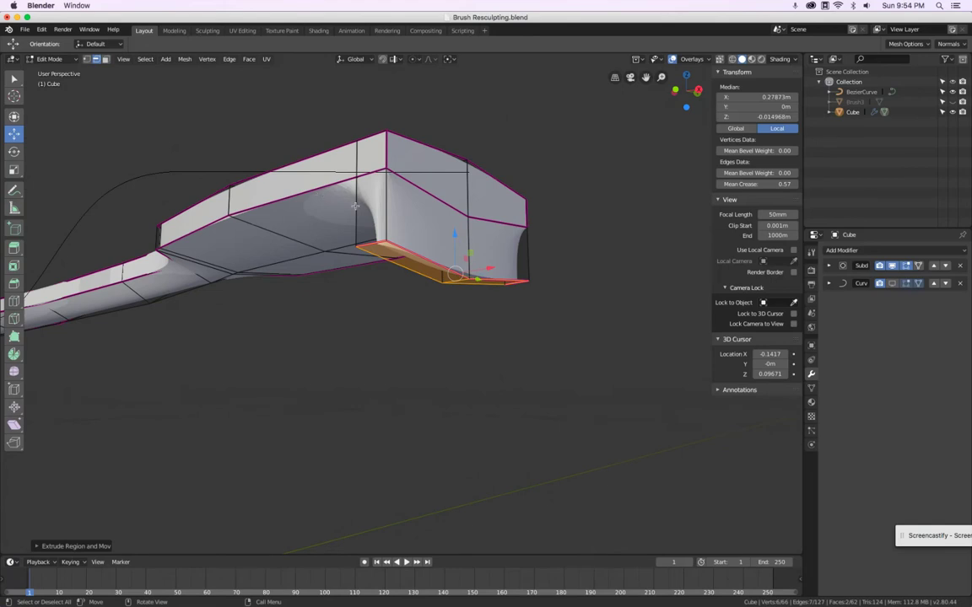
left_click(355, 208)
left_click(387, 181, "shift")
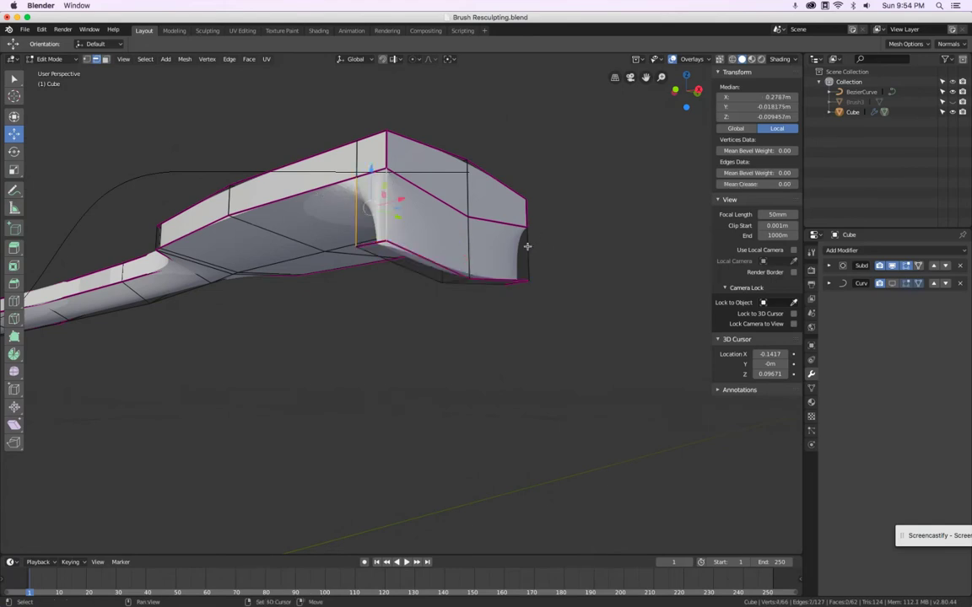
middle_click_drag(527, 246, 419, 290)
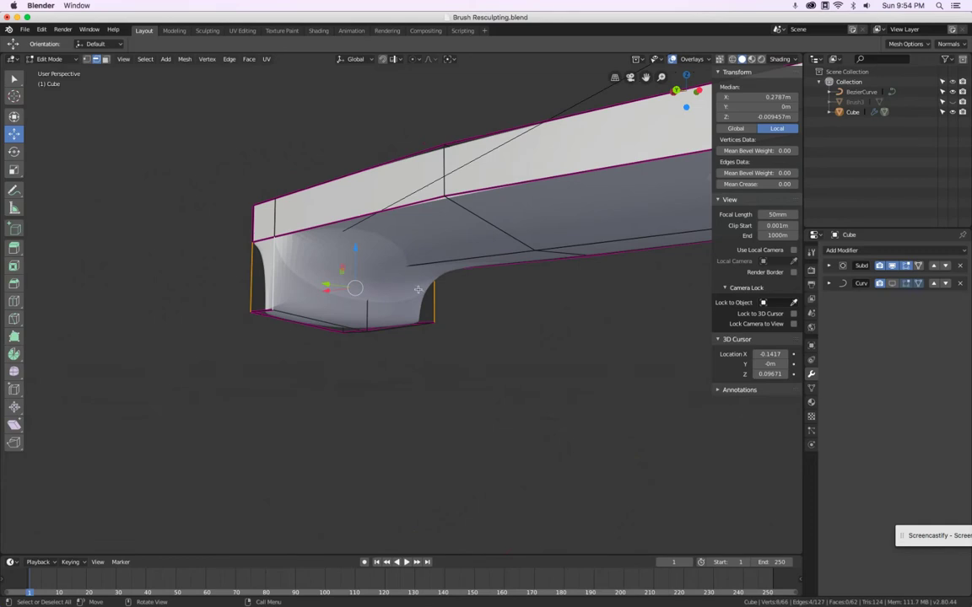
left_click_drag(733, 184, 791, 184)
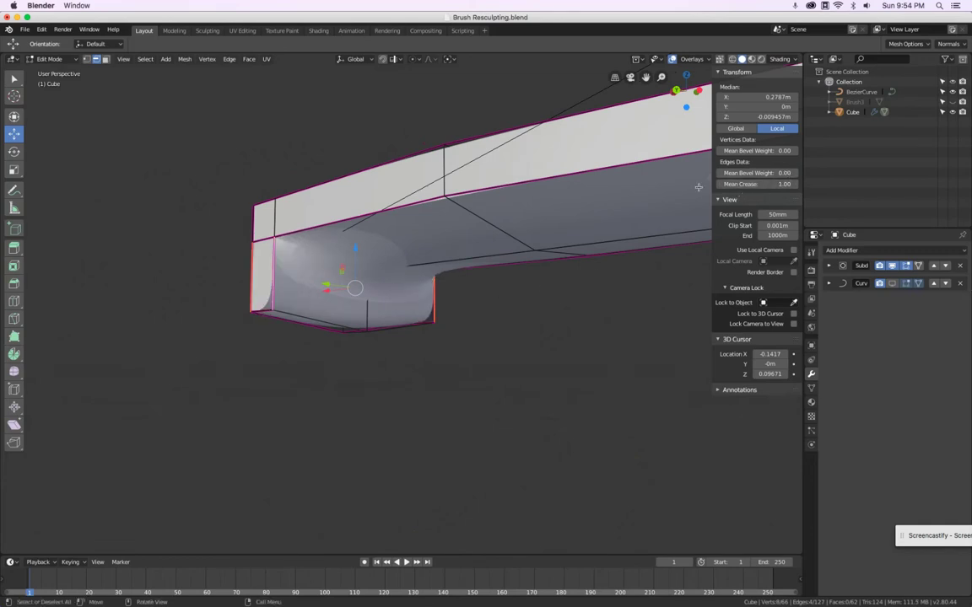
Set the mean crease of the two inner bottom edges of the extruded lip to 1.00
middle_click_drag(319, 257, 314, 207)
left_click(305, 379)
left_click(380, 446, "shift")
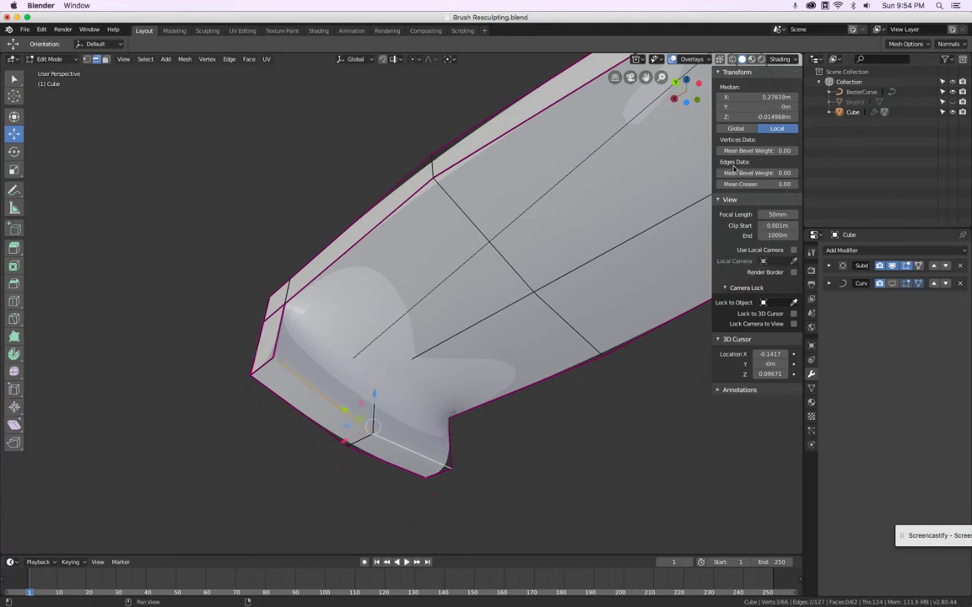
left_click_drag(738, 184, 793, 184)
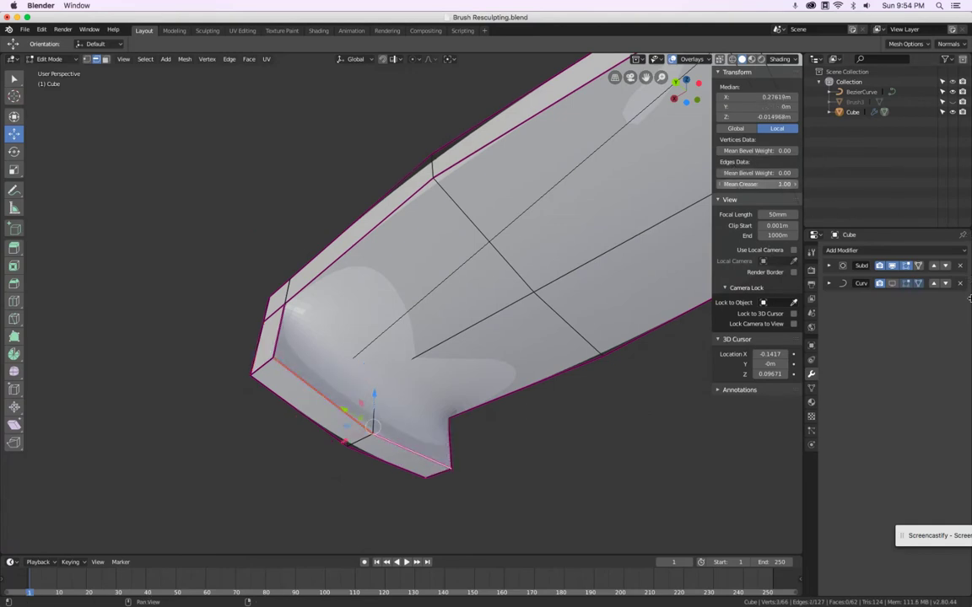
Set the mean crease of the two edges where the lip meets the head's underside to 1.00, using wireframe display to select them
left_click(309, 327)
left_click(403, 362, "shift")
key("z")
left_click(372, 362)
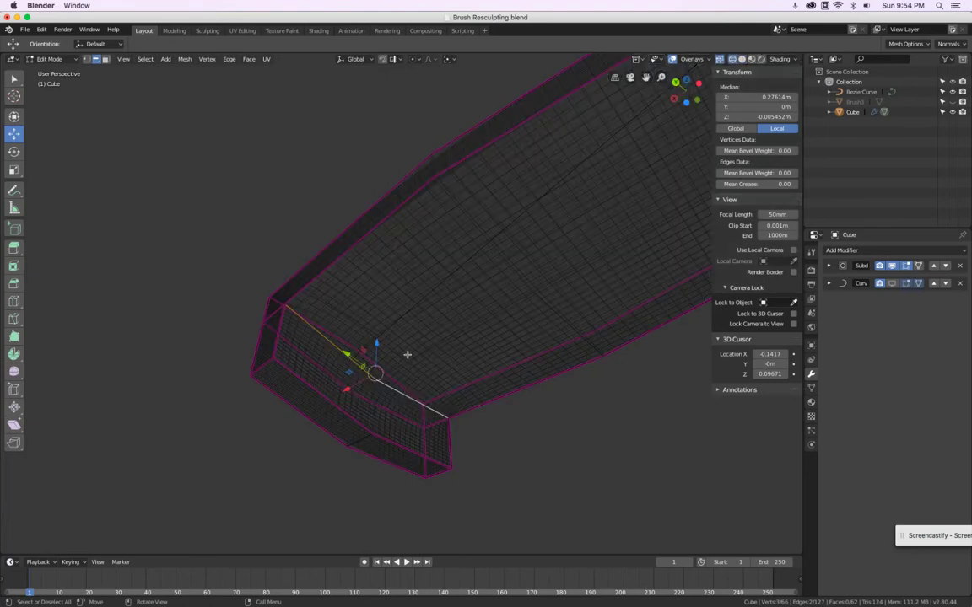
middle_click_drag(408, 355, 473, 405)
left_click_drag(734, 184, 793, 184)
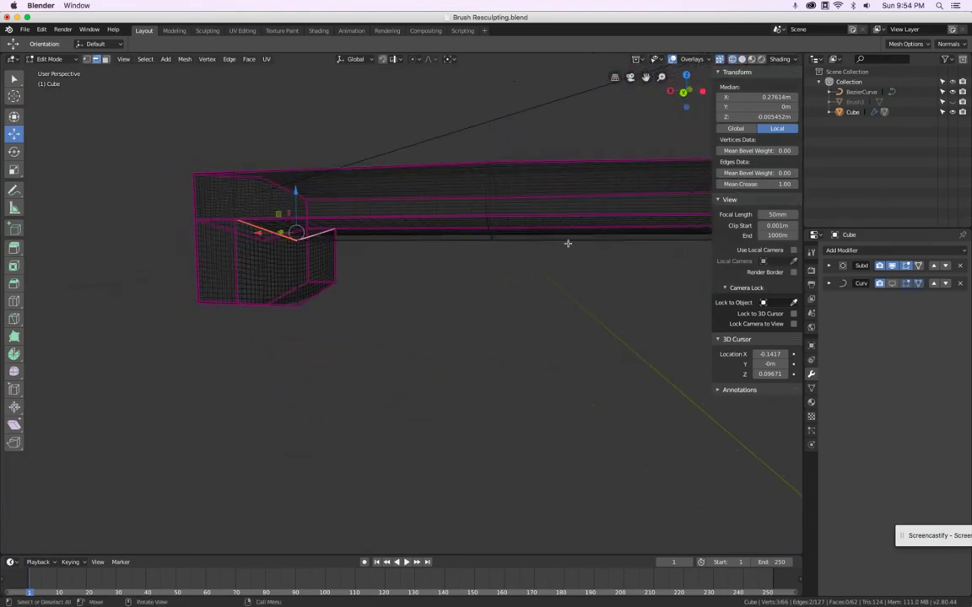
key("shift+z")
middle_click_drag(438, 322, 460, 285)
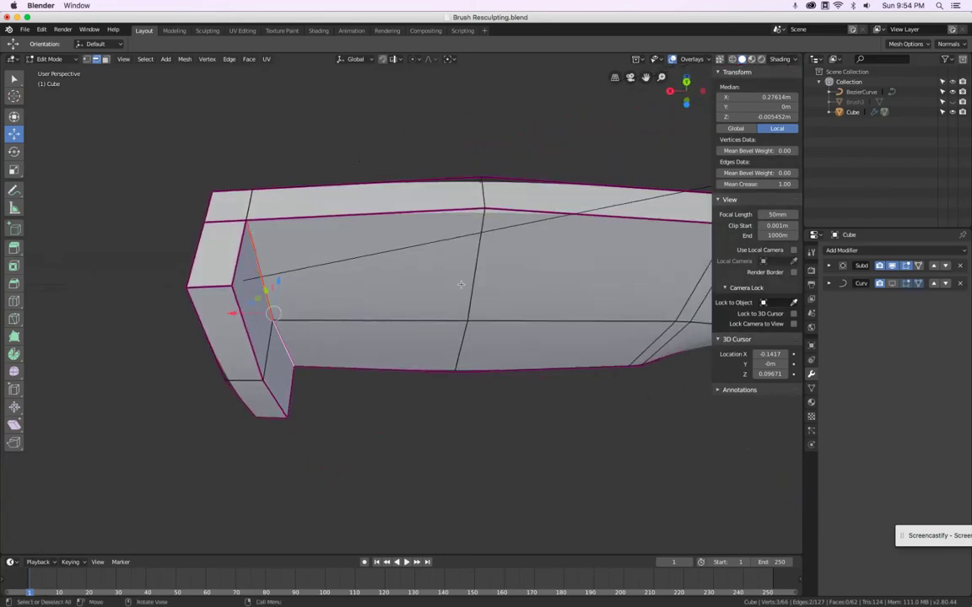
Show the Brush3 sculpt again and re-enable the Curve modifier in the viewport to compare both shapes from the front
left_click(953, 102)
scroll(412, 270, "down", 3)
key("KP_5")
key("KP_1")
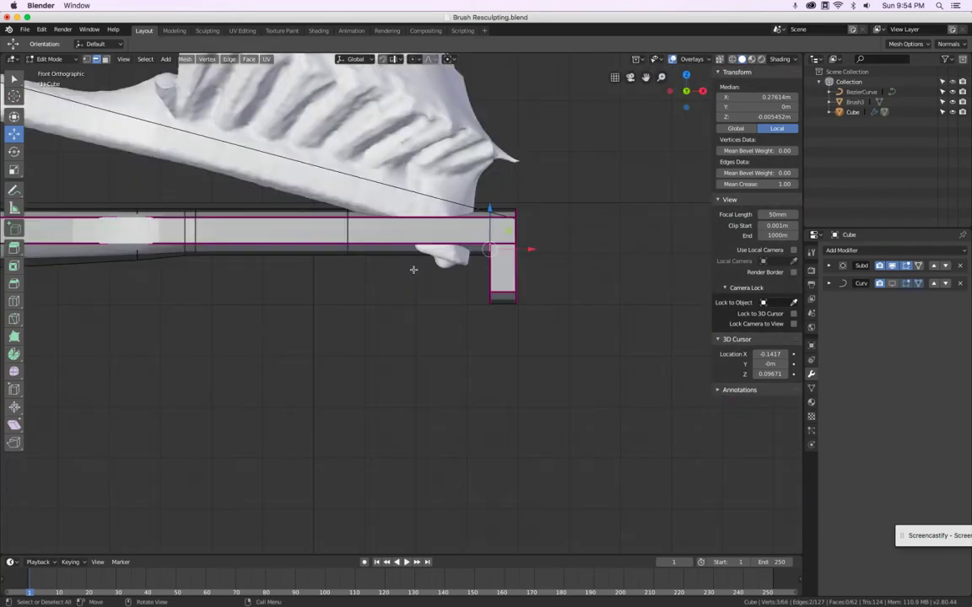
left_click(892, 283)
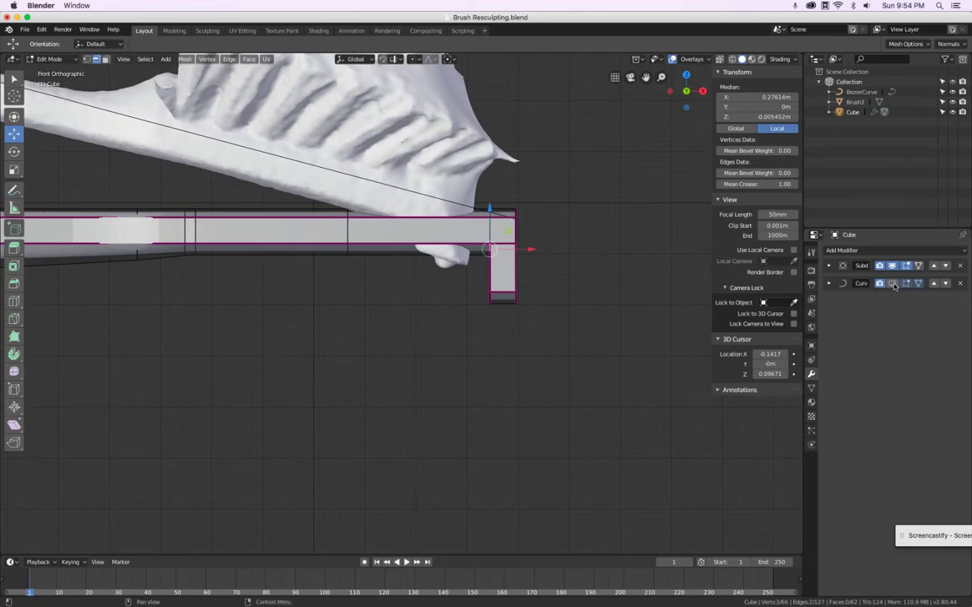
left_click(893, 284)
left_click(893, 284)
left_click(893, 285)
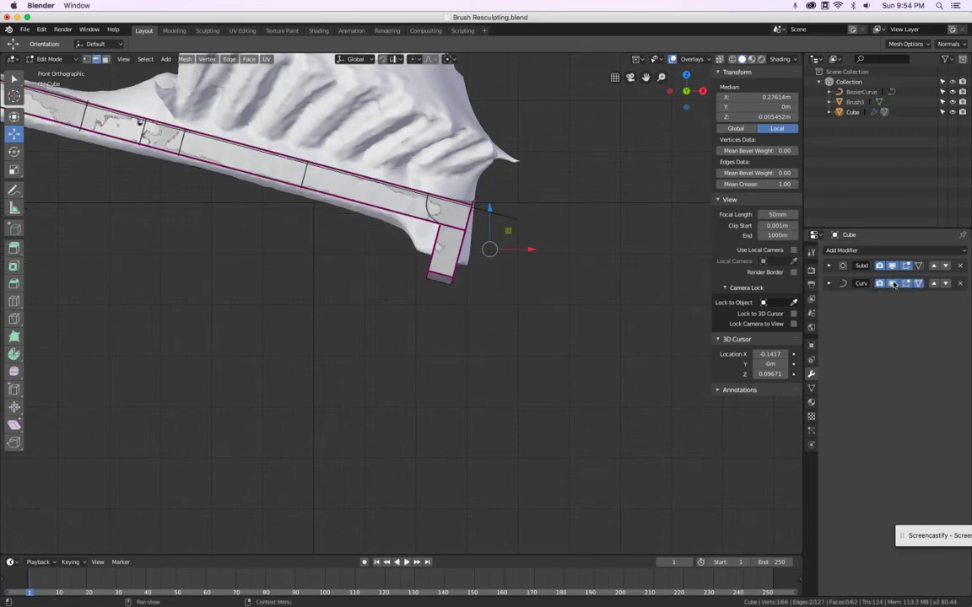
left_click(893, 285)
left_click(892, 284)
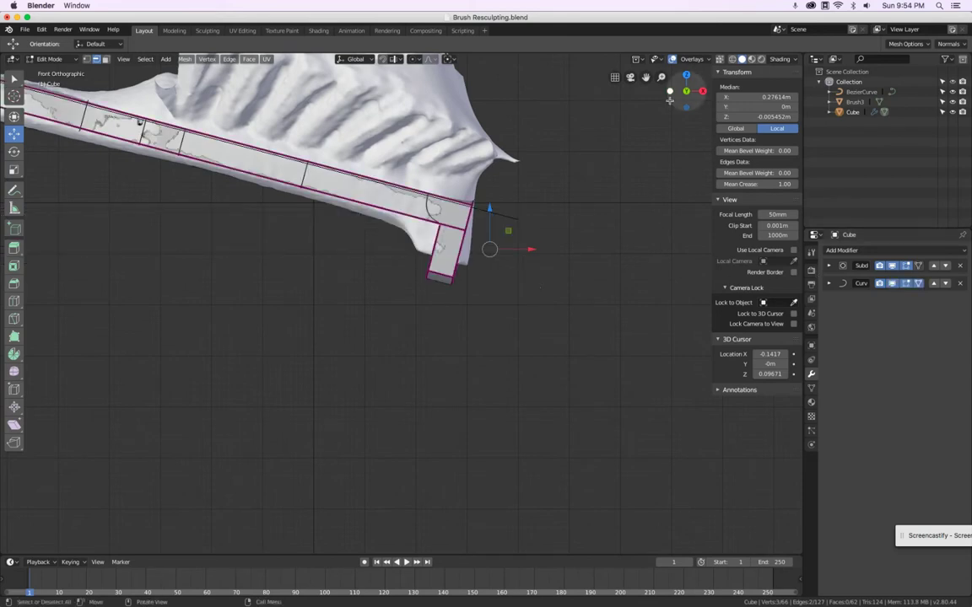
With X-ray on, move the vertices of the head's outer end outward along X to a local X of about 0.283 m
left_click(720, 60)
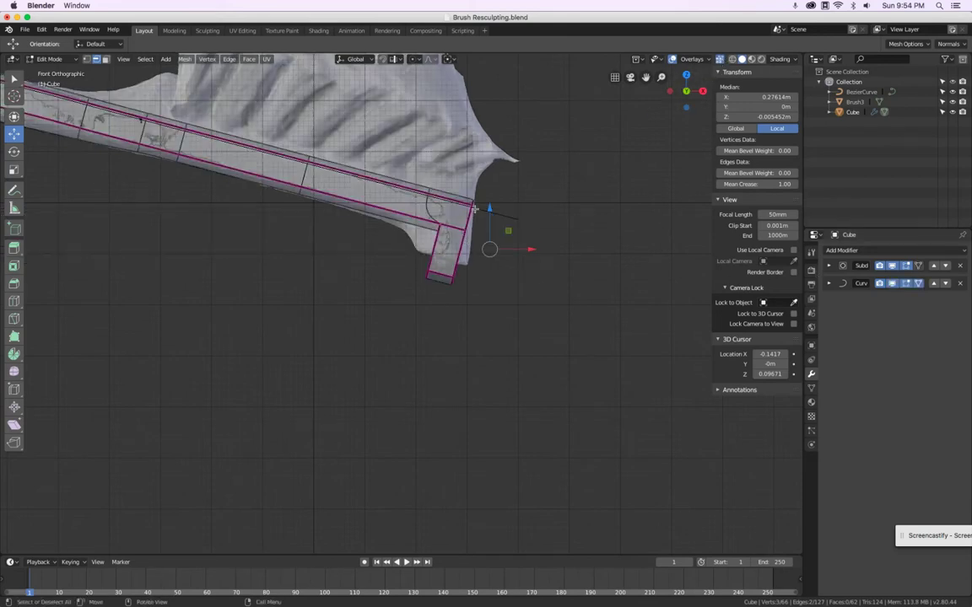
key("a")
key("a")
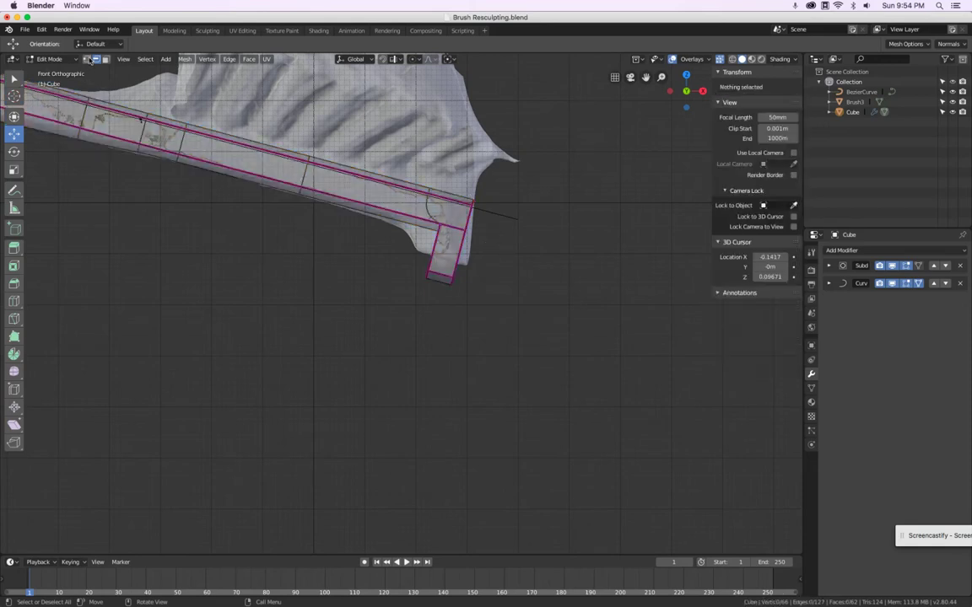
left_click(87, 59)
scroll(488, 219, "up", 2)
key("c")
mouse_move(478, 193)
left_mouse_down()
mouse_move(480, 184)
mouse_move(430, 330)
left_mouse_up()
key("Escape")
left_click_drag(567, 274, 580, 271)
Move the vertices on the inner side of the lip along X toward the handle to match the sculpt's lip
key("a")
key("alt+a")
key("b")
left_click_drag(387, 255, 427, 351)
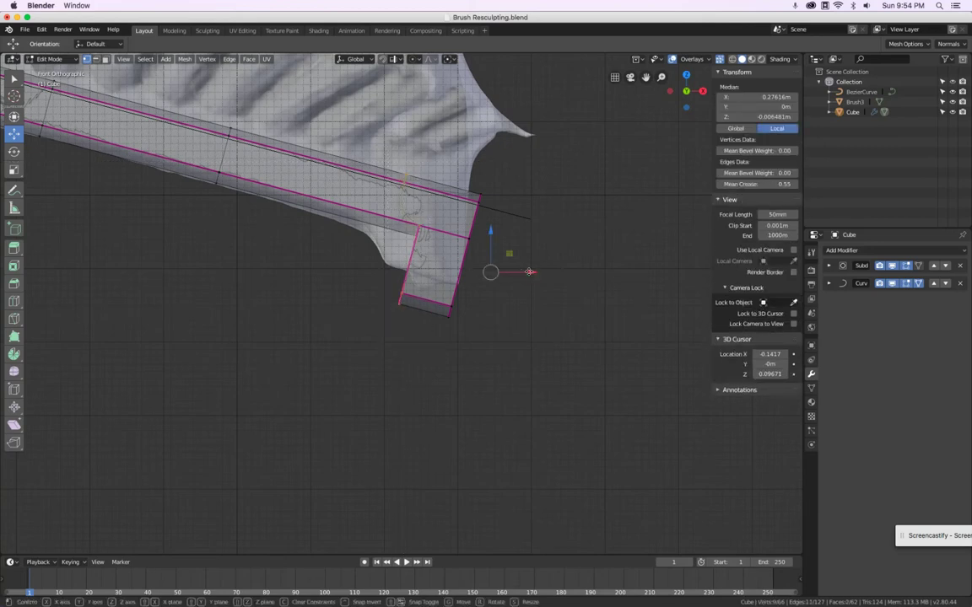
left_click_drag(530, 272, 505, 266)
Raise the lip's bottom vertices along Z to a median local Z of about -0.0108 m, near the sculpt's lower edge
key("a")
key("alt+a")
left_click_drag(353, 280, 484, 351)
left_click_drag(503, 296, 506, 263)
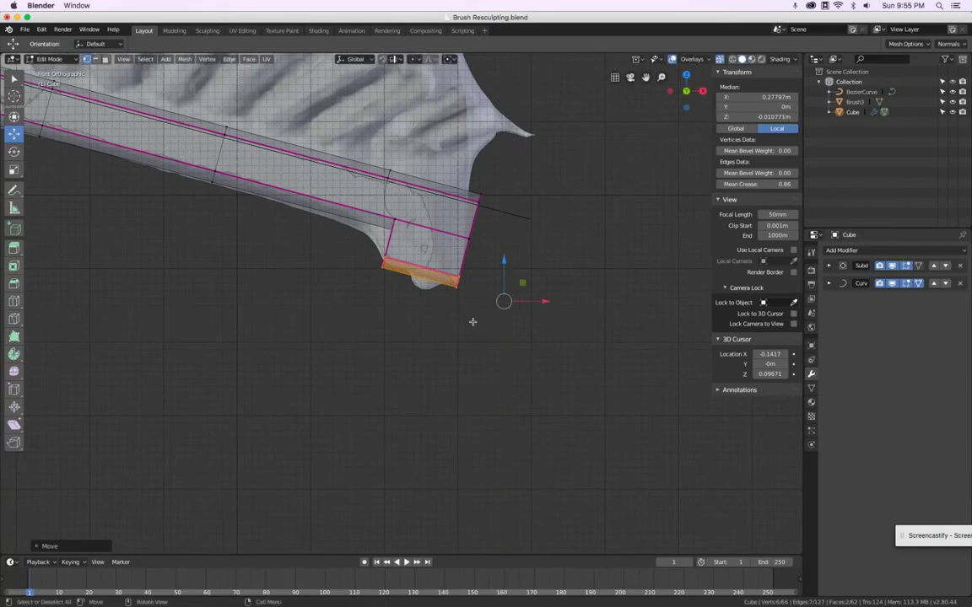
Flatten the lip's bottom by scaling it to 0 on Z, then lower it to a local Z of about -0.0113 m
middle_click_drag(472, 321, 384, 276)
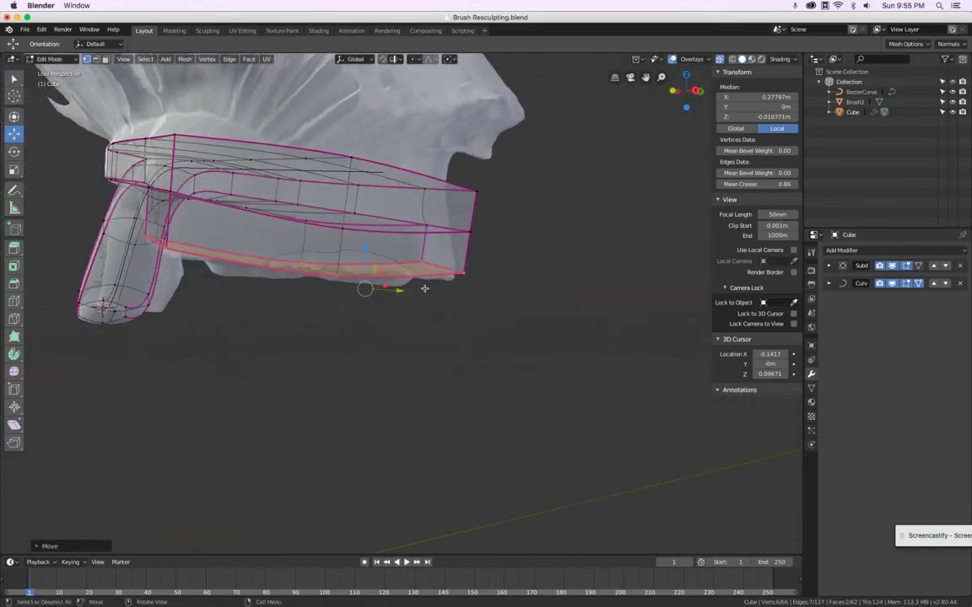
key("s")
key("z")
key("0")
key("Return")
key("KP_1")
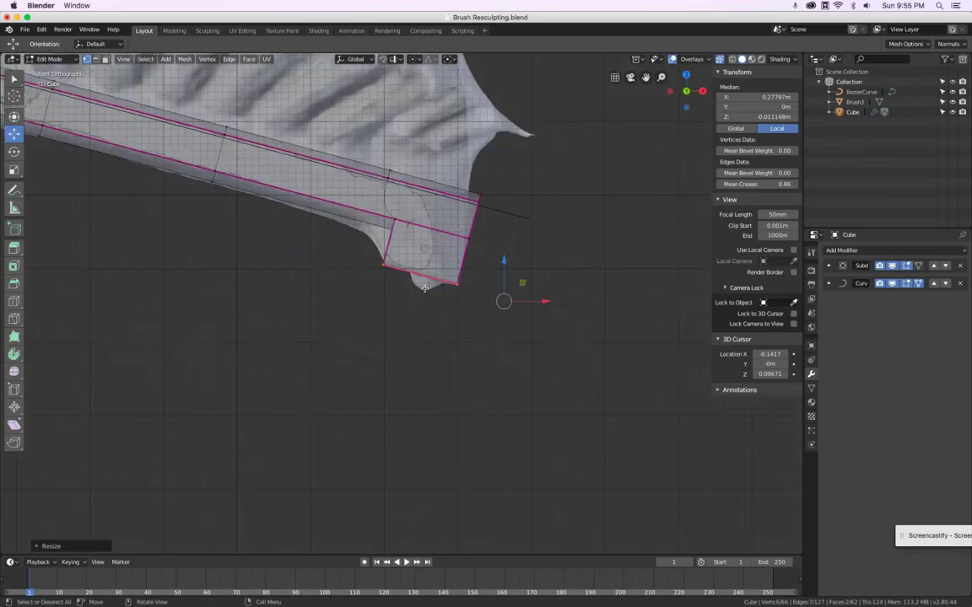
left_click_drag(506, 260, 499, 277)
mouse_move(499, 277)
middle_mouse_down()
mouse_move(453, 354)
mouse_move(494, 277)
middle_mouse_up()
key("KP_1")
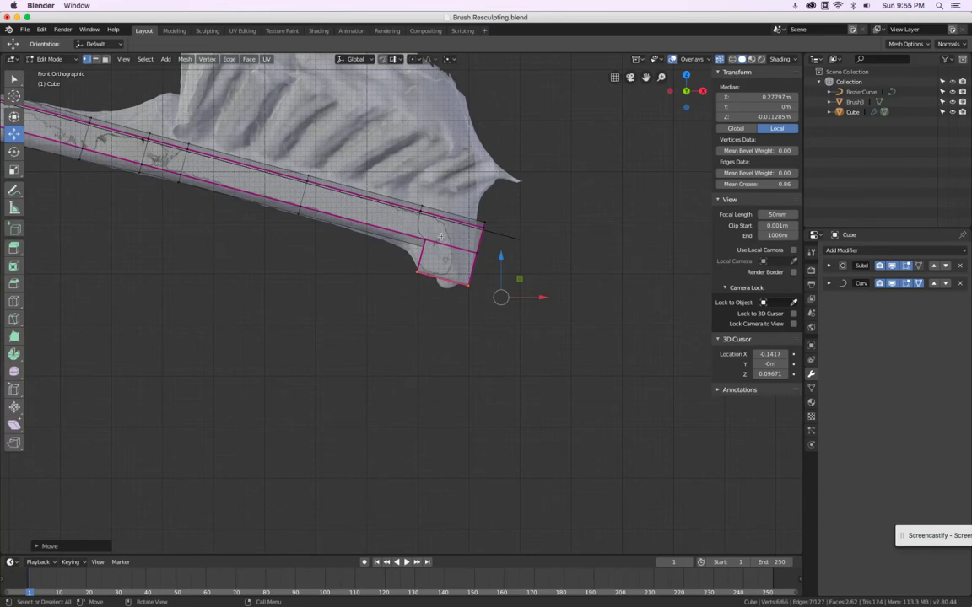
Snap the 3D cursor to the bottom centre vertex of the head's end and set the pivot point to the 3D cursor
middle_click_drag(490, 285, 439, 318)
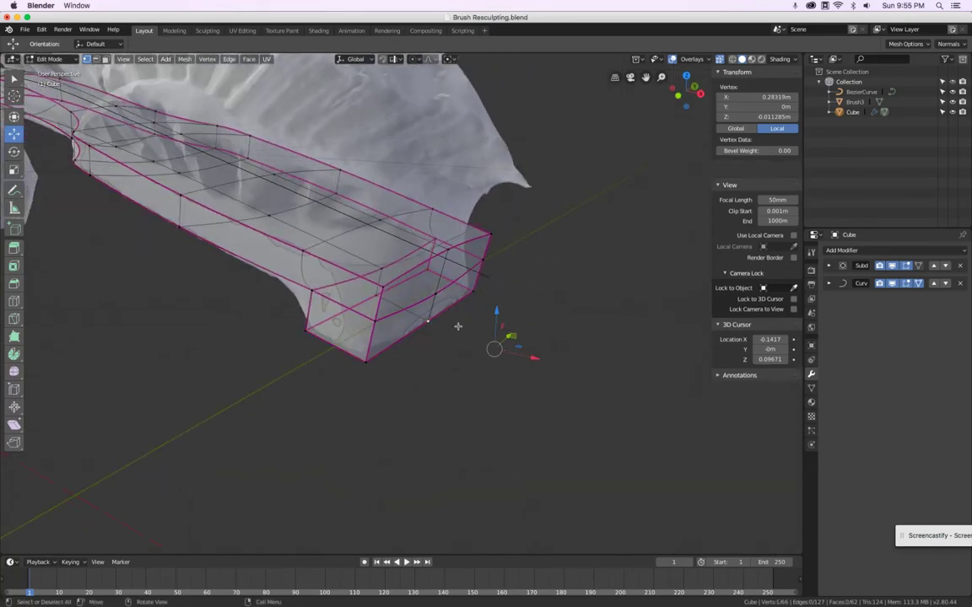
key("shift+s")
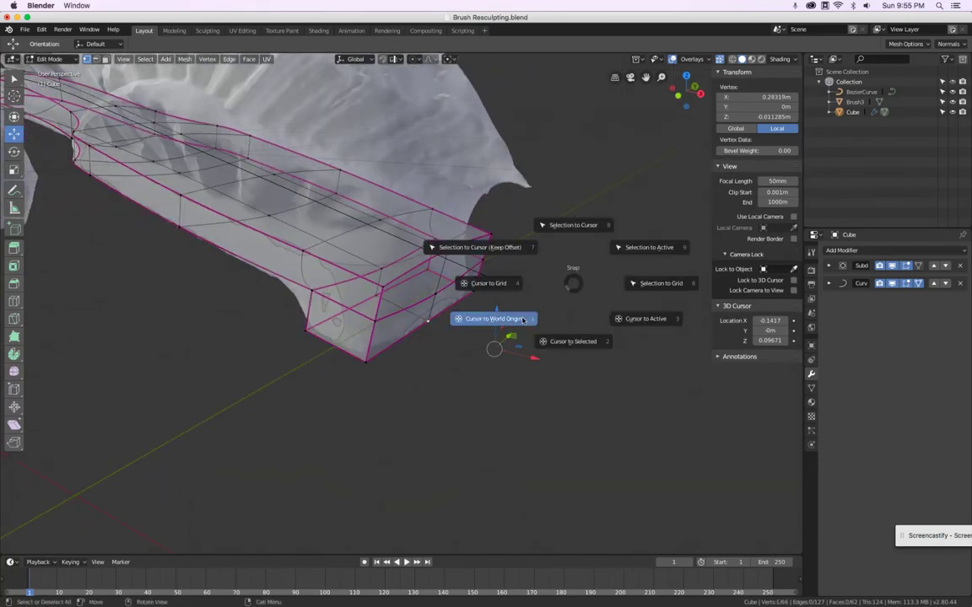
left_click(575, 346)
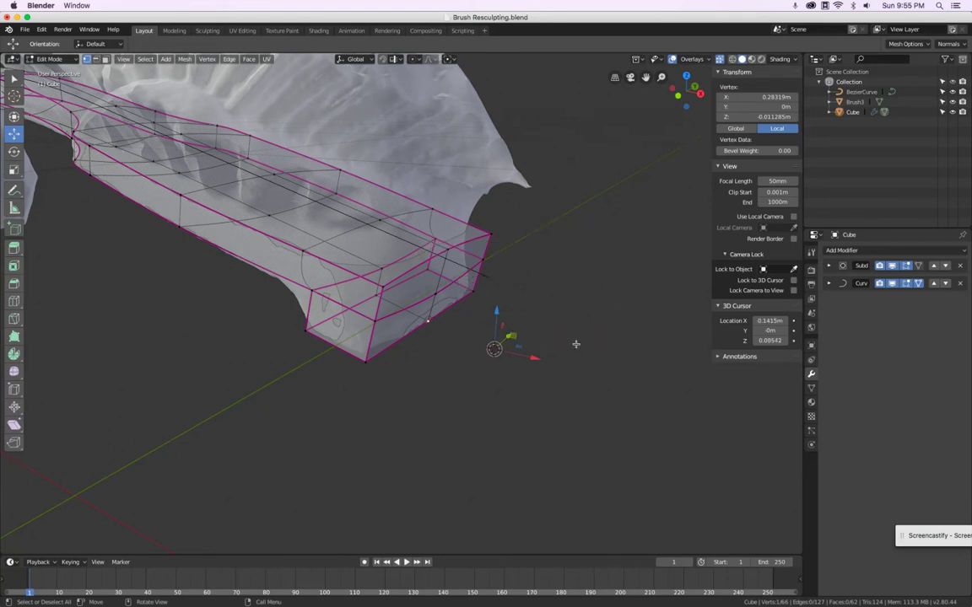
key("KP_1")
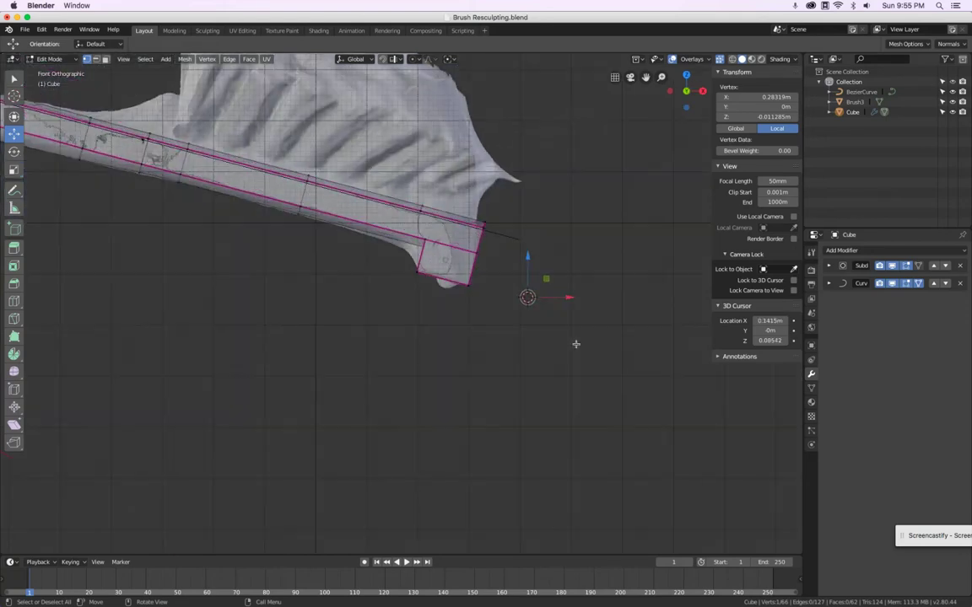
left_click(447, 58)
left_click(422, 94)
Shear the head's whole end section, lip included, by about -0.47 along X so its upper part leans toward the handle
left_click_drag(405, 211, 520, 353)
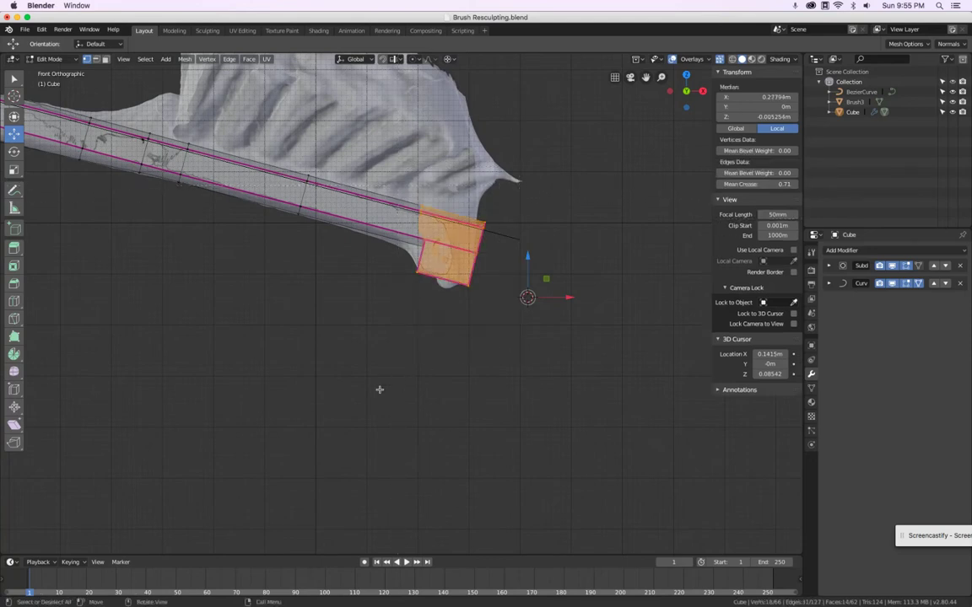
left_click(14, 426)
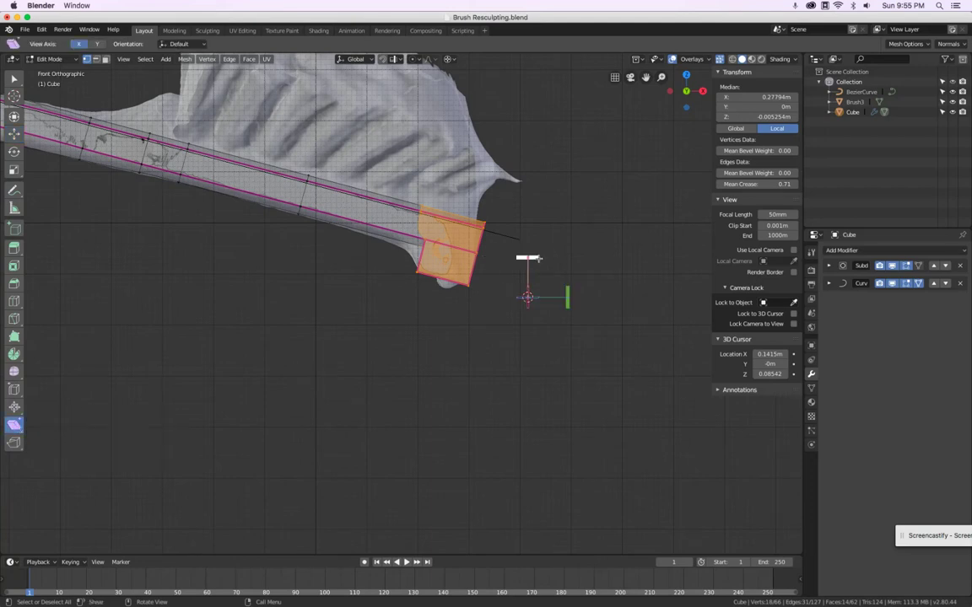
left_click_drag(534, 257, 276, 229)
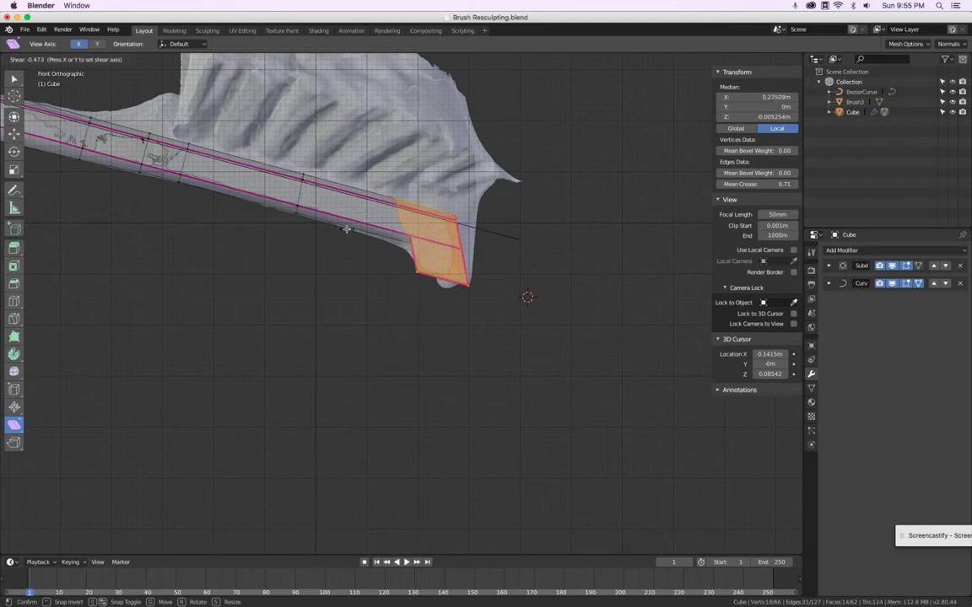
left_click_drag(537, 257, 536, 257)
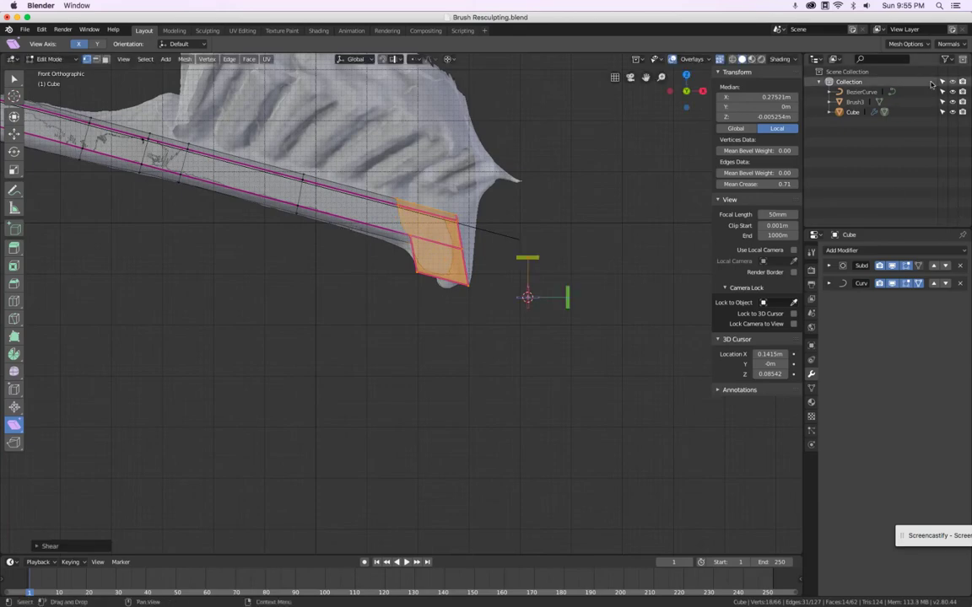
Hide the Brush3 sculpt and check the head's outline from above in Object Mode
left_click(953, 102)
mouse_move(521, 357)
middle_mouse_down()
mouse_move(601, 332)
mouse_move(525, 327)
mouse_move(426, 348)
mouse_move(509, 391)
mouse_move(488, 336)
mouse_move(472, 331)
middle_mouse_up()
key("Tab")
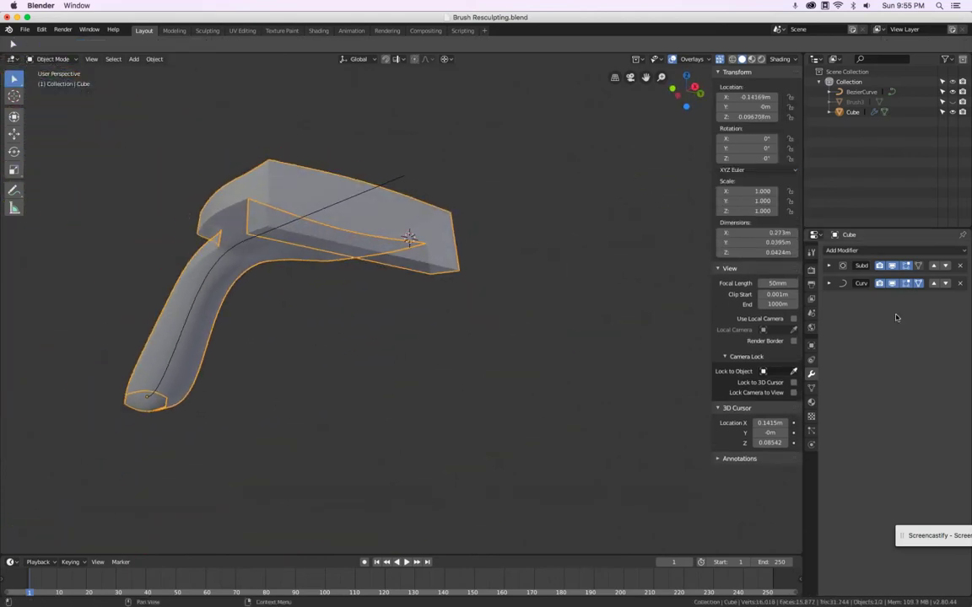
left_click(812, 345)
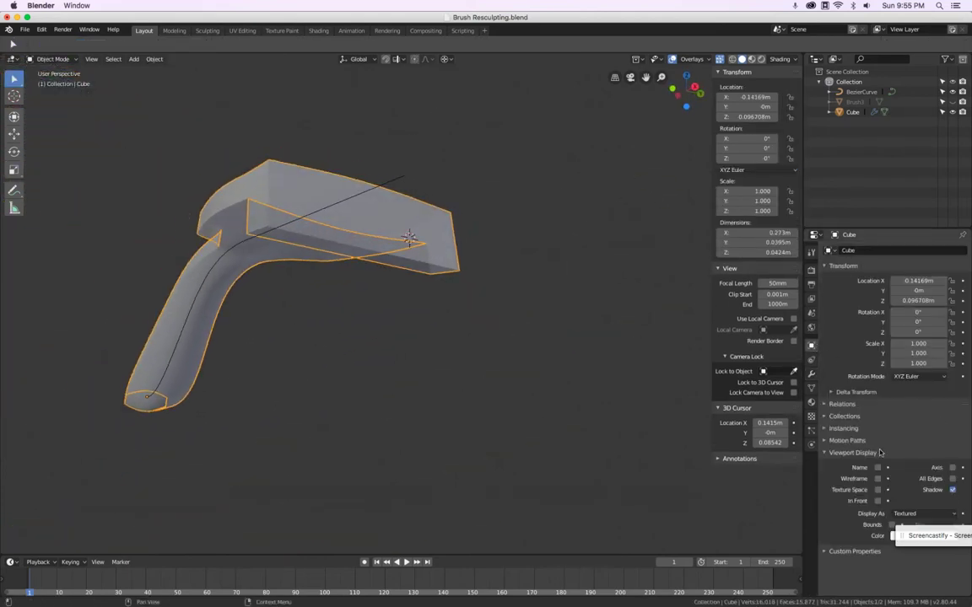
left_click(721, 60)
mouse_move(540, 295)
middle_mouse_down()
mouse_move(542, 249)
mouse_move(587, 137)
mouse_move(588, 326)
mouse_move(551, 369)
mouse_move(414, 345)
mouse_move(298, 348)
mouse_move(291, 354)
mouse_move(322, 388)
mouse_move(269, 382)
mouse_move(346, 401)
mouse_move(592, 392)
middle_mouse_up()
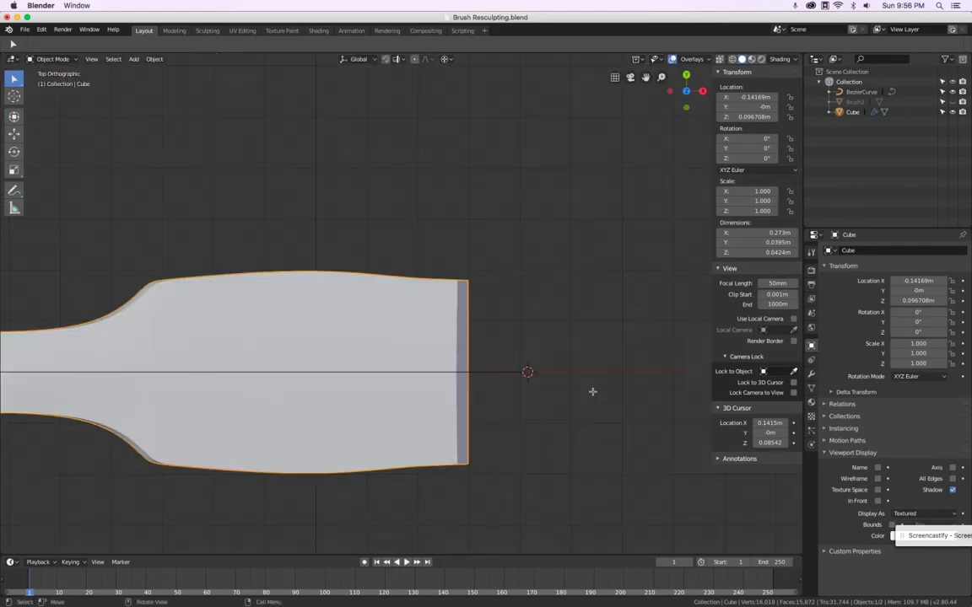
scroll(529, 340, "up", 1)
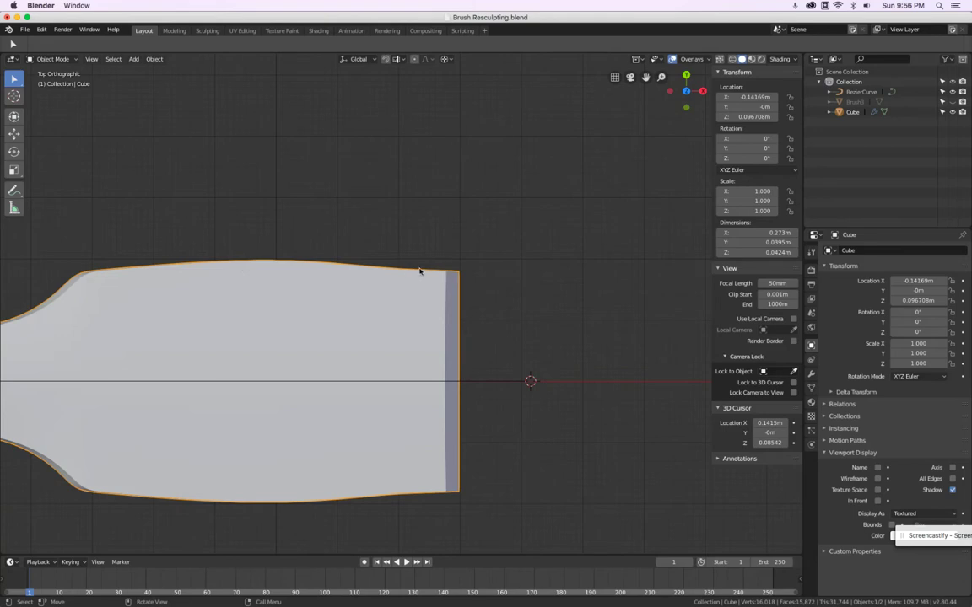
Scale the side vertices of the edge loop at the lip's inner edge slightly outward along Y to smooth the head's outline
key("Tab")
middle_click_drag(412, 271, 426, 272)
key("KP_1")
key("ctrl+KP_7")
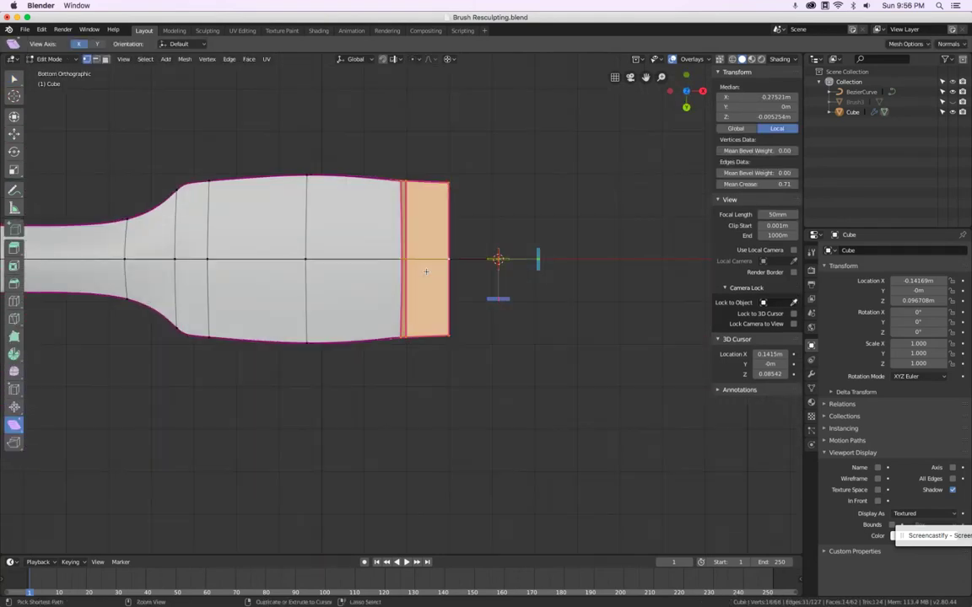
mouse_move(469, 198)
middle_mouse_down()
mouse_move(439, 172)
mouse_move(569, 274)
mouse_move(387, 265)
middle_mouse_up()
left_click(427, 155)
left_click(436, 176, "shift")
left_click(444, 203, "shift")
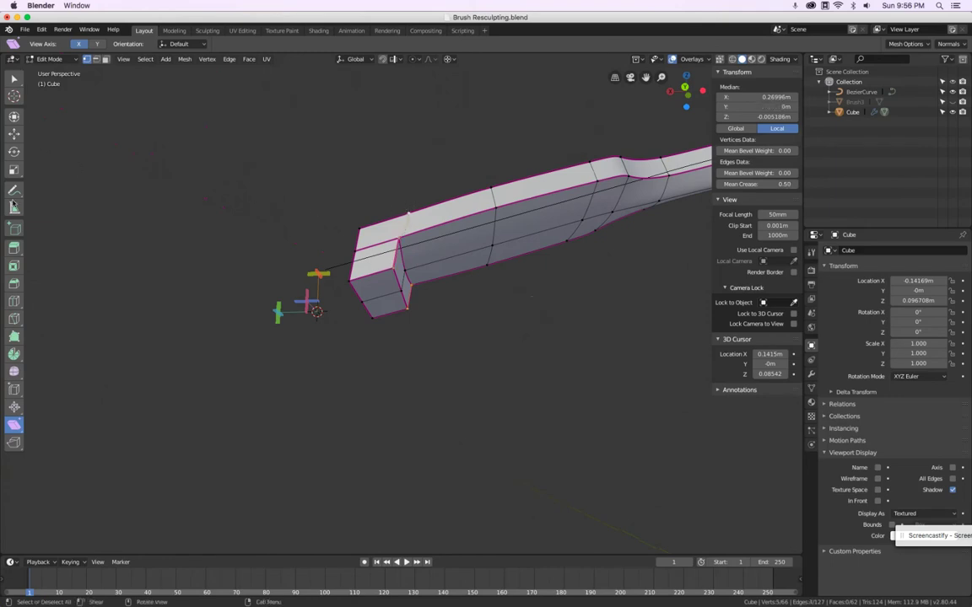
left_click(15, 171)
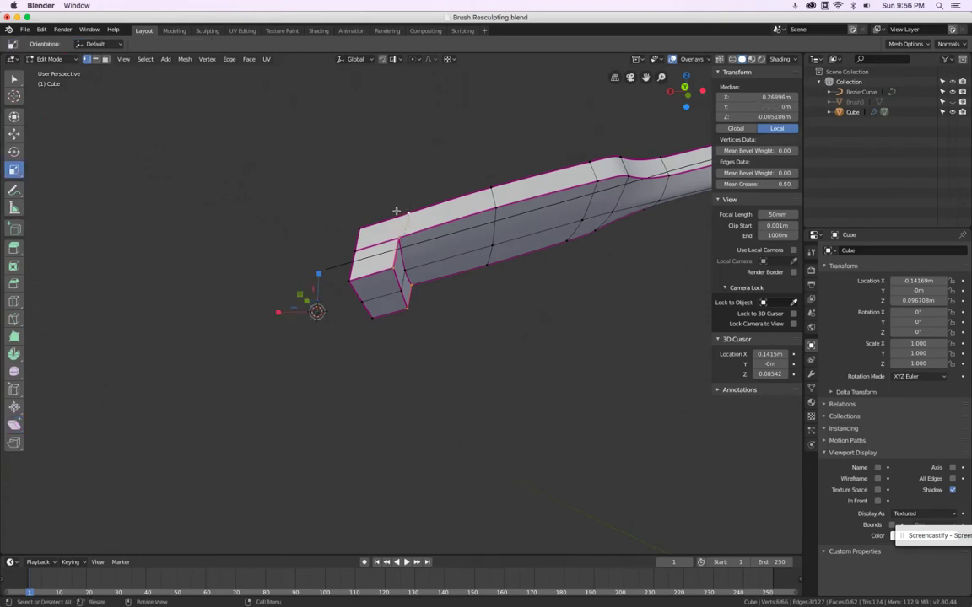
key("KP_7")
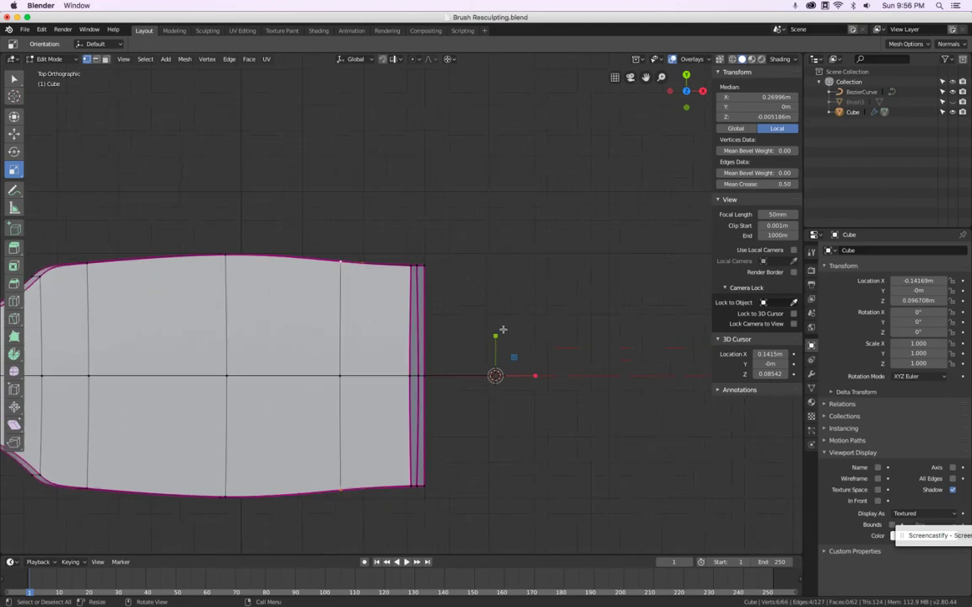
left_click_drag(497, 335, 497, 333)
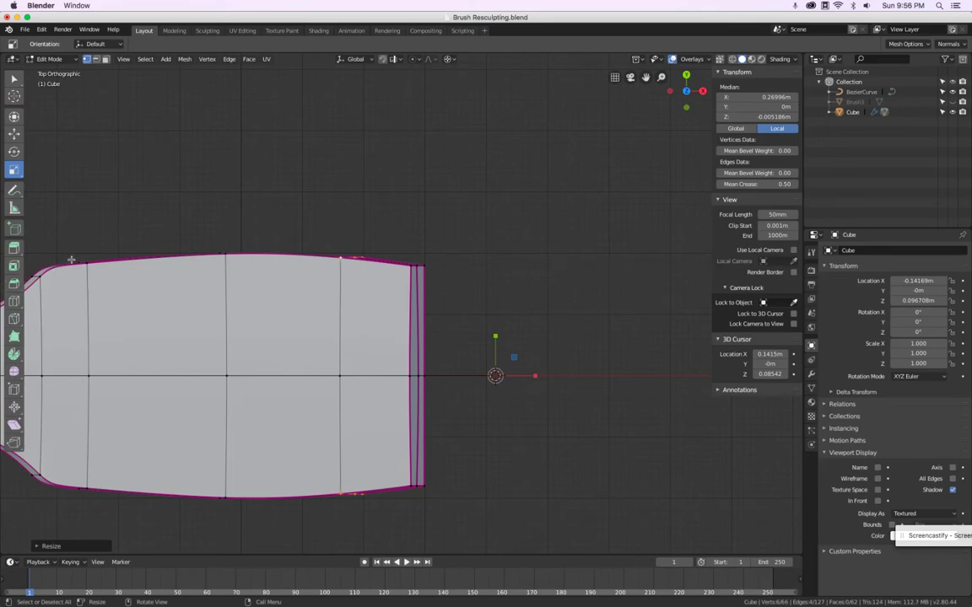
Try raising two centre vertices on the head's top along Z to a median local Z of about 0.0197 m
scroll(473, 312, "down", 2)
mouse_move(473, 312)
middle_mouse_down()
mouse_move(502, 307)
mouse_move(536, 264)
mouse_move(445, 156)
mouse_move(445, 321)
mouse_move(452, 308)
mouse_move(530, 499)
mouse_move(518, 485)
middle_mouse_up()
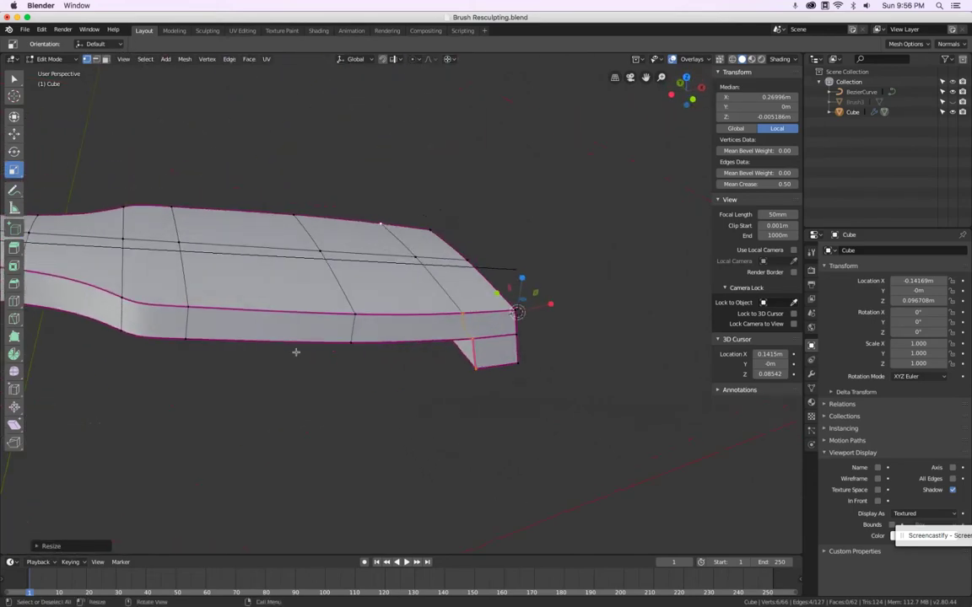
left_click(178, 242)
left_click(321, 246, "shift")
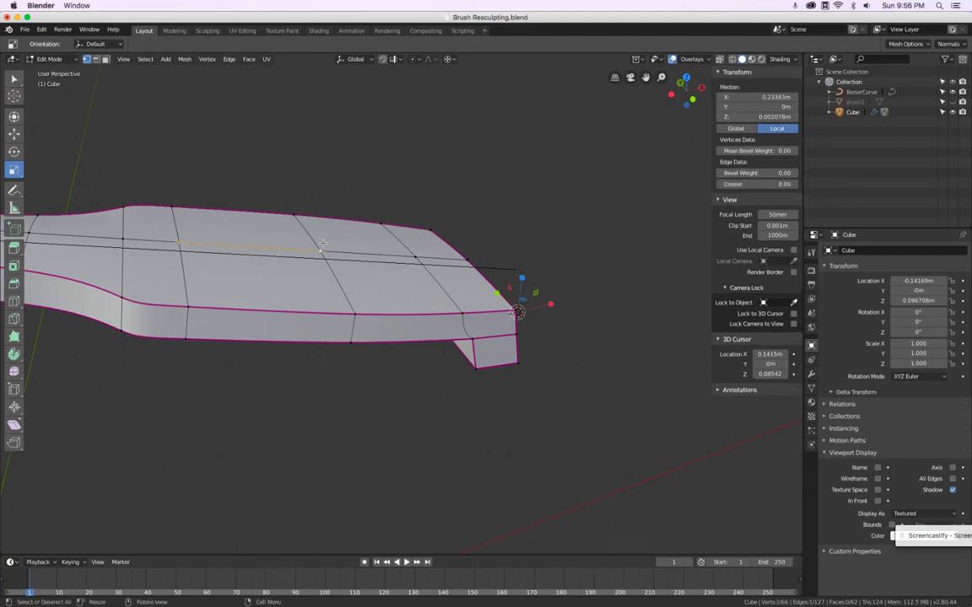
left_click(14, 134)
scroll(386, 236, "down", 3)
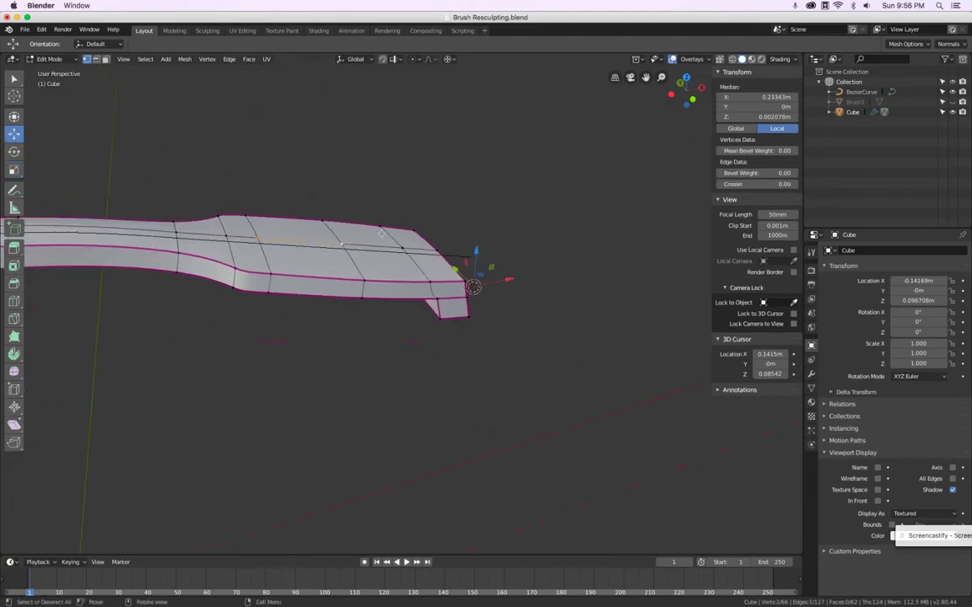
left_click_drag(462, 242, 466, 201)
key("Tab")
mouse_move(406, 229)
middle_mouse_down()
mouse_move(364, 266)
mouse_move(384, 276)
mouse_move(445, 228)
mouse_move(538, 216)
mouse_move(456, 230)
mouse_move(340, 211)
middle_mouse_up()
key("Tab")
scroll(275, 177, "up", 5)
scroll(275, 176, "down", 2)
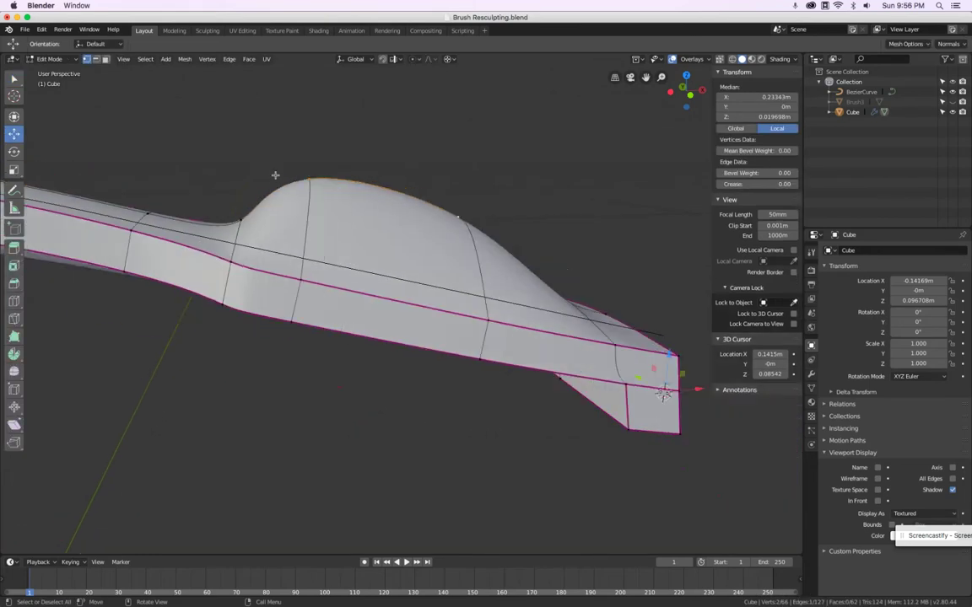
Try raising the centre vertex nearest the handle to a local Z of about 0.0081 m and lowering its neighbour to about 0.0148 m
left_click(243, 218)
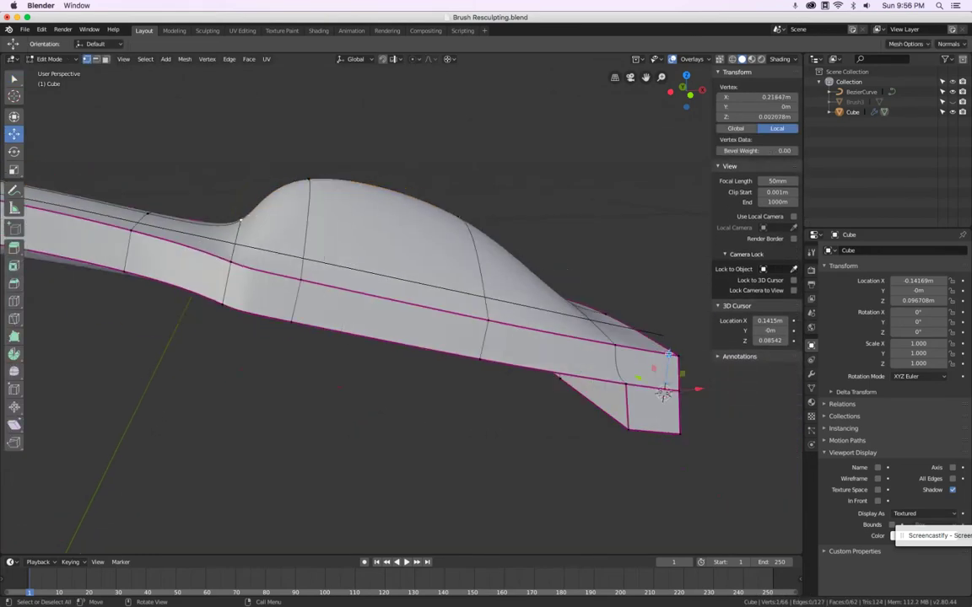
left_click_drag(668, 354, 671, 325)
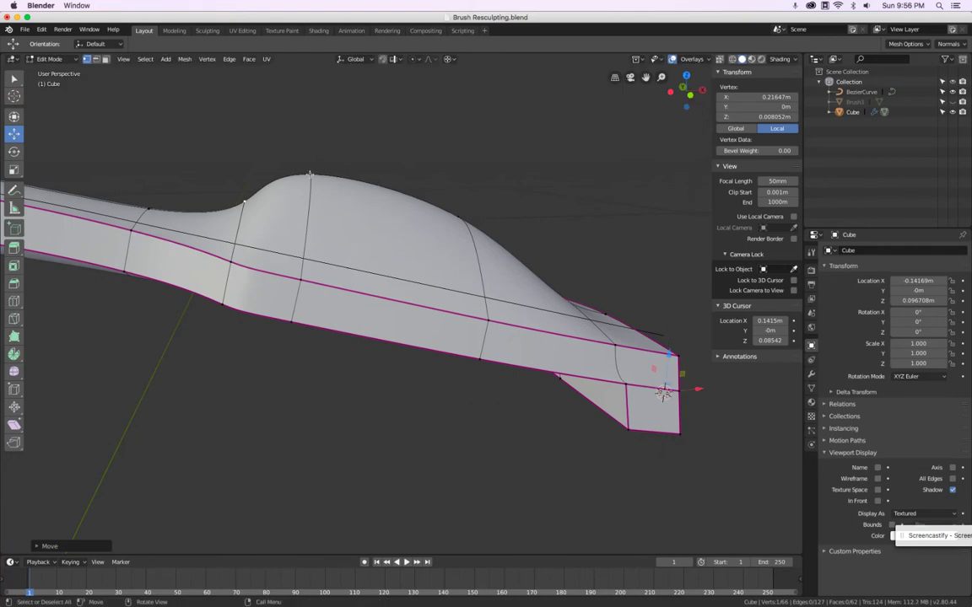
left_click(310, 173)
key("g")
key("z")
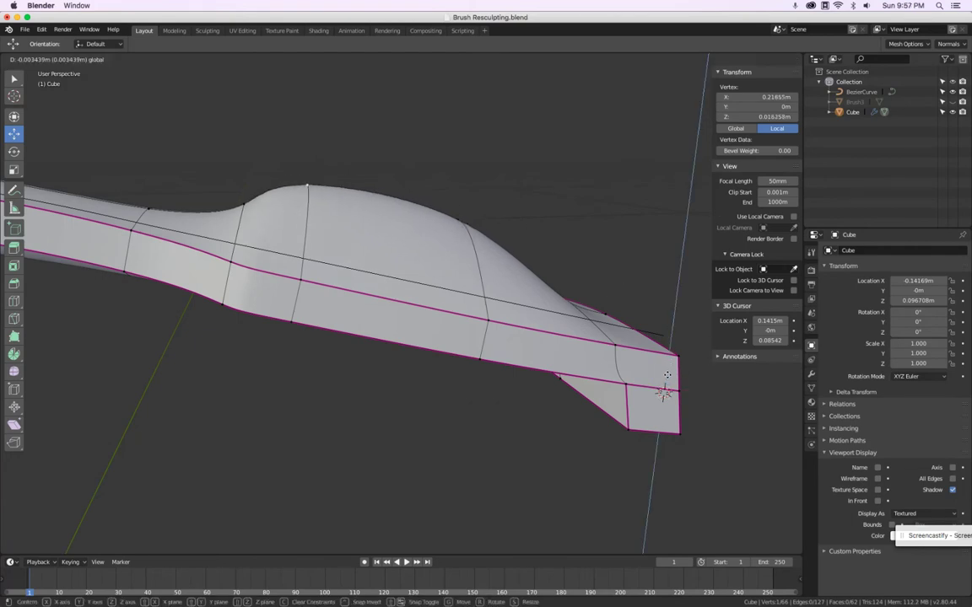
left_click(642, 270)
Show the Brush3 sculpt in wireframe from the front and compare the head's top profile with it
left_click(952, 102)
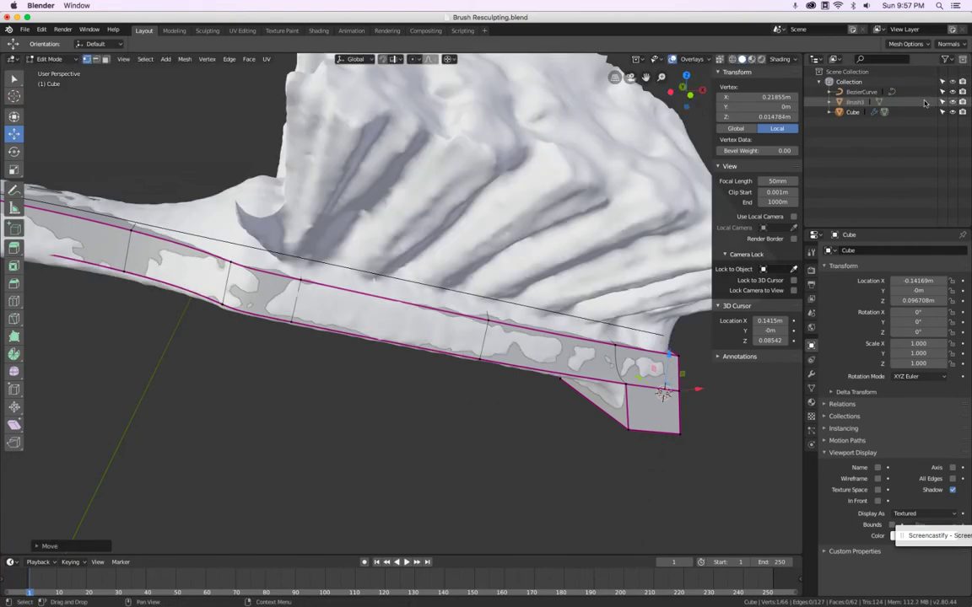
mouse_move(284, 241)
middle_mouse_down()
mouse_move(342, 250)
mouse_move(135, 311)
mouse_move(269, 191)
mouse_move(281, 225)
middle_mouse_up()
key("z")
left_click(221, 205)
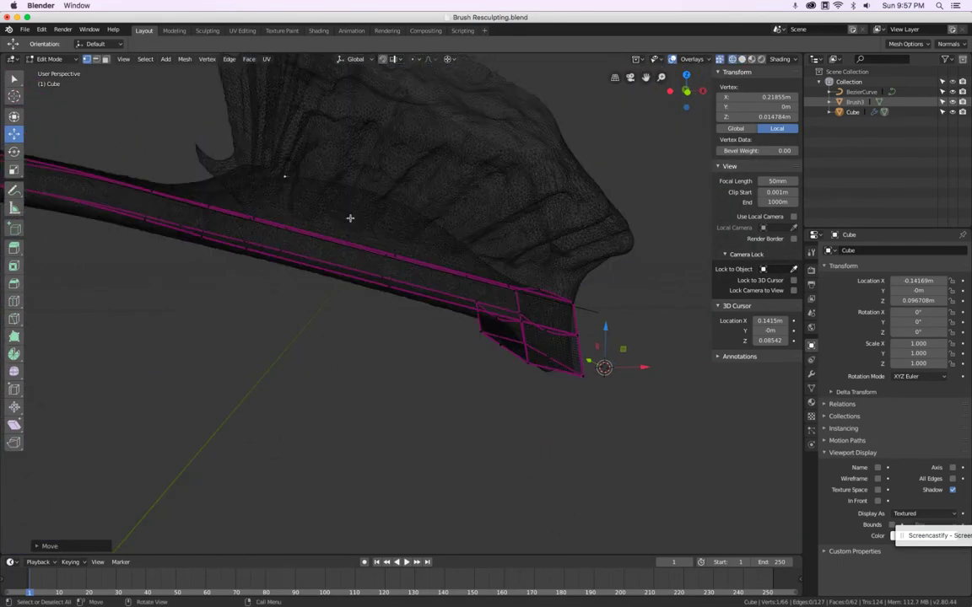
key("KP_1")
key("a")
scroll(350, 218, "up", 3)
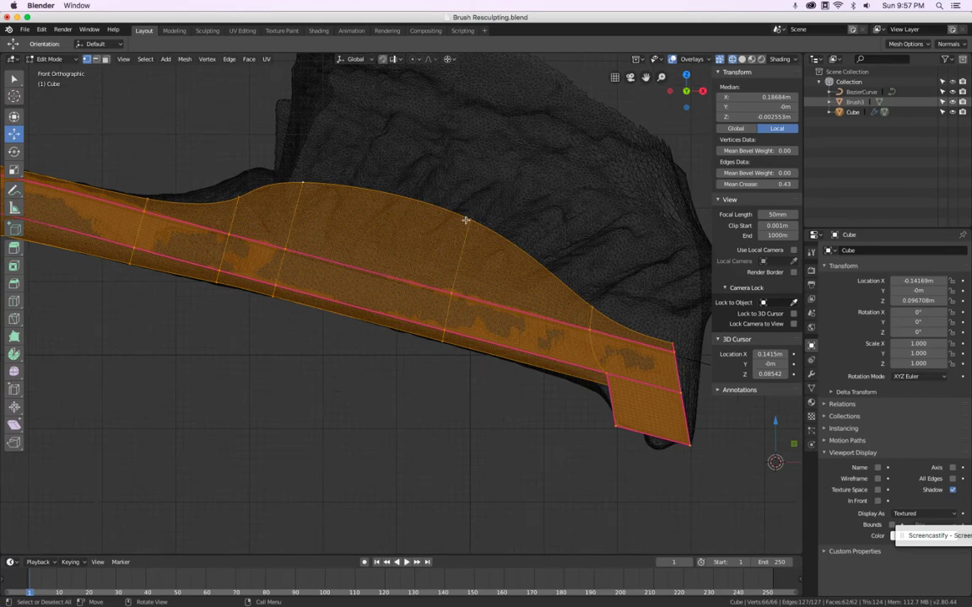
left_click(239, 195)
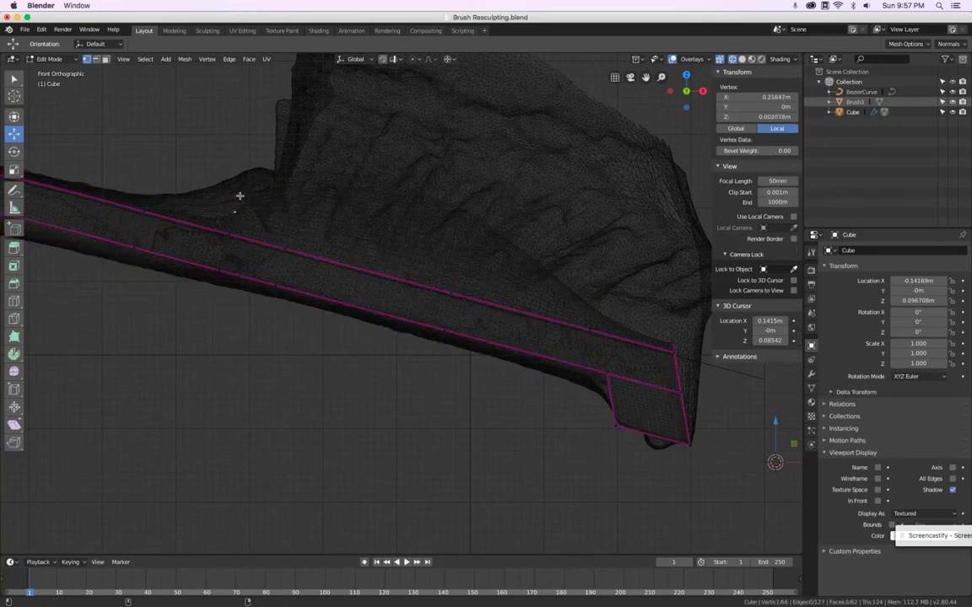
Undo the Z moves of the centre vertices on the head's top
key("super+z")
key("super+z")
key("super+z")
key("super+z")
key("super+z")
key("super+z")
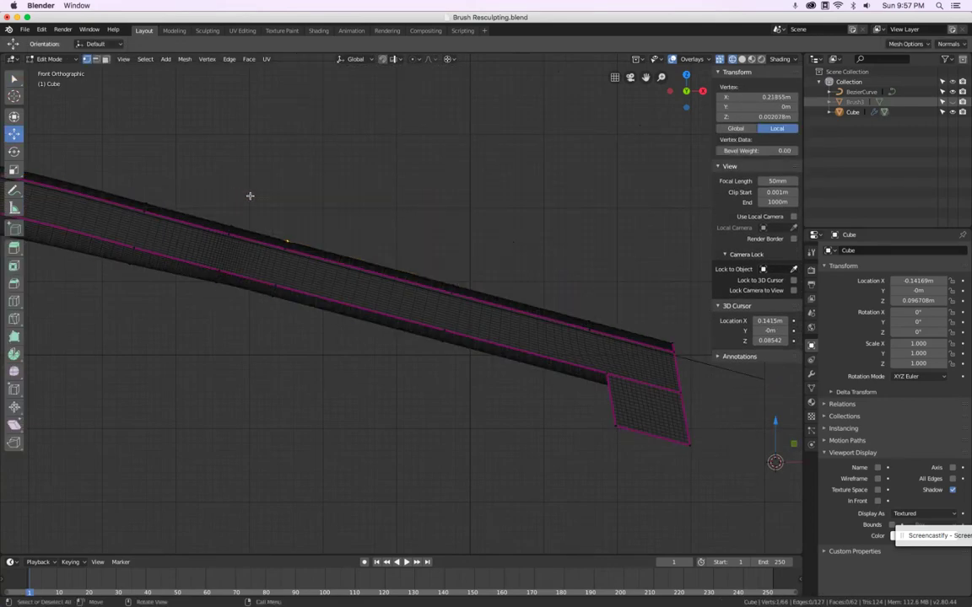
Show the Brush3 sculpt and raise the four centre vertices on the head's top along Z to a median local Z of about 0.0155 m
mouse_move(258, 196)
middle_mouse_down()
mouse_move(217, 286)
mouse_move(245, 298)
middle_mouse_up()
key("z")
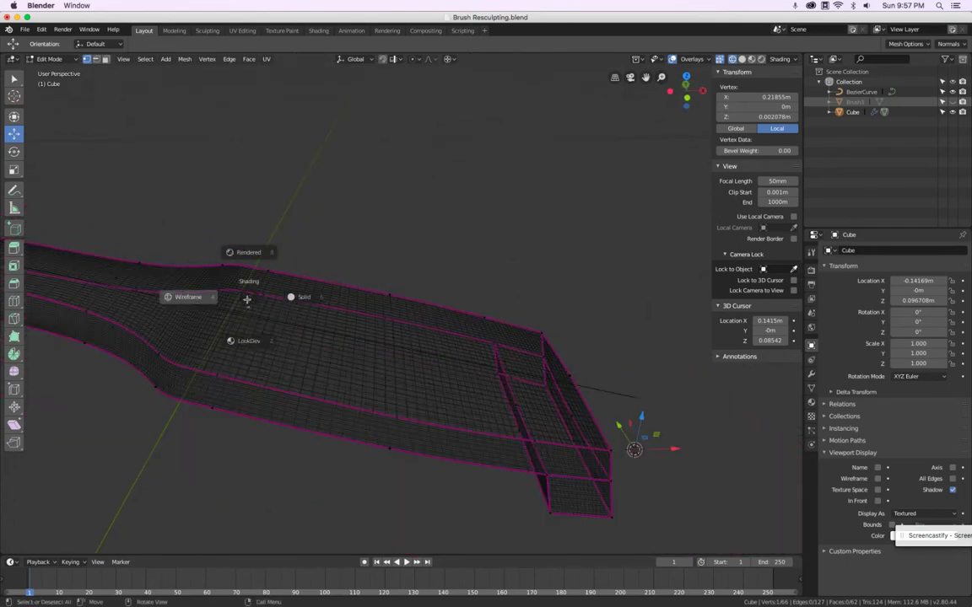
left_click(359, 304)
left_click(397, 339)
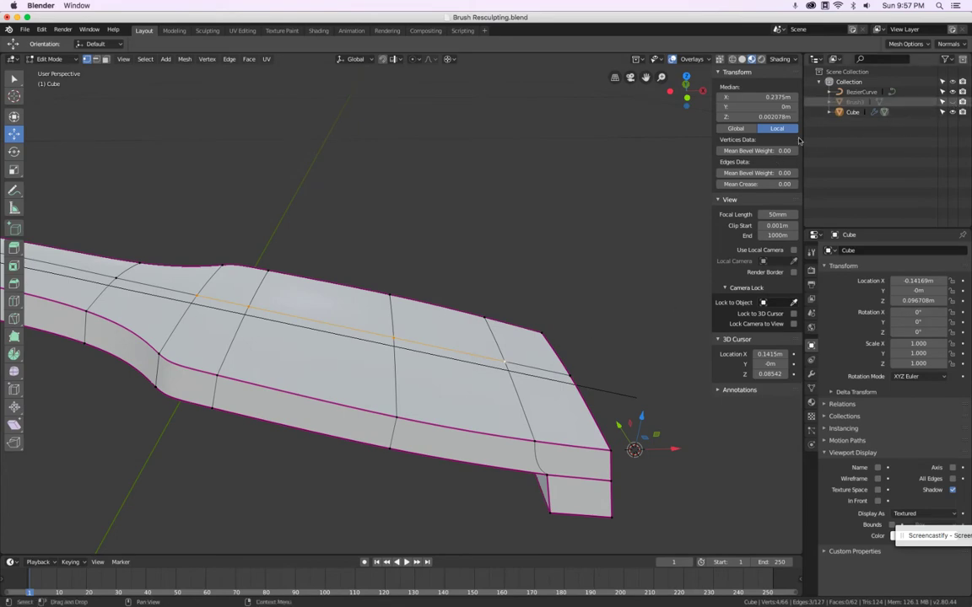
left_click(952, 102)
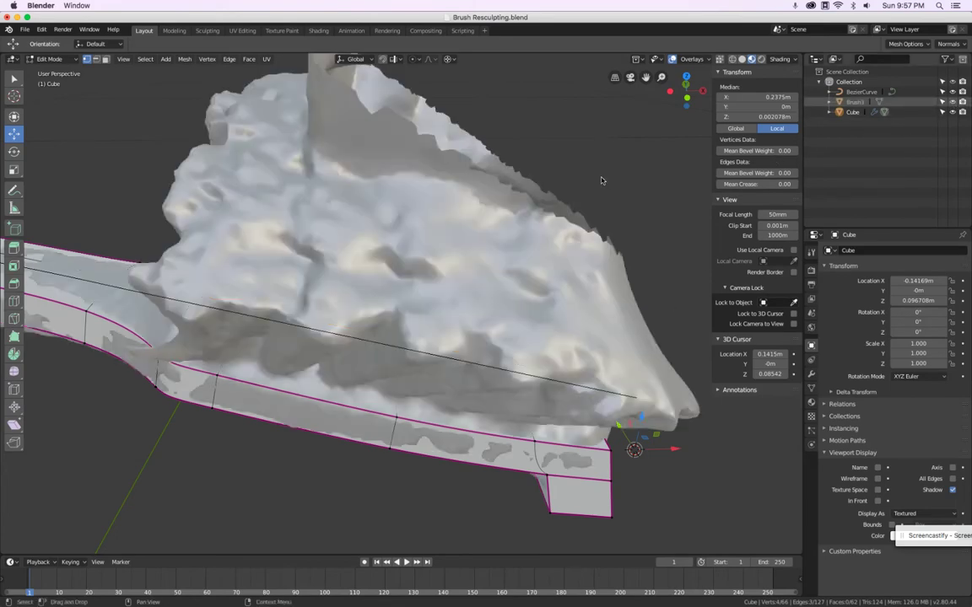
key("KP_1")
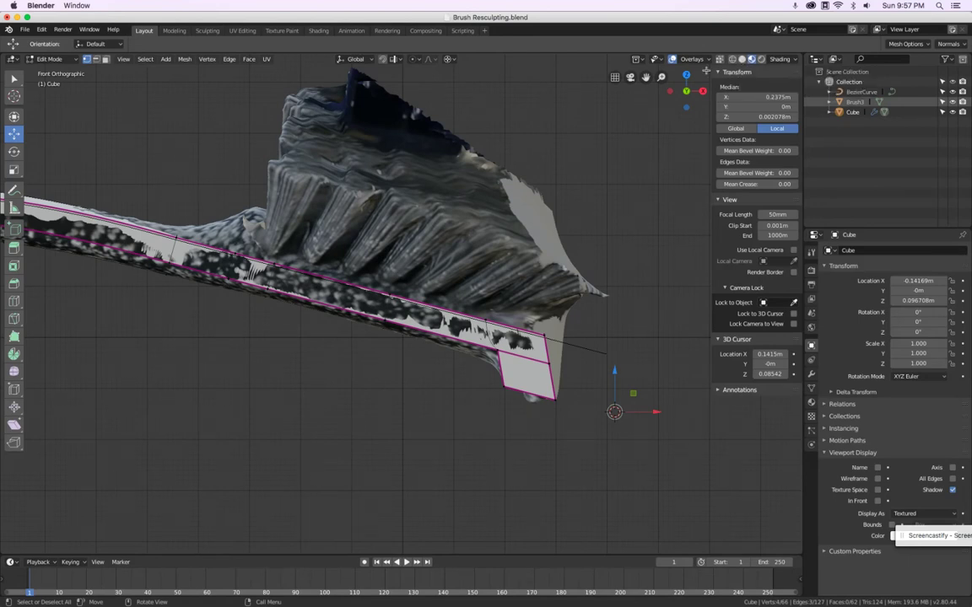
left_click(742, 60)
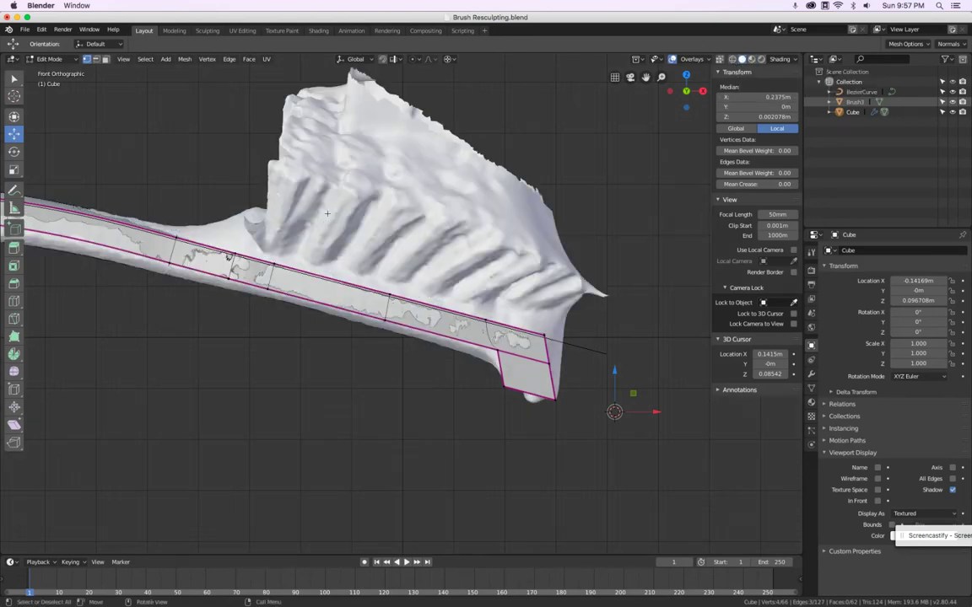
key("z")
left_click(275, 165)
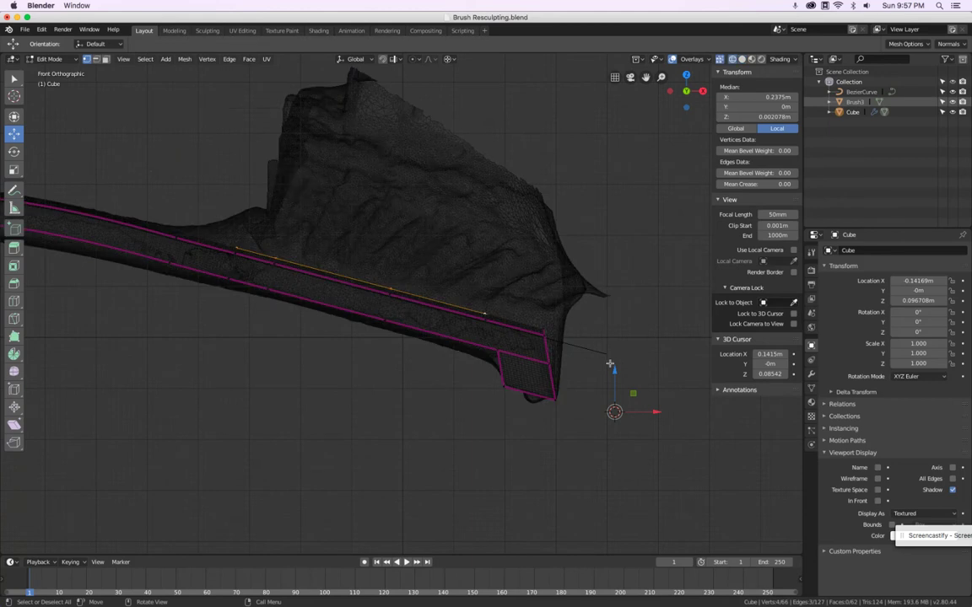
left_click_drag(612, 367, 593, 296)
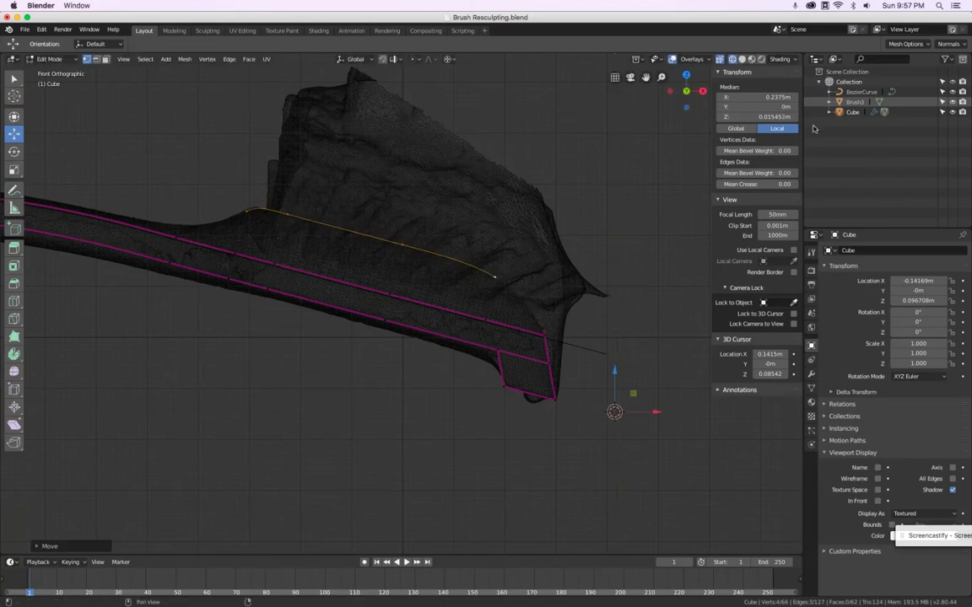
Hide the Brush3 sculpt, return to solid shading and inspect the head's raised top in Object Mode
left_click(962, 101)
mouse_move(640, 185)
middle_mouse_down()
mouse_move(555, 276)
mouse_move(555, 254)
mouse_move(527, 234)
mouse_move(531, 261)
mouse_move(447, 276)
mouse_move(436, 409)
mouse_move(438, 323)
mouse_move(473, 249)
mouse_move(599, 276)
mouse_move(630, 277)
mouse_move(614, 271)
mouse_move(631, 264)
mouse_move(609, 267)
mouse_move(612, 378)
mouse_move(610, 280)
middle_mouse_up()
key("z")
key("Tab")
mouse_move(533, 380)
middle_mouse_down()
mouse_move(539, 347)
mouse_move(498, 405)
mouse_move(420, 449)
middle_mouse_up()
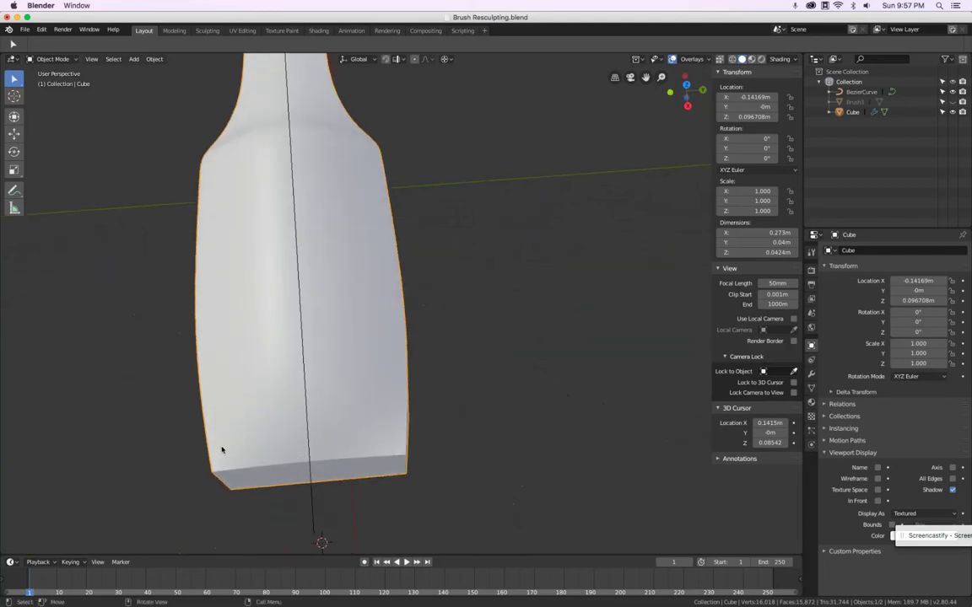
mouse_move(370, 429)
middle_mouse_down()
mouse_move(364, 419)
mouse_move(432, 338)
mouse_move(475, 332)
mouse_move(454, 421)
mouse_move(504, 364)
mouse_move(380, 414)
mouse_move(269, 437)
mouse_move(300, 472)
mouse_move(291, 508)
mouse_move(297, 401)
mouse_move(369, 332)
mouse_move(262, 321)
mouse_move(236, 264)
mouse_move(141, 289)
mouse_move(89, 319)
mouse_move(71, 447)
mouse_move(140, 342)
mouse_move(276, 369)
middle_mouse_up()
Try an unslid loop cut around the head's handle-side end and compare the smoothed shape in Object Mode
key("Tab")
left_click(267, 435)
right_click(266, 435)
key("Tab")
key("Tab")
key("Tab")
key("Tab")
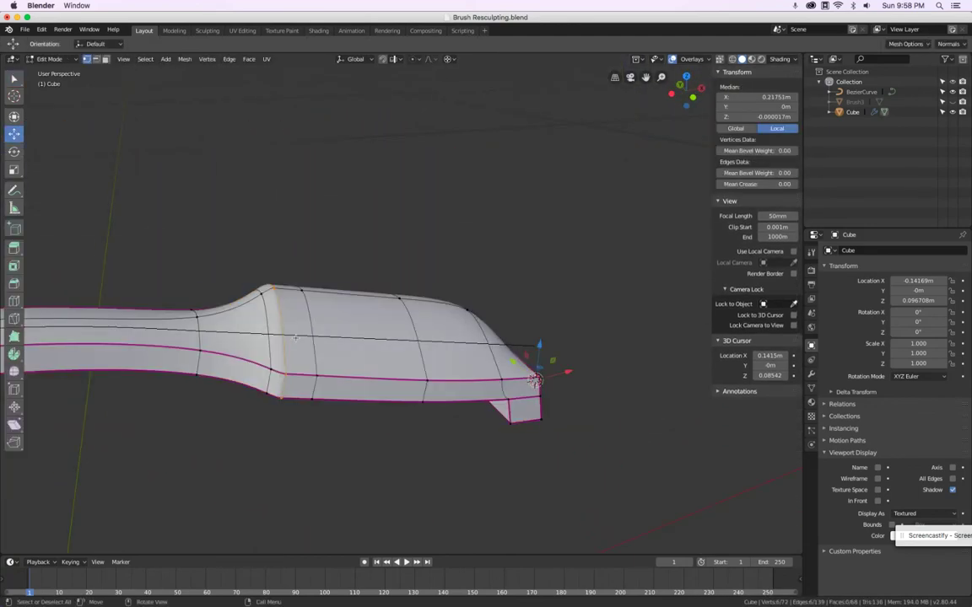
key("Tab")
middle_click_drag(297, 341, 284, 390)
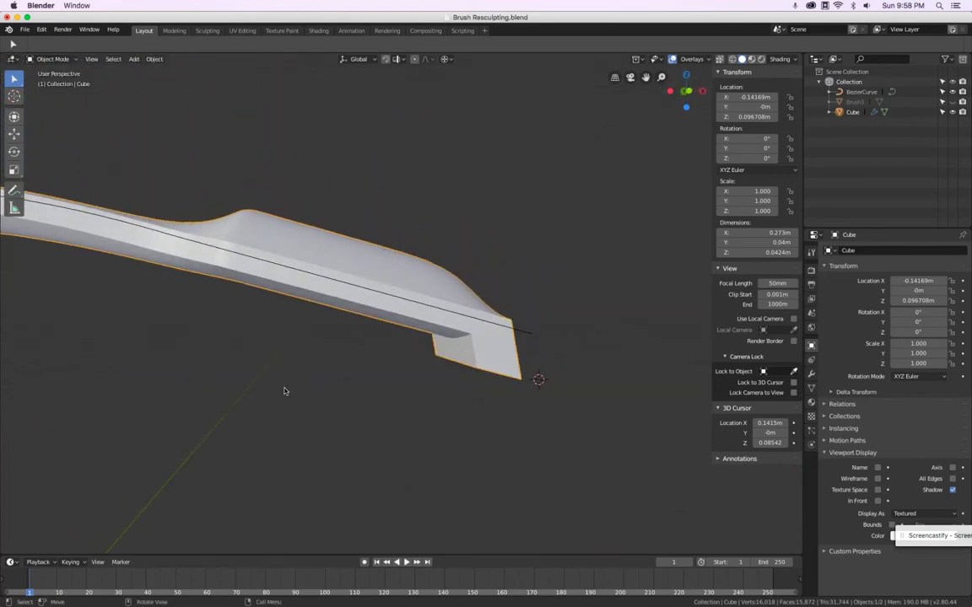
Add a loop cut around the mesh where the head meets the handle to sharpen that transition
scroll(241, 320, "up", 4)
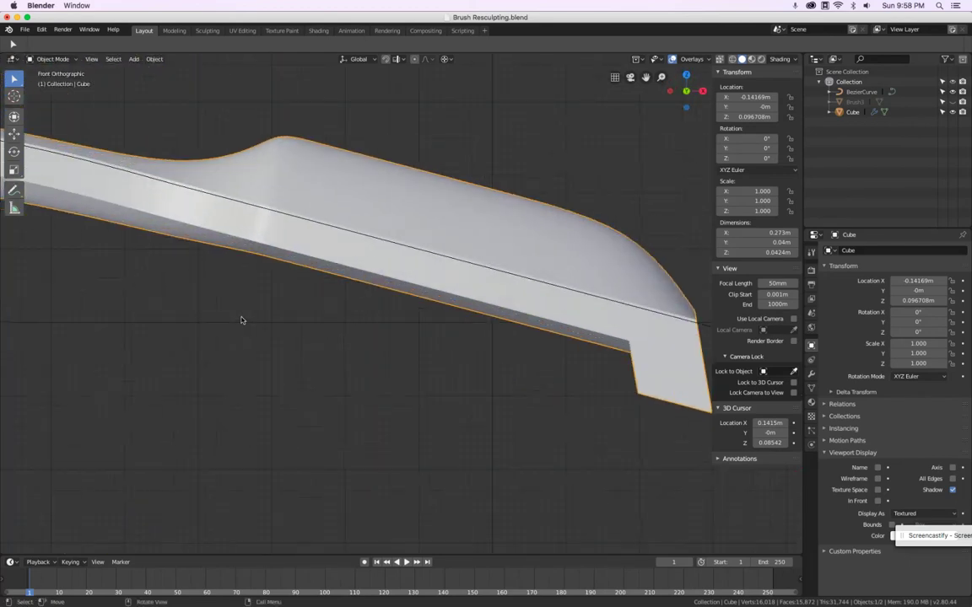
key("Tab")
key("ctrl+r")
left_click(265, 237)
key("Tab")
Inspect the sharpened head transition, then switch off both modifiers' viewport display and edit the undeformed cage
middle_click_drag(251, 302, 188, 239)
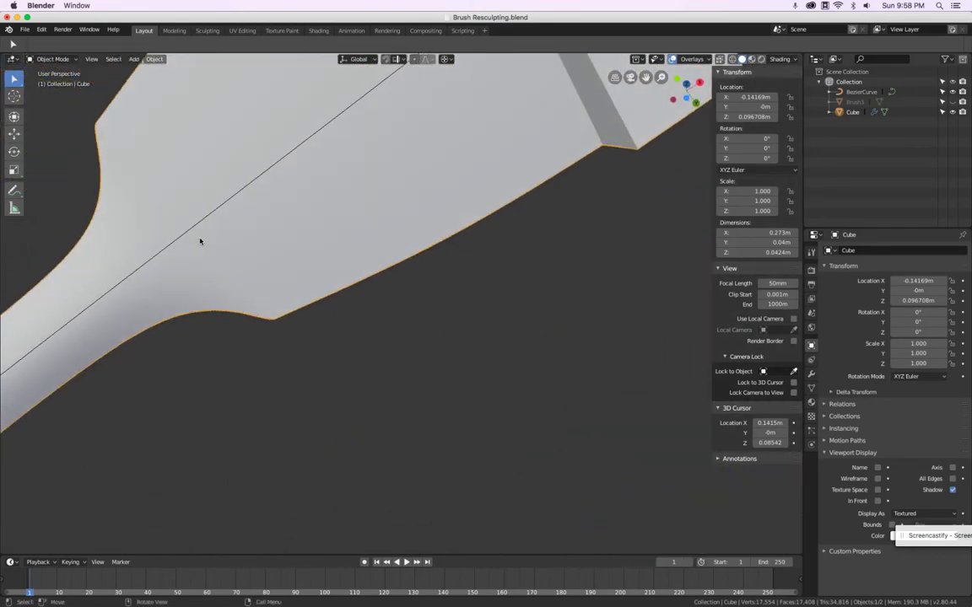
key("KP_1")
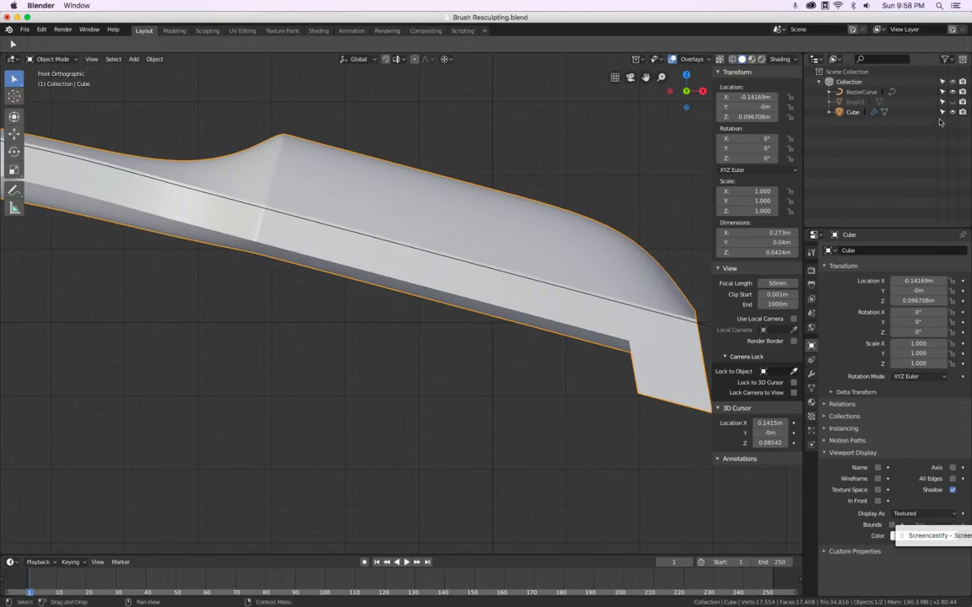
left_click(811, 374)
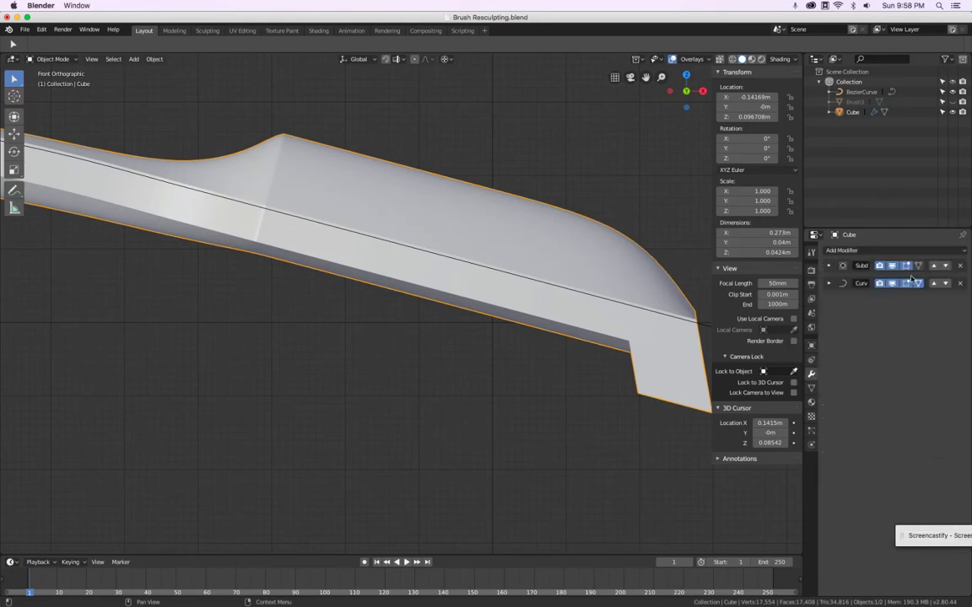
left_click_drag(893, 269, 892, 284)
scroll(492, 391, "up", 3)
scroll(490, 391, "down", 6)
scroll(408, 421, "up", 1)
key("Tab")
scroll(407, 422, "up", 2)
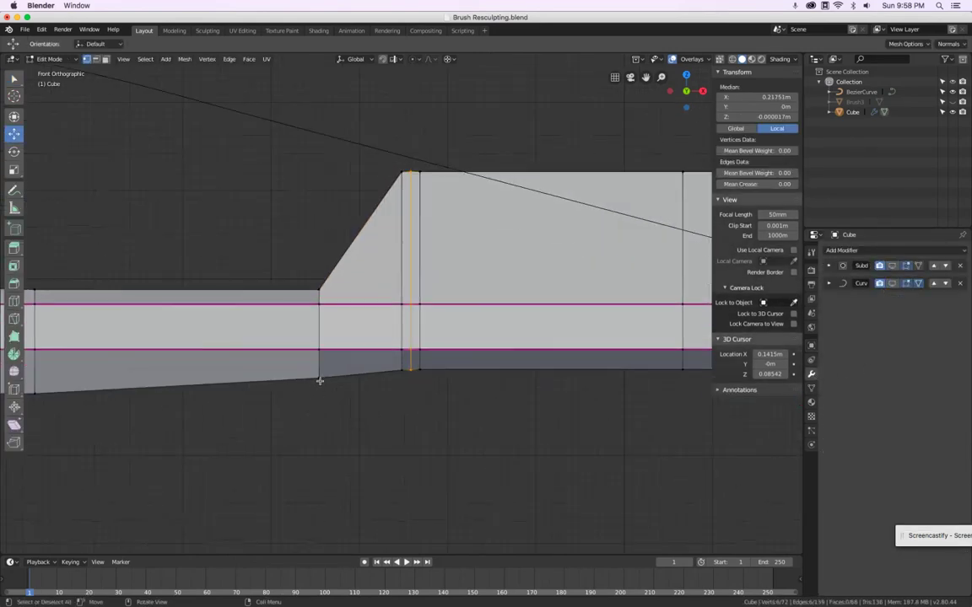
Snap the underside vertex at the handle's junction with the head up along Z to the height of the neighbouring head vertex
left_click(319, 378)
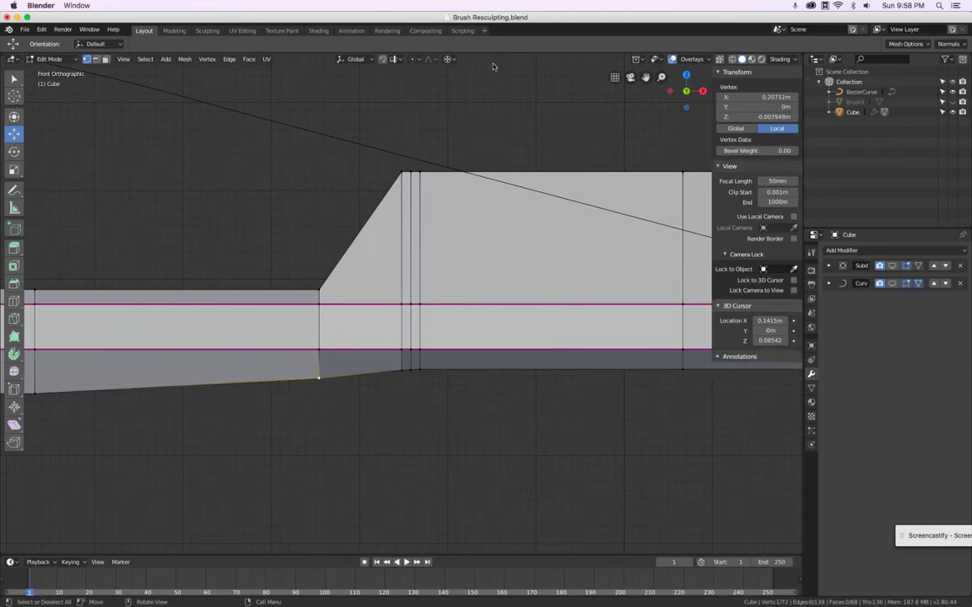
left_click(448, 59)
left_click(405, 108)
left_click_drag(318, 336, 401, 371)
left_click(384, 60)
left_click(380, 99)
scroll(412, 375, "up", 5)
Flatten the three underside vertices at the transition to 0 along Z and raise them level with the head's underside, at local Z about -0.00696 m
left_click(408, 361, "shift")
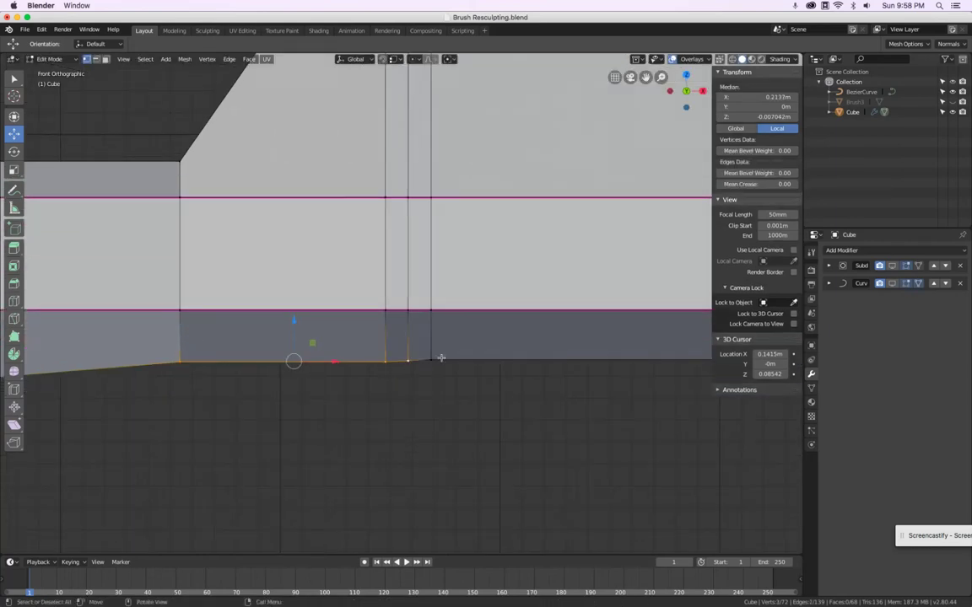
key("s")
key("z")
key("0")
key("Return")
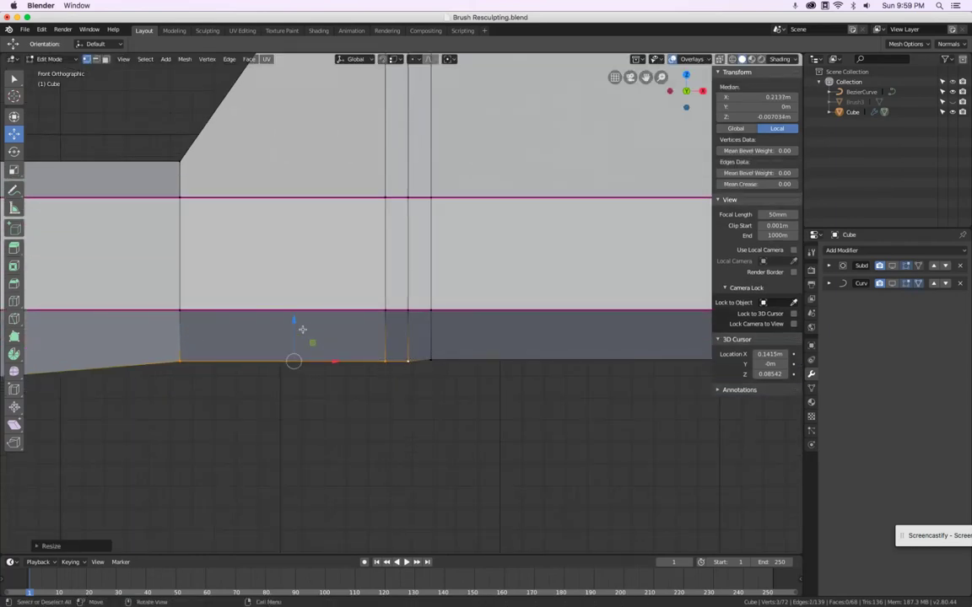
left_click_drag(294, 322, 426, 363)
scroll(427, 364, "down", 5)
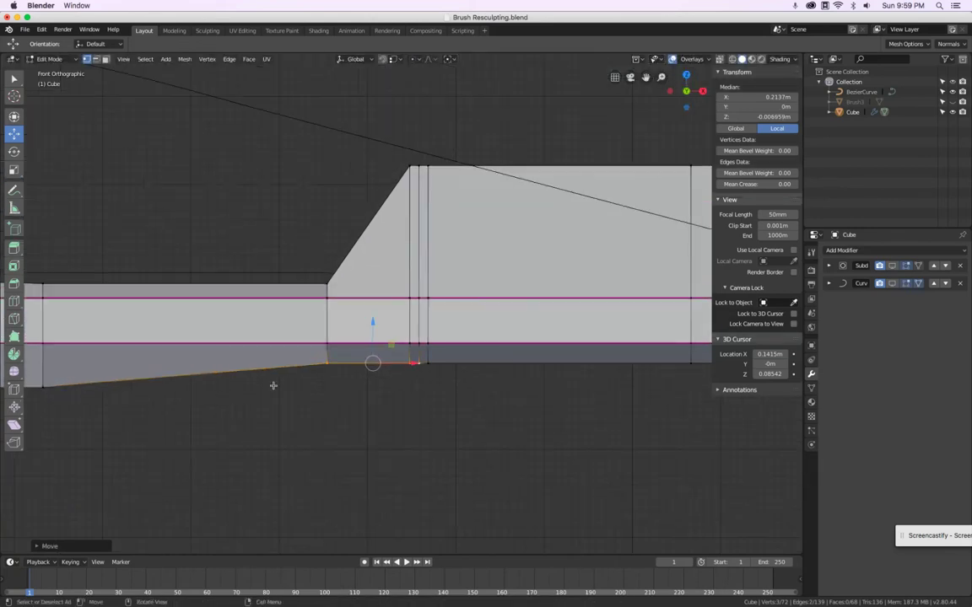
Switch both modifiers back on in the viewport and compare the smoothed underside of the transition in Object and Edit Mode
middle_click_drag(658, 375, 523, 371)
key("Tab")
left_click(891, 267)
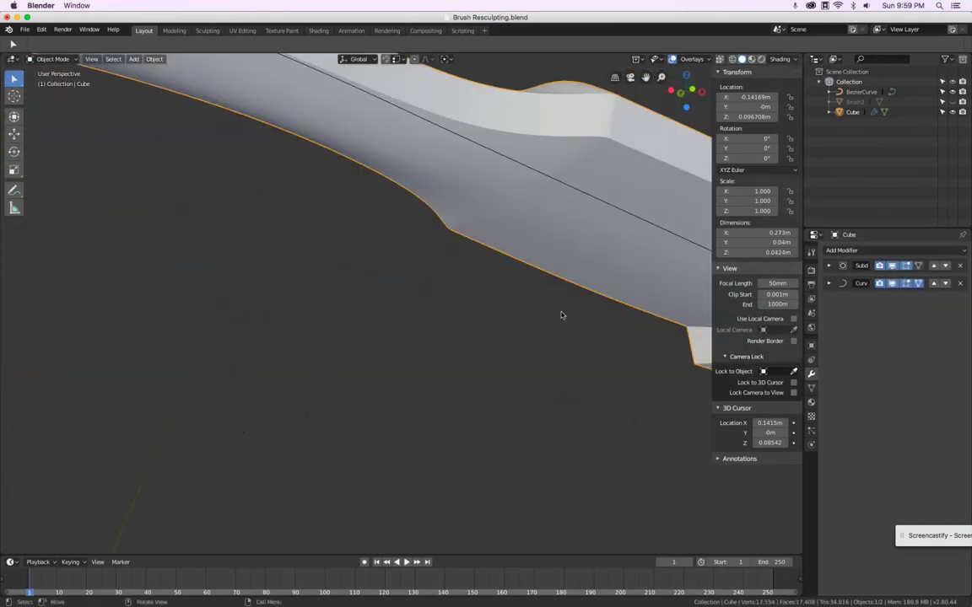
key("KP_1")
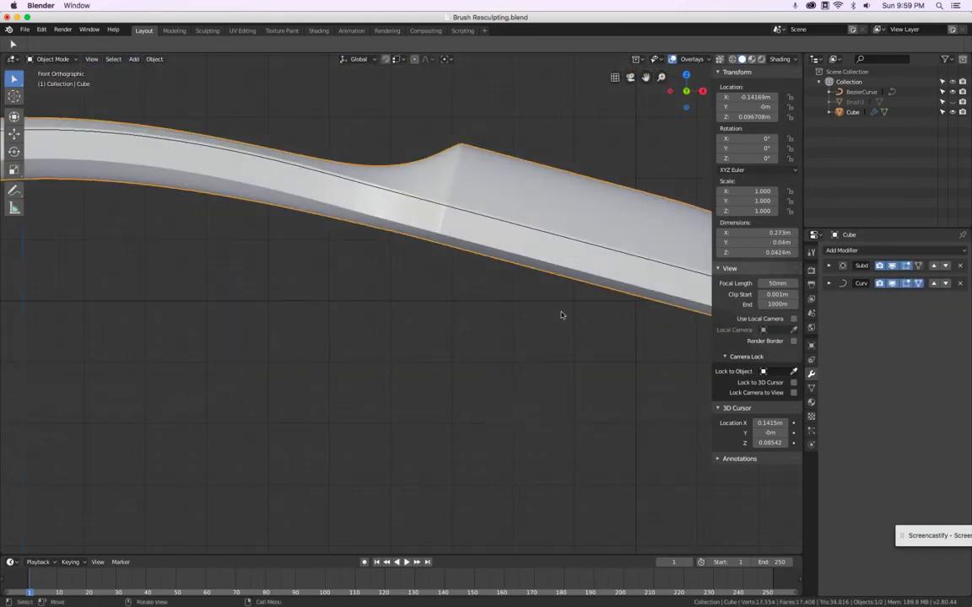
middle_click_drag(564, 317, 566, 350)
key("Tab")
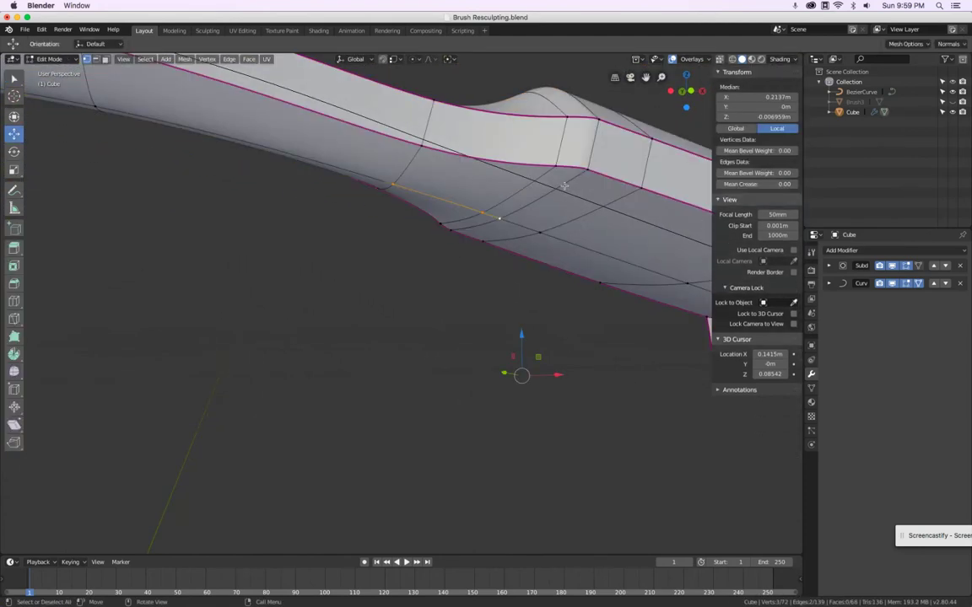
key("Tab")
key("Tab")
key("Tab")
key("Tab")
middle_click_drag(494, 217, 540, 199)
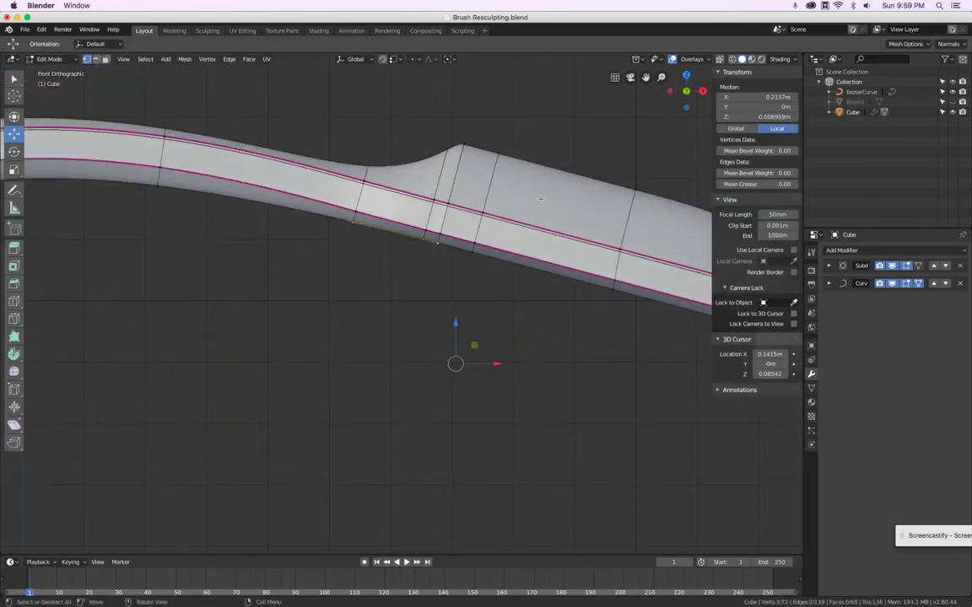
Try moving two centre underside vertices at the transition along X farther into the head, and check the smoothed shape in Object Mode
left_click(892, 265)
left_click(892, 283)
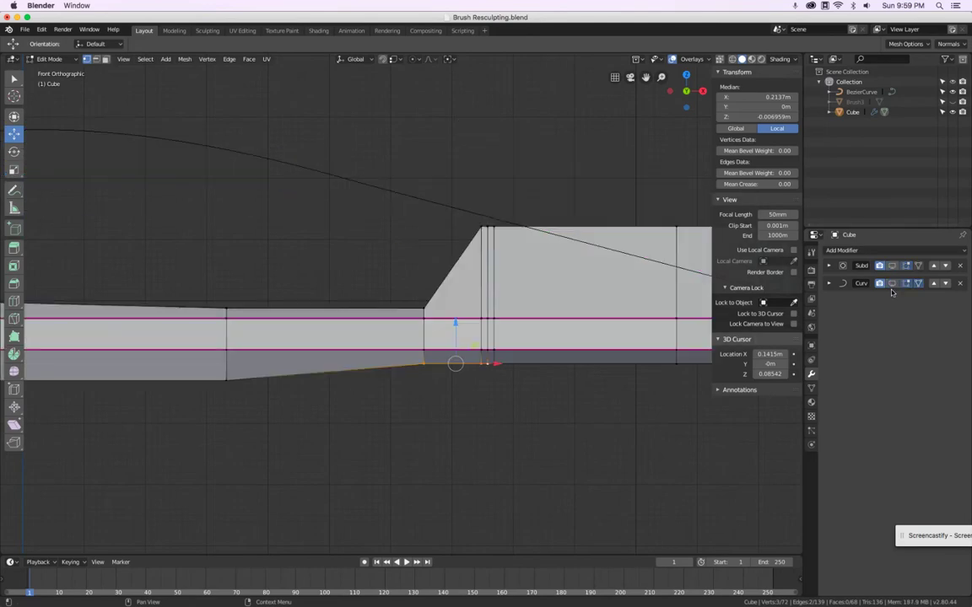
middle_click_drag(560, 338, 308, 163)
left_click(298, 309)
left_click_drag(264, 307, 103, 316)
left_click(313, 308)
left_click_drag(272, 306, 210, 314)
key("Tab")
scroll(397, 274, "down", 3)
mouse_move(397, 274)
middle_mouse_down()
mouse_move(44, 281)
mouse_move(427, 374)
mouse_move(415, 471)
mouse_move(427, 319)
mouse_move(413, 297)
mouse_move(388, 405)
mouse_move(391, 486)
mouse_move(432, 295)
mouse_move(553, 347)
mouse_move(662, 451)
mouse_move(676, 532)
mouse_move(608, 521)
mouse_move(695, 553)
mouse_move(631, 547)
middle_mouse_up()
key("ctrl+4")
scroll(472, 245, "up", 6)
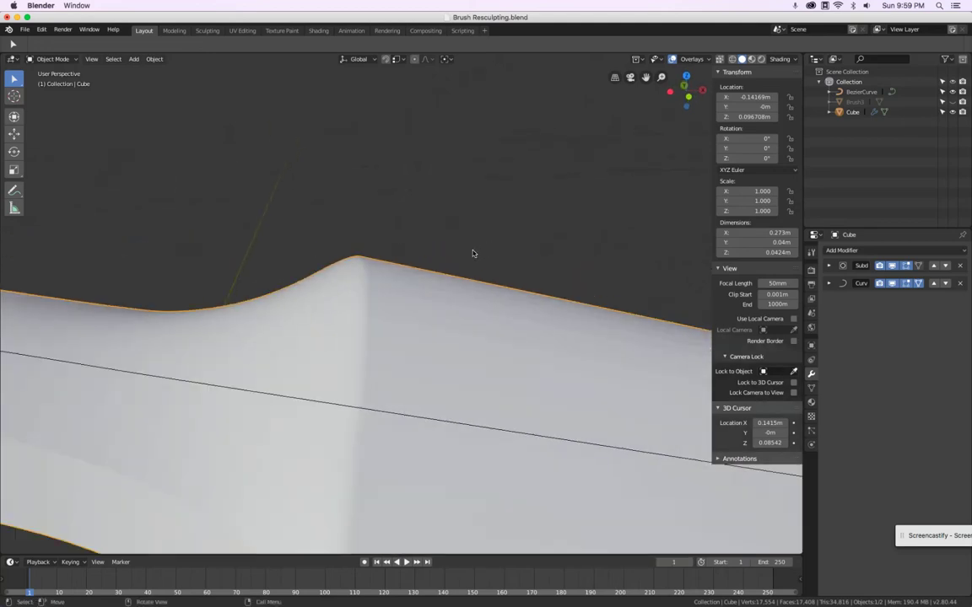
Dissolve the middle edge loop at the head's transition to soften it and inspect the smoothed result in Object Mode
key("Tab")
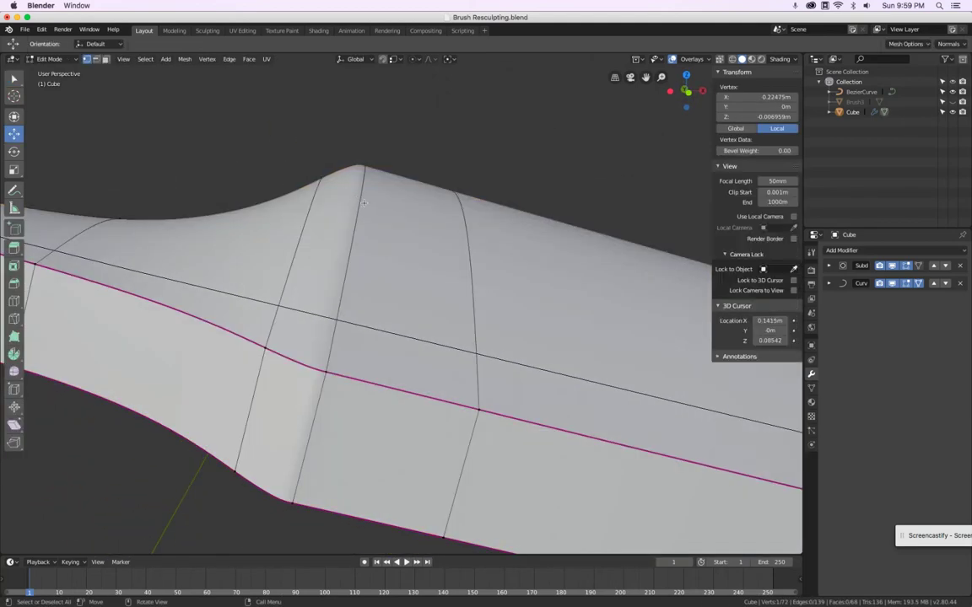
key("x")
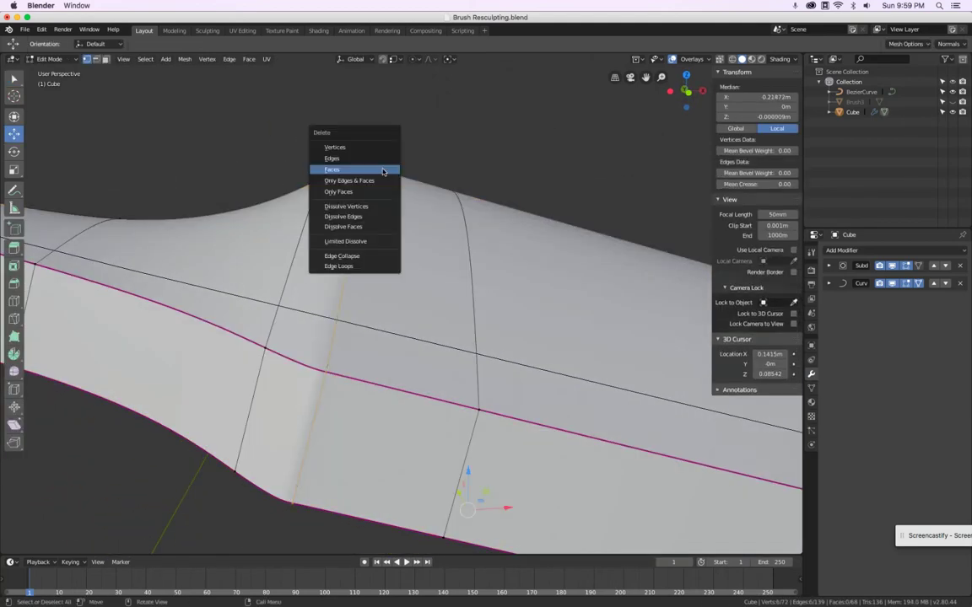
left_click(376, 219)
scroll(396, 207, "down", 5)
key("Tab")
mouse_move(429, 179)
middle_mouse_down()
mouse_move(410, 384)
mouse_move(360, 208)
middle_mouse_up()
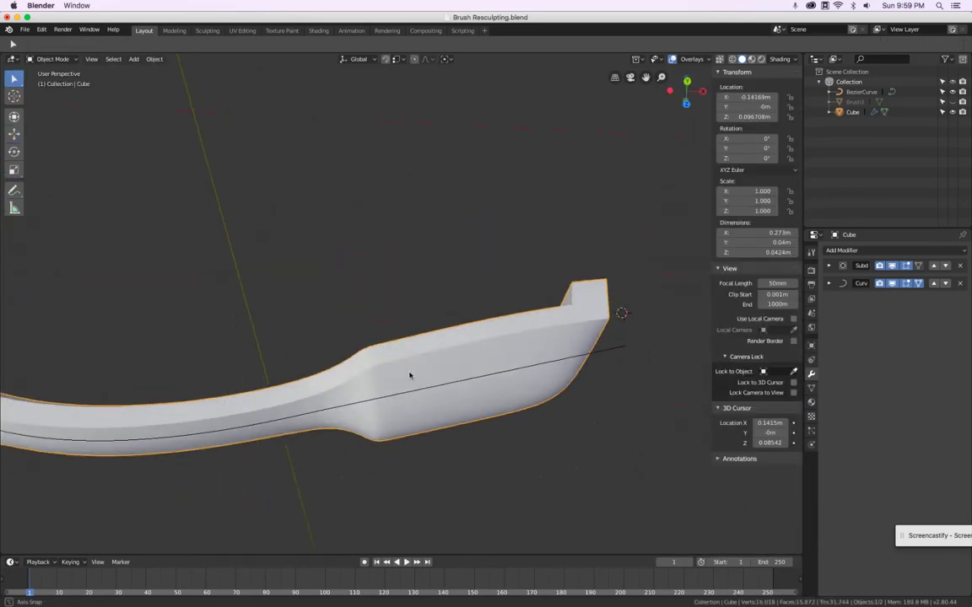
mouse_move(446, 250)
middle_mouse_down()
mouse_move(463, 152)
mouse_move(448, 239)
middle_mouse_up()
With the modifiers hidden, move the stray centre underside vertex back along X to about 0.21655 m, then show both modifiers in Object Mode
key("Tab")
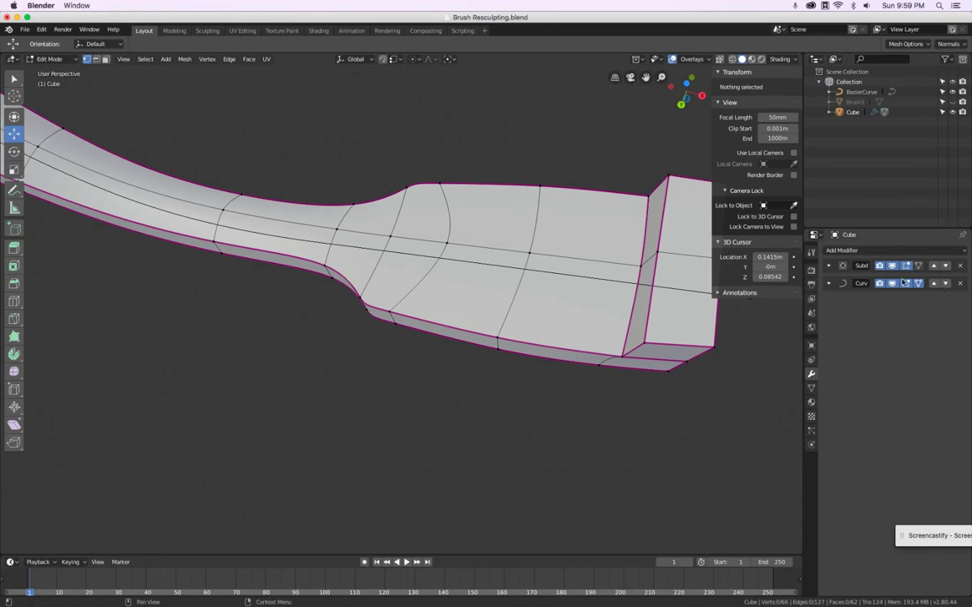
left_click(892, 283)
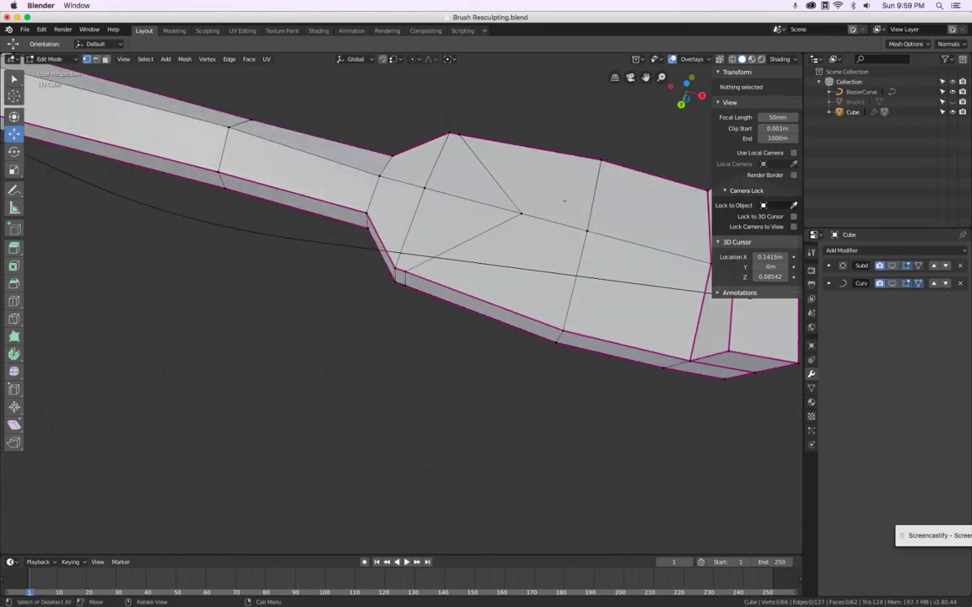
left_click(537, 217)
left_click_drag(561, 224, 481, 209)
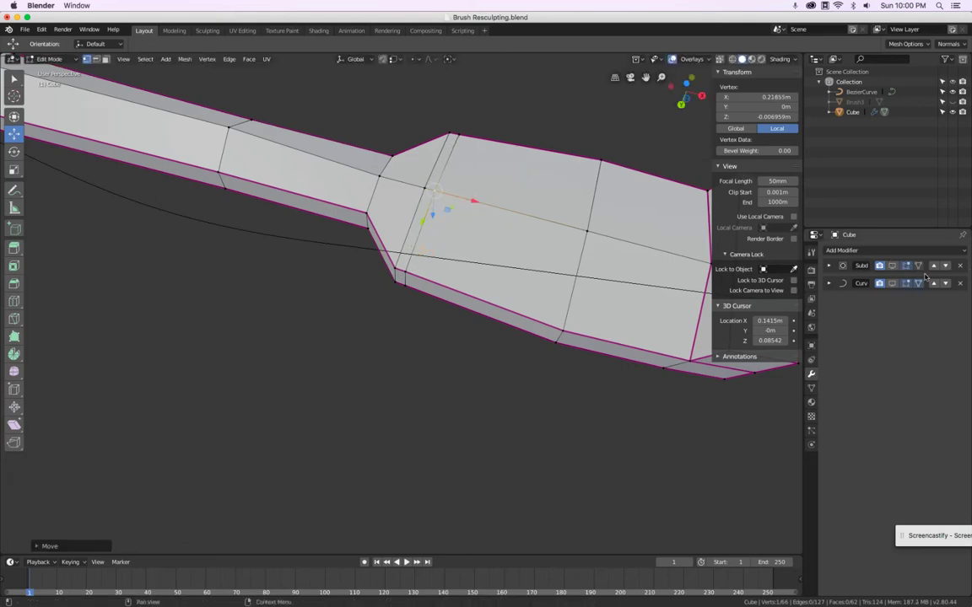
left_click(893, 266)
left_click(892, 284)
key("Tab")
Inspect the smoothed brush from the head along the handle to its open end
mouse_move(525, 339)
middle_mouse_down()
mouse_move(570, 319)
mouse_move(614, 490)
mouse_move(625, 425)
mouse_move(627, 466)
mouse_move(595, 447)
mouse_move(555, 462)
mouse_move(545, 487)
mouse_move(607, 430)
middle_mouse_up()
scroll(594, 413, "down", 2)
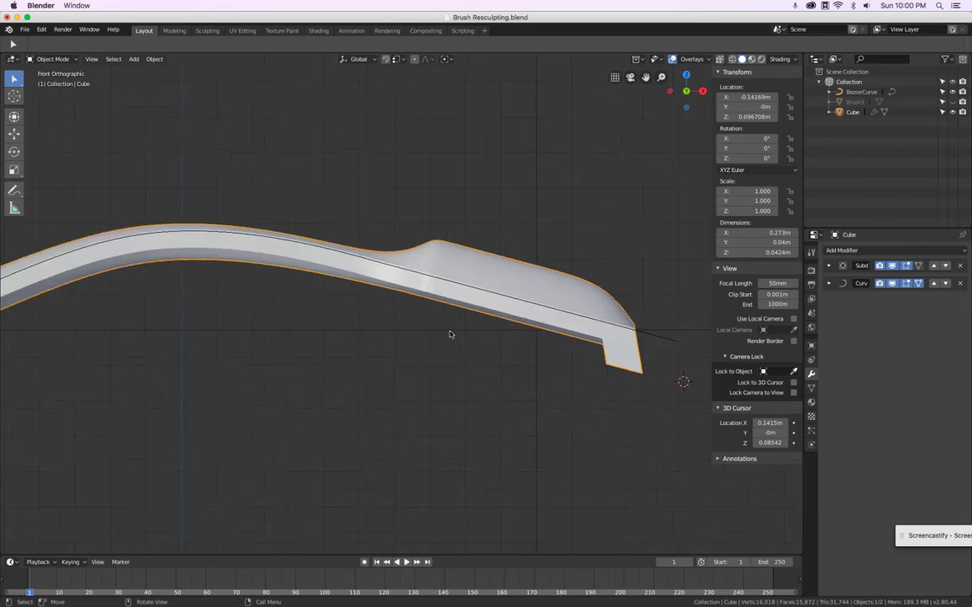
scroll(449, 332, "down", 3)
mouse_move(110, 366)
middle_mouse_down("shift")
mouse_move(563, 331)
mouse_move(530, 340)
middle_mouse_up("shift")
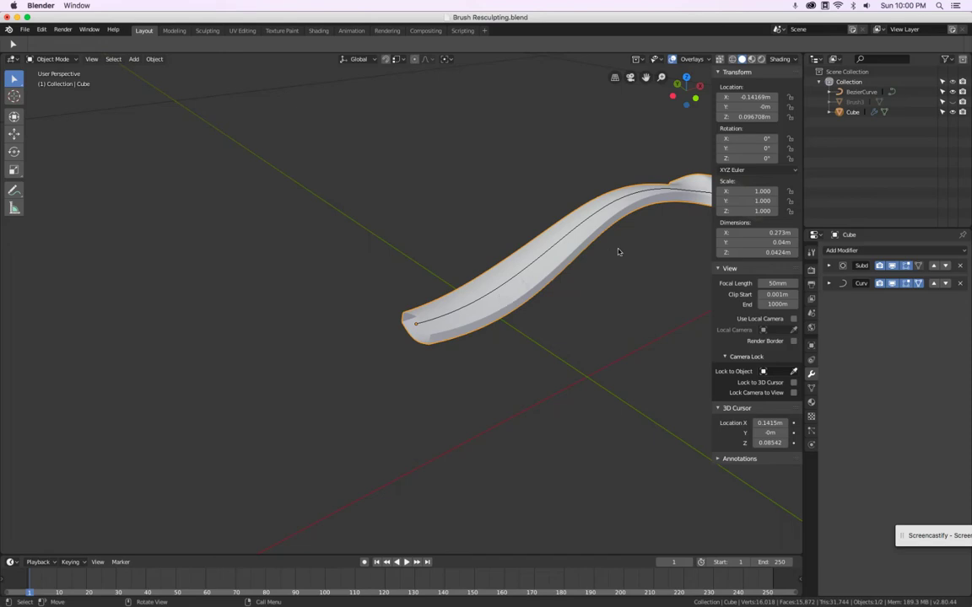
mouse_move(626, 258)
middle_mouse_down()
mouse_move(586, 219)
mouse_move(488, 232)
mouse_move(645, 356)
middle_mouse_up()
scroll(494, 239, "down", 5)
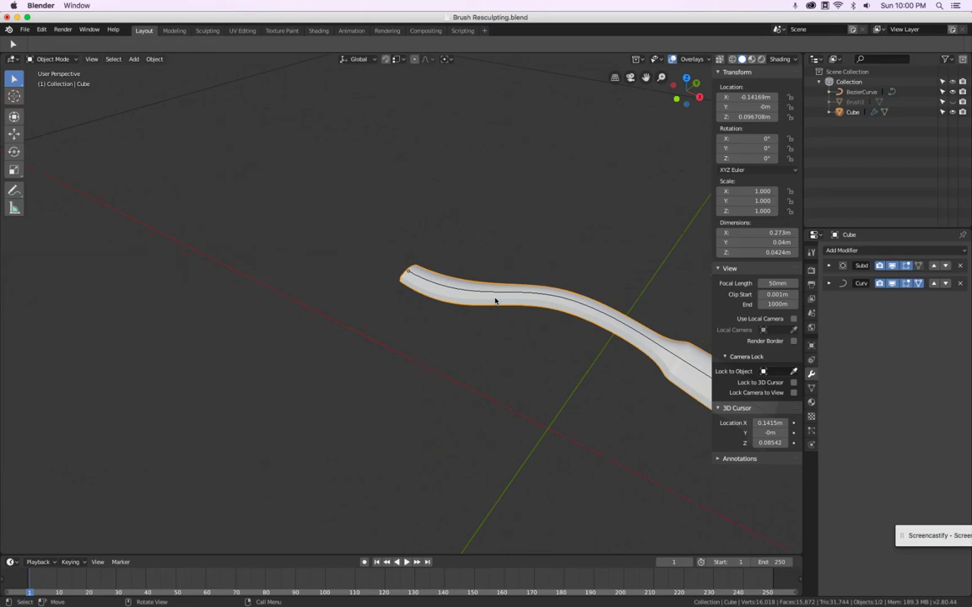
scroll(398, 275, "up", 6)
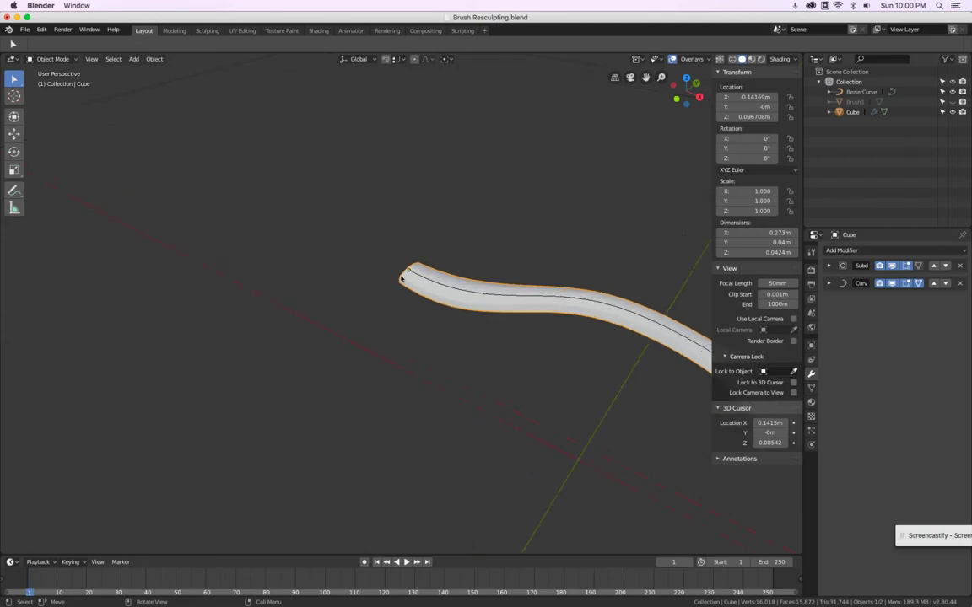
middle_click_drag(397, 275, 449, 264)
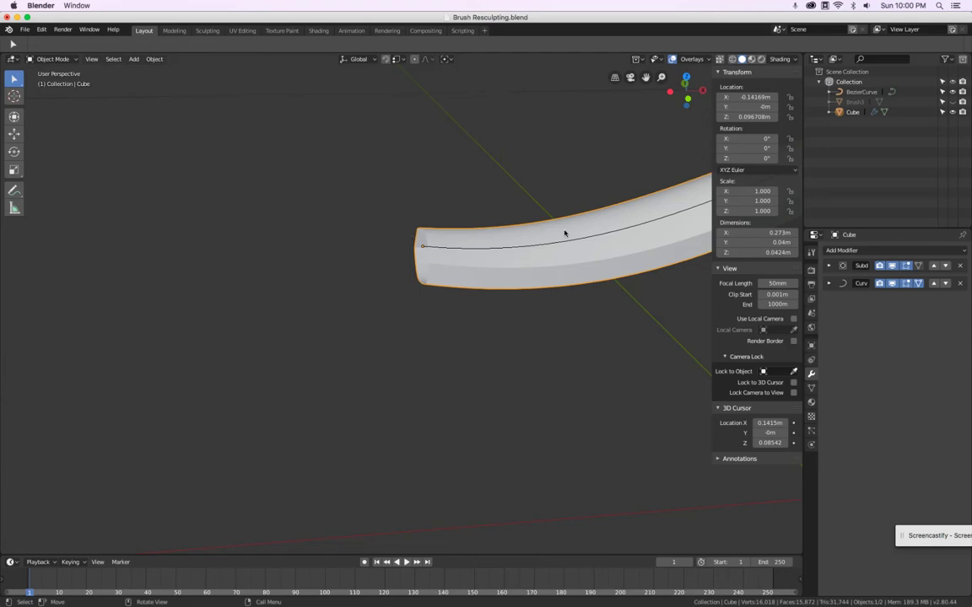
Show the Brush3 sculpt and move the handle's open end loop inward along X to a median local X of about 0.0109 m
left_click(953, 101)
mouse_move(481, 250)
middle_mouse_down()
mouse_move(434, 238)
mouse_move(440, 261)
mouse_move(483, 226)
mouse_move(454, 239)
middle_mouse_up()
key("Tab")
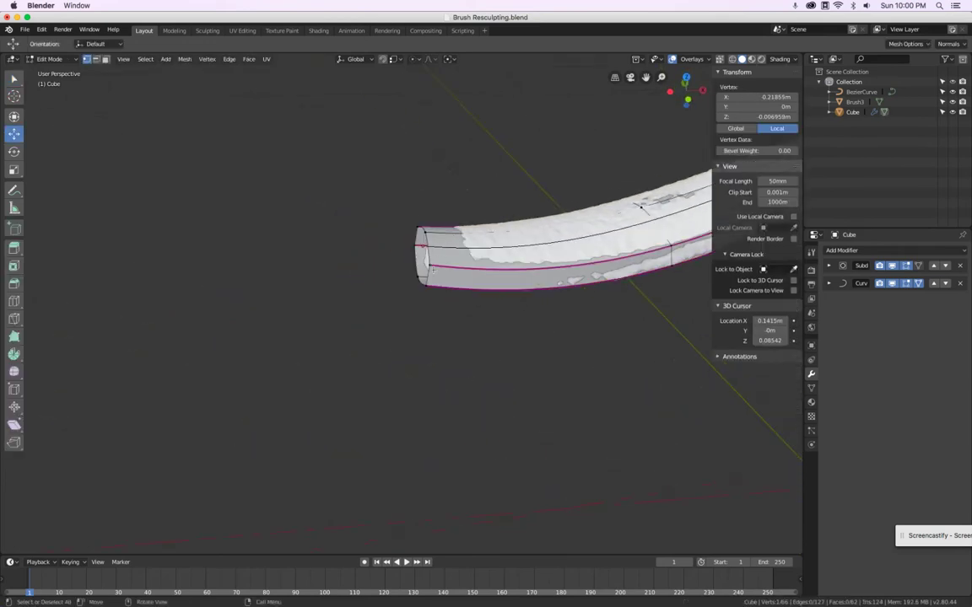
scroll(432, 271, "up", 3)
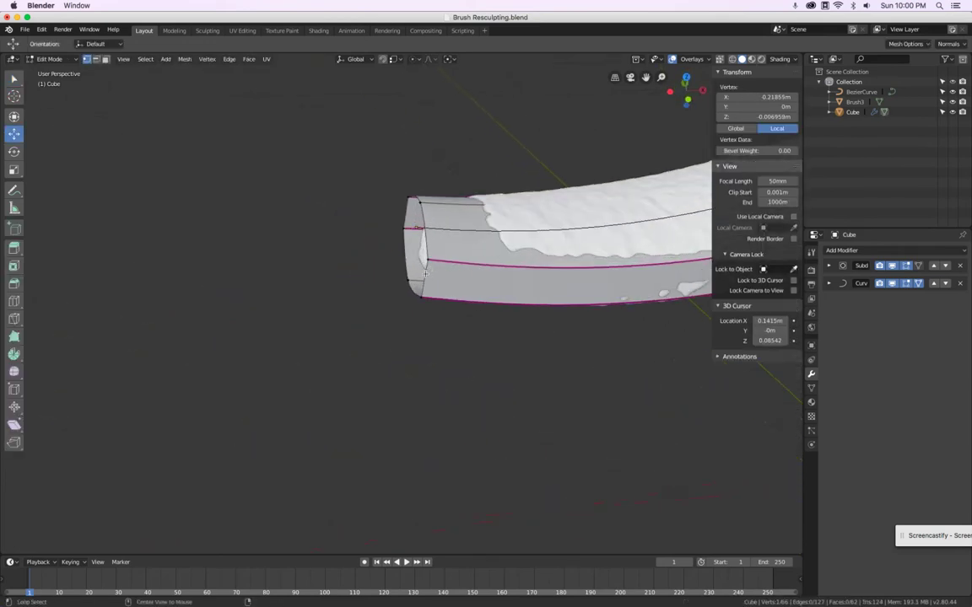
left_click(426, 273, "alt")
key("g")
key("x")
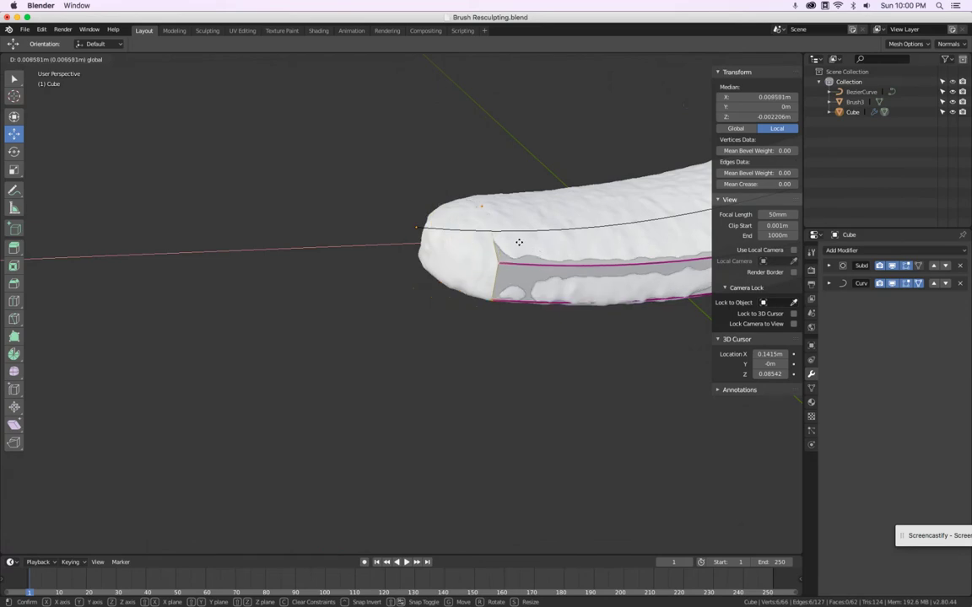
left_click(534, 241)
In front wireframe view, extrude the handle's end loop outward along X to a median local X of about 0.0005 m
key("KP_1")
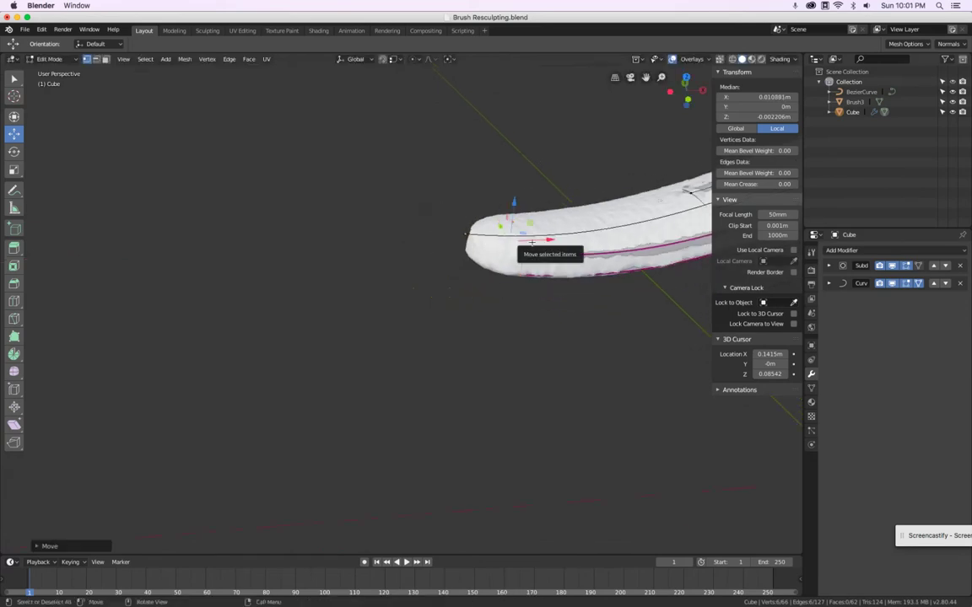
scroll(565, 240, "up", 7)
key("z")
left_click(423, 223)
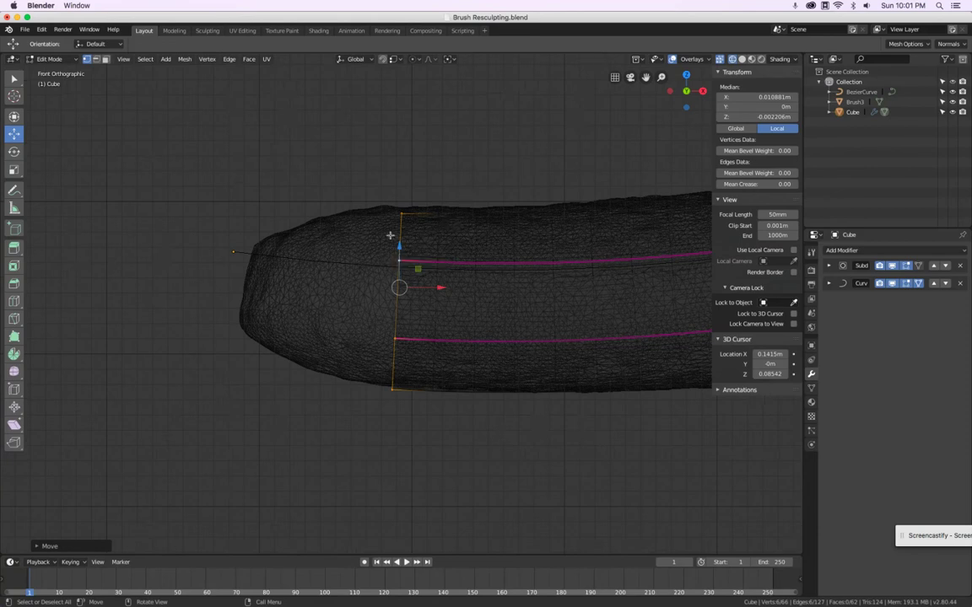
key("g")
left_click(390, 235)
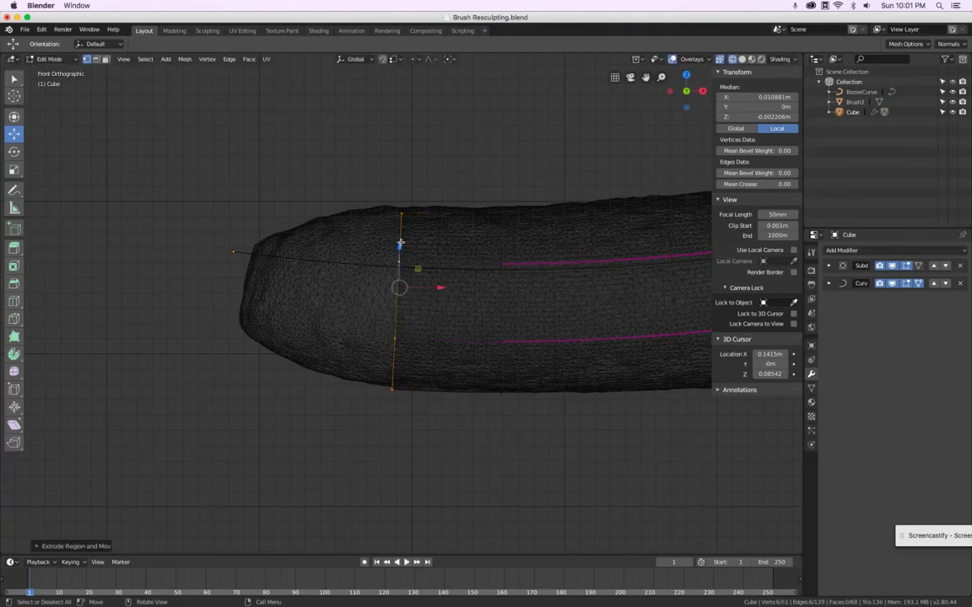
left_click_drag(442, 287, 284, 285)
In solid shading, select the four side edges of the newly extruded end section and set their crease to 1
mouse_move(283, 285)
middle_mouse_down()
mouse_move(306, 308)
mouse_move(360, 319)
mouse_move(329, 321)
middle_mouse_up()
key("z")
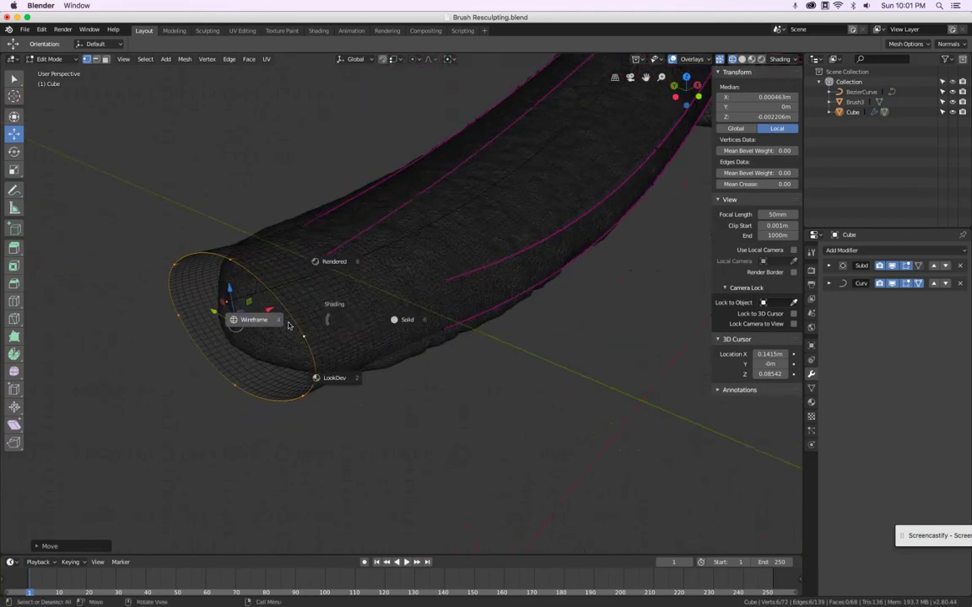
left_click(413, 320)
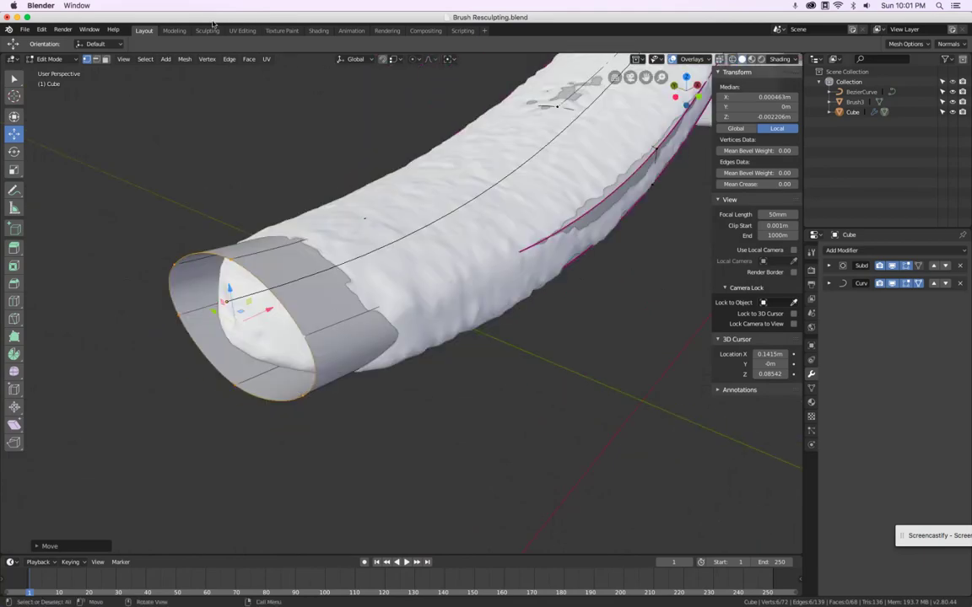
left_click(96, 59)
middle_click_drag(331, 319, 437, 268)
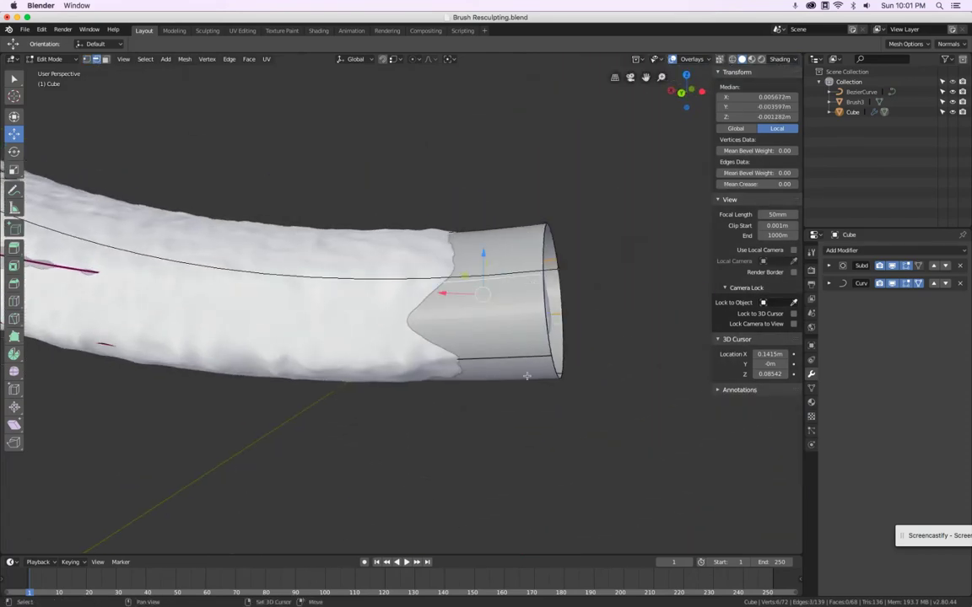
key("shift+e")
type("1")
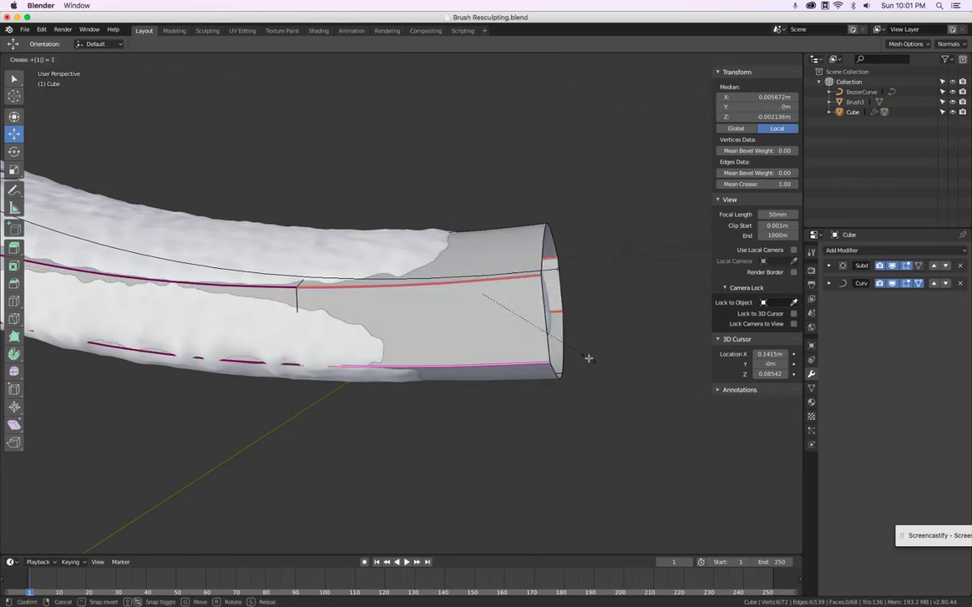
key("Return")
Fill the handle's open end with two faces, one on each side of the centre line
middle_click_drag(584, 288, 515, 329)
left_click(498, 441)
left_click(483, 360, "shift")
key("f")
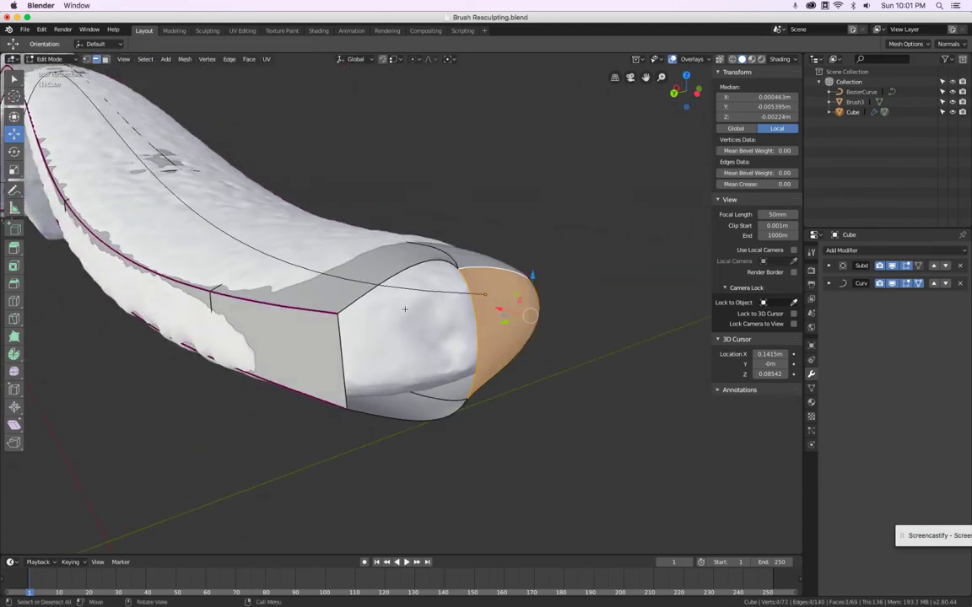
left_click(405, 275)
left_click(393, 425, "shift")
key("f")
middle_click_drag(430, 404, 367, 409)
key("Tab")
key("Tab")
Crease the upper and lower rim edges of the end cap to a mean crease of 1.00
left_click(256, 297)
left_click(205, 270)
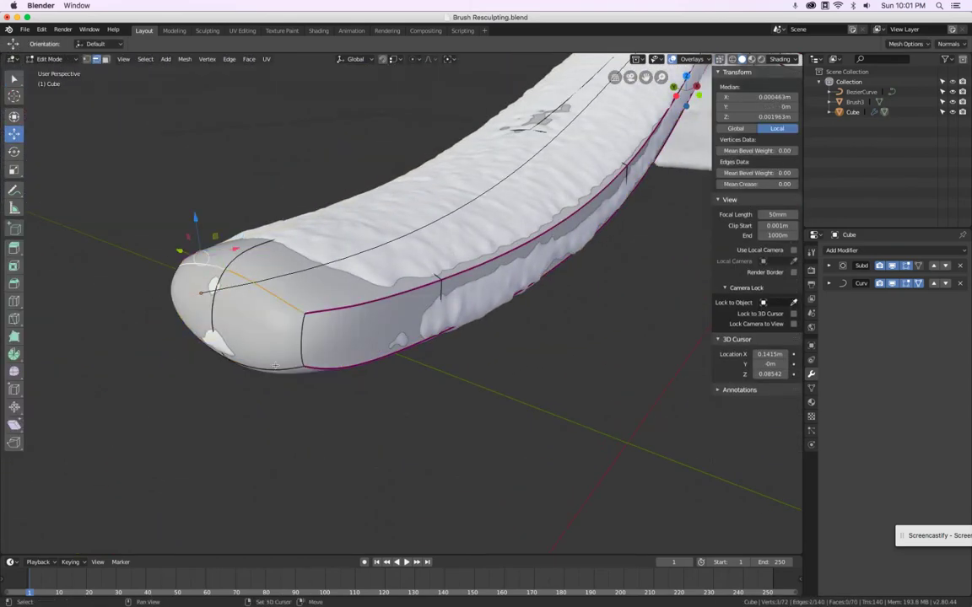
middle_click_drag(276, 365, 330, 289)
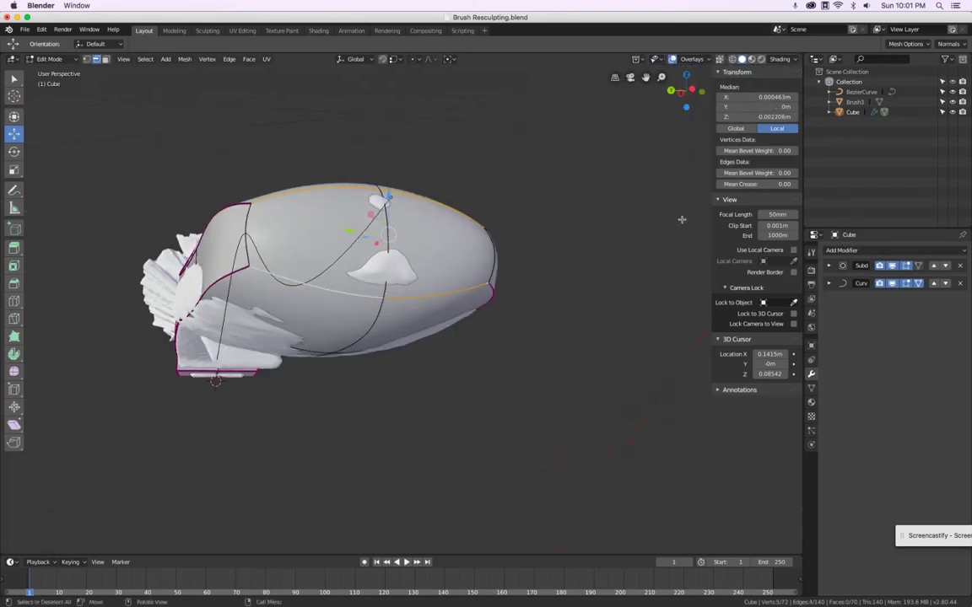
key("shift+e")
left_click(446, 269)
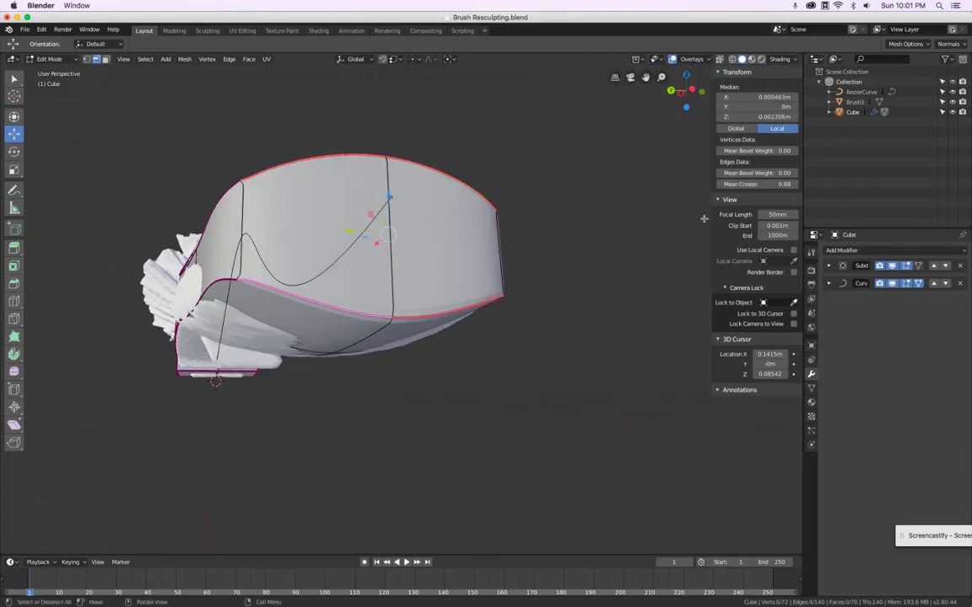
left_click_drag(747, 180, 919, 200)
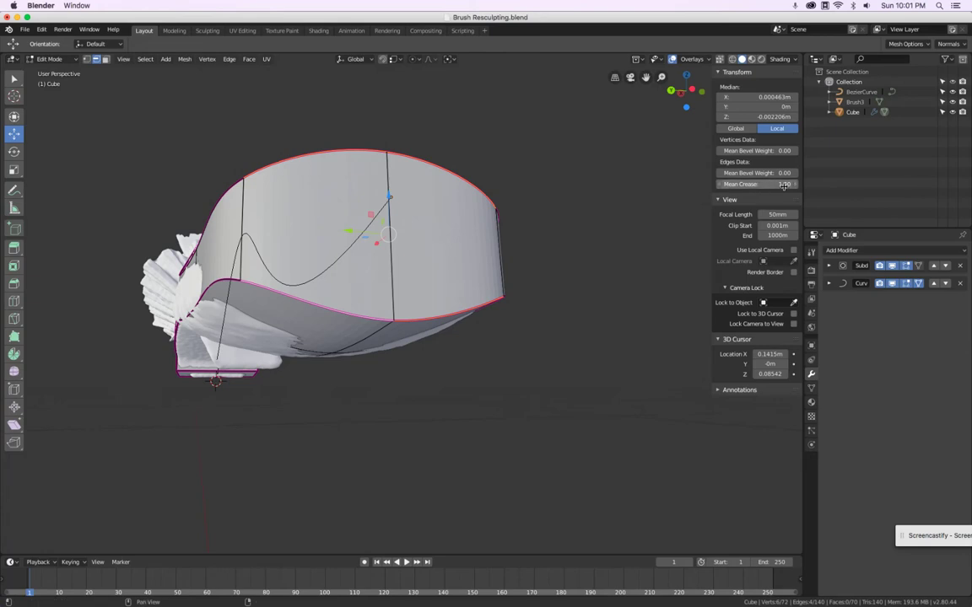
middle_click_drag(546, 255, 531, 255)
Hide both modifiers in the viewport and lower the end cap's upper centre vertex along Z by about 0.005 m
key("KP_1")
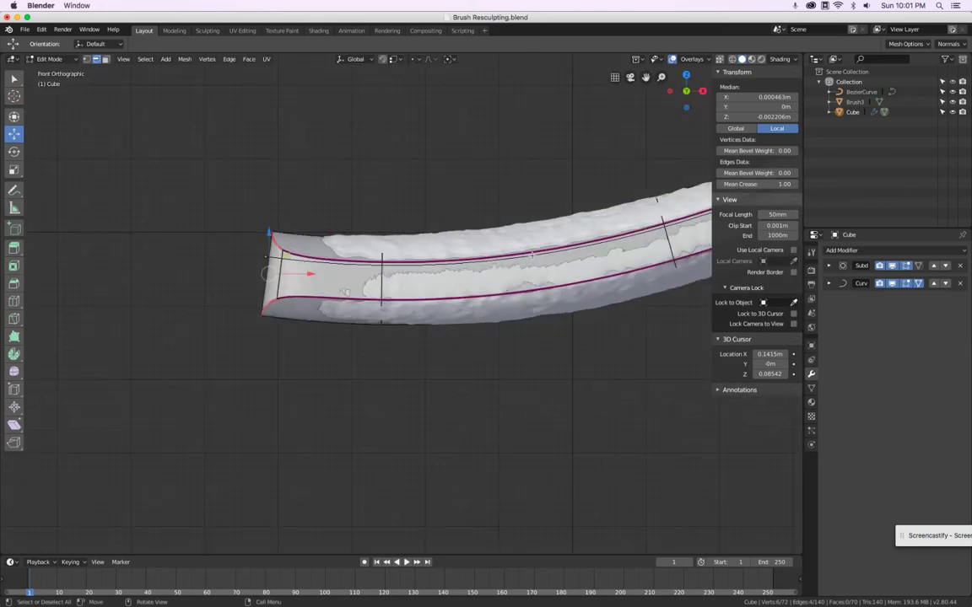
scroll(253, 266, "up", 3)
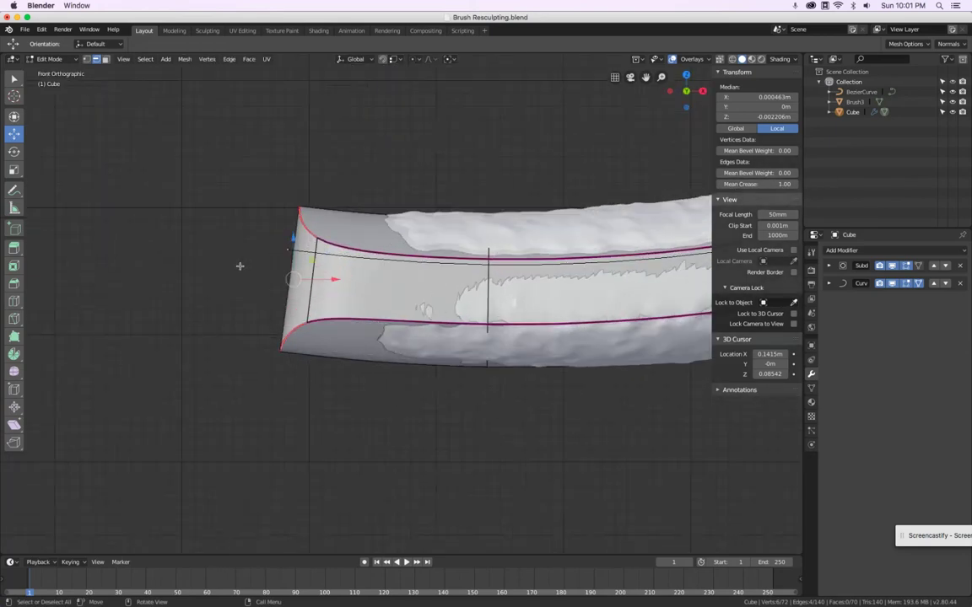
key("Tab")
middle_click_drag(299, 265, 337, 304)
key("KP_1")
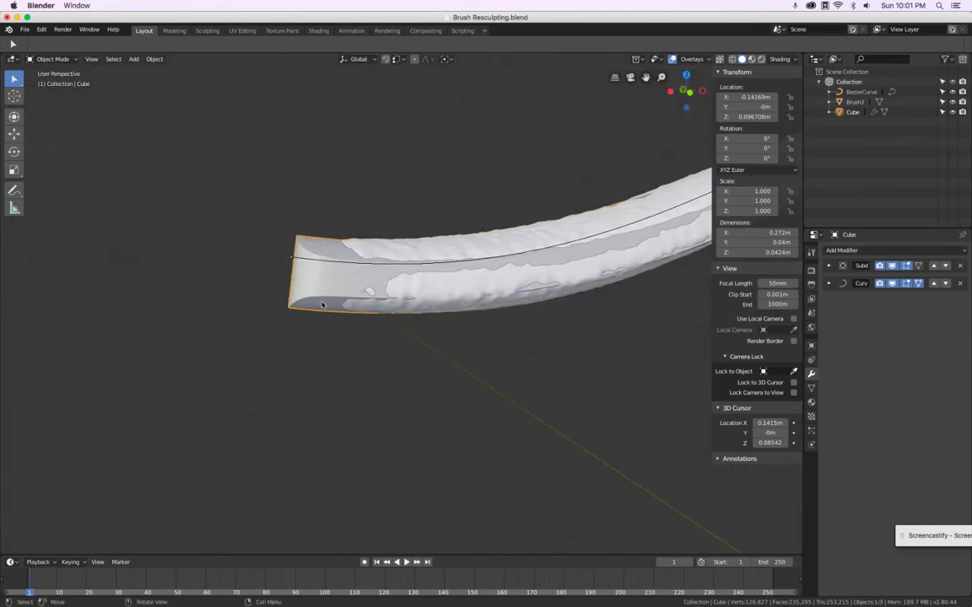
key("Tab")
left_click(86, 59)
left_click_drag(894, 286, 892, 267)
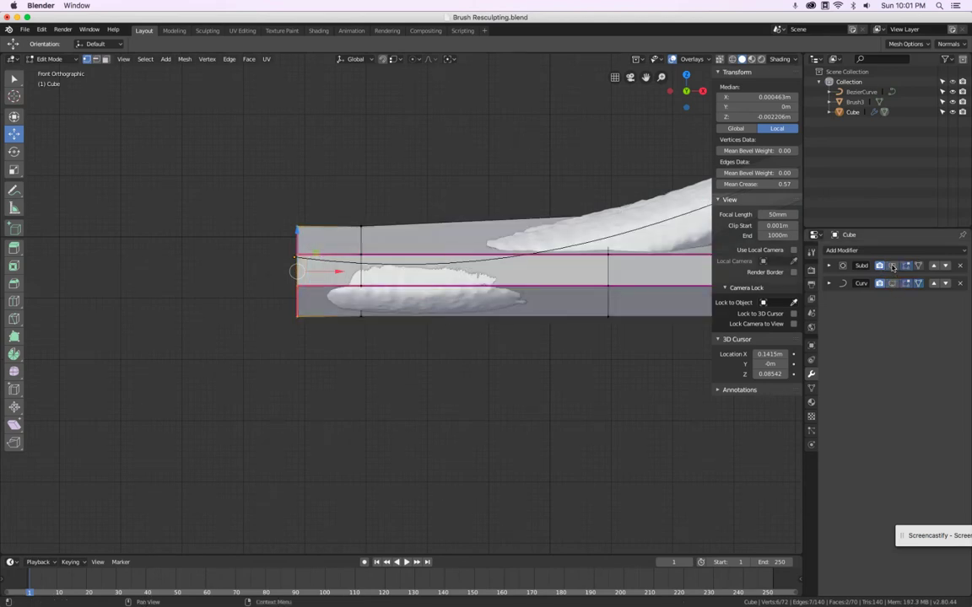
middle_click_drag(474, 221, 550, 245)
left_click(325, 227)
left_click_drag(320, 194, 369, 257)
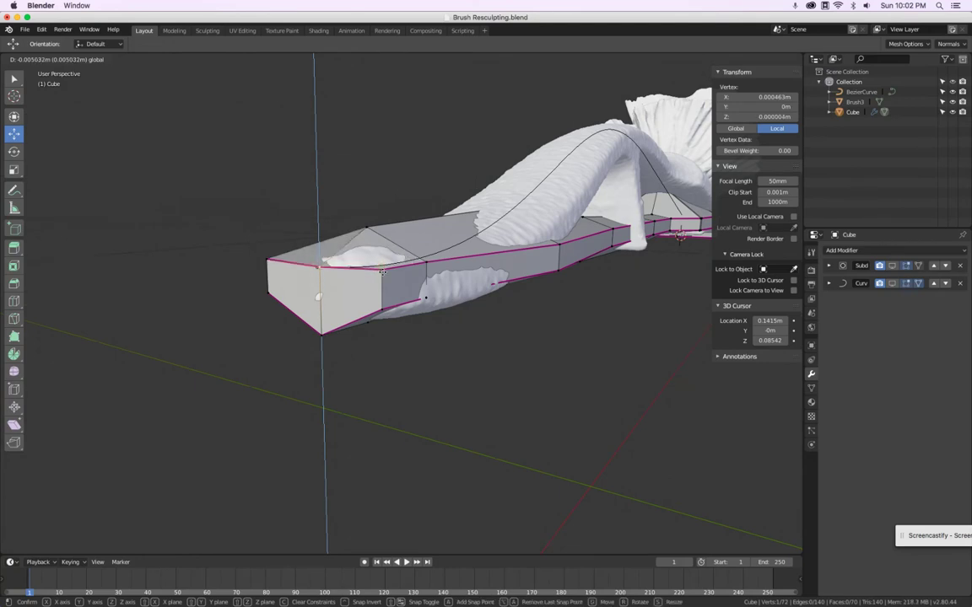
Raise the end cap's bottom centre vertex to a local Z of about -0.0047 m, then show both modifiers
left_click(313, 340)
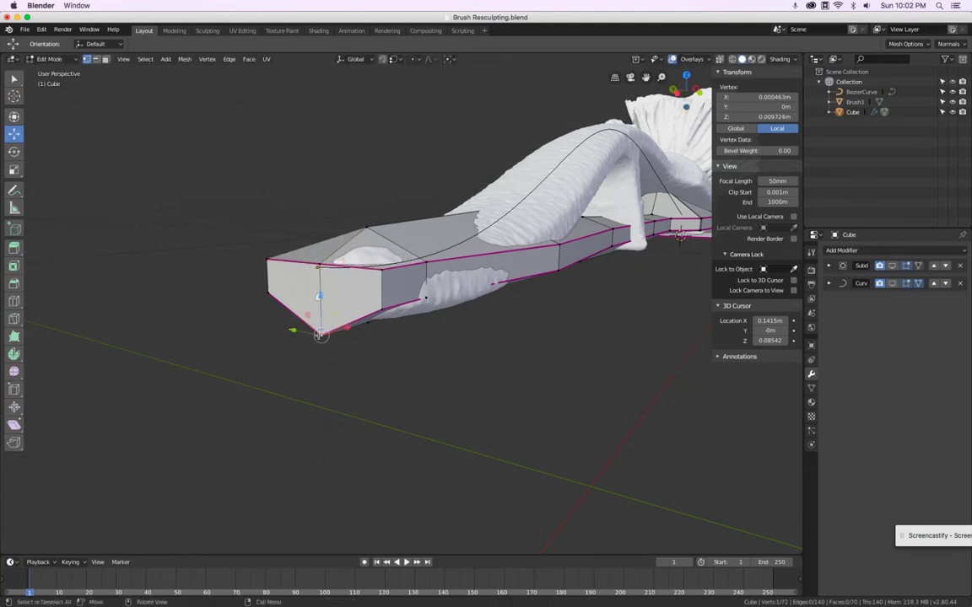
left_click_drag(320, 295, 264, 294)
middle_click_drag(264, 293, 232, 317)
left_click(892, 266)
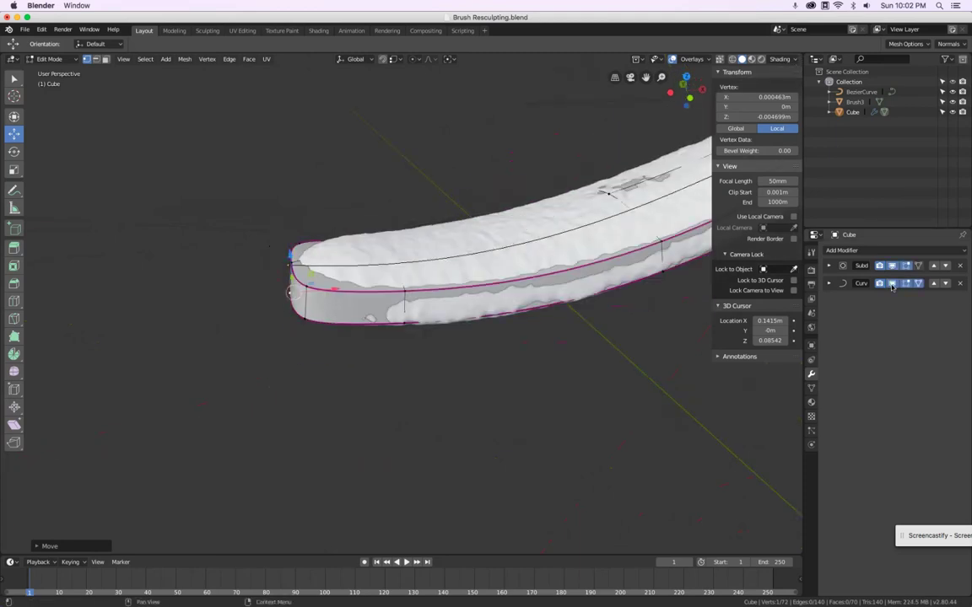
Select the four side corner vertices of the handle's end and move them inward along X
middle_click_drag(380, 447, 411, 264)
left_click(548, 295, "shift")
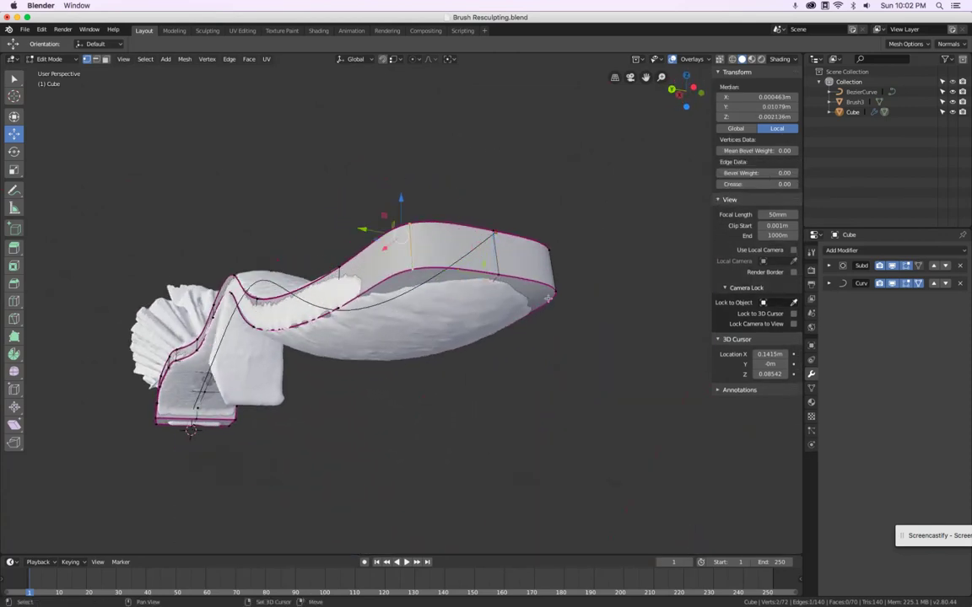
left_click(551, 257, "shift")
middle_click_drag(580, 251, 397, 323)
left_click_drag(296, 314, 334, 315)
In wireframe, move the two centre tip vertices outward along X to a median local X of about -0.0018 m
scroll(245, 311, "up", 3)
middle_click_drag(225, 341, 235, 298)
key("z")
left_click(217, 315)
left_click(273, 275)
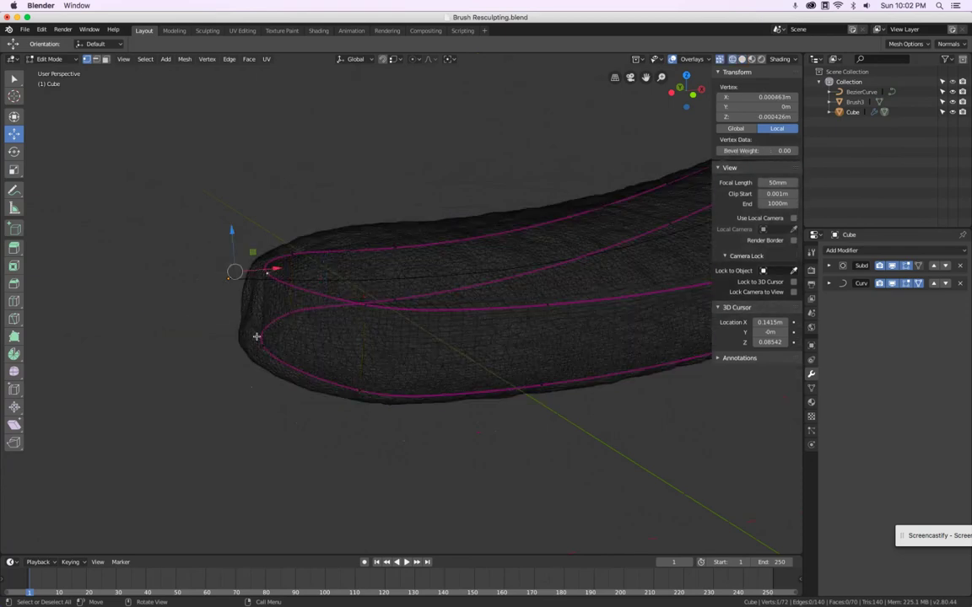
left_click(263, 347, "shift")
left_click_drag(279, 305, 240, 308)
middle_click_drag(262, 297, 245, 372)
mouse_move(250, 338)
left_mouse_down()
mouse_move(260, 335)
mouse_move(254, 325)
left_mouse_up()
Compare the handle end's outline with the sculpt from above, with the modifiers hidden and shown
key("KP_7")
left_click(891, 285)
left_click(892, 266)
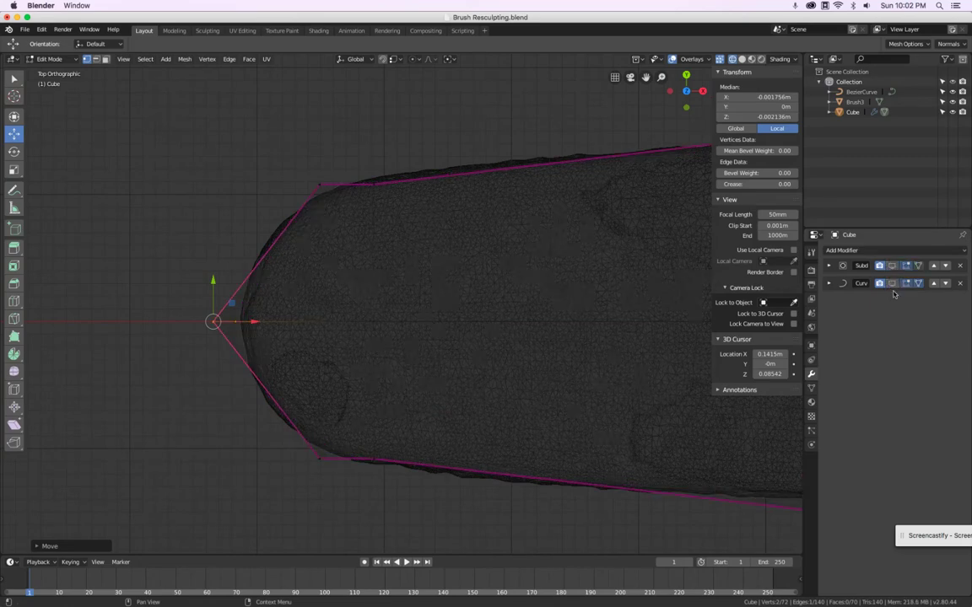
left_click(893, 284)
left_click(892, 266)
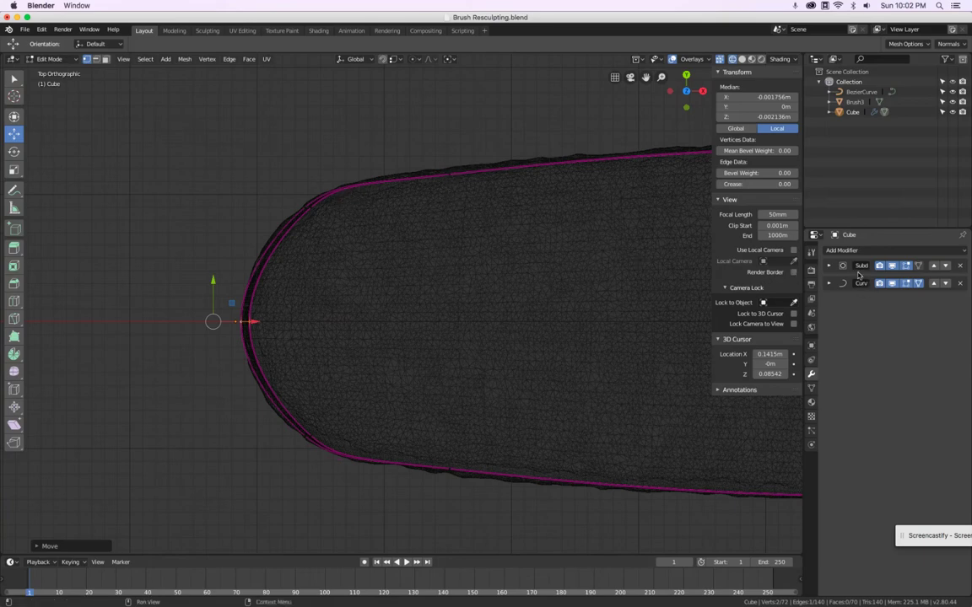
Hide the subdivision and slide the edge loop behind the tip along the handle to a median local X of about 0.0237 m
left_click(891, 266)
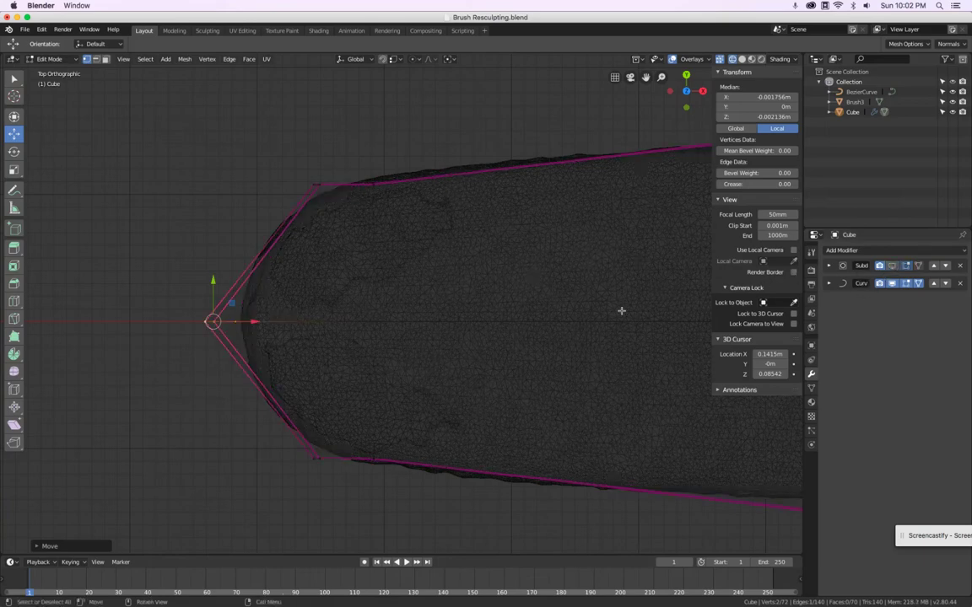
scroll(620, 310, "down", 4)
key("alt+a")
left_click(497, 293, "alt")
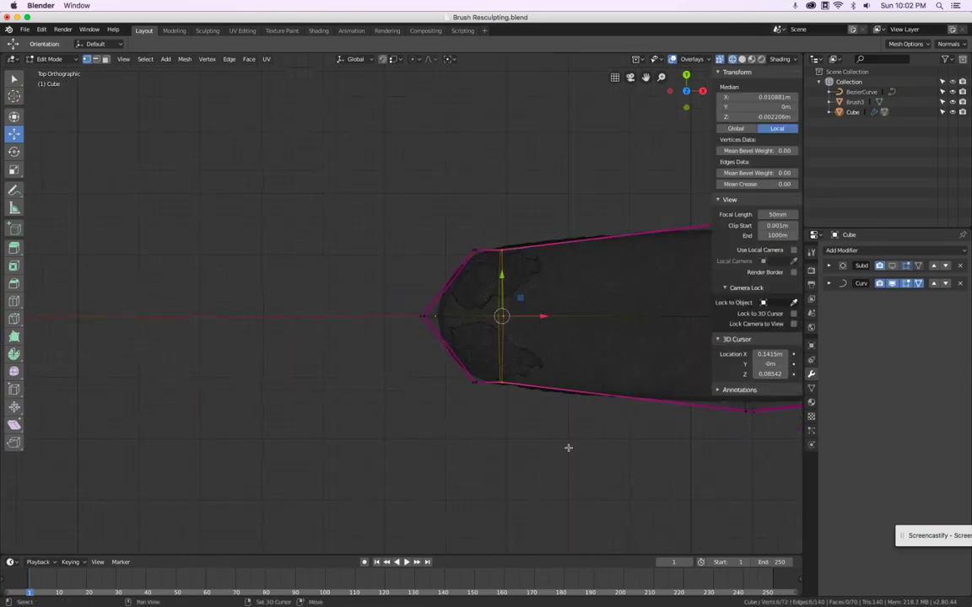
middle_click_drag(561, 449, 327, 461, "shift")
key("g")
key("g")
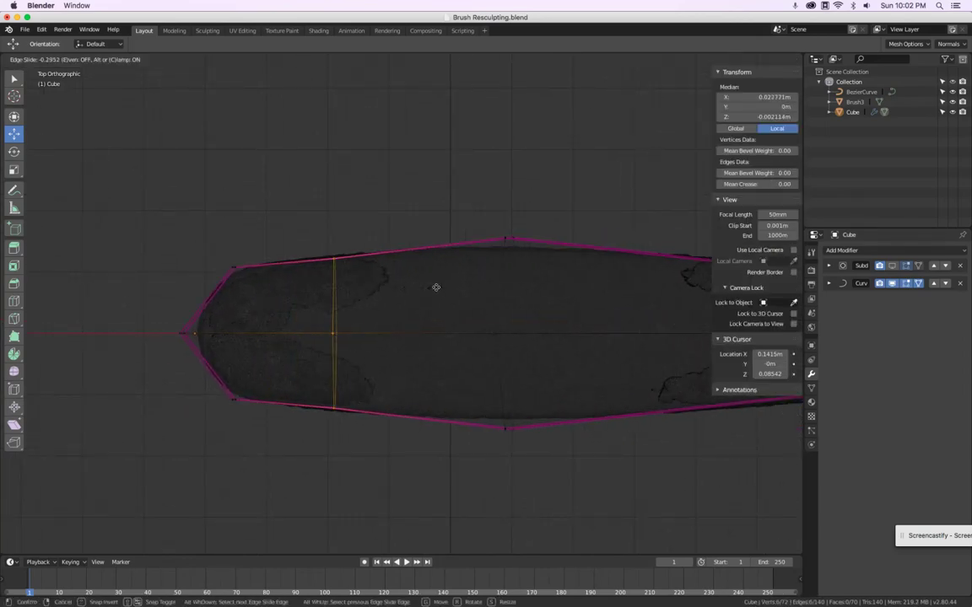
left_click(416, 268)
Widen that edge loop slightly along Y by a factor of about 1.02 to match the sculpt, then show the subdivision
scroll(368, 236, "up", 2)
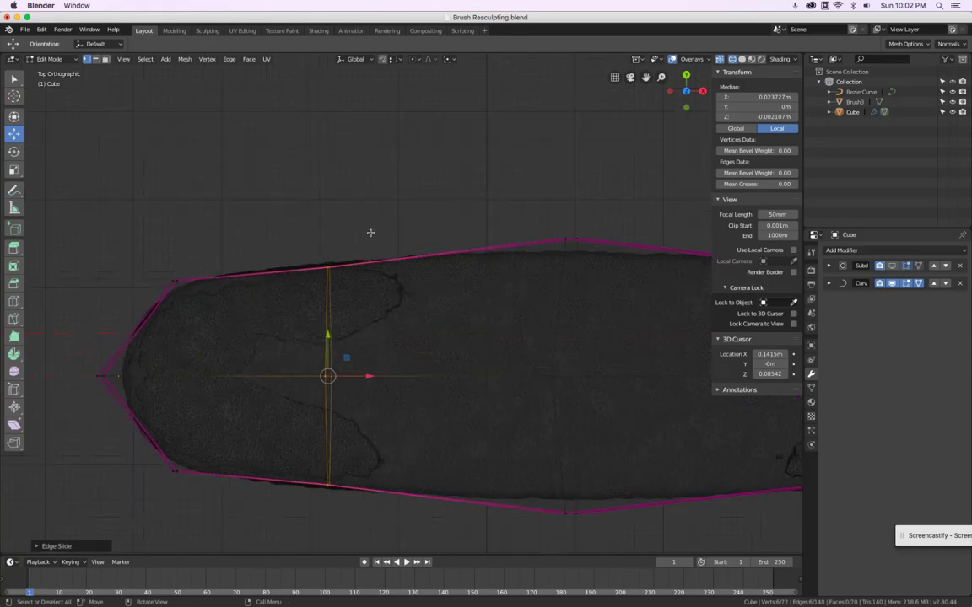
scroll(368, 206, "up", 3)
key("s")
key("y")
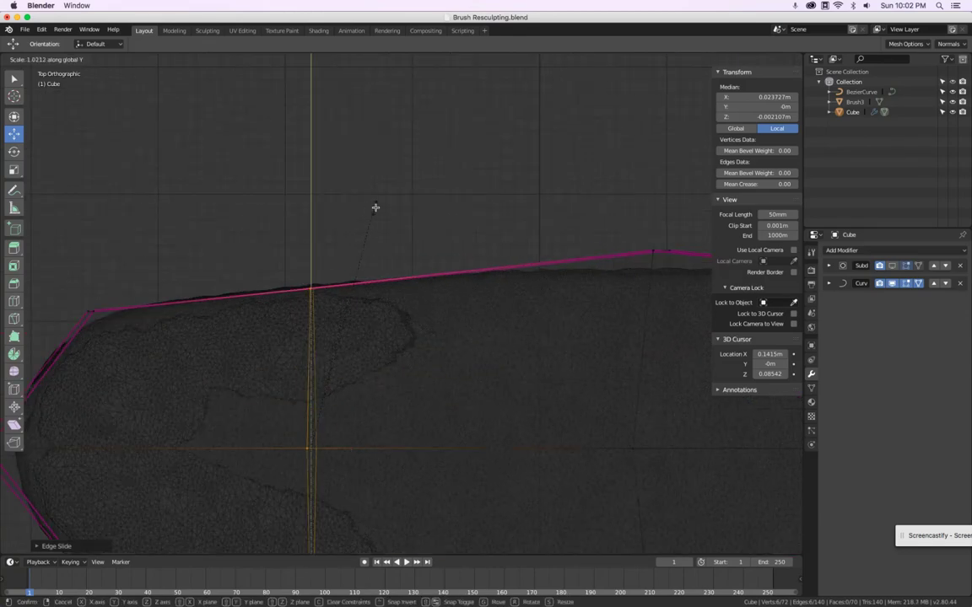
left_click(382, 204)
scroll(383, 206, "down", 3)
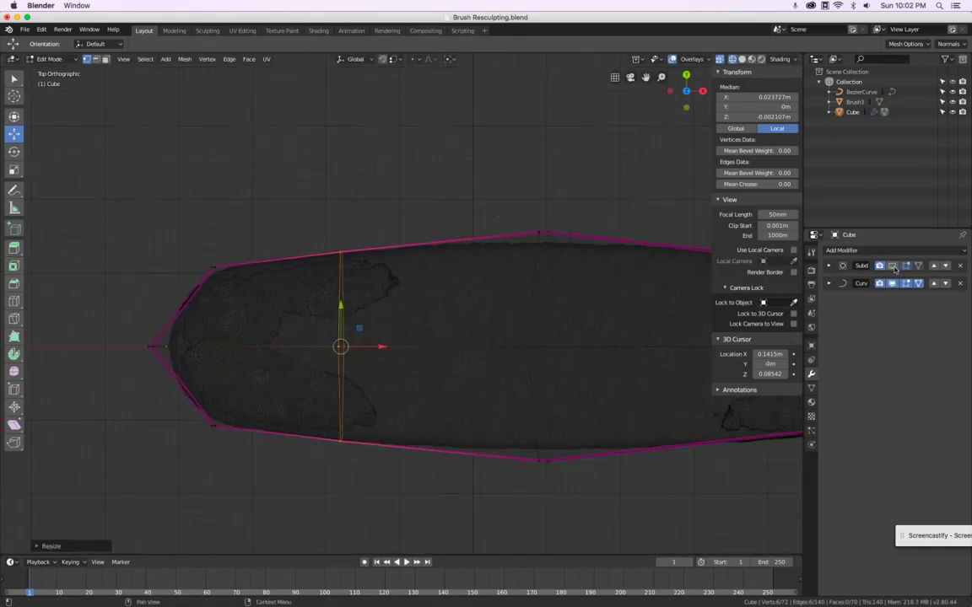
left_click(893, 265)
Select the four side corner vertices near the tip and move them outward along X to a median of about 0.0038 m
scroll(245, 304, "up", 2)
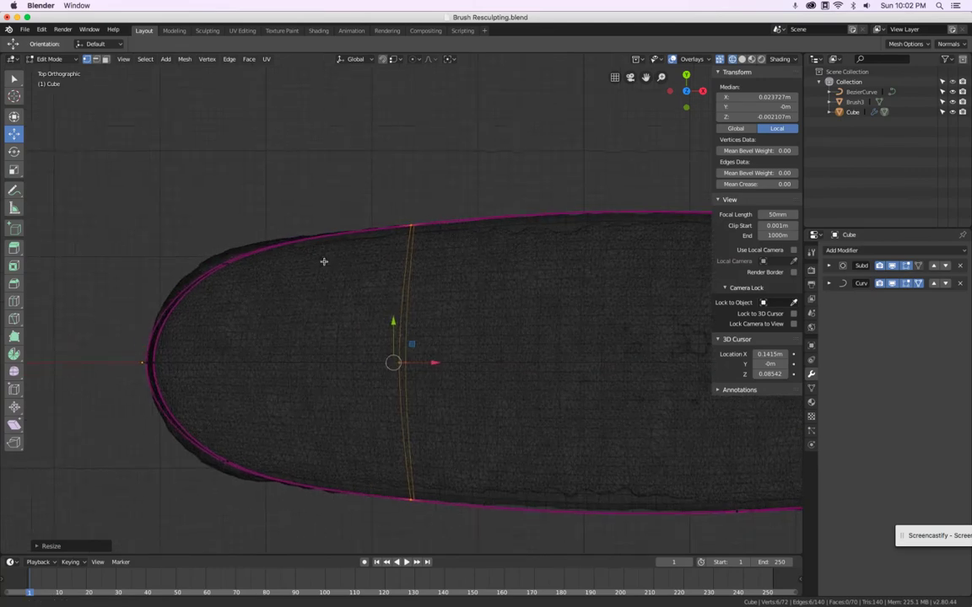
middle_click_drag(219, 311, 324, 262, "shift")
key("alt+a")
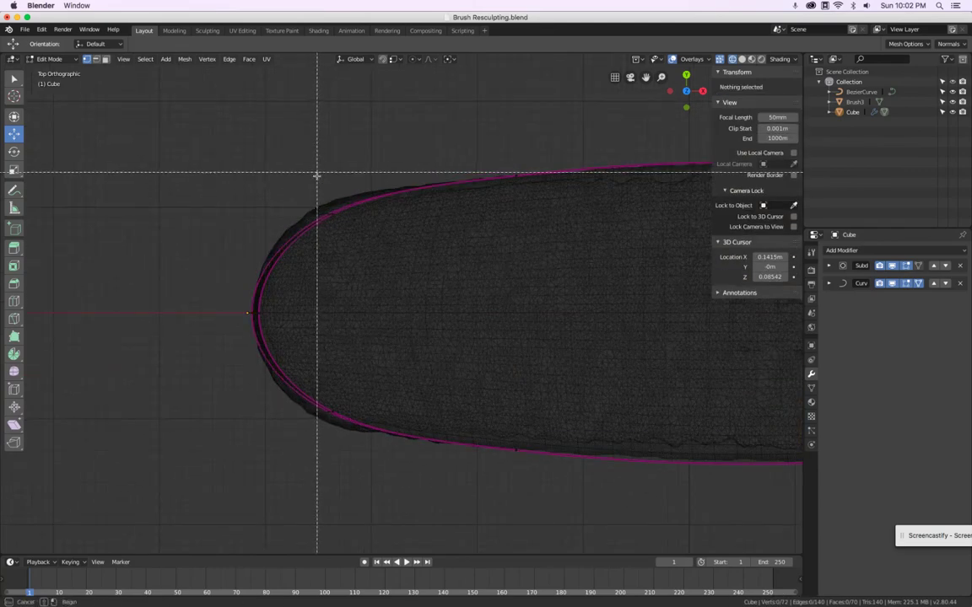
key("b")
left_click_drag(309, 174, 364, 482)
left_click_drag(356, 312, 330, 311)
Move the two centre tip vertices inward along X to a median local X of about 0.00006 m
key("alt+a")
key("b")
left_click_drag(218, 301, 282, 313)
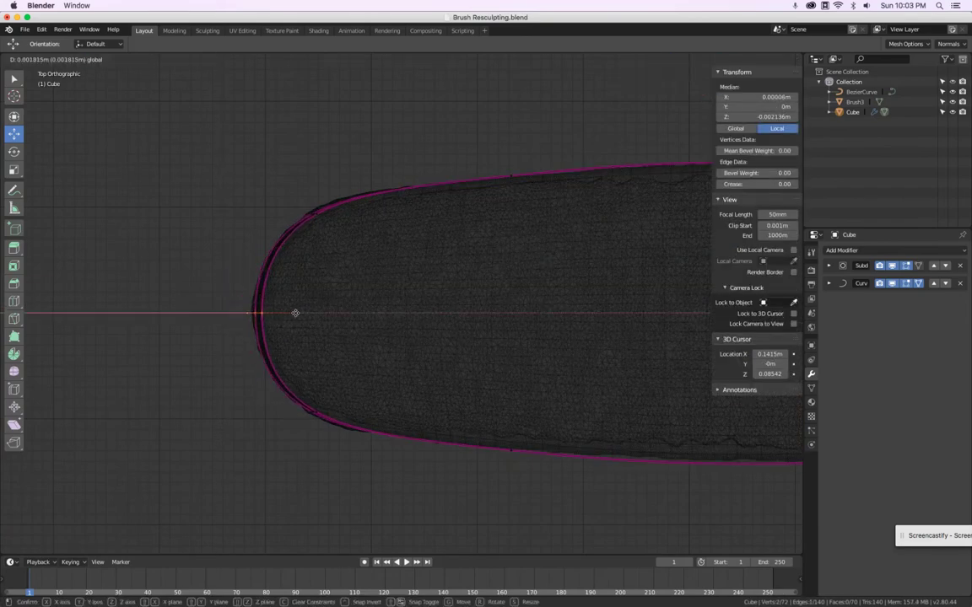
left_click(295, 313)
Select the four side corner vertices near the tip again and scale them along Y by about 1.047
scroll(297, 308, "down", 2)
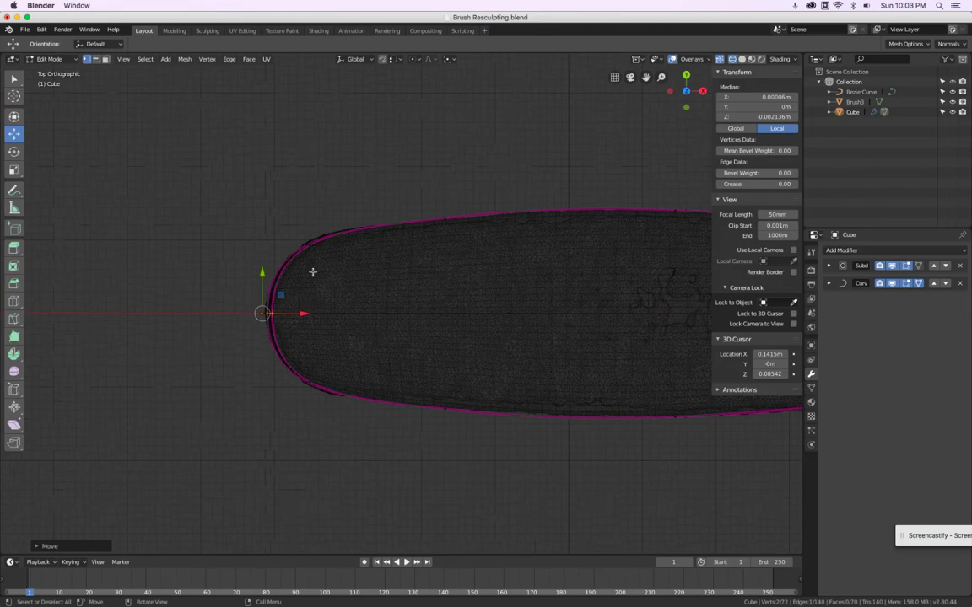
key("a")
key("b")
left_click_drag(289, 220, 320, 286)
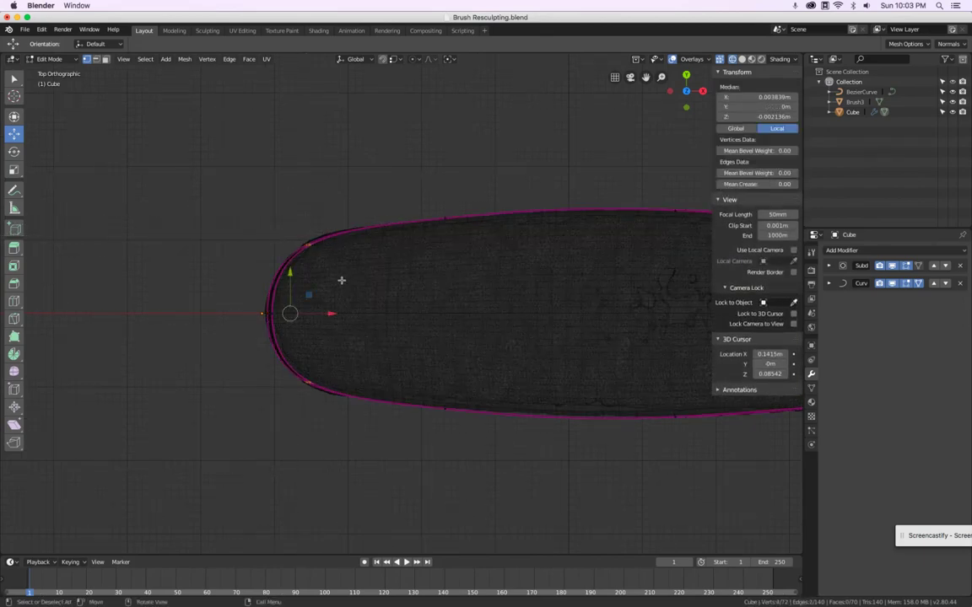
key("s")
key("y")
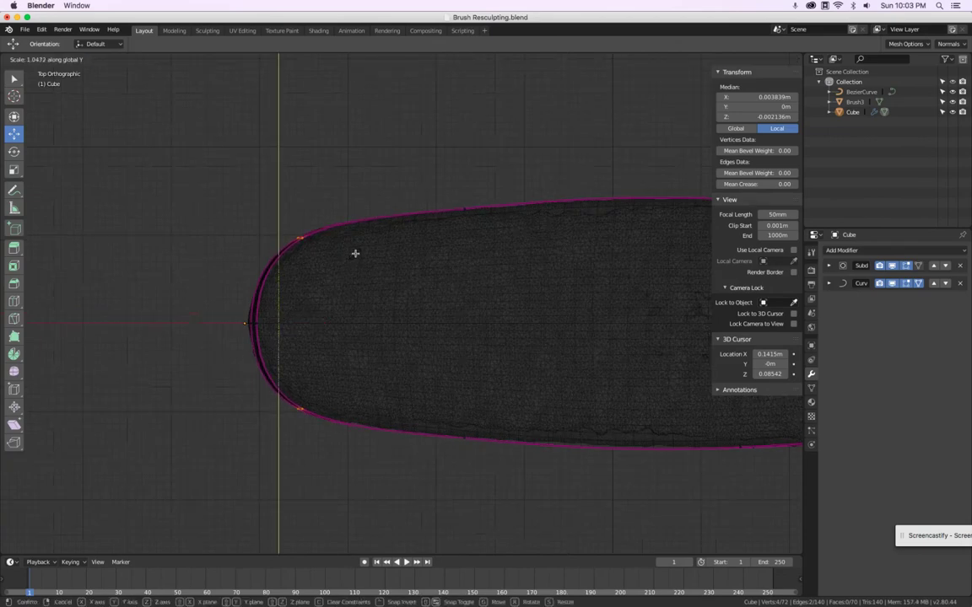
left_click(355, 253)
scroll(281, 292, "up", 5)
scroll(280, 292, "down", 2)
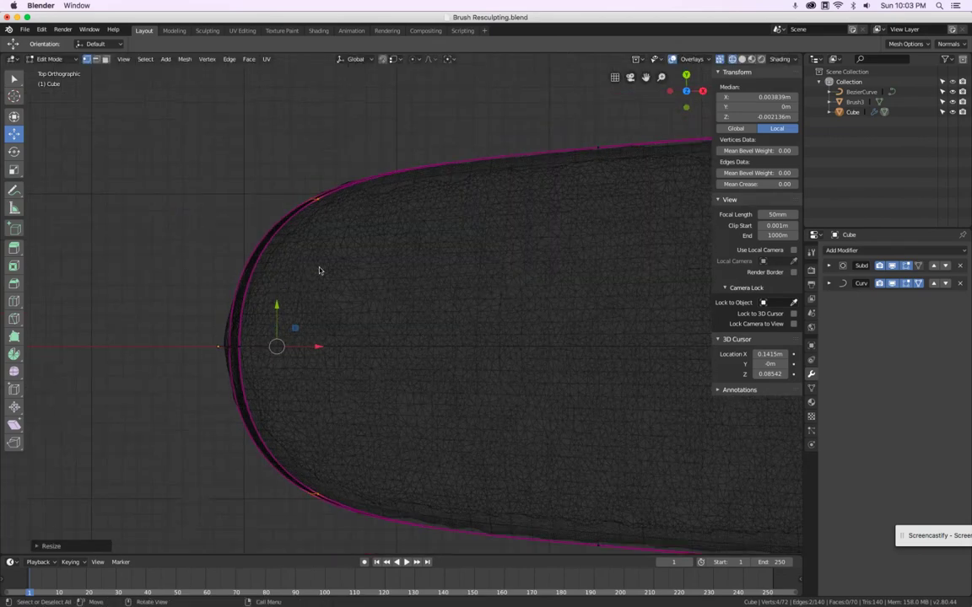
In Object Mode, compare the Cube mesh's outline with the Brush3 sculpt from the top and front
key("Tab")
left_click(291, 261)
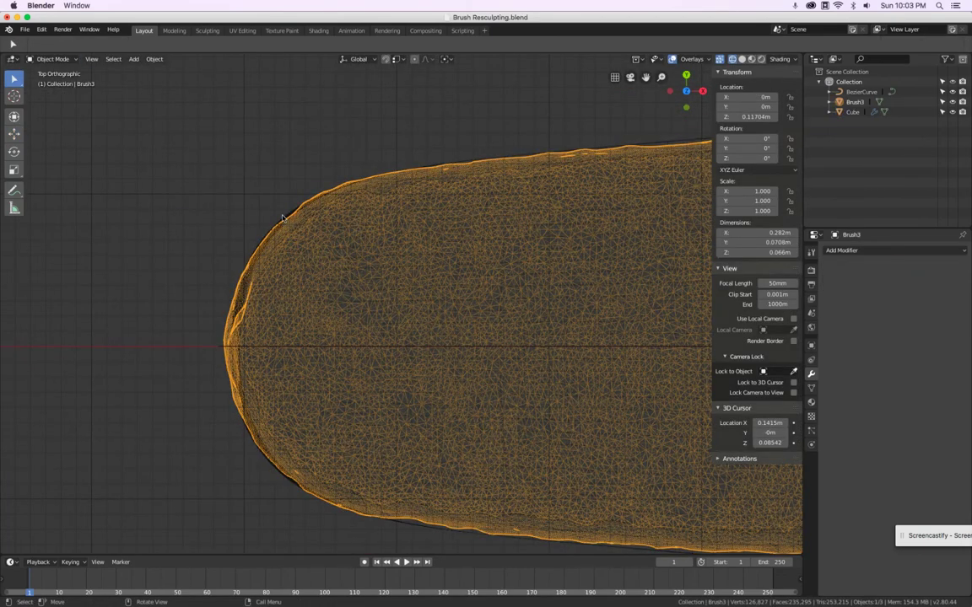
left_click(283, 218)
scroll(286, 232, "down", 5)
key("KP_1")
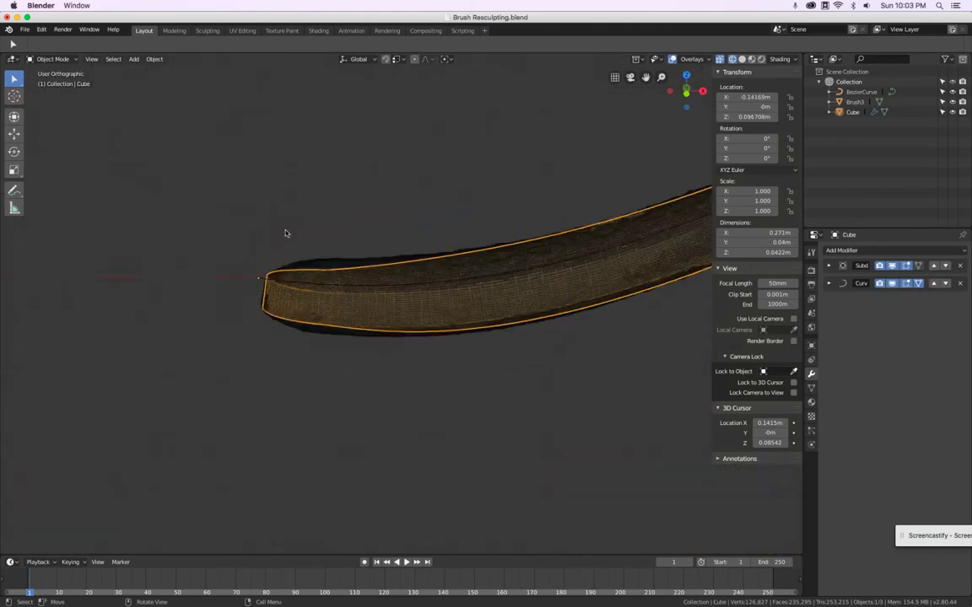
In Edit Mode, select the upper and lower centre edges running back from the Cube's handle tip and subdivide them
key("KP_1")
key("g")
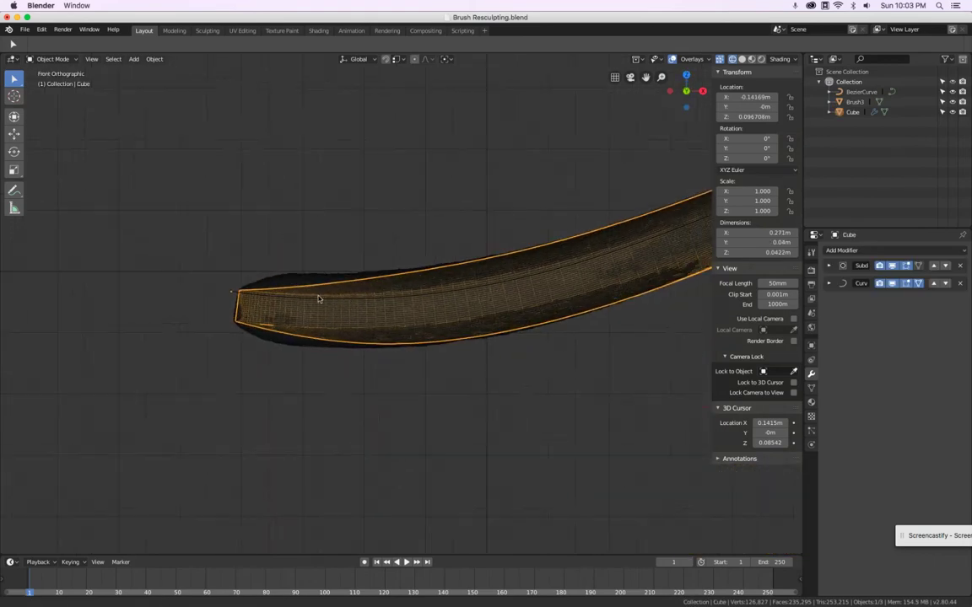
middle_click_drag(455, 287, 621, 261, "shift")
scroll(411, 262, "up", 5)
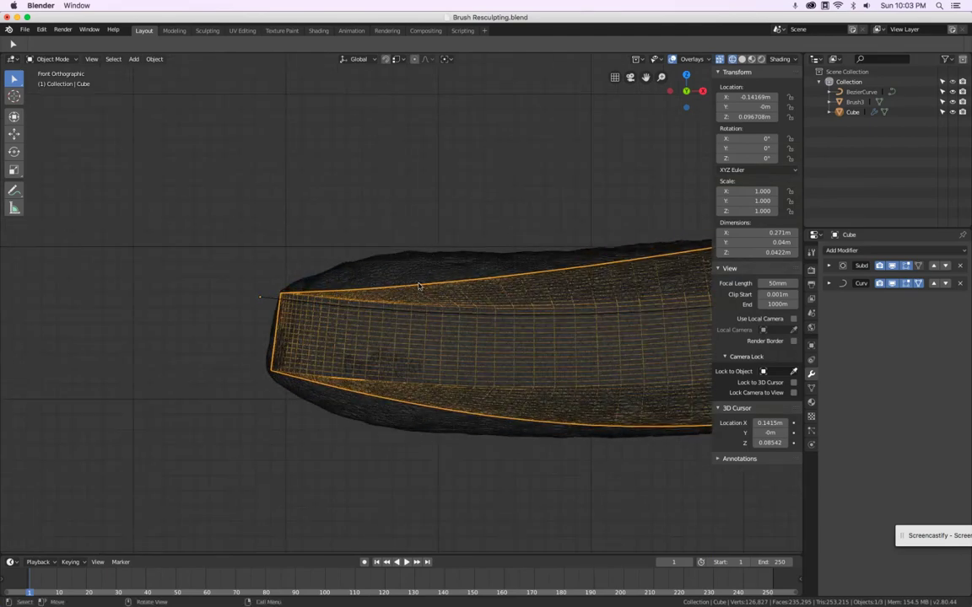
middle_click_drag(418, 287, 422, 342)
key("Tab")
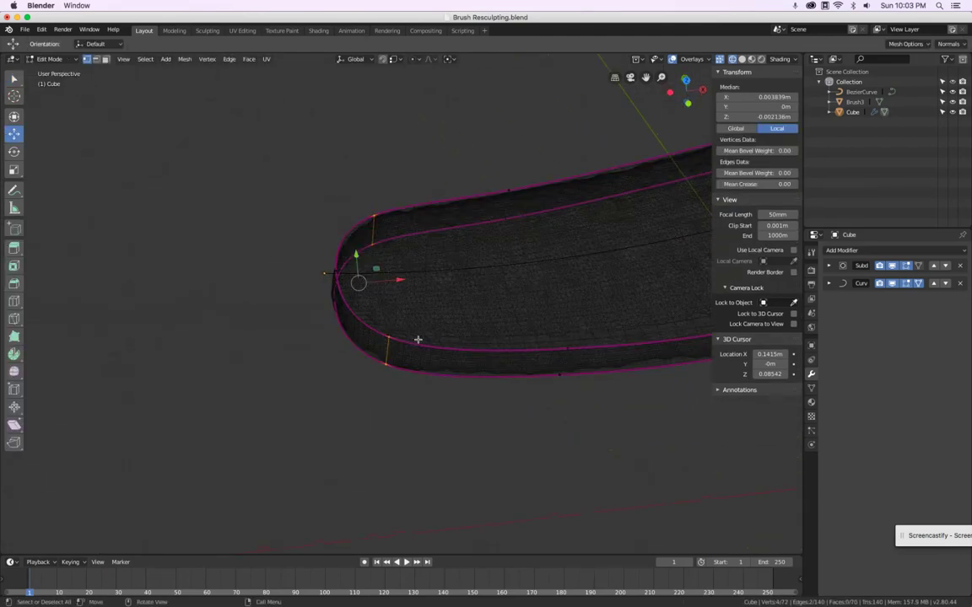
key("a")
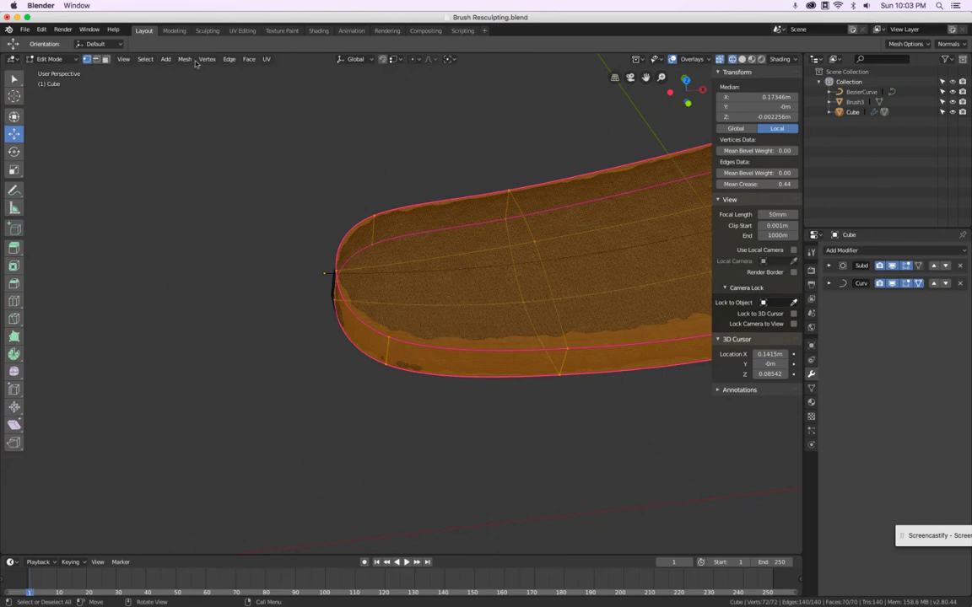
left_click(96, 60)
left_click(429, 258)
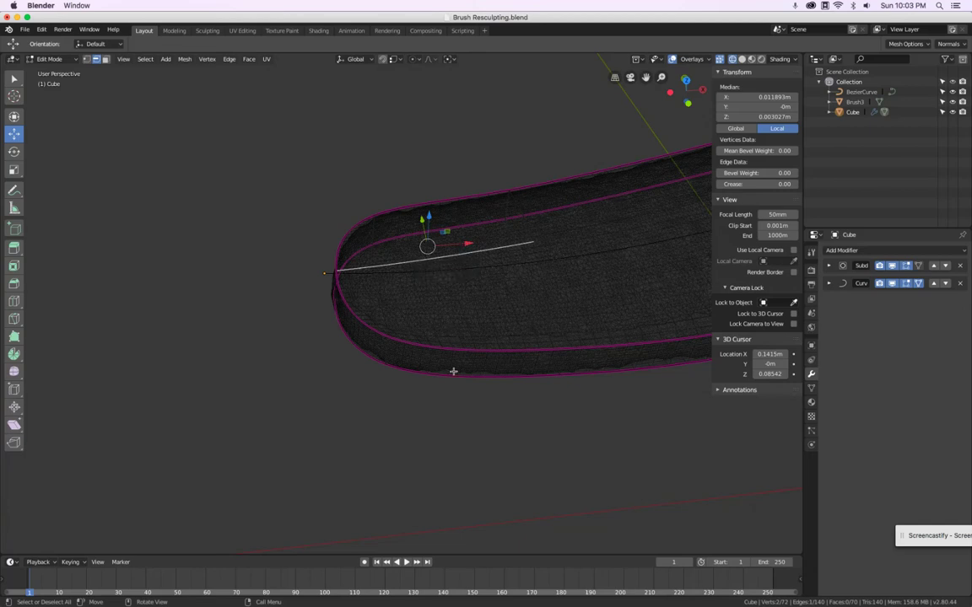
middle_click_drag(453, 370, 437, 321)
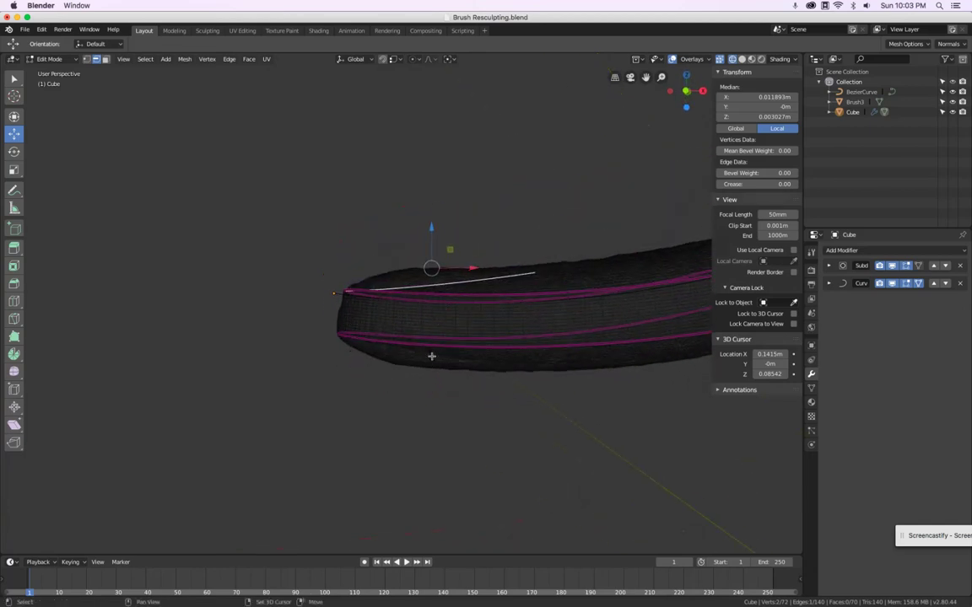
left_click(431, 356, "shift")
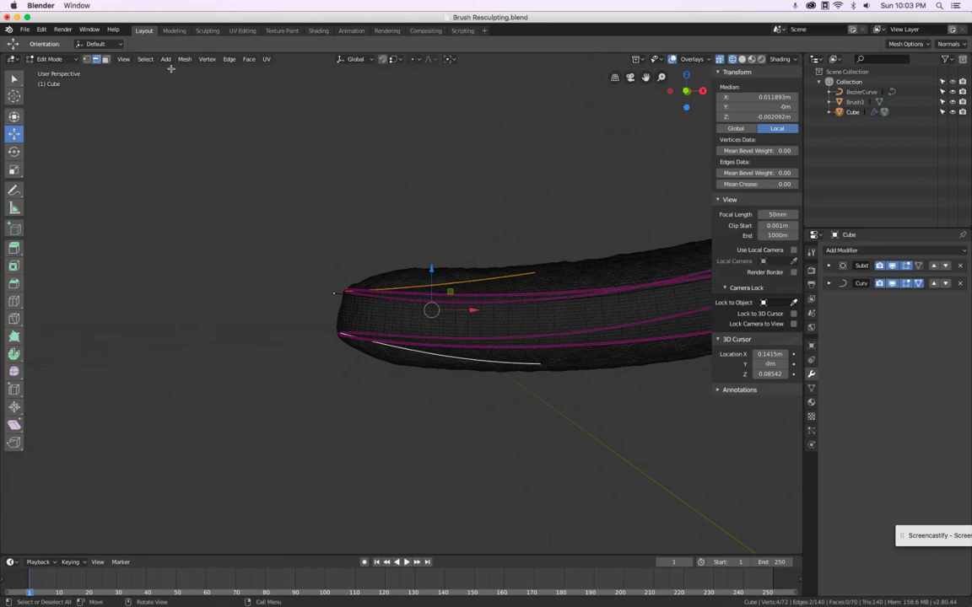
left_click(230, 59)
left_click(243, 107)
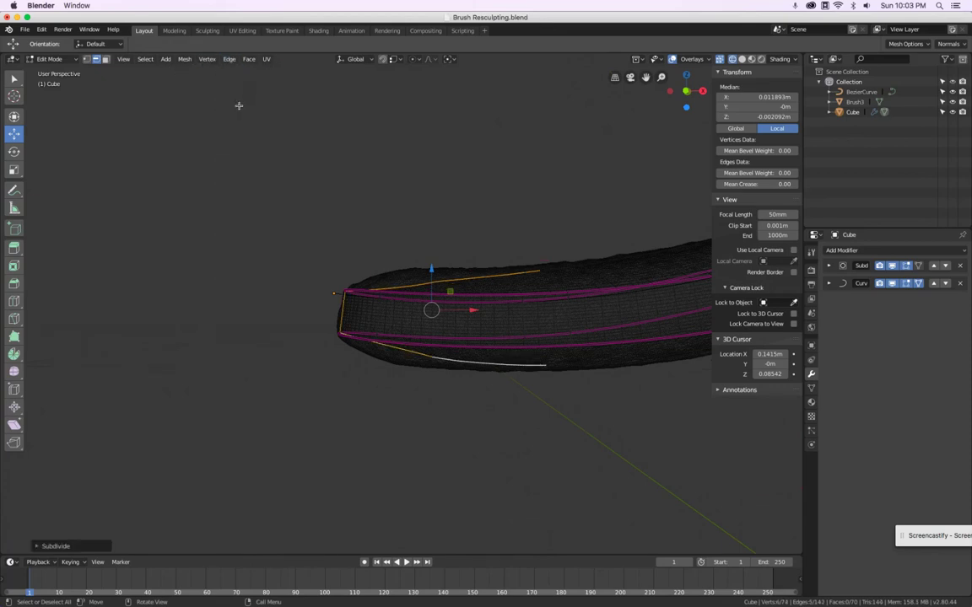
Switch to vertex selection, hide the Brush3 sculpt and display the Cube mesh in solid shading near the tip
left_click(88, 60)
middle_click_drag(217, 116, 228, 171)
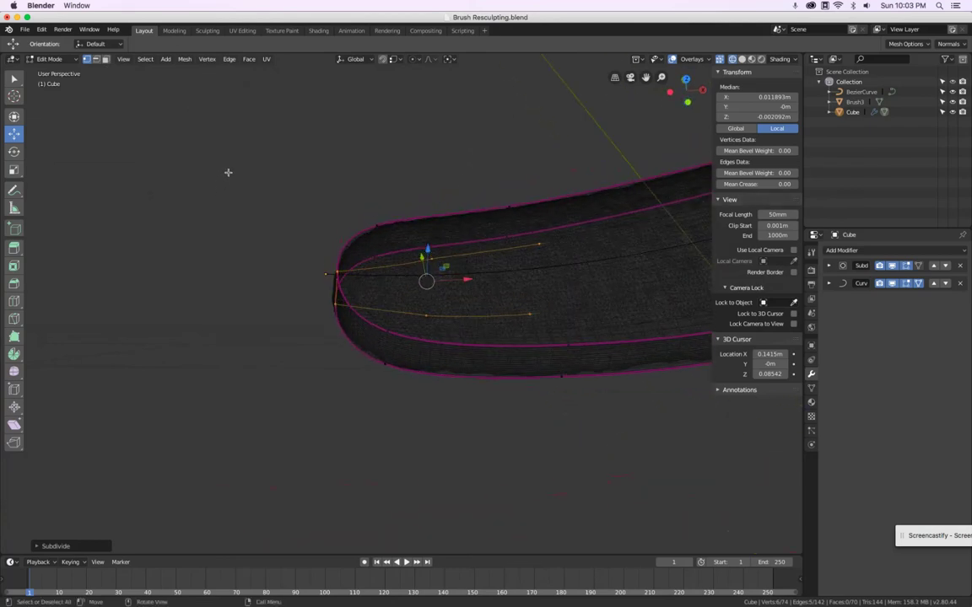
left_click(952, 102)
key("shift+z")
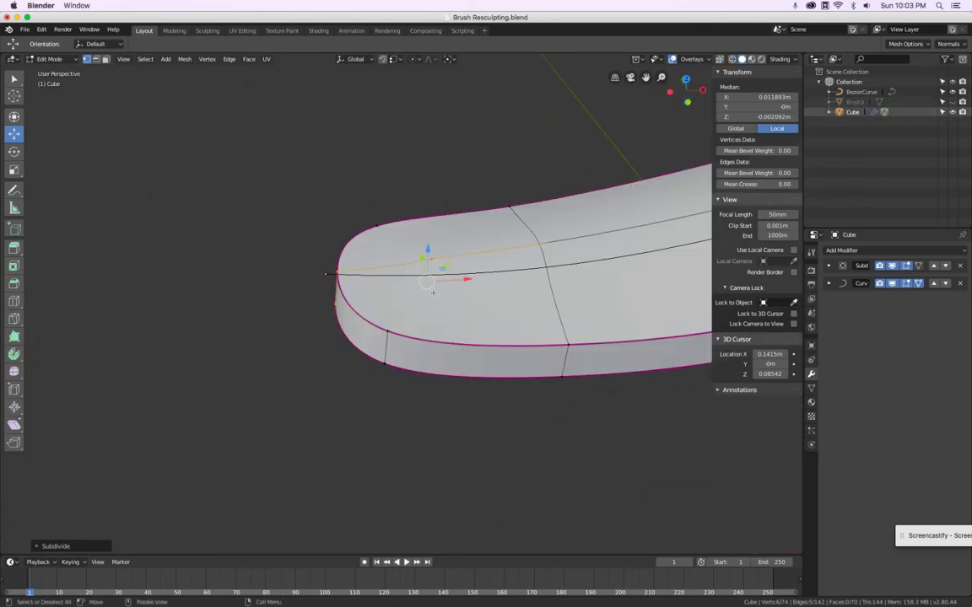
scroll(433, 292, "up", 3)
Connect the new centre vertex on the upper face with edges to the corner vertices on both sides of the tip
left_click(348, 201)
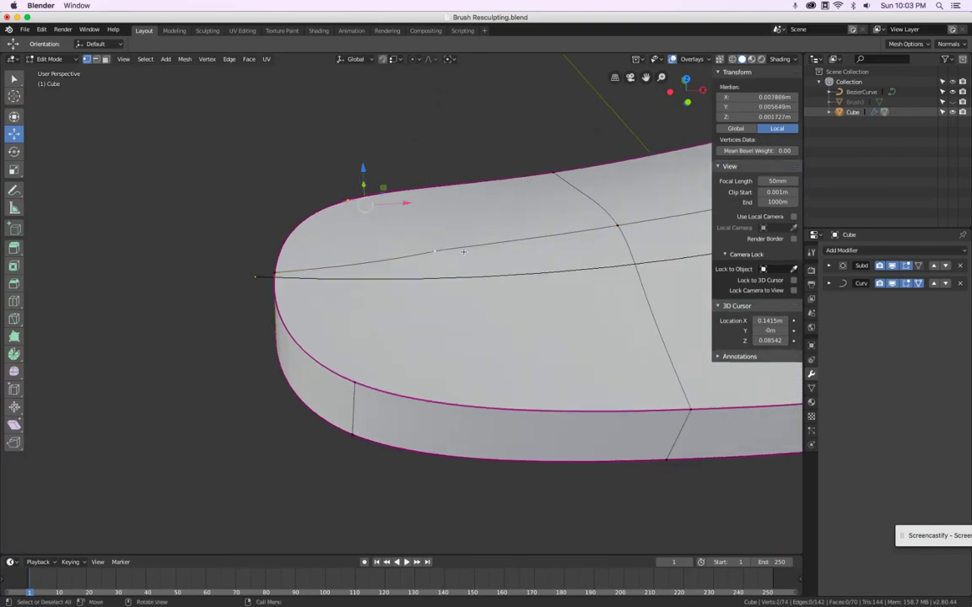
key("j")
left_click(412, 243)
key("j")
Connect the new centre vertex on the underside with edges to the lower corner vertices on both sides of the tip
middle_click_drag(364, 378, 386, 323)
left_click(359, 264)
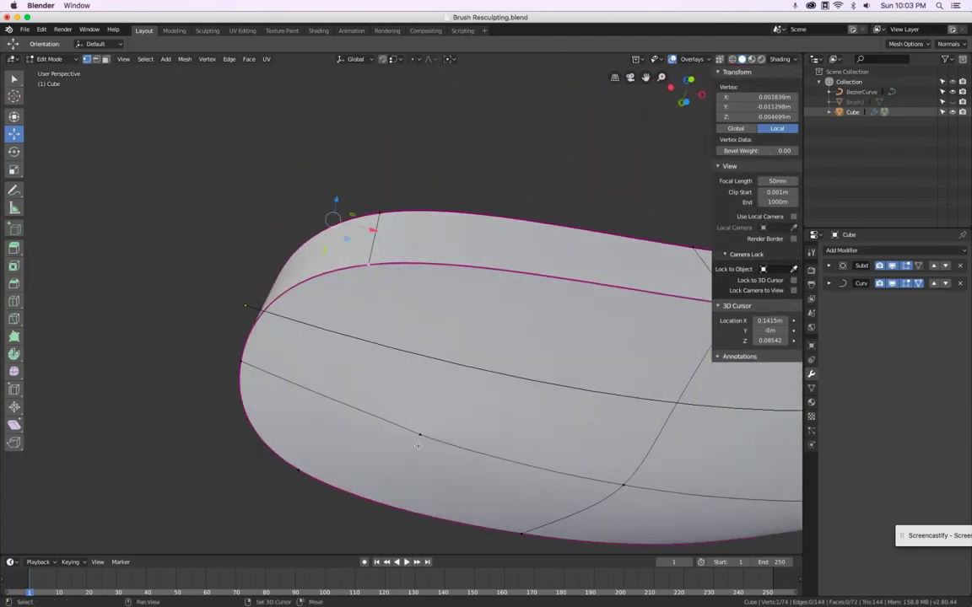
key("j")
left_click(304, 467)
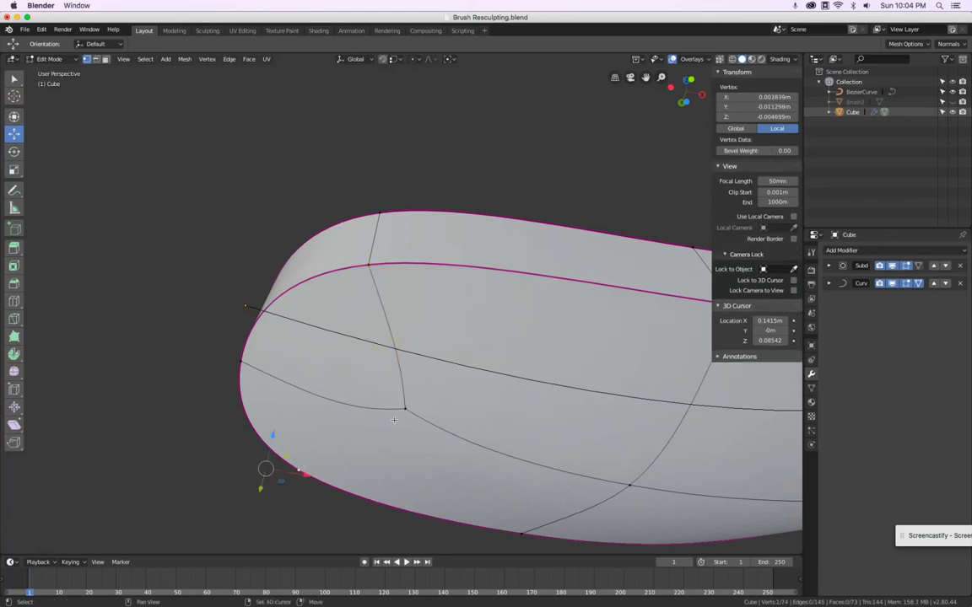
middle_click_drag(396, 413, 350, 493)
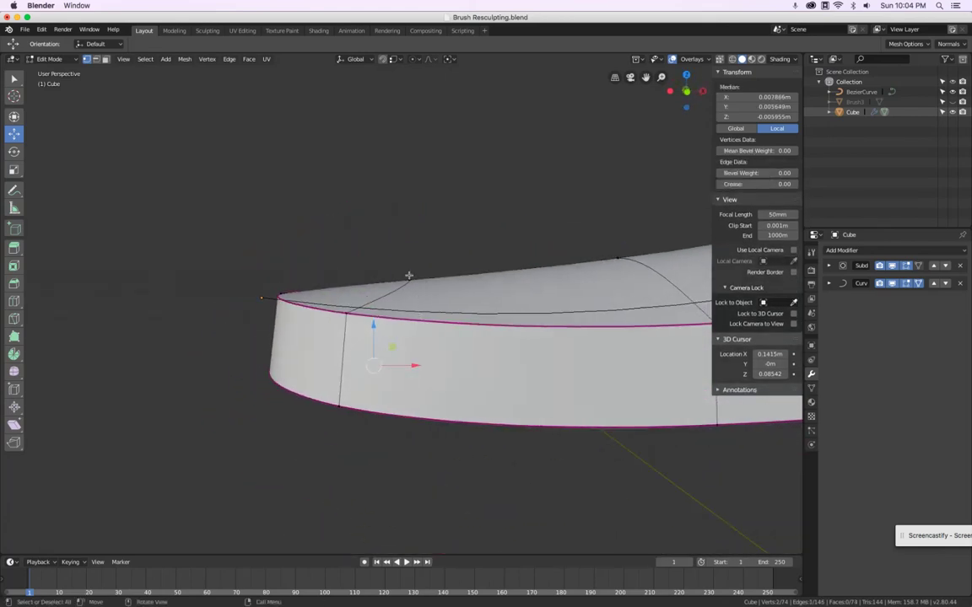
Show Brush3 and, from the front, raise the new upper centre vertex along Z to a local Z of about 0.0069 m
key("KP_1")
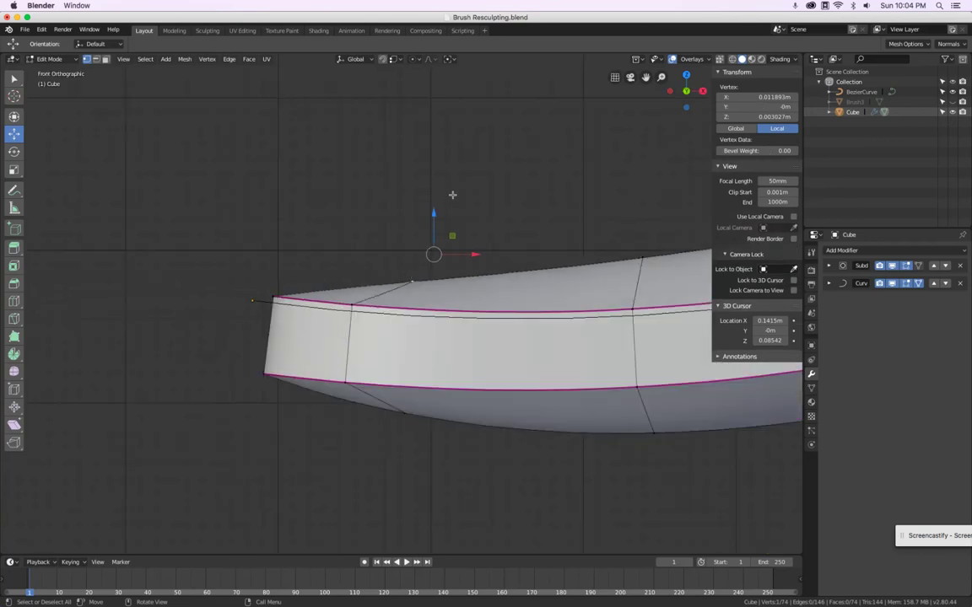
left_click(953, 102)
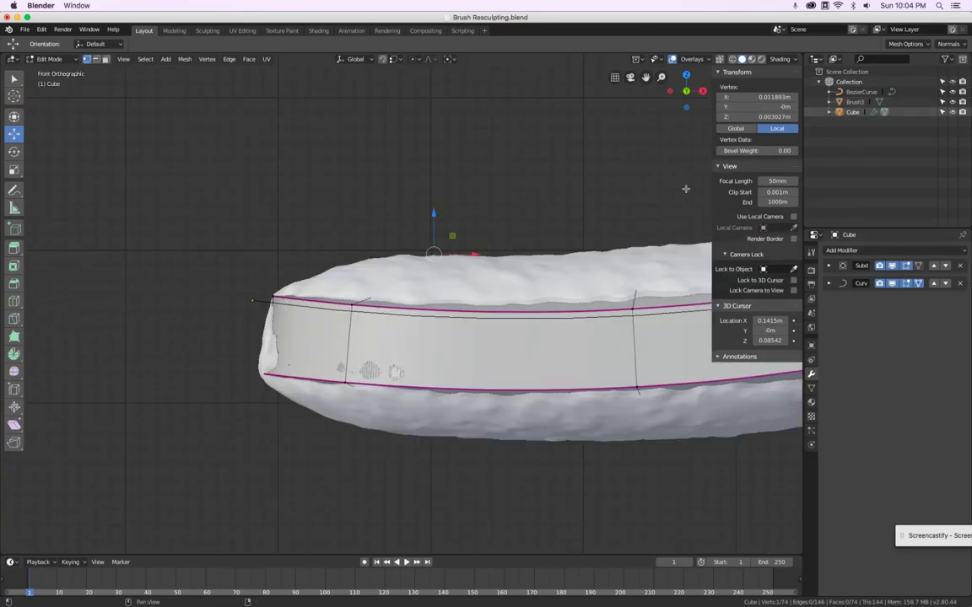
left_click_drag(434, 215, 446, 157)
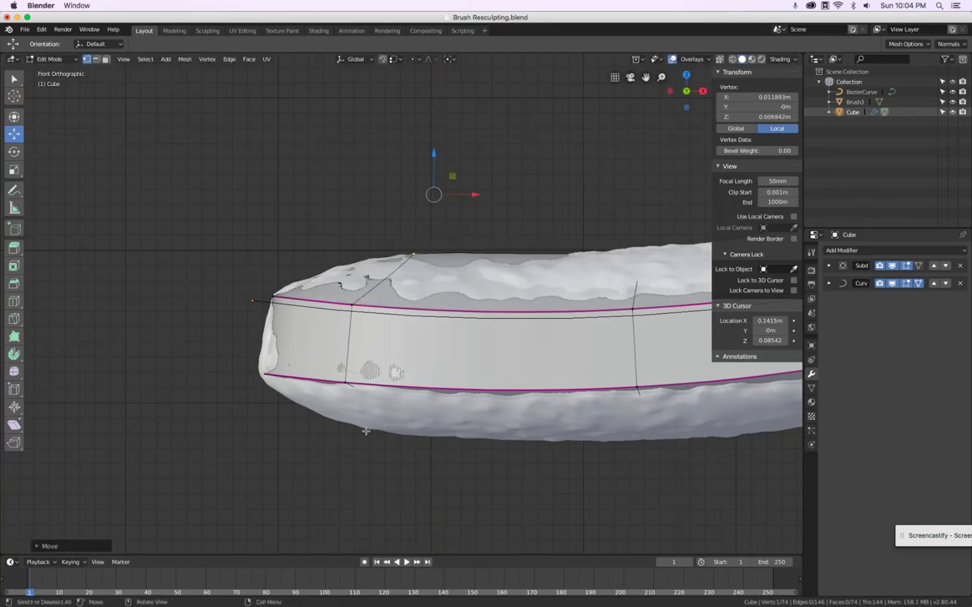
Select the new lower centre vertex and move it down along Z and toward the tip along X to follow the sculpt's underside
left_click(393, 422)
left_click(390, 413)
left_click_drag(434, 372, 435, 416)
left_click_drag(472, 459, 424, 449)
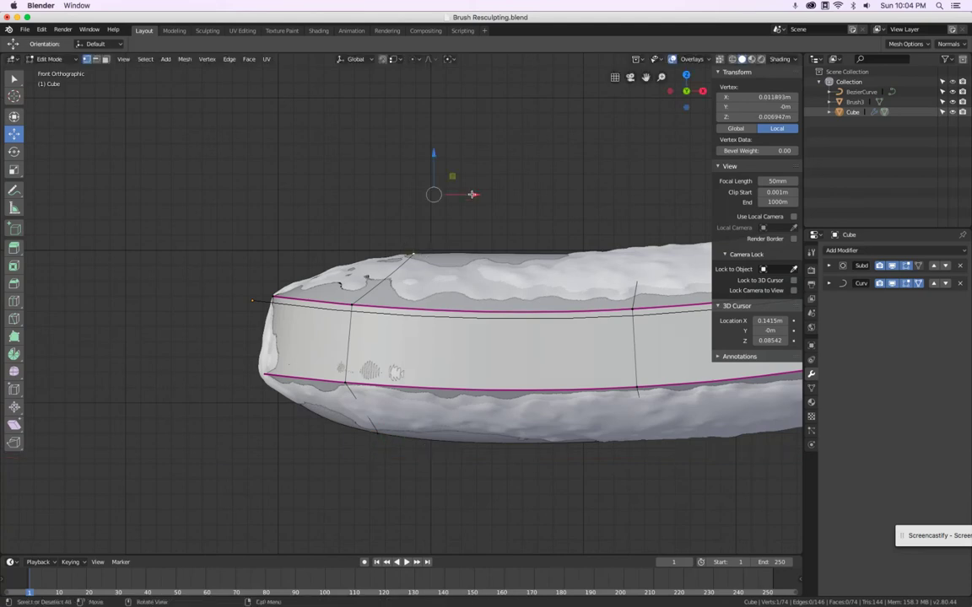
Move the upper centre vertex toward the tip along X and lower it slightly along Z to fit the sculpt
left_click_drag(472, 194, 459, 197)
left_click_drag(423, 153, 422, 158)
left_click_drag(464, 197, 457, 198)
Move the lower centre vertex to a local X of about 0.0074 m and a local Z of about -0.0099 m
left_click_drag(422, 458, 403, 456)
left_click_drag(367, 410, 367, 412)
scroll(533, 333, "down", 2)
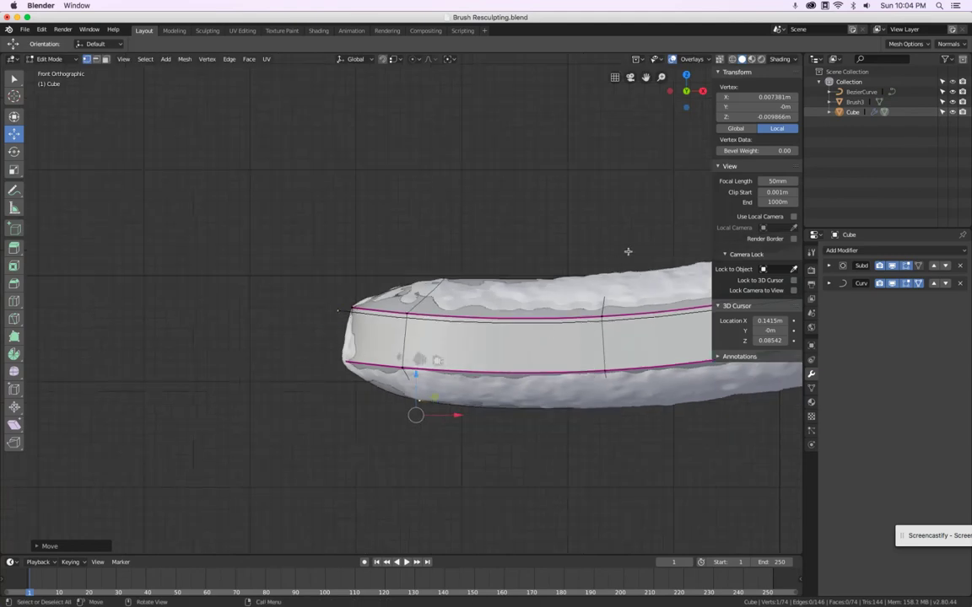
Return to Object Mode, hide the Brush3 sculpt and shade the Cube mesh smooth
key("a")
key("Tab")
middle_click_drag(614, 256, 429, 282, "shift")
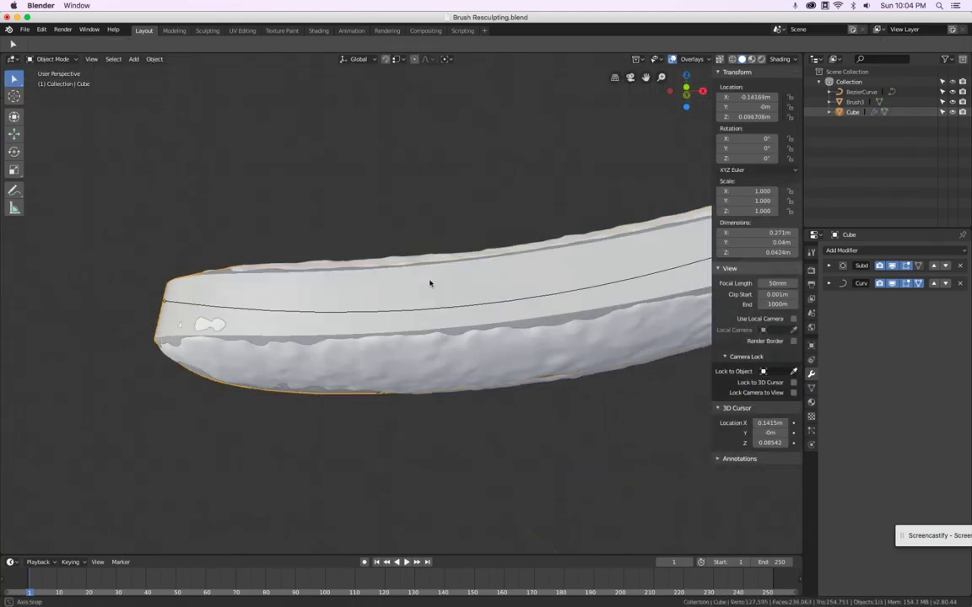
left_click(952, 102)
mouse_move(656, 206)
middle_mouse_down()
mouse_move(395, 325)
mouse_move(412, 418)
mouse_move(377, 332)
mouse_move(451, 334)
mouse_move(478, 401)
mouse_move(482, 377)
mouse_move(449, 357)
middle_mouse_up()
right_click(439, 348)
left_click(434, 347)
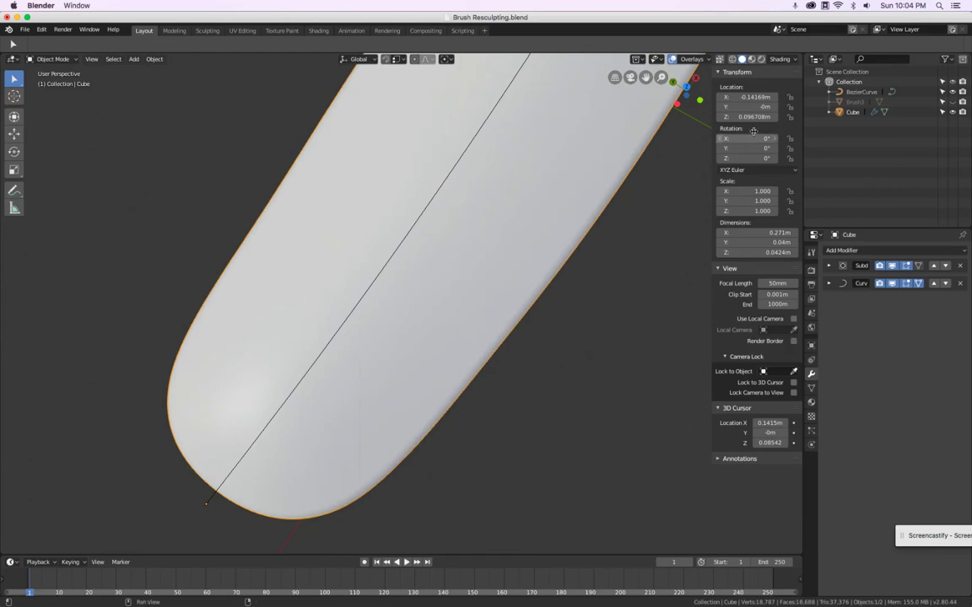
Set the viewport lighting to MatCap with the glossy green matcap and view the handle's end
left_click(779, 59)
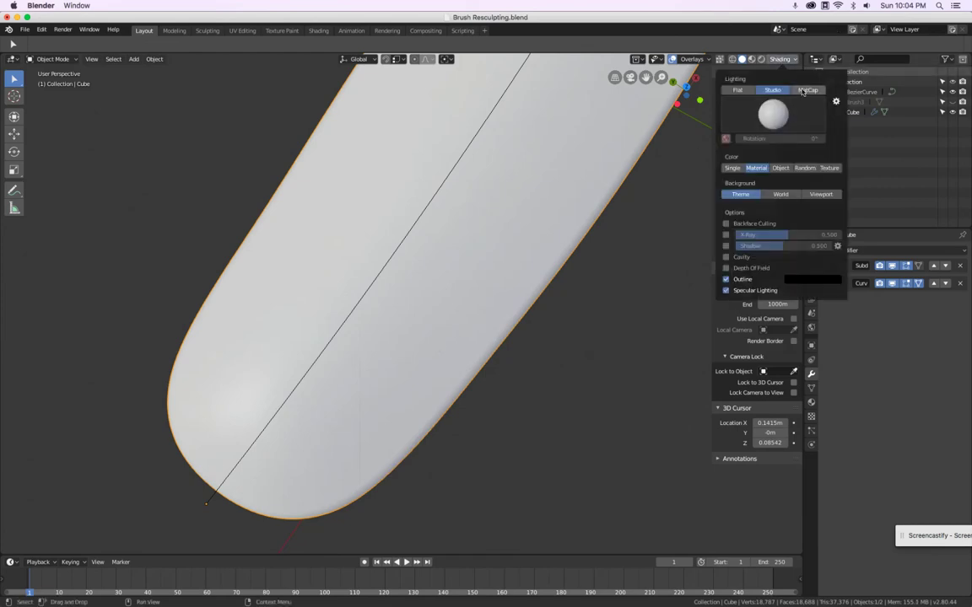
left_click(807, 90)
left_click(773, 114)
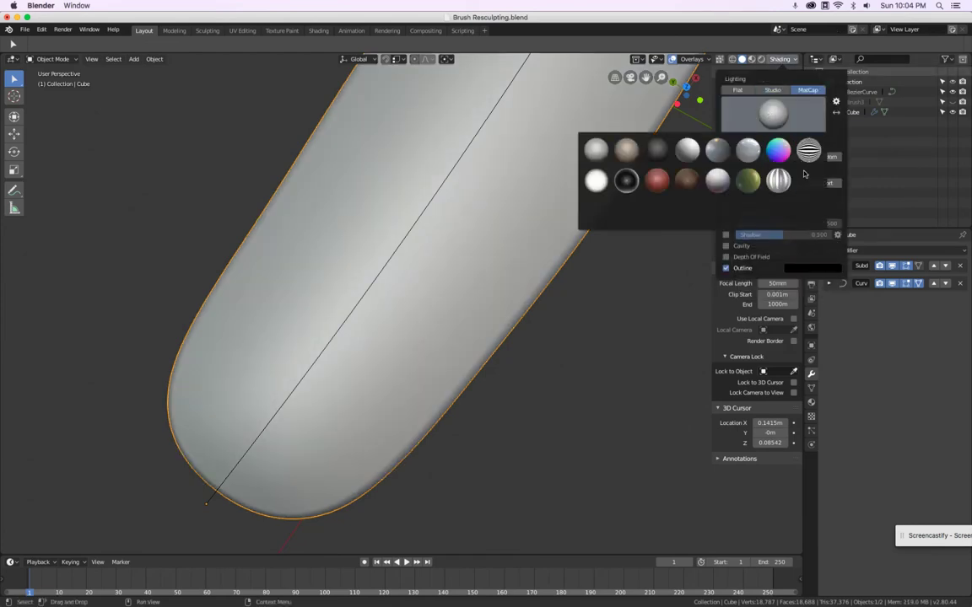
left_click(748, 179)
mouse_move(363, 438)
middle_mouse_down()
mouse_move(373, 334)
mouse_move(454, 415)
mouse_move(562, 482)
mouse_move(525, 445)
mouse_move(470, 353)
mouse_move(502, 252)
mouse_move(518, 233)
middle_mouse_up()
Switch the matcap to the reflective silver one and inspect the reflections on the handle's end
left_click(778, 59)
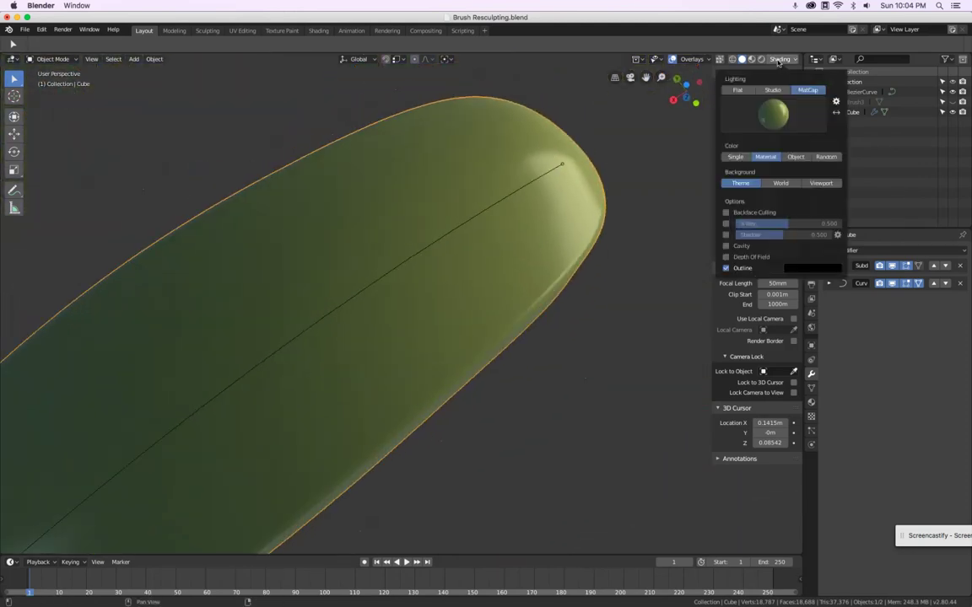
left_click(780, 123)
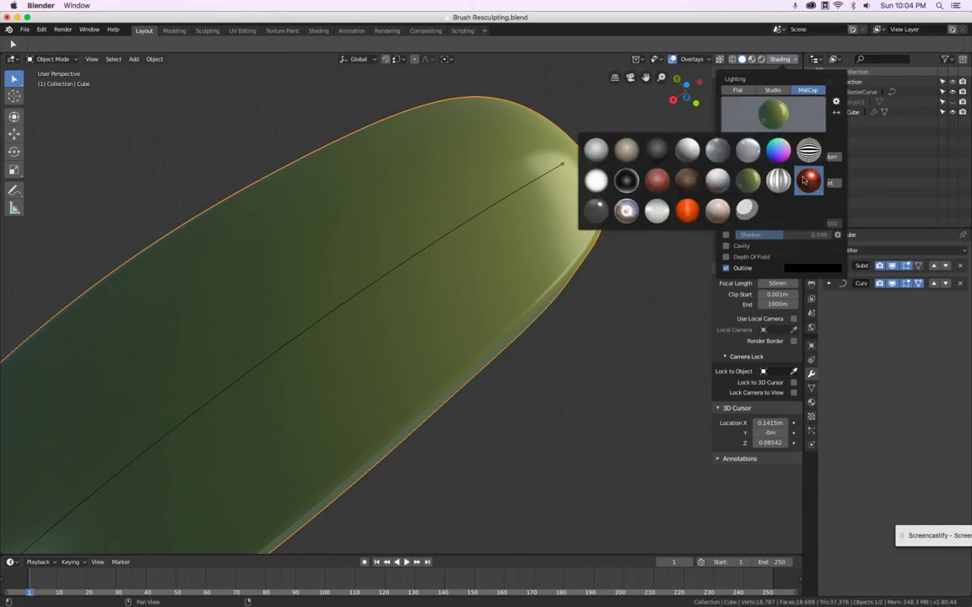
left_click(744, 157)
middle_click_drag(614, 169, 721, 61)
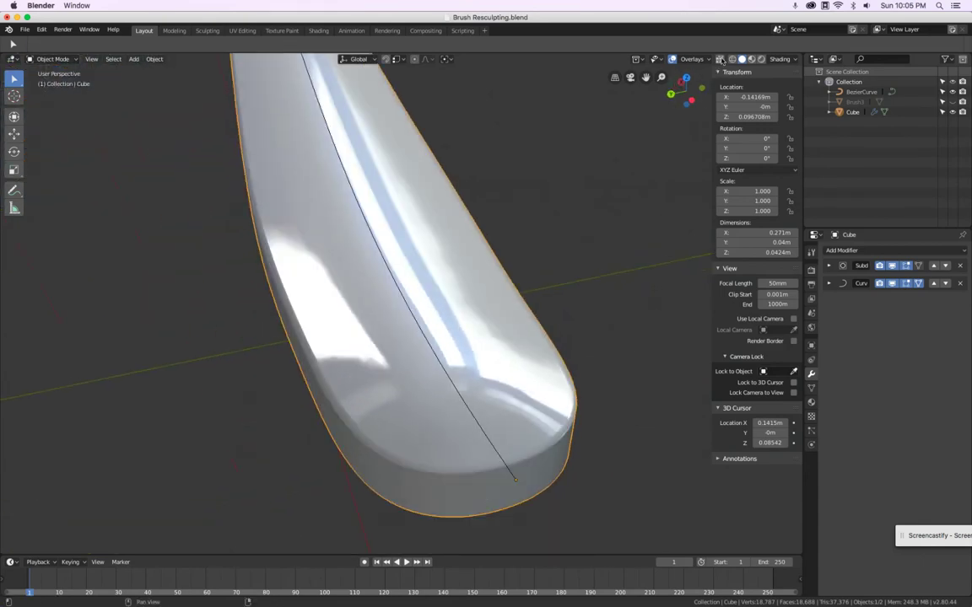
Apply the glossy red matcap and check the highlights along the handle and its rounded end
left_click(777, 61)
left_click(775, 112)
left_click(808, 177)
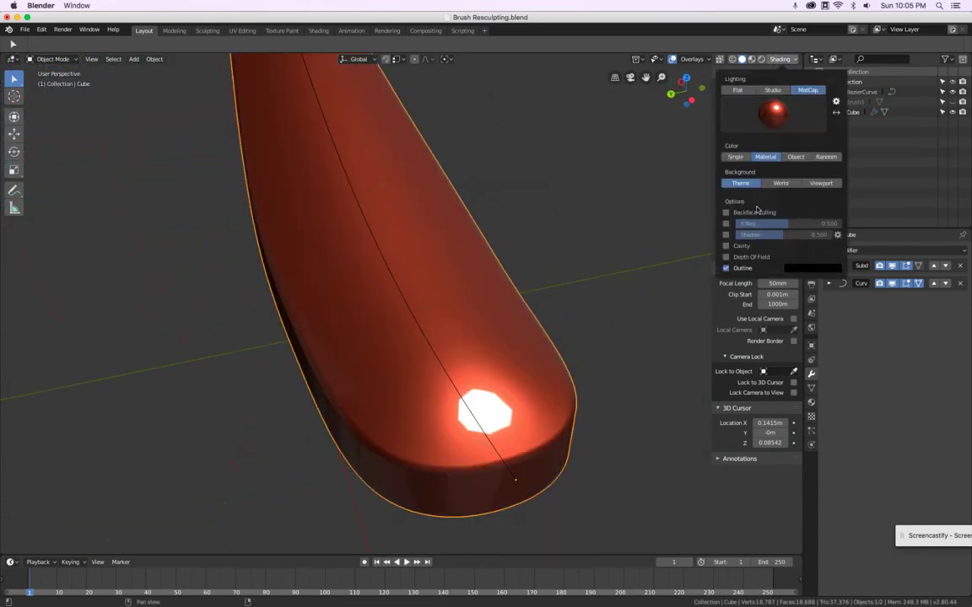
middle_click_drag(607, 207, 588, 190)
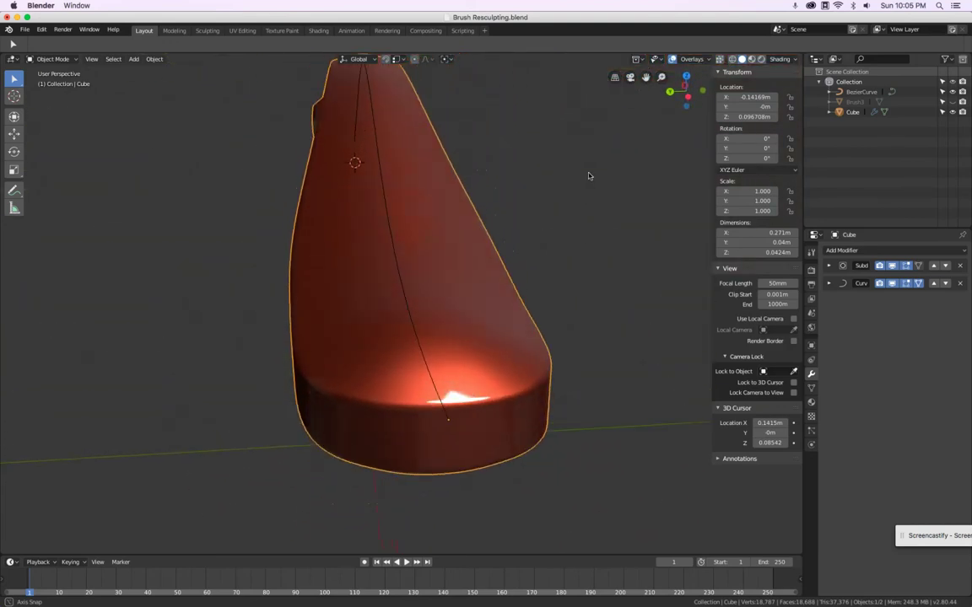
mouse_move(590, 174)
middle_mouse_down()
mouse_move(588, 127)
mouse_move(587, 142)
middle_mouse_up()
scroll(586, 141, "up", 10)
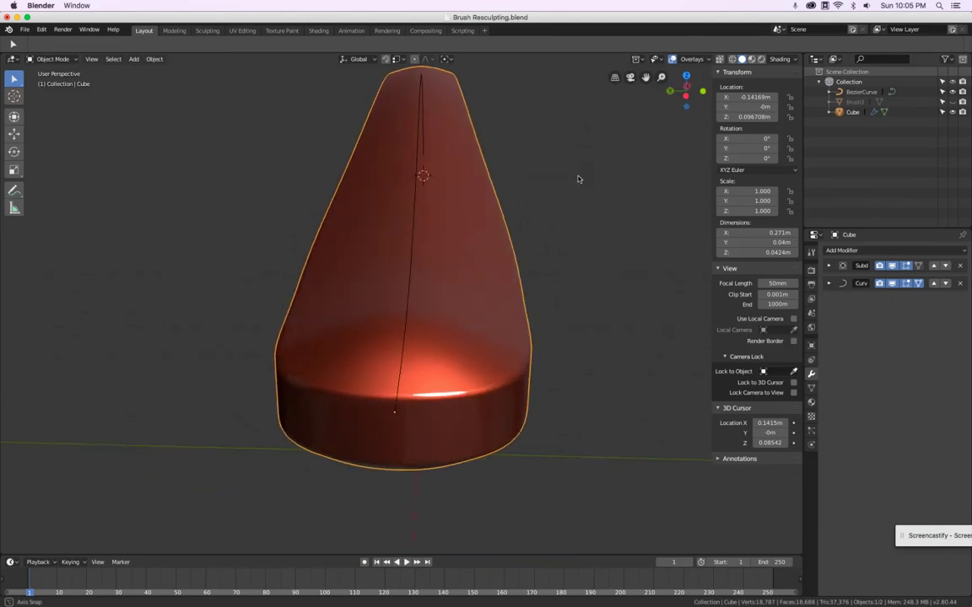
scroll(578, 180, "up", 10)
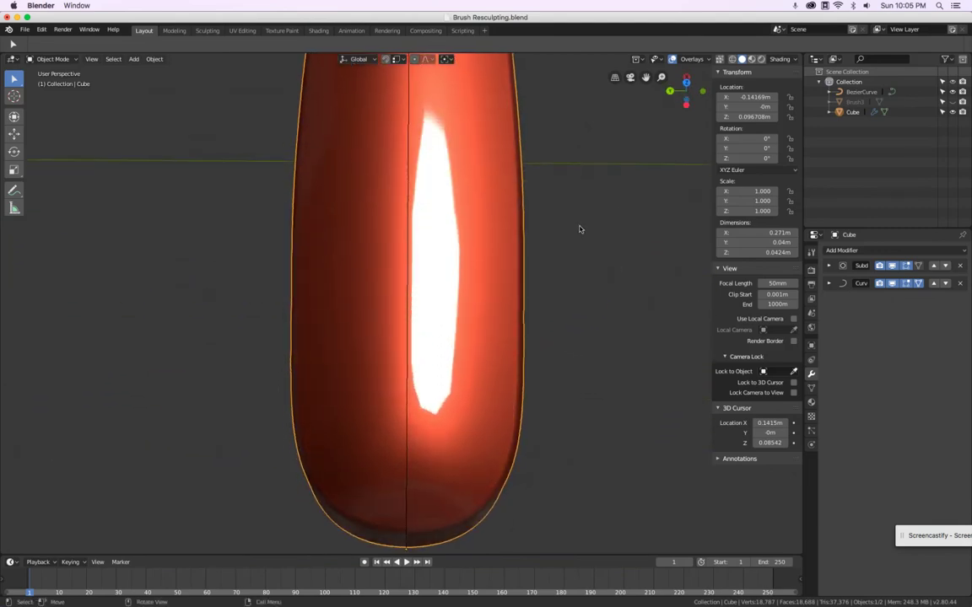
scroll(578, 228, "down", 10)
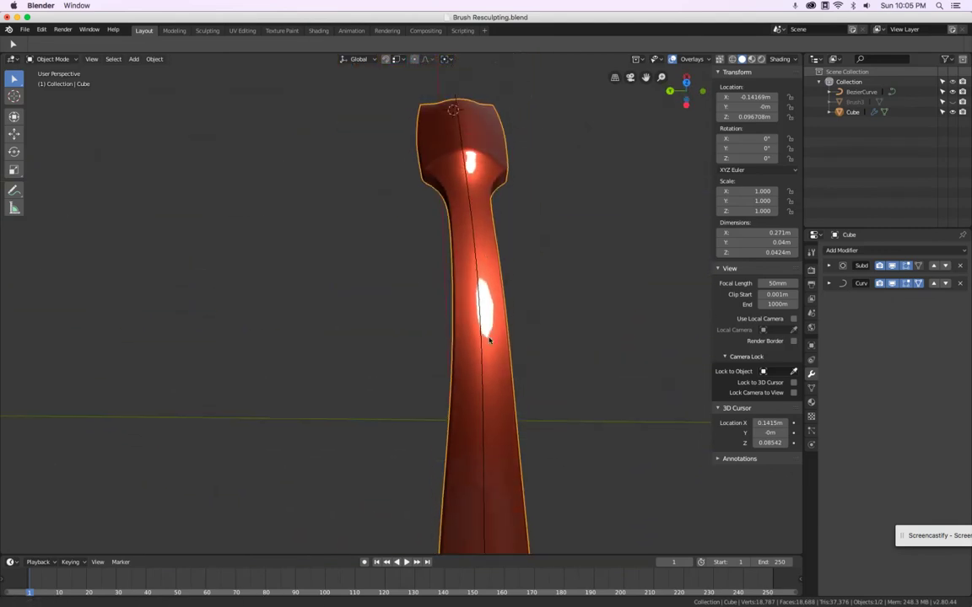
Examine the highlights and surface flow where the narrow neck meets the brush head, from several angles
mouse_move(490, 340)
middle_mouse_down()
mouse_move(488, 245)
mouse_move(466, 296)
mouse_move(460, 272)
mouse_move(466, 427)
mouse_move(446, 337)
mouse_move(497, 330)
middle_mouse_up()
scroll(488, 243, "up", 5)
scroll(496, 330, "down", 15)
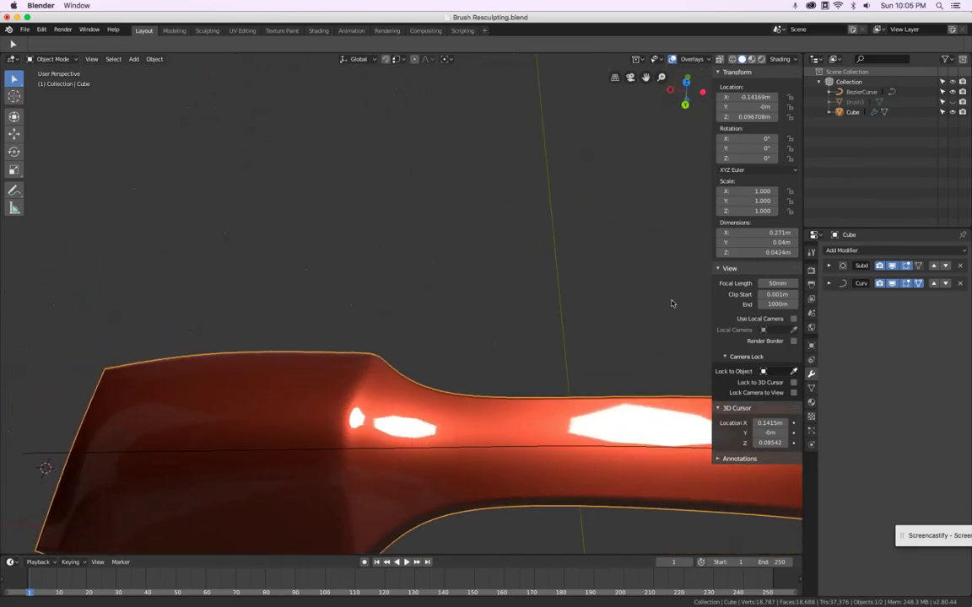
middle_click_drag(397, 393, 527, 395)
middle_click_drag(402, 448, 506, 274, "shift")
middle_click_drag(575, 163, 596, 133, "shift")
middle_click_drag(501, 377, 516, 346)
middle_click_drag(464, 421, 453, 390)
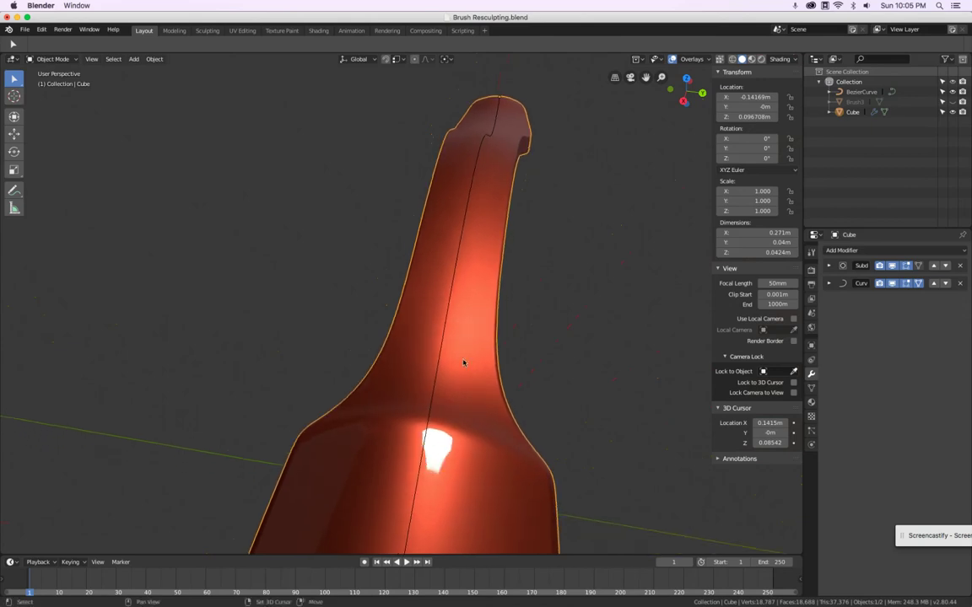
mouse_move(432, 435)
middle_mouse_down()
mouse_move(434, 417)
mouse_move(423, 454)
mouse_move(381, 448)
mouse_move(466, 419)
mouse_move(256, 300)
mouse_move(333, 375)
middle_mouse_up()
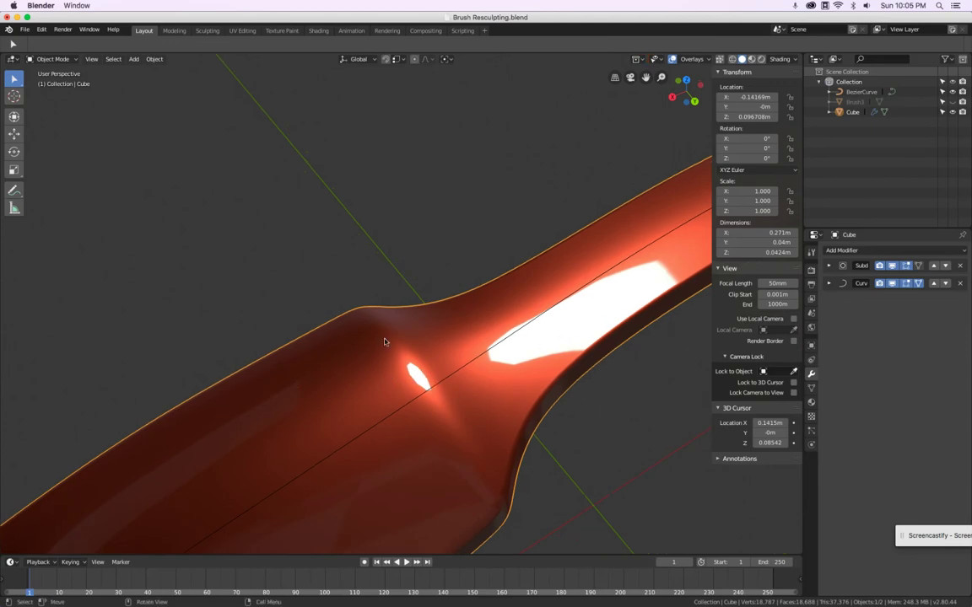
scroll(386, 341, "down", 7)
middle_click_drag(579, 353, 513, 351)
mouse_move(513, 351)
middle_mouse_down("shift")
mouse_move(560, 383)
mouse_move(377, 285)
mouse_move(282, 284)
mouse_move(321, 304)
middle_mouse_up("shift")
scroll(530, 415, "up", 5)
scroll(519, 413, "down", 3)
Switch to the desktop and preview the saved edge dish brush reference photos
key("super+h")
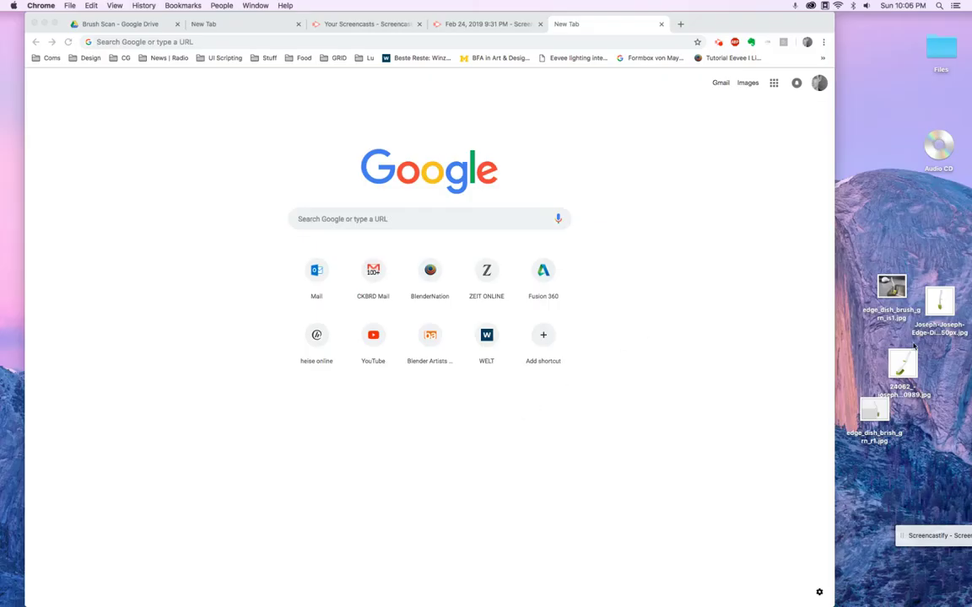
key("space")
left_click(873, 409)
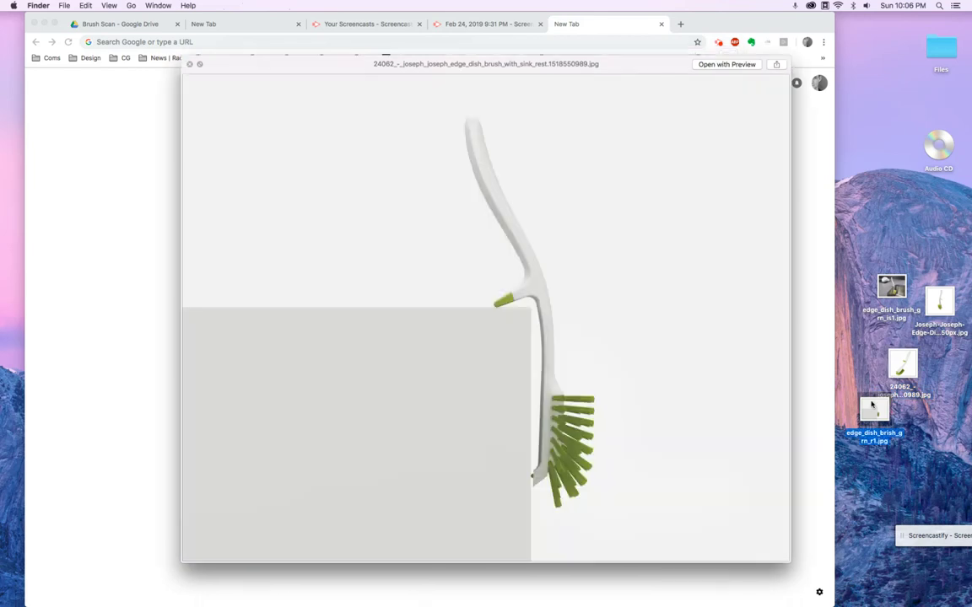
left_click(944, 310)
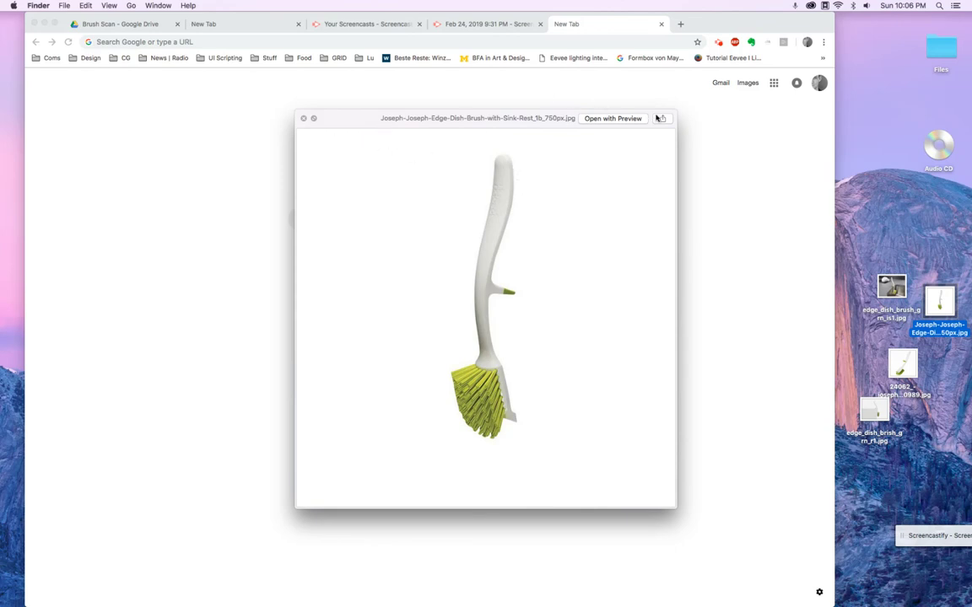
Switch to Chrome and search Google Images for "joseph joseph brush"
left_click(213, 24)
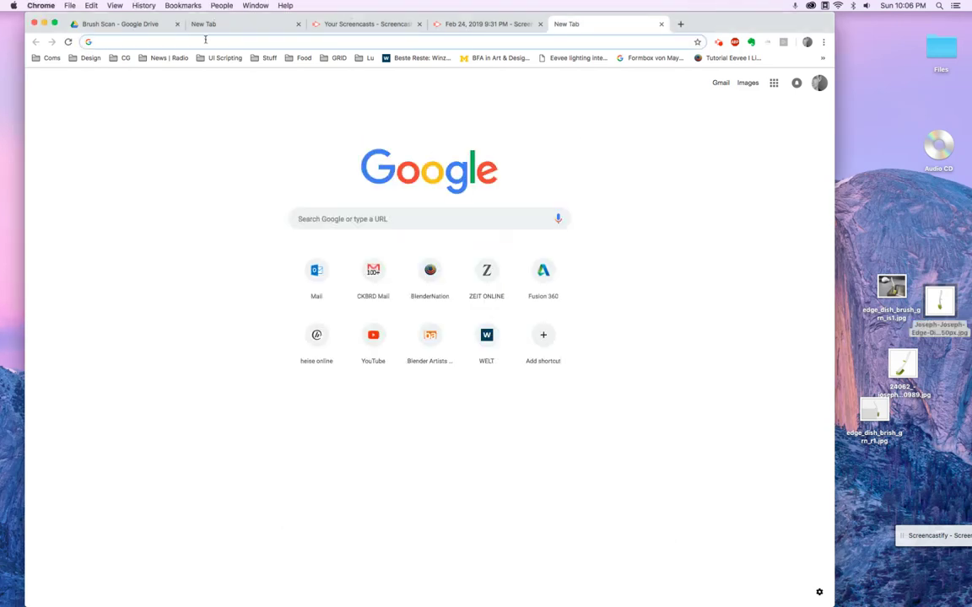
type("joseph")
key("Return")
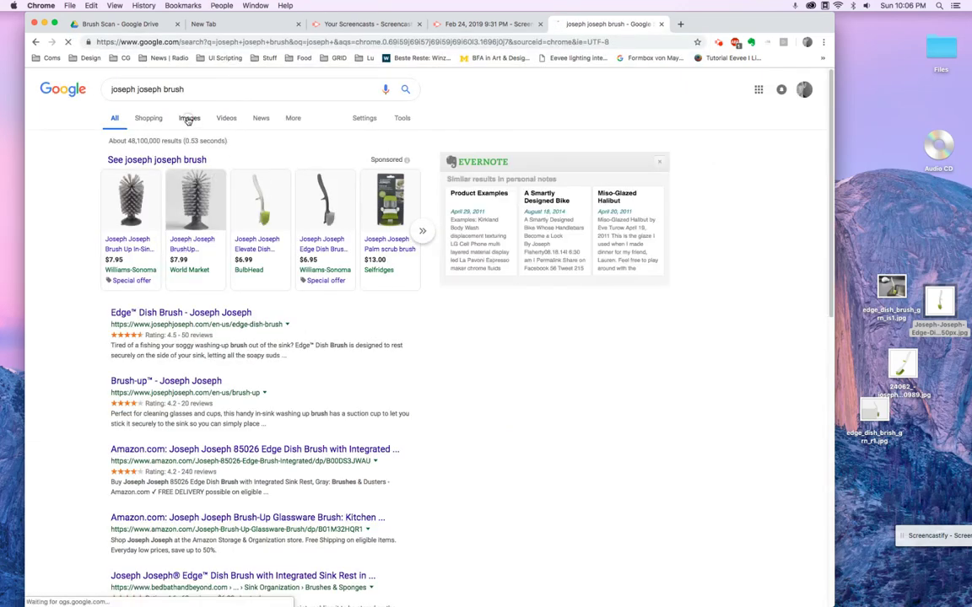
left_click(189, 119)
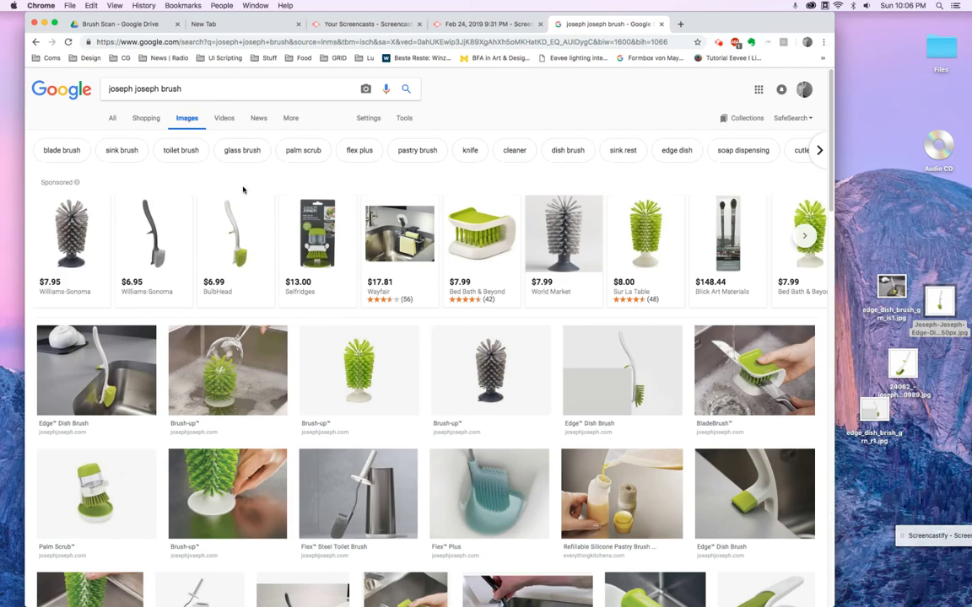
Open the Williams Sonoma Edge Dish Brush and Kohl's Edge Bottle Brush product pages to compare their handle photos
left_click(154, 241)
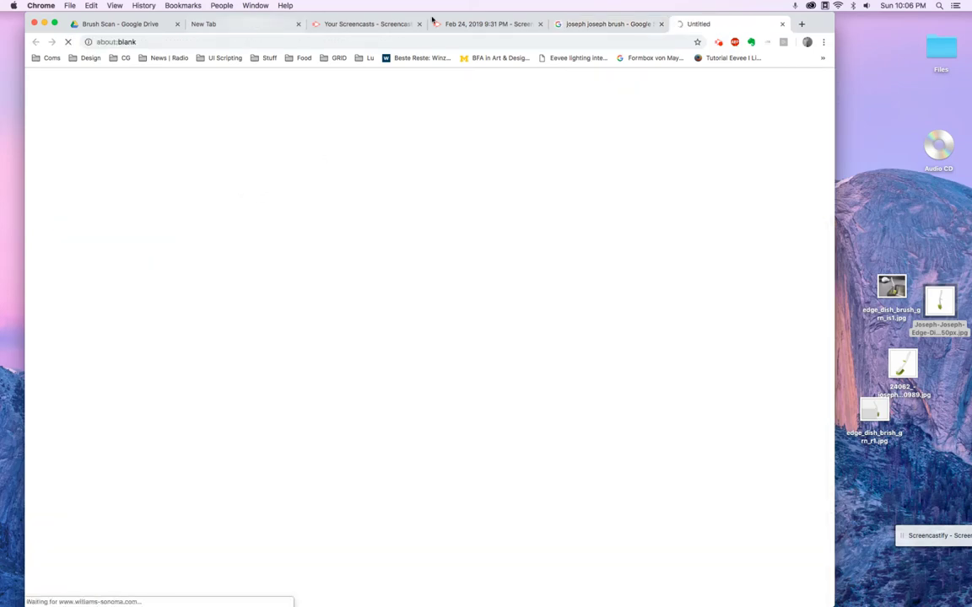
left_click(593, 25)
scroll(523, 237, "down", 10)
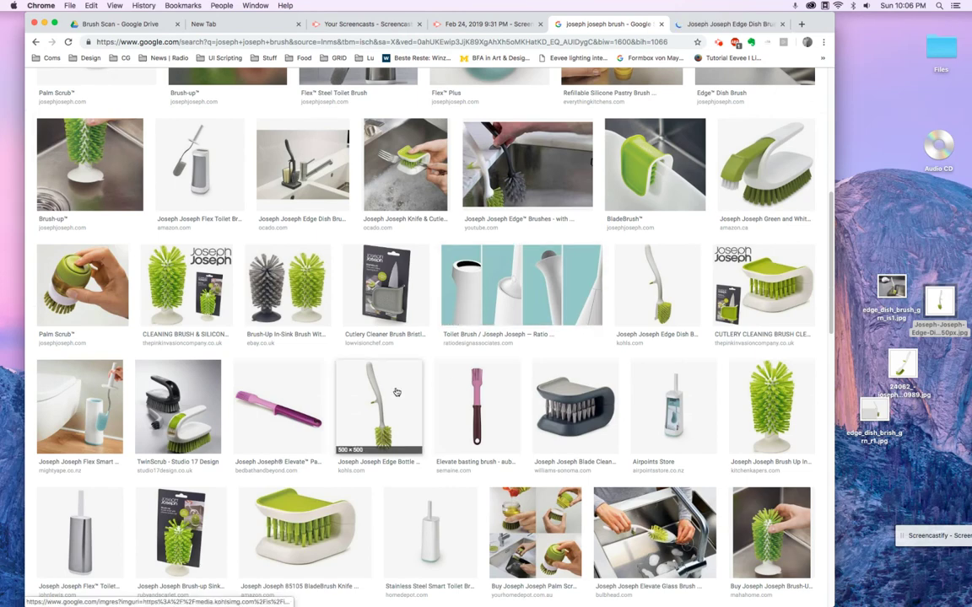
left_click(396, 391)
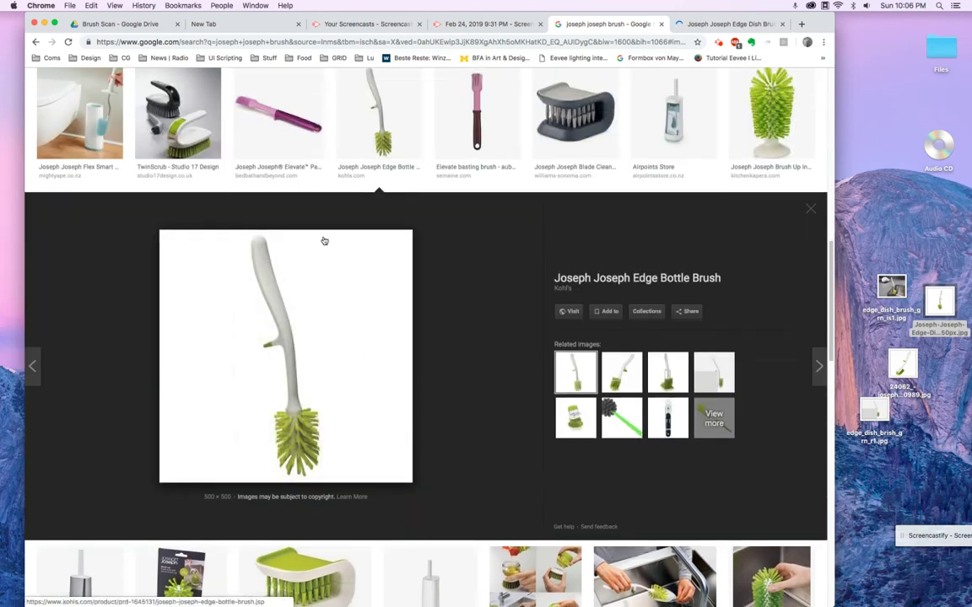
left_click(272, 264)
left_click(738, 26)
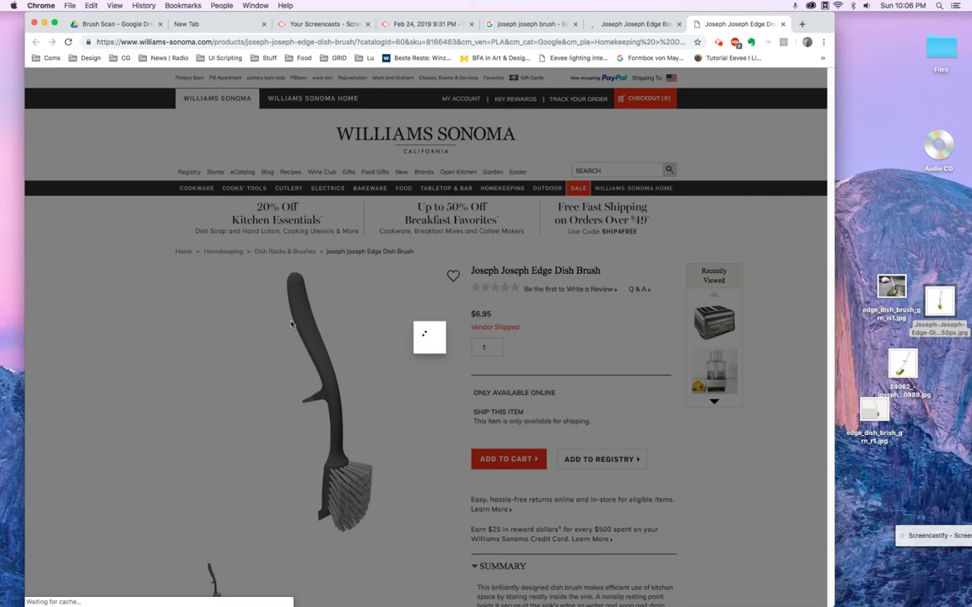
key("ctrl+shift+Tab")
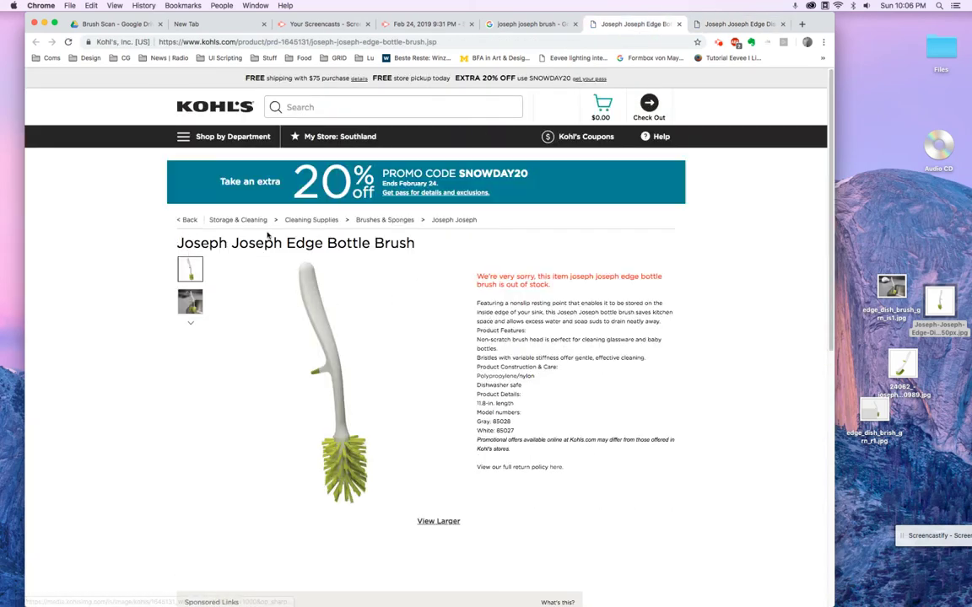
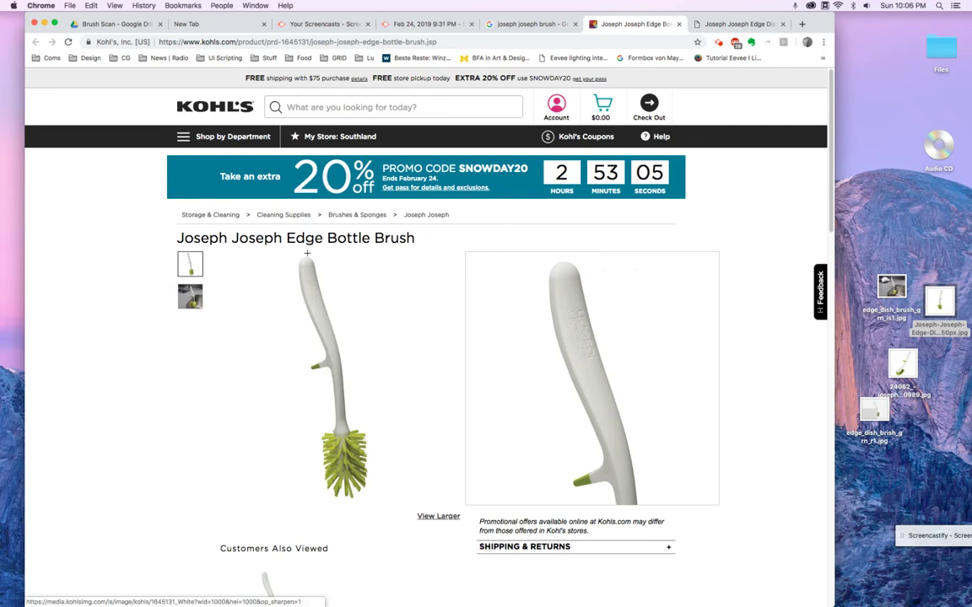
Capture a screenshot of the magnified handle tip on the Kohl's page and examine it in an enlarged preview
left_click_drag(526, 259, 626, 331)
left_click(938, 203)
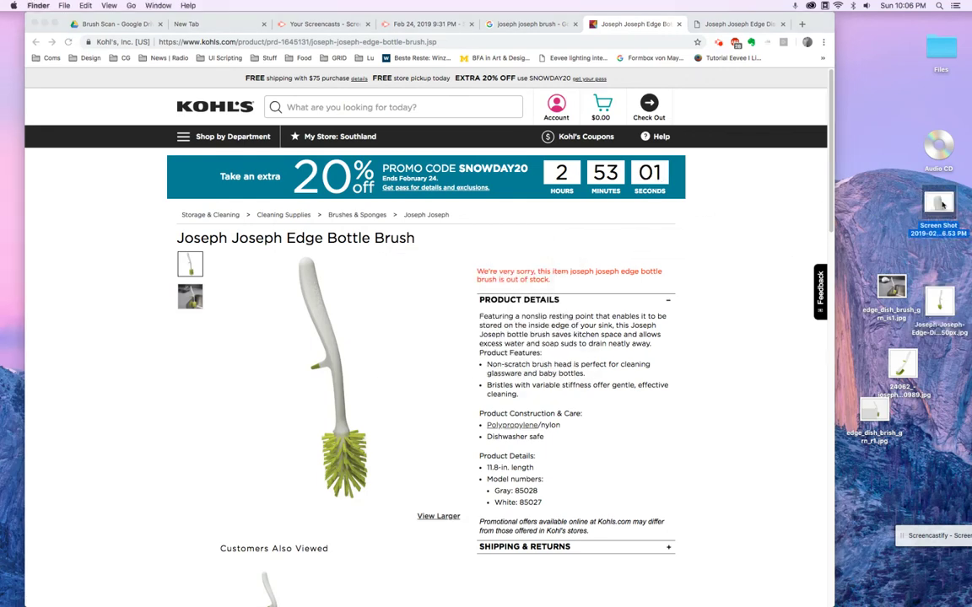
key("space")
left_click_drag(457, 264, 224, 40)
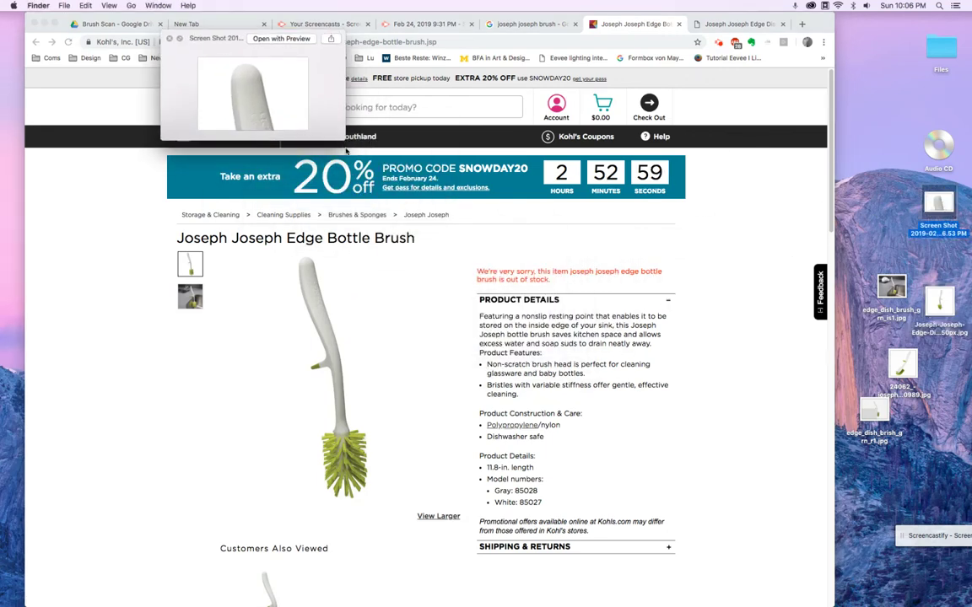
left_click_drag(344, 141, 626, 513)
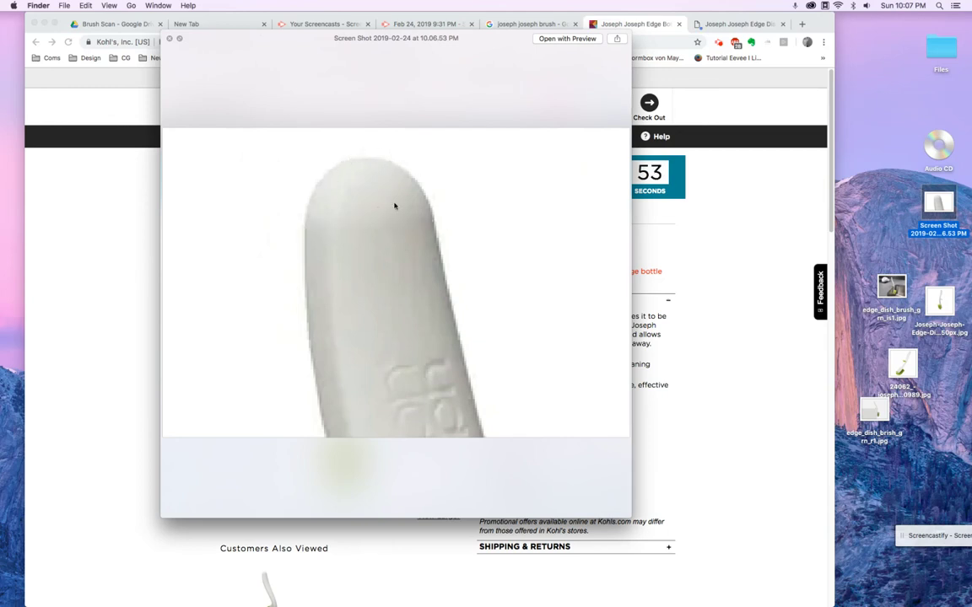
key("space")
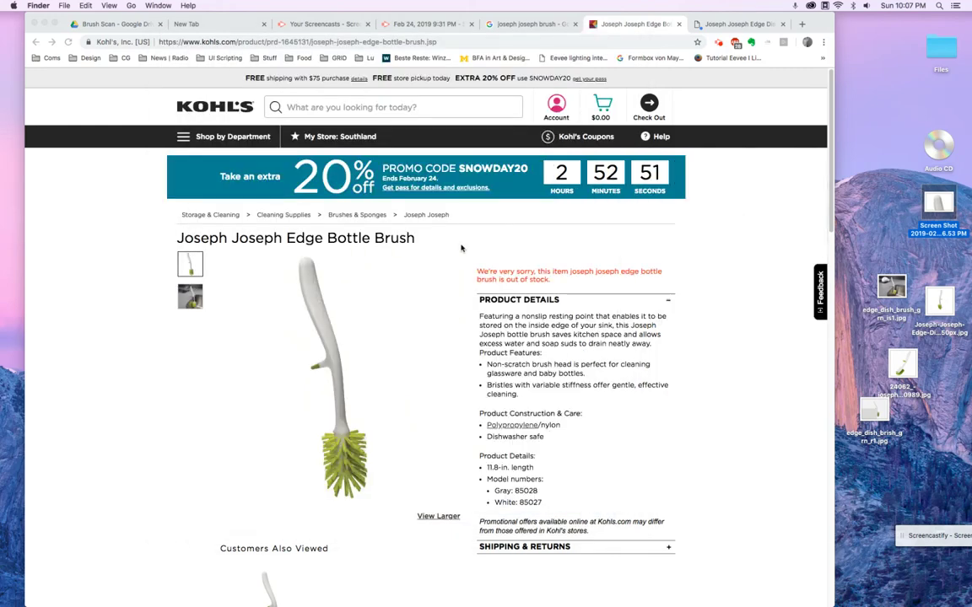
Switch back to Blender and examine the handle's end in the front orthographic view
mouse_move(322, 588)
left_click(200, 588)
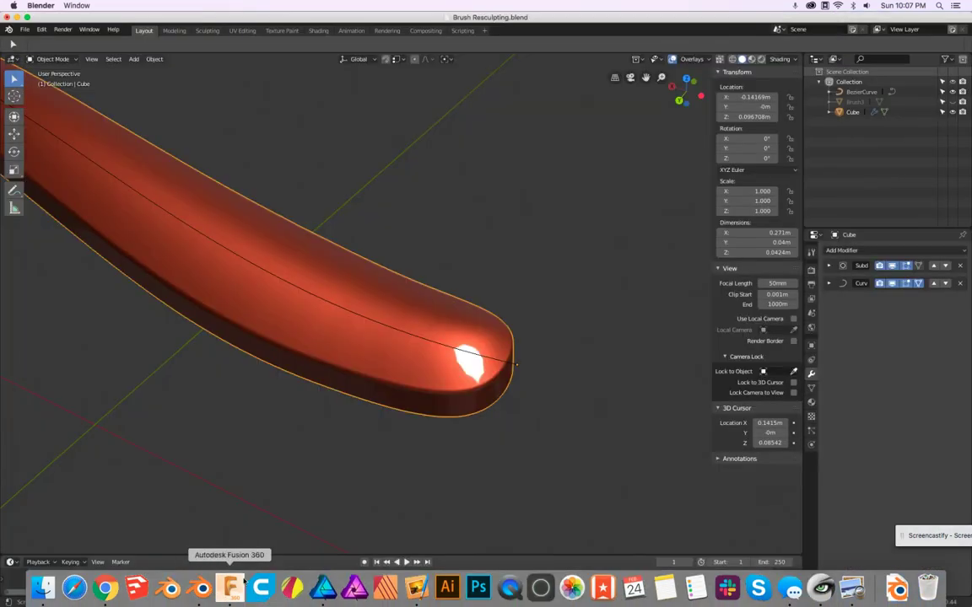
middle_click_drag(478, 297, 544, 226)
key("KP_1")
key("KP_3")
scroll(544, 226, "up", 1)
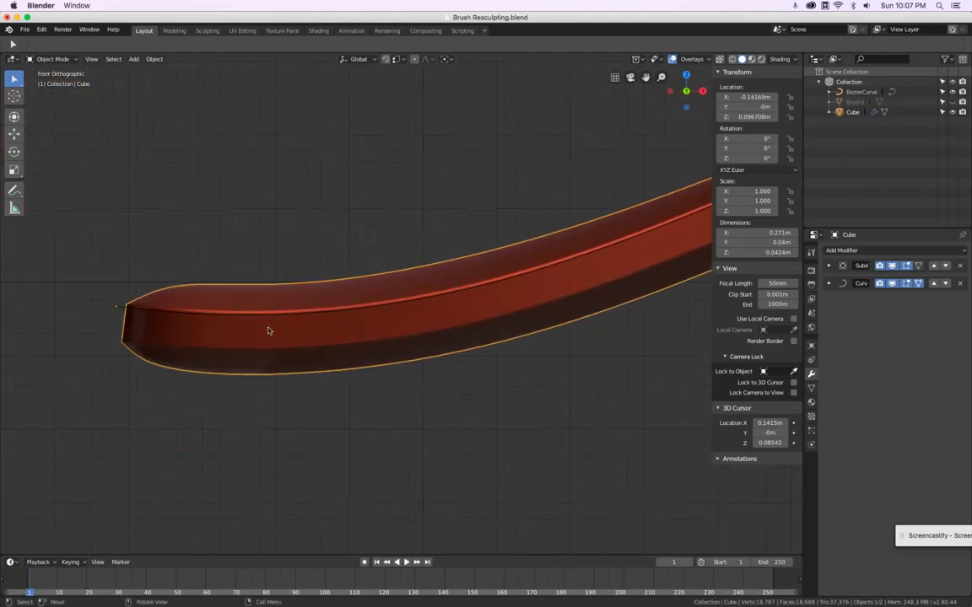
Lower the top centre vertex near the handle's end to about Z 0.0058 m and shift it along X to about -0.0115 m
key("Tab")
left_click(193, 257)
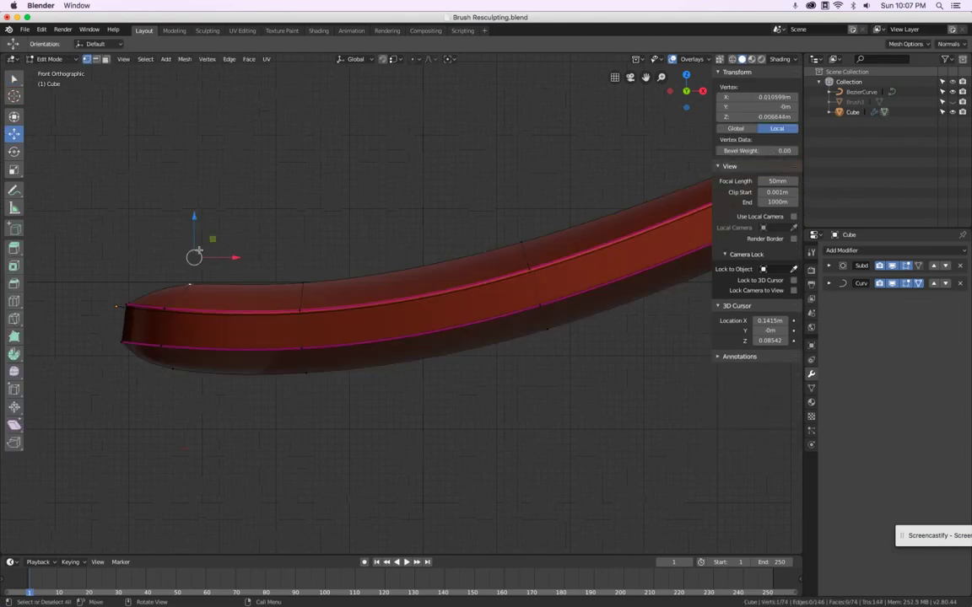
key("g")
key("z")
left_click(194, 231)
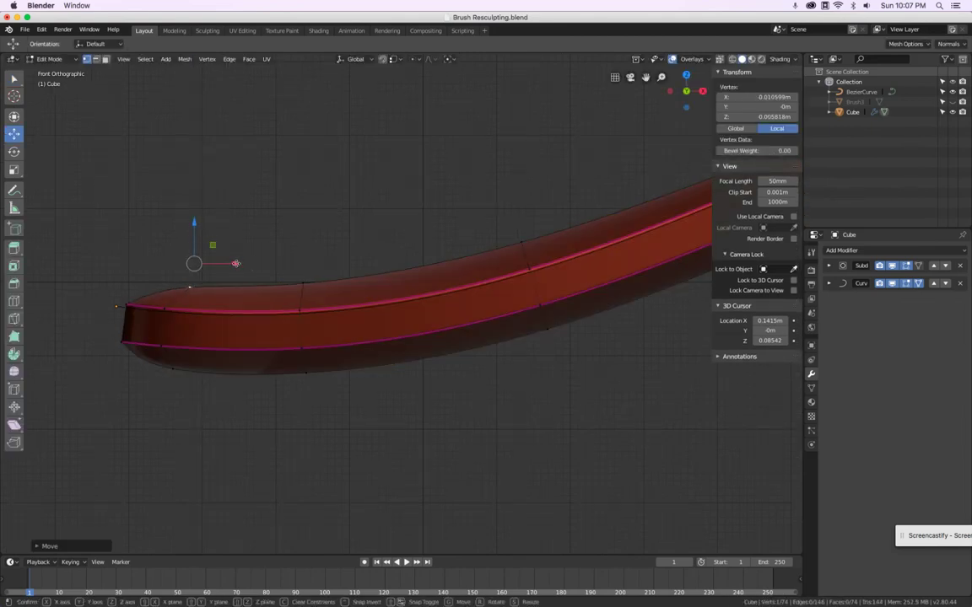
left_click_drag(236, 263, 243, 264)
key("Tab")
Add an edge loop across the brush head between its last cross-section and the end face, above the hook
scroll(243, 264, "down", 3)
scroll(203, 291, "up", 6)
scroll(215, 292, "down", 10)
middle_click_drag(638, 251, 421, 277, "shift")
scroll(459, 277, "up", 5)
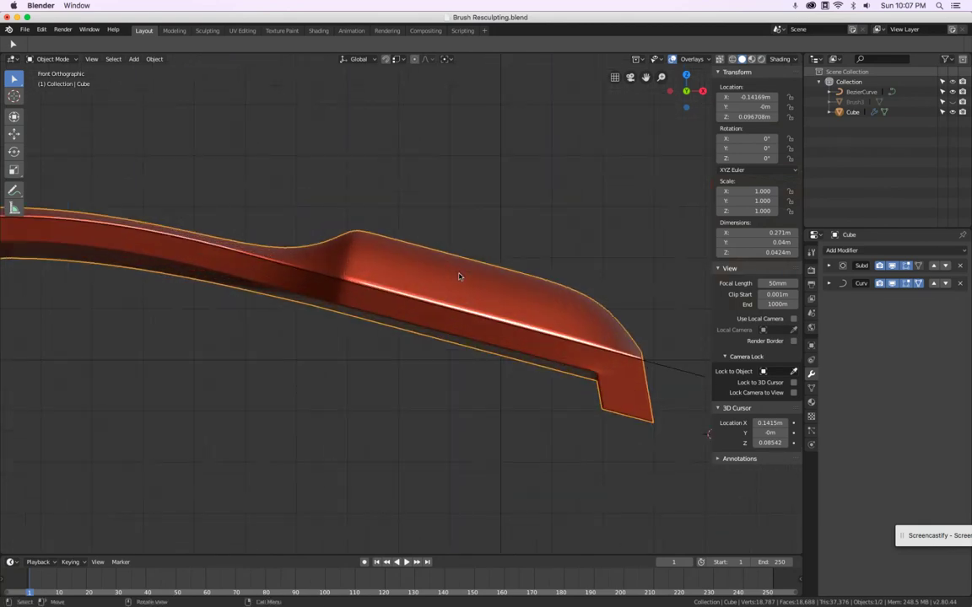
scroll(497, 264, "down", 2)
mouse_move(497, 264)
middle_mouse_down()
mouse_move(475, 295)
mouse_move(429, 301)
middle_mouse_up()
scroll(430, 301, "down", 1)
middle_click_drag(527, 386, 459, 306, "shift")
scroll(435, 305, "up", 4)
key("Tab")
scroll(447, 296, "right", 10)
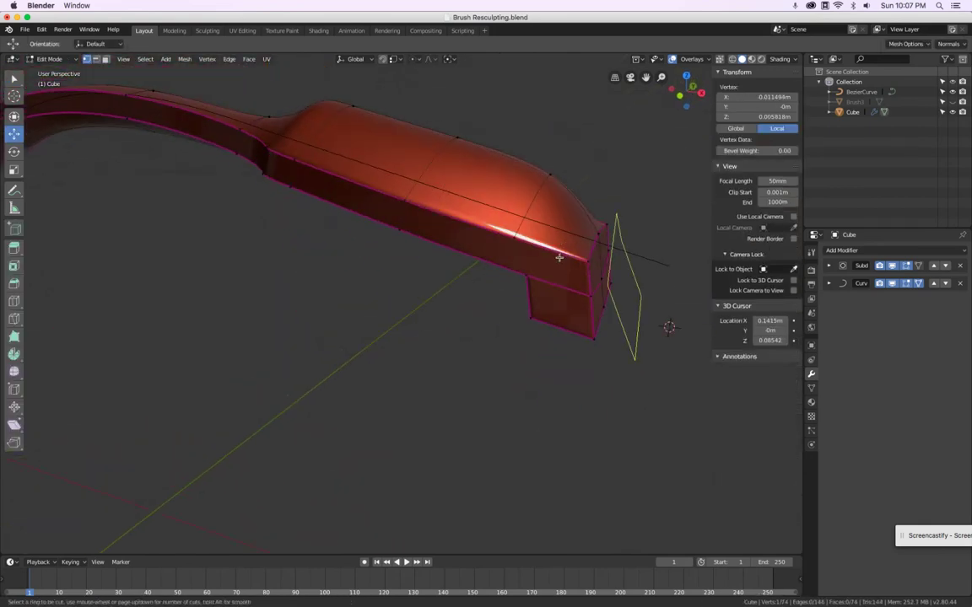
left_click(559, 257)
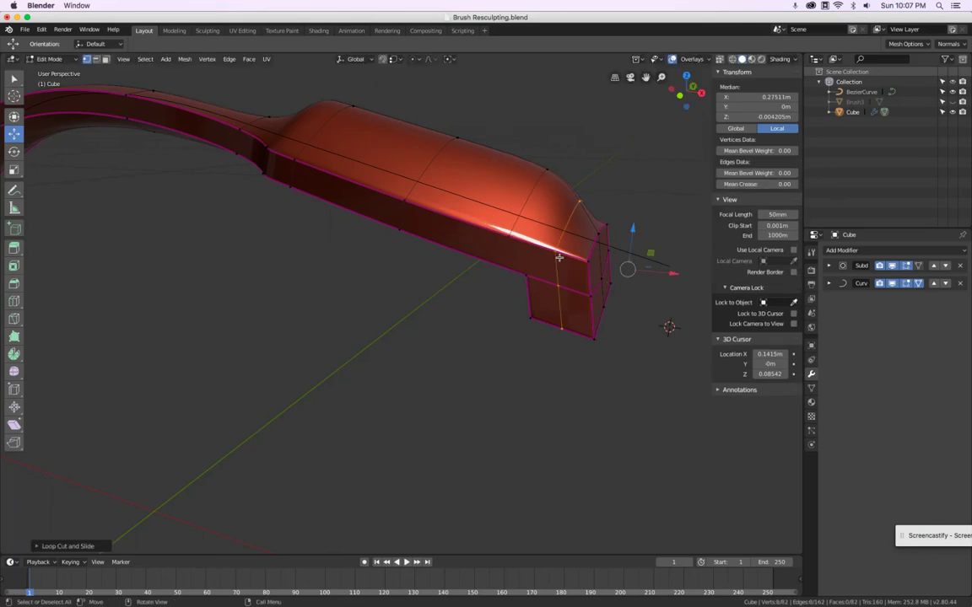
Lower the new loop's top centre vertex to about Z 0.0004 m and slide it along X to about 0.2766 m
left_click(595, 221)
key("g")
key("z")
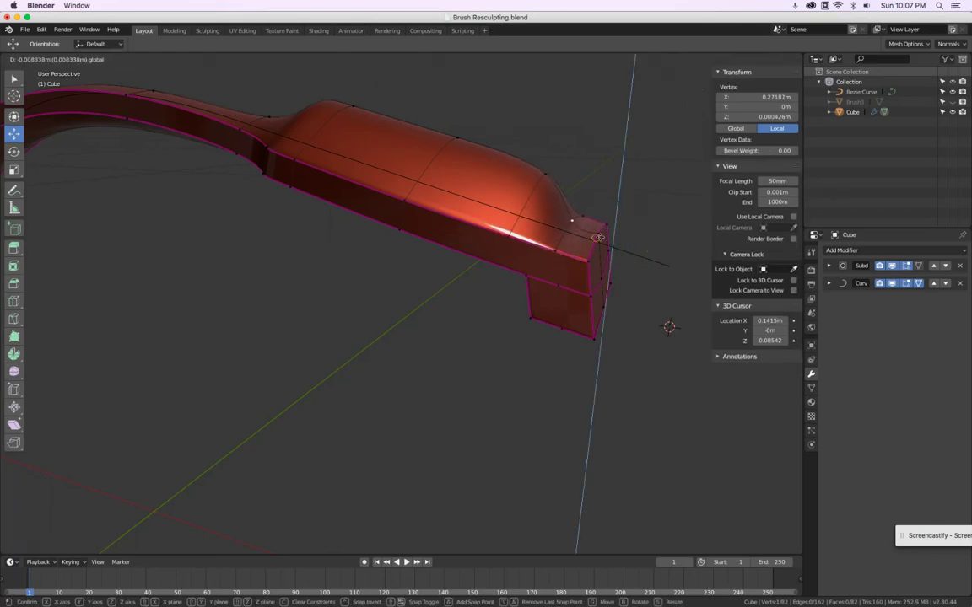
left_click_drag(602, 233, 601, 234)
mouse_move(601, 234)
middle_mouse_down()
mouse_move(544, 236)
mouse_move(538, 271)
mouse_move(603, 259)
mouse_move(622, 268)
mouse_move(609, 276)
middle_mouse_up()
left_click_drag(642, 345, 646, 348)
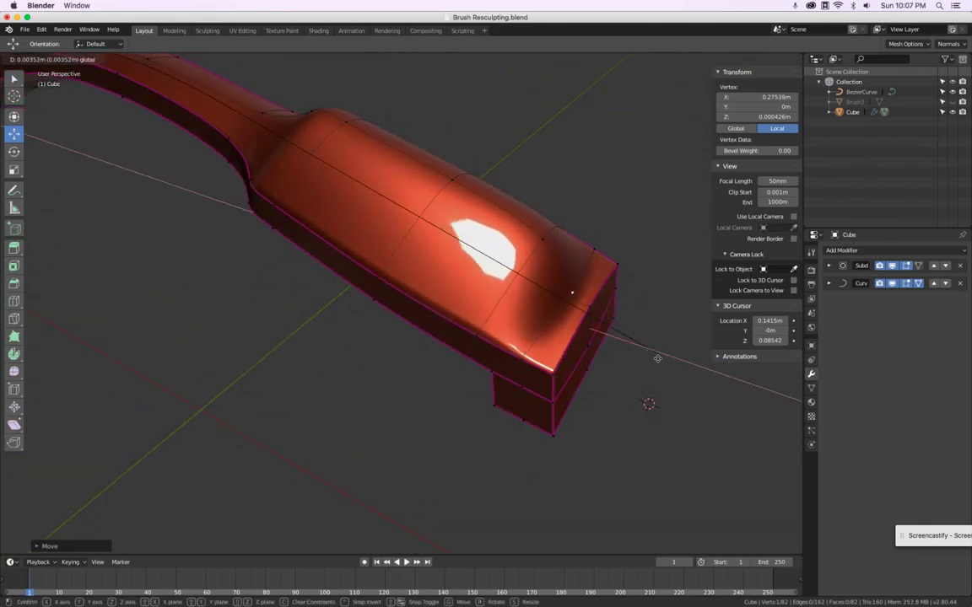
left_click(658, 358)
key("Tab")
Turn off the viewport display of the Subdivision and Curve modifiers to show the straight base mesh of the head's end in front view
scroll(654, 274, "right", 10)
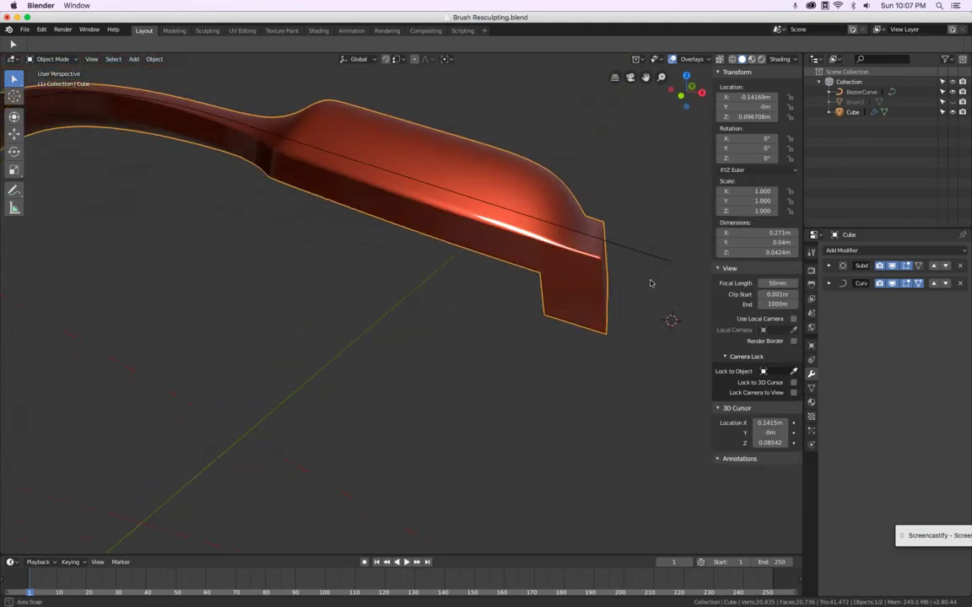
mouse_move(650, 290)
middle_mouse_down()
mouse_move(647, 323)
mouse_move(649, 277)
middle_mouse_up()
key("KP_1")
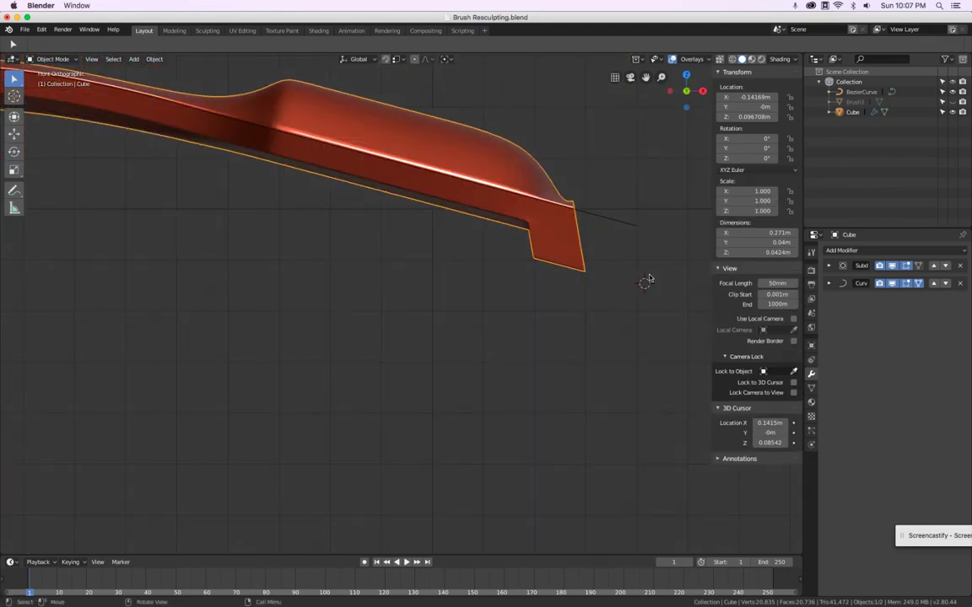
scroll(641, 282, "up", 10)
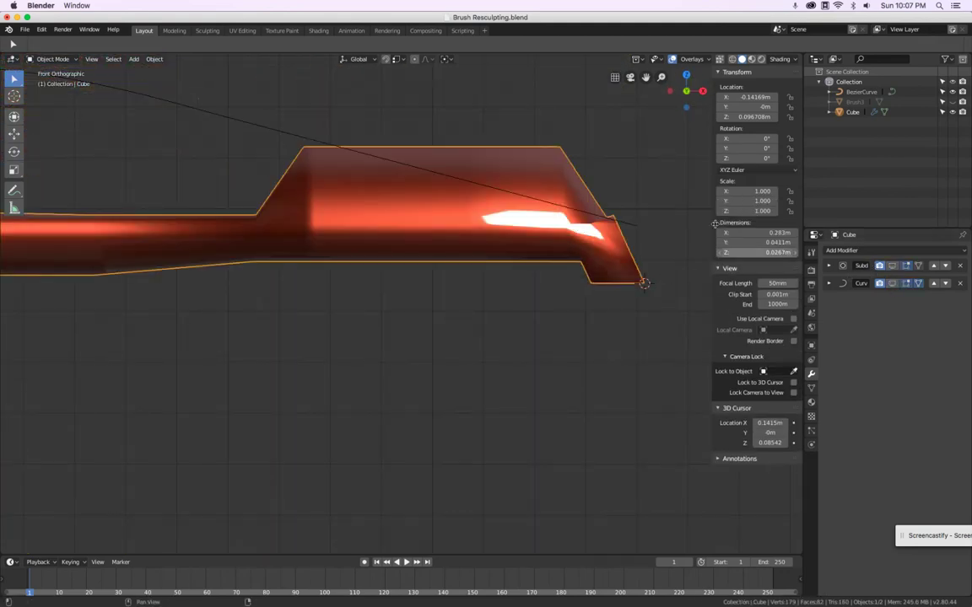
key("Tab")
scroll(604, 235, "up", 5)
key("Tab")
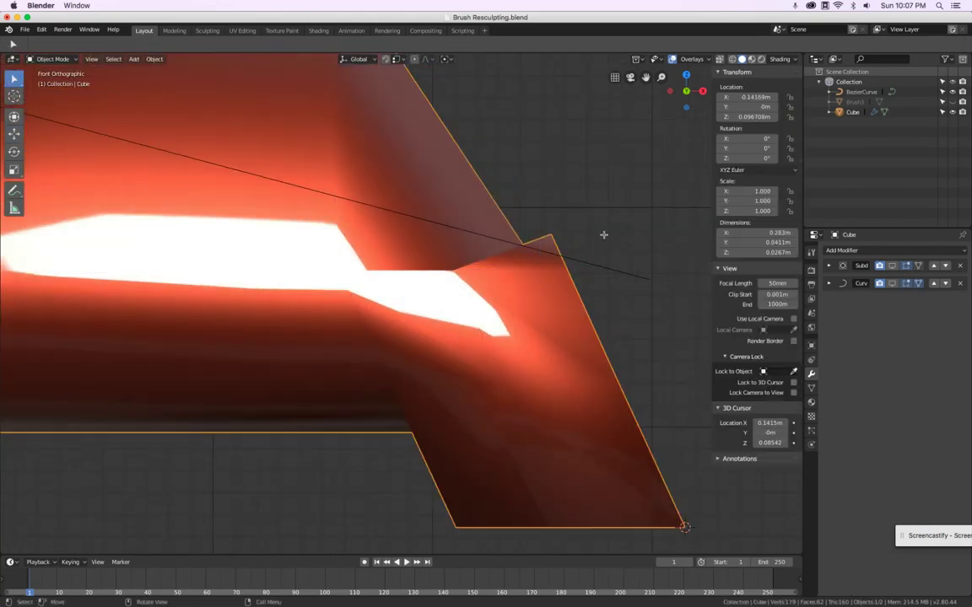
scroll(601, 231, "down", 8)
key("Tab")
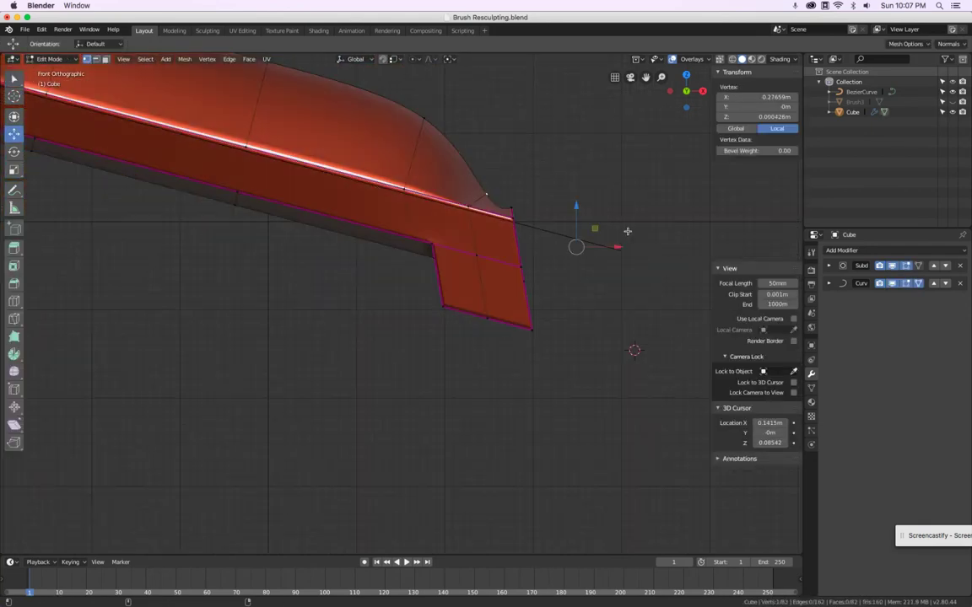
left_click(892, 282)
scroll(590, 222, "up", 3)
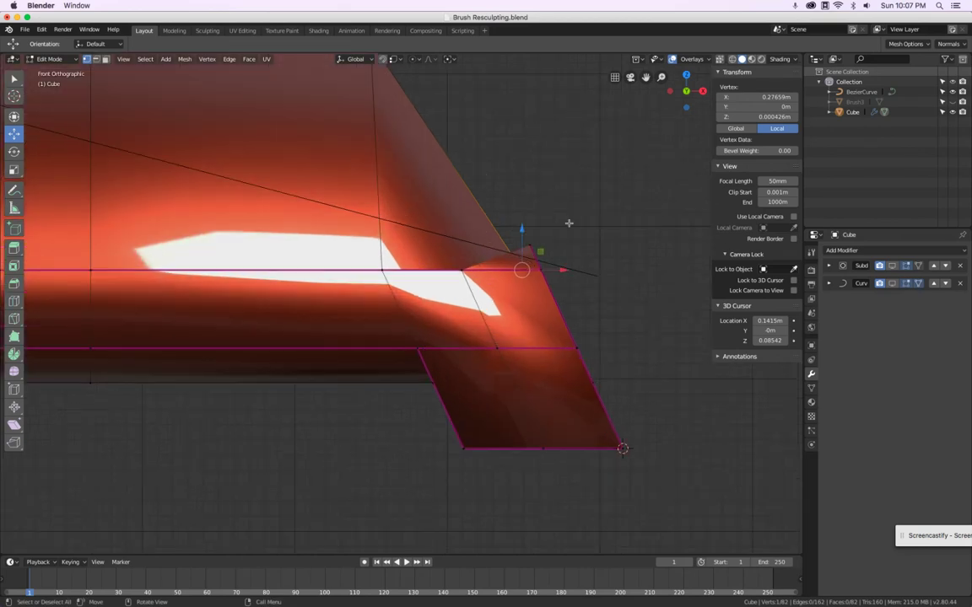
Raise the end loop's top centre vertex to about Z 0.0021 m and inspect the surface at the head's end
key("g")
key("z")
left_click_drag(530, 245, 558, 246)
left_click(549, 245)
middle_click_drag(549, 246, 416, 135)
key("Tab")
middle_click_drag(536, 160, 511, 251)
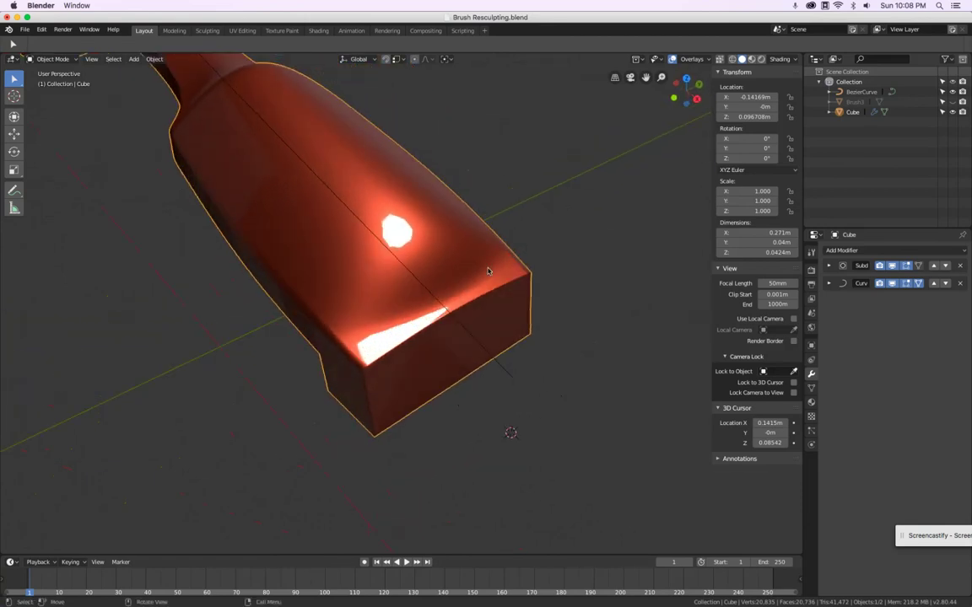
Try to slide the end loop's two side vertices along X towards the neck and check the resulting lip
key("Tab")
middle_click_drag(398, 324, 428, 332)
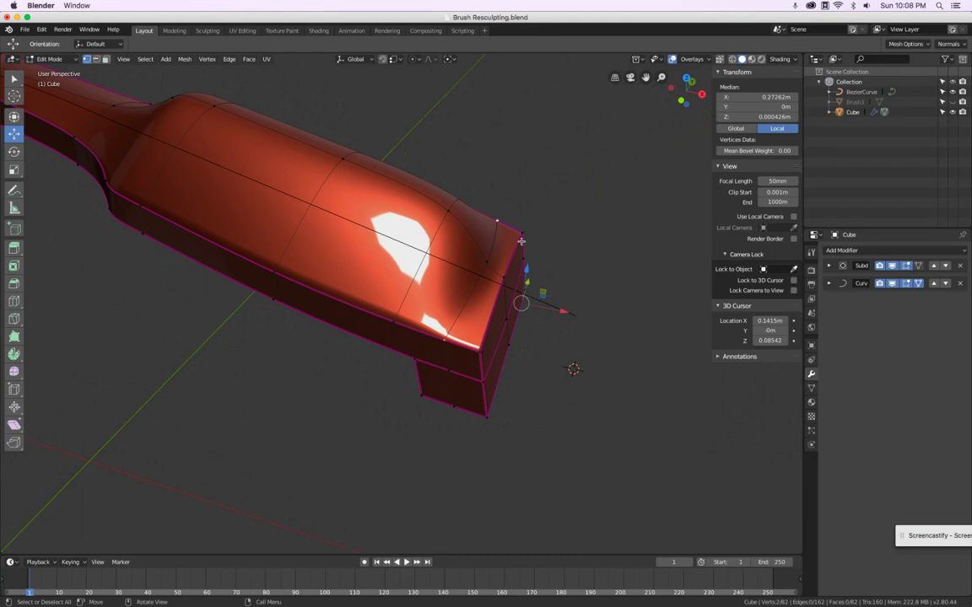
left_click_drag(562, 312, 521, 302)
key("Tab")
middle_click_drag(523, 291, 498, 269)
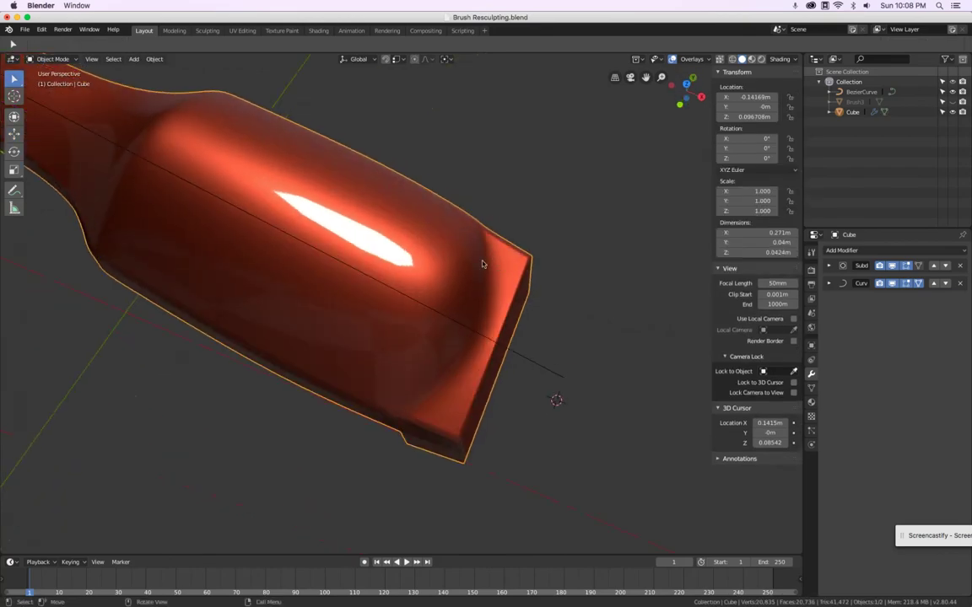
middle_click_drag(447, 379, 507, 229)
Undo the last moves of the end loop's side vertices on the brush head
key("Tab")
key("super+z")
key("super+z")
key("super+z")
key("super+z")
key("super+z")
key("super+z")
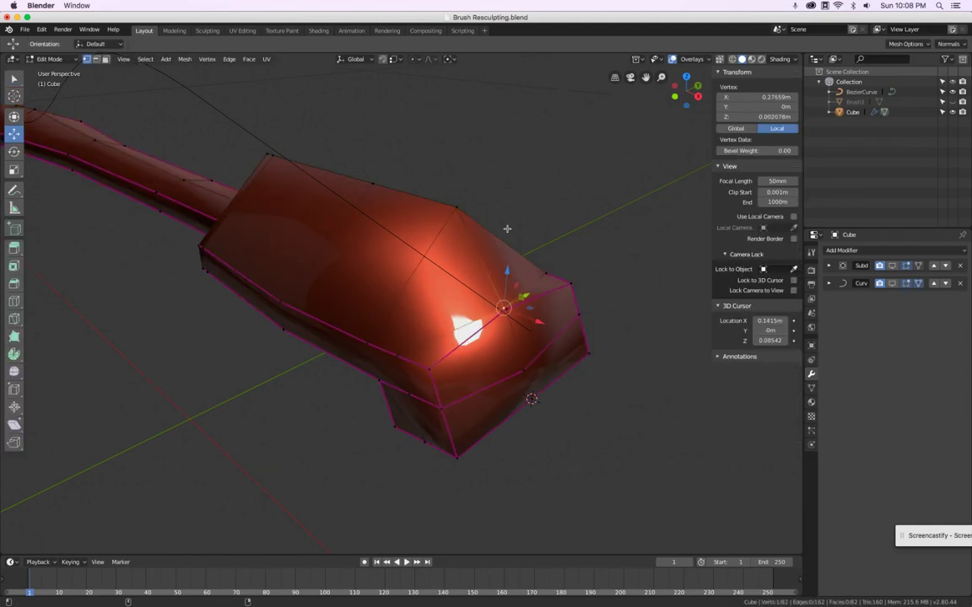
Inspect the surface at the brush head's end, comparing the smoothed object with its edit-mode mesh
key("Tab")
key("Tab")
key("Tab")
key("Tab")
middle_click_drag(513, 229, 499, 210)
key("Tab")
key("Tab")
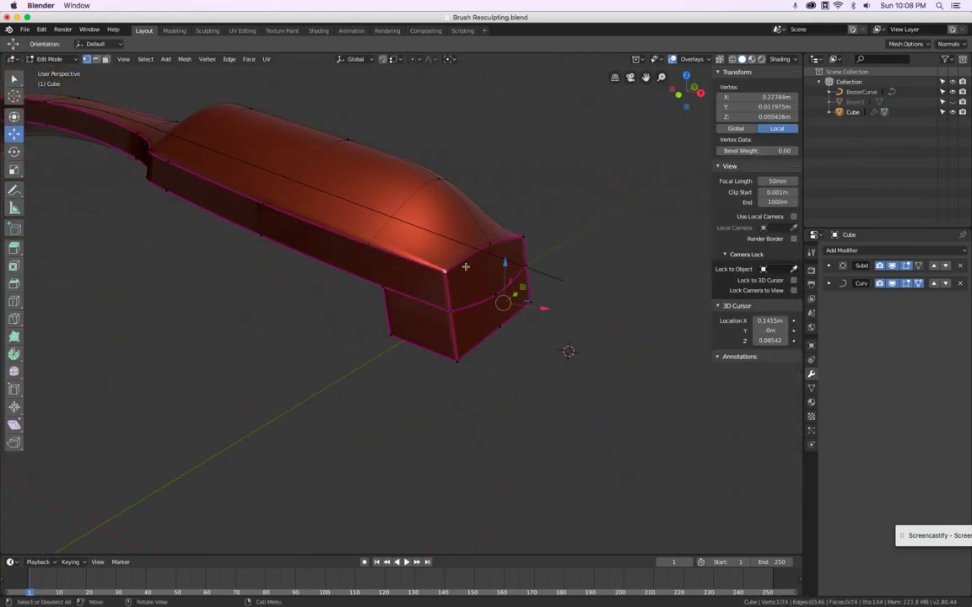
Set the mean crease of the two upper edges across the brush head's end to 0.00
left_click(528, 233, "shift")
scroll(520, 241, "up", 8)
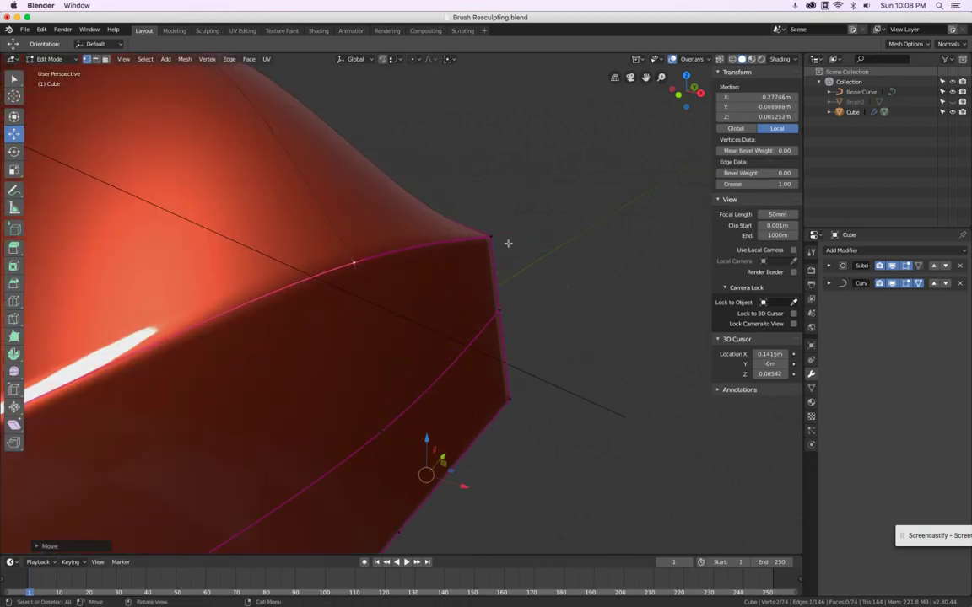
left_click(489, 244, "shift")
left_click_drag(755, 186, 393, 221)
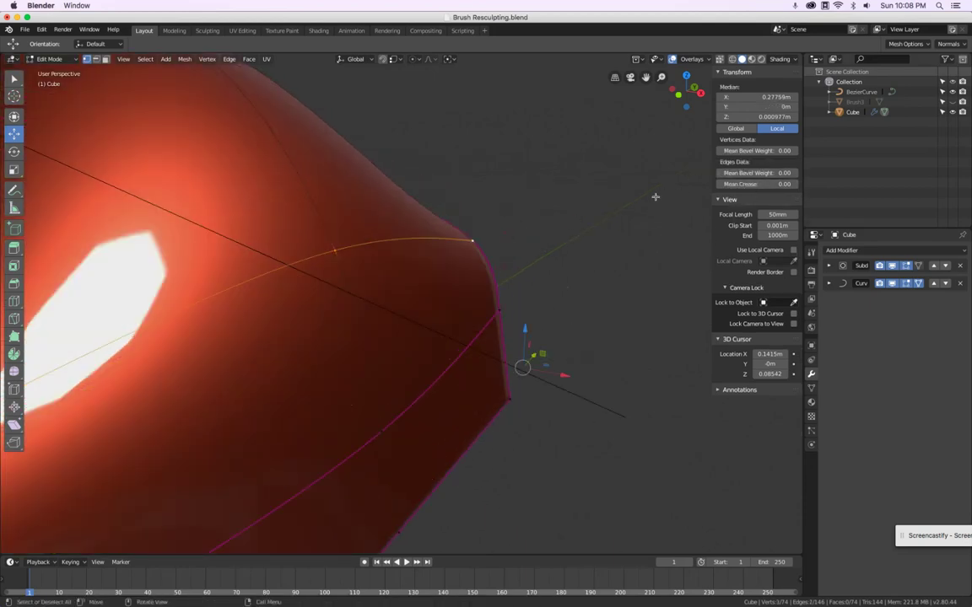
Examine the rounding of the brush head's end from several angles in both object and edit mode
scroll(655, 196, "down", 8)
key("Tab")
middle_click_drag(635, 198, 469, 181)
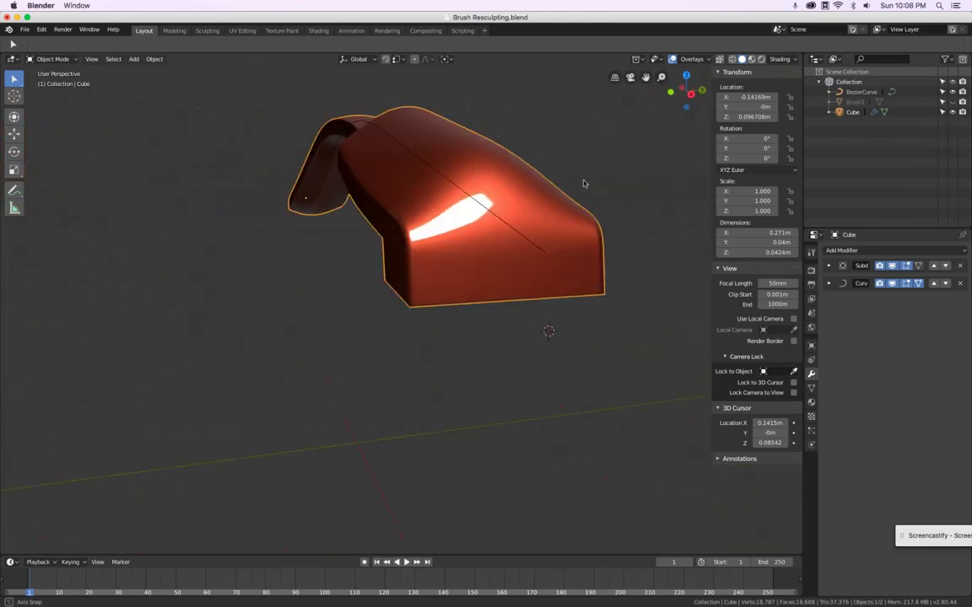
middle_click_drag(591, 183, 518, 187)
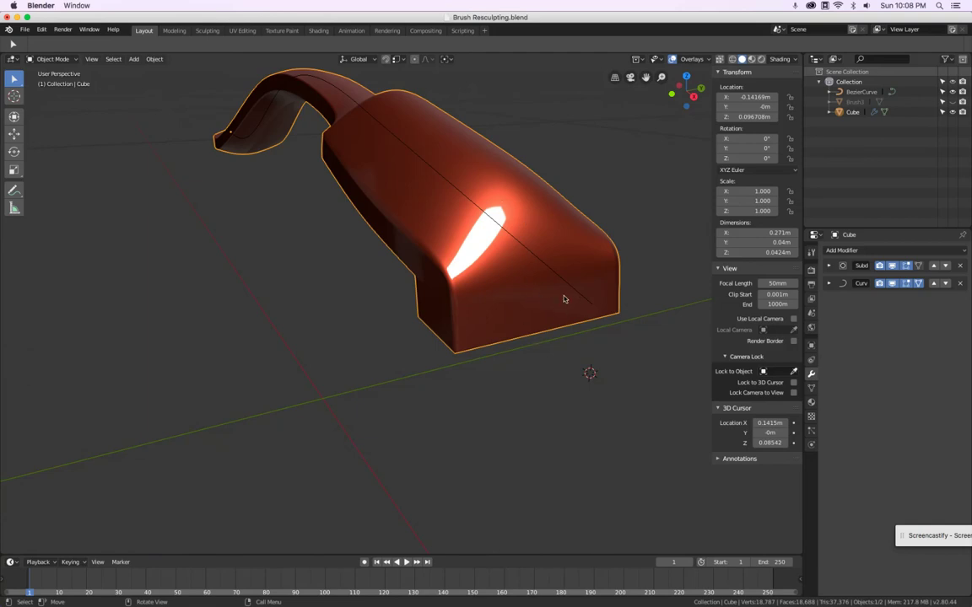
middle_click_drag(565, 297, 635, 242)
key("Tab")
scroll(629, 228, "up", 5)
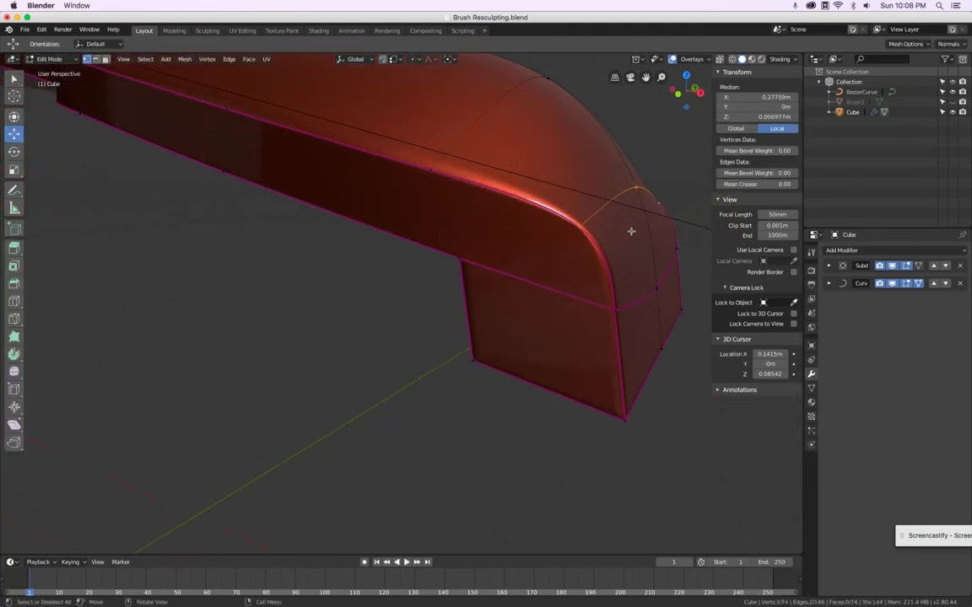
mouse_move(632, 230)
middle_mouse_down()
mouse_move(619, 232)
mouse_move(703, 286)
mouse_move(677, 255)
mouse_move(523, 205)
mouse_move(477, 226)
middle_mouse_up()
key("Tab")
scroll(652, 224, "down", 5)
scroll(524, 205, "down", 3)
Check the brush's surface with the bluish-grey metallic matcap and with the black-and-white striped matcap
left_click(780, 60)
left_click(773, 113)
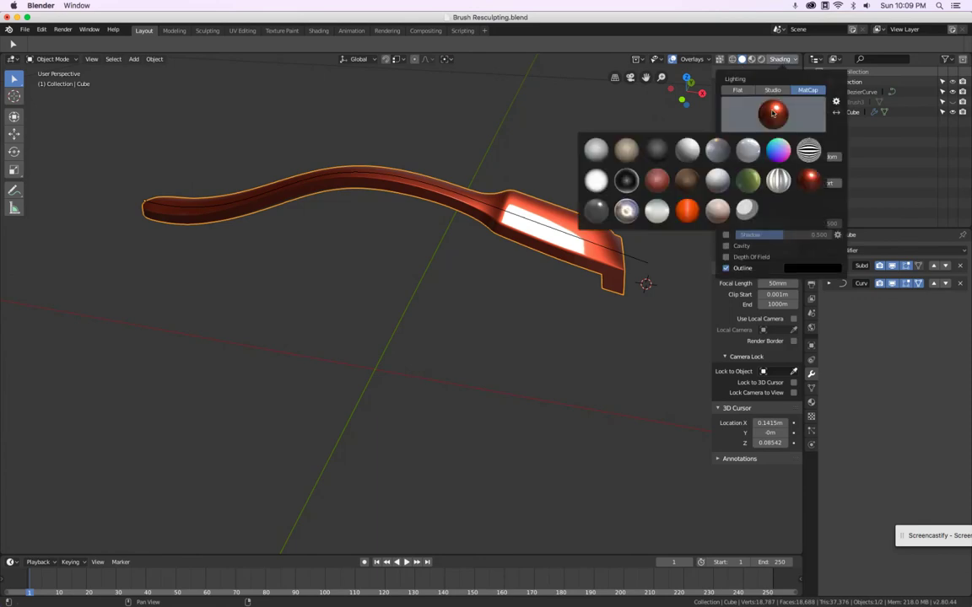
left_click(718, 153)
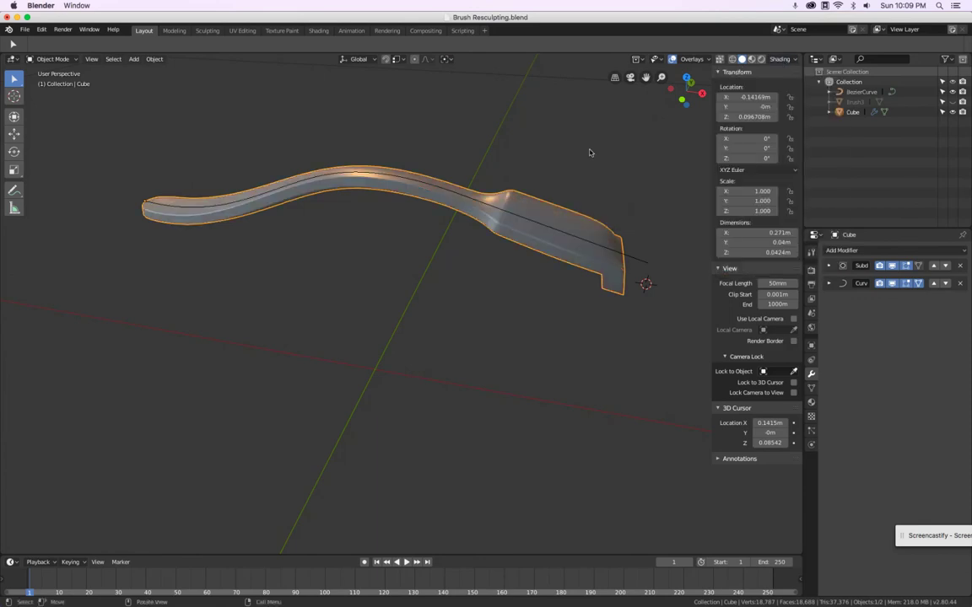
mouse_move(581, 152)
middle_mouse_down()
mouse_move(581, 255)
mouse_move(520, 444)
mouse_move(564, 397)
mouse_move(391, 391)
mouse_move(399, 414)
mouse_move(445, 208)
mouse_move(405, 172)
middle_mouse_up()
left_click(763, 59)
left_click(697, 102)
left_click(727, 143)
mouse_move(576, 287)
middle_mouse_down()
mouse_move(521, 119)
mouse_move(486, 145)
mouse_move(432, 268)
mouse_move(504, 301)
mouse_move(497, 314)
mouse_move(458, 310)
mouse_move(373, 336)
mouse_move(369, 291)
mouse_move(297, 247)
mouse_move(266, 249)
mouse_move(263, 337)
mouse_move(296, 245)
middle_mouse_up()
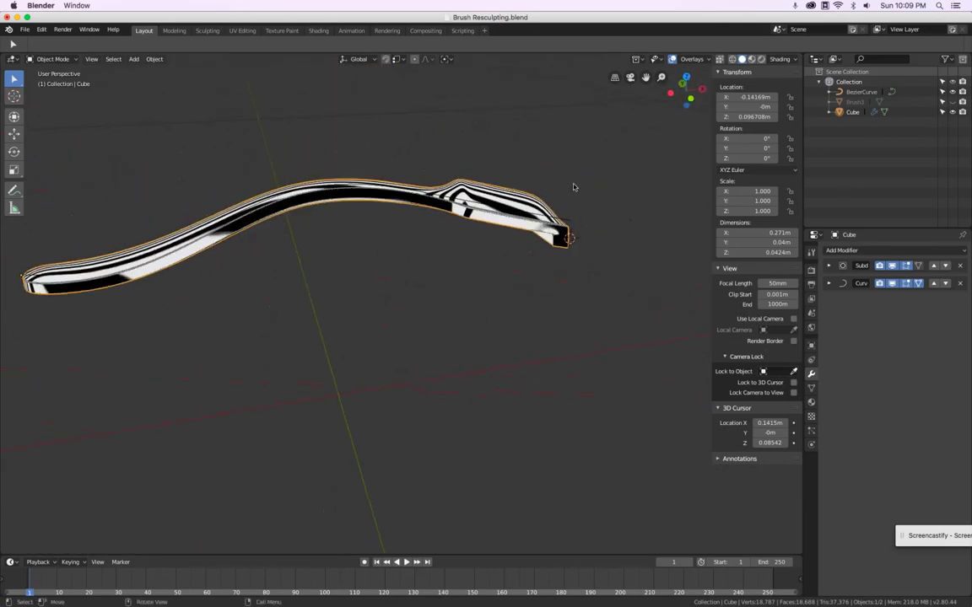
Switch the viewport lighting to Studio and show the whole brush in front view
left_click(778, 60)
left_click(773, 91)
mouse_move(557, 228)
middle_mouse_down()
mouse_move(372, 213)
mouse_move(545, 203)
middle_mouse_up()
key("KP_1")
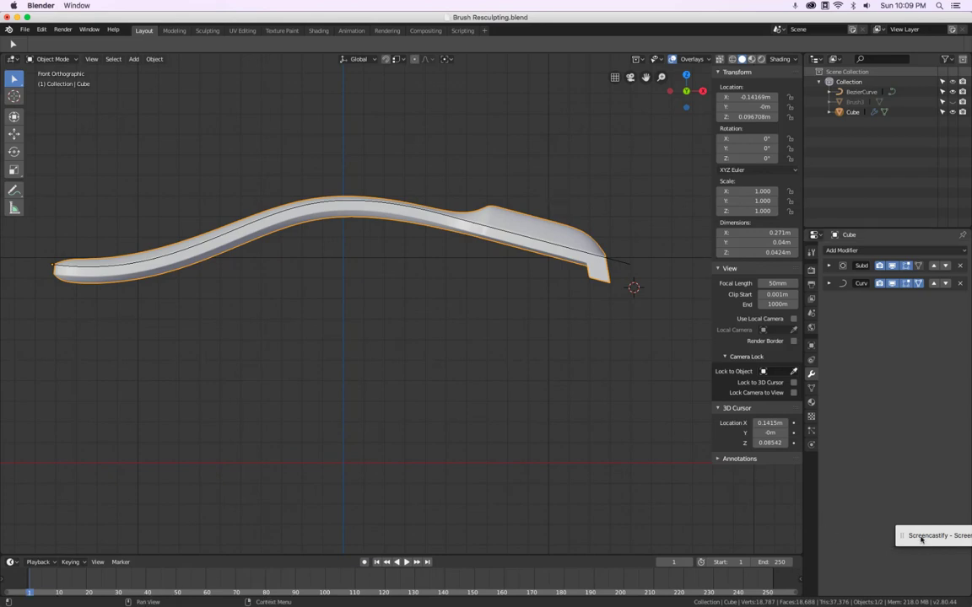
left_click_drag(922, 537, 567, 474)
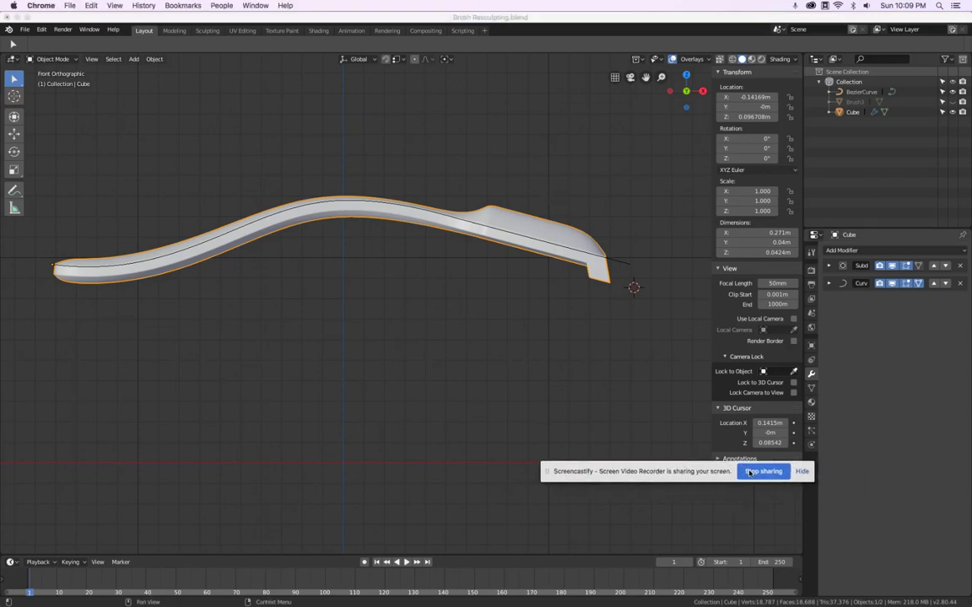